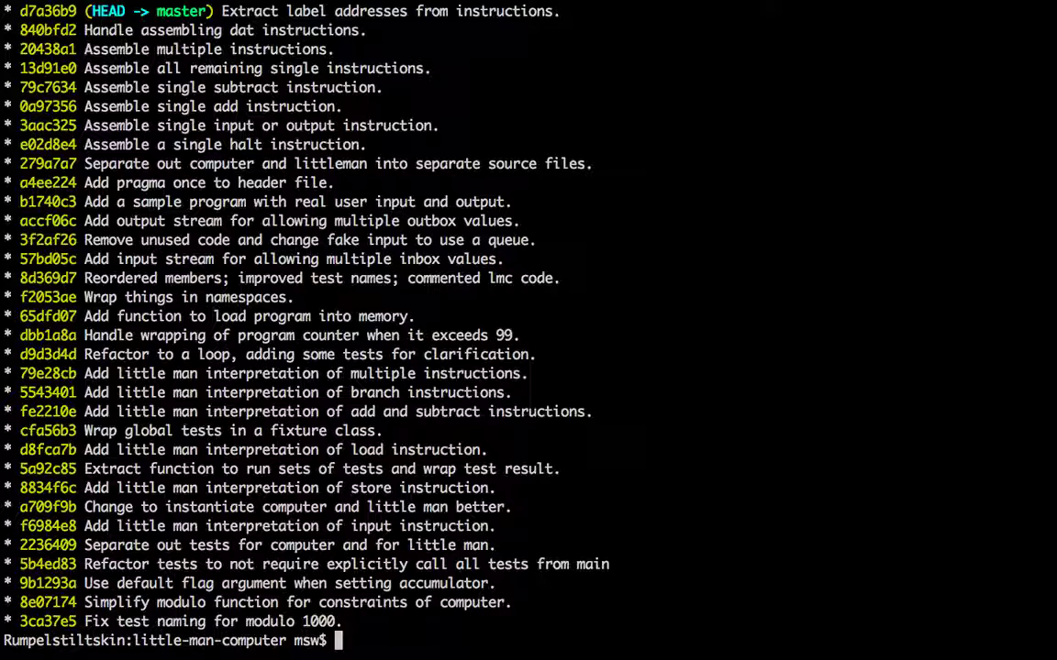
type("vim ")
type("assembler.cpp")
Step: Open assembler.cpp and move to the indexed for loop in the assemble function
key("Return")
key("shift+g")
key("k")
key("k")
key("k")
key("k")
key("k")
key("k")
key("k")
key("k")
key("k")
key("k")
key("k")
key("j")
key("j")
key("j")
key("k")
key("k")
key("k")
key("l")
key("l")
key("l")
key("l")
key("l")
key("l")
key("l")
key("l")
key("l")
key("l")
key("l")
key("l")
key("l")
key("l")
key("l")
key("l")
key("l")
key("l")
key("l")
key("h")
key("h")
key("h")
key("h")
key("h")
key("h")
key("h")
key("h")
key("h")
key("h")
key("h")
key("h")
key("h")
key("h")
key("h")
key("j")
key("j")
key("k")
key("j")
key("l")
key("l")
key("l")
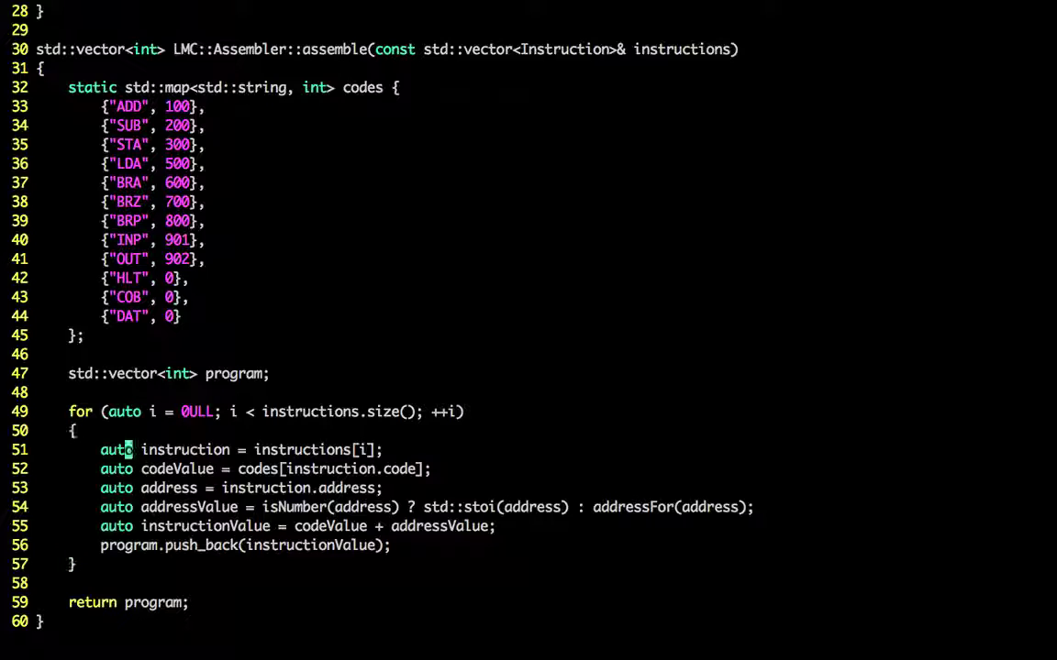
key("l")
key("w")
key("l")
key("l")
key("l")
key("l")
key("l")
key("l")
key("l")
key("l")
key("l")
key("l")
key("l")
key("l")
key("l")
key("l")
key("l")
key("h")
key("h")
key("h")
key("h")
key("h")
key("h")
key("h")
key("h")
key("h")
key("h")
key("h")
key("h")
key("k")
key("h")
key("h")
key("h")
key("h")
key("h")
type("l")
type("instruction :")
Step: Rewrite the header as 'for (auto instruction : instructions)' and delete the redundant indexing line
key("Escape")
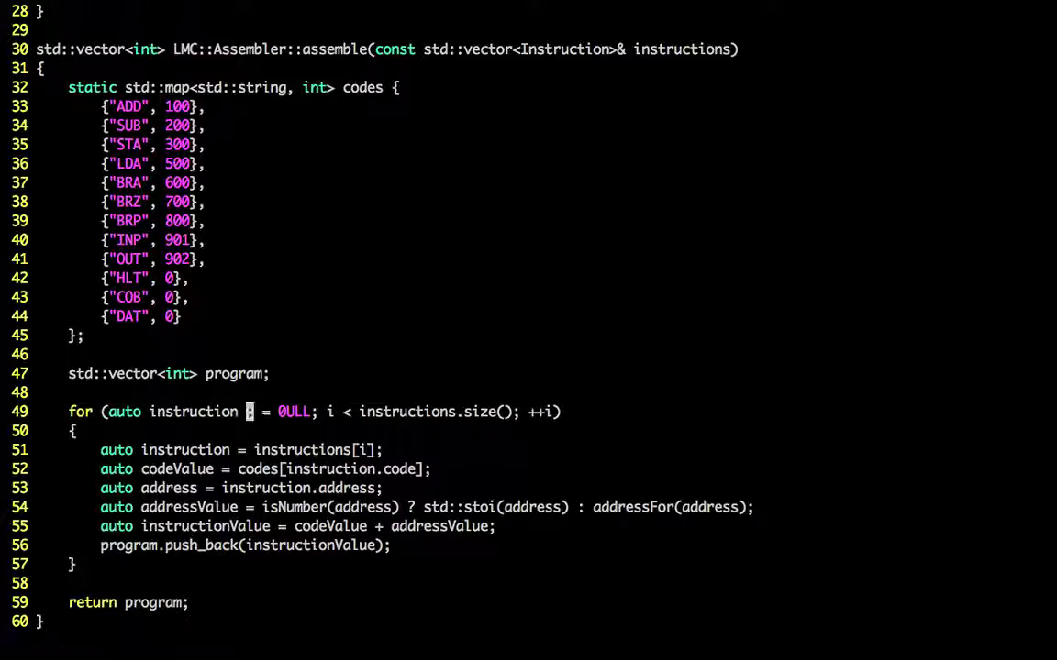
key("x")
key("x")
key("x")
key("x")
key("x")
key("x")
key("x")
key("x")
key("x")
key("x")
key("x")
key("x")
key("l")
key("l")
key("l")
key("l")
key("l")
key("l")
key("l")
key("l")
key("l")
key("l")
key("l")
key("x")
key("x")
key("x")
key("x")
key("x")
key("x")
key("x")
key("x")
key("x")
key("x")
key("x")
key("j")
key("j")
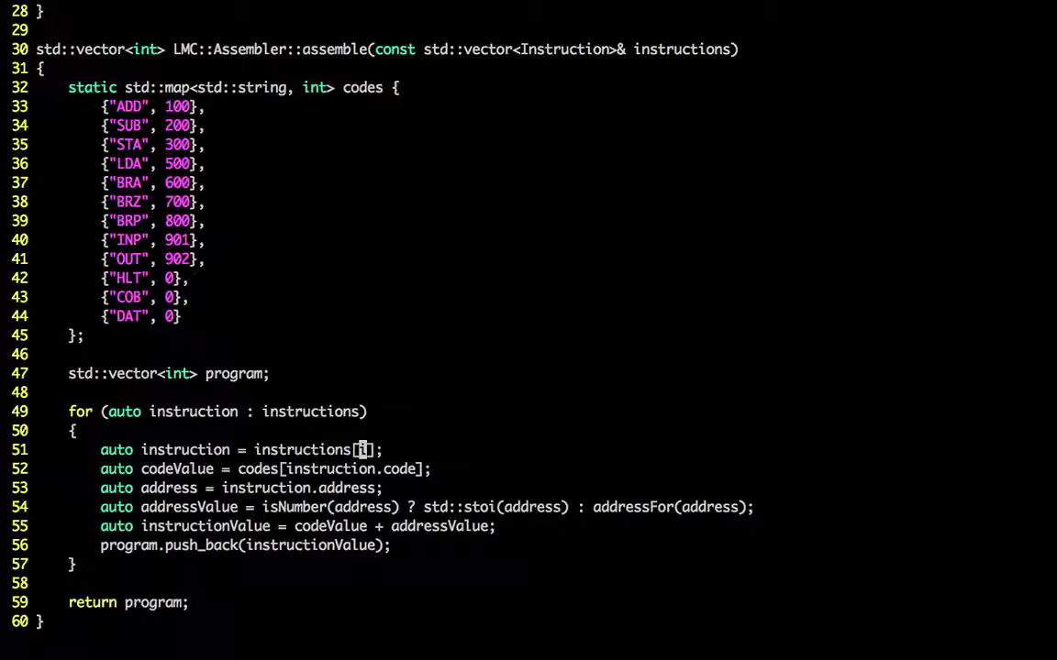
key("d")
key("d")
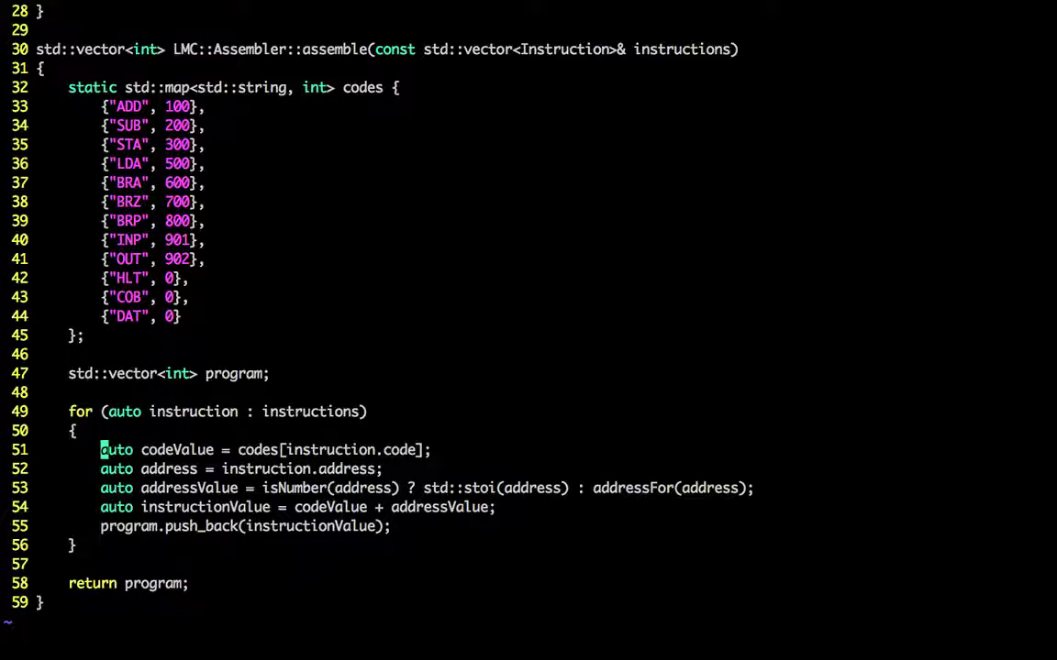
type(":w")
Step: Save the file and run make test, confirming 63 tests run with 0 failures
key("Return")
type(":make test")
key("Return")
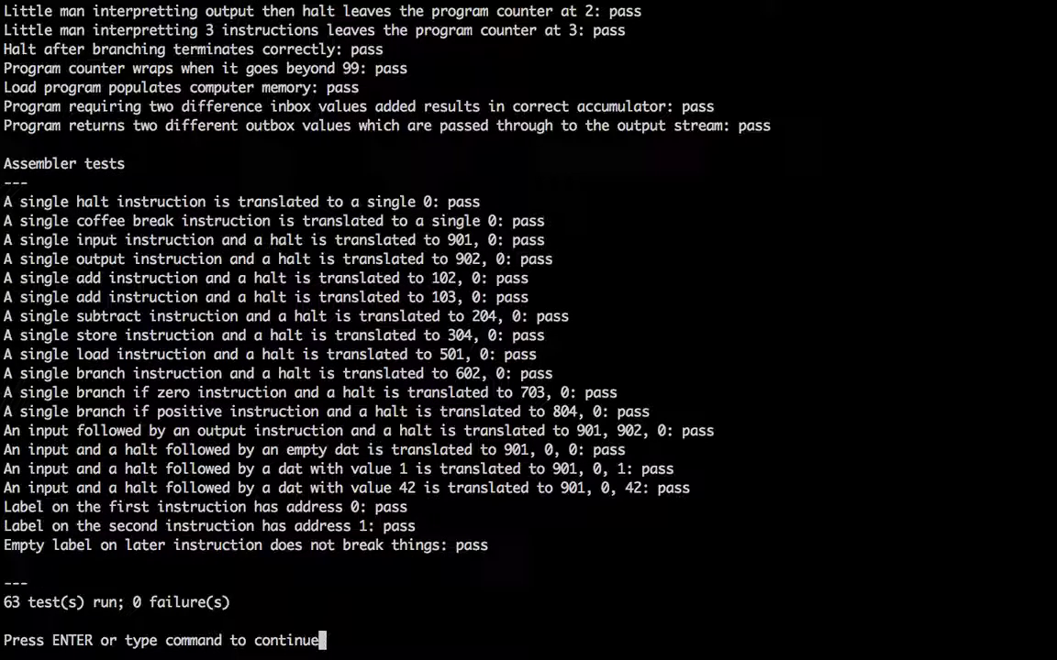
key("Return")
key("Return")
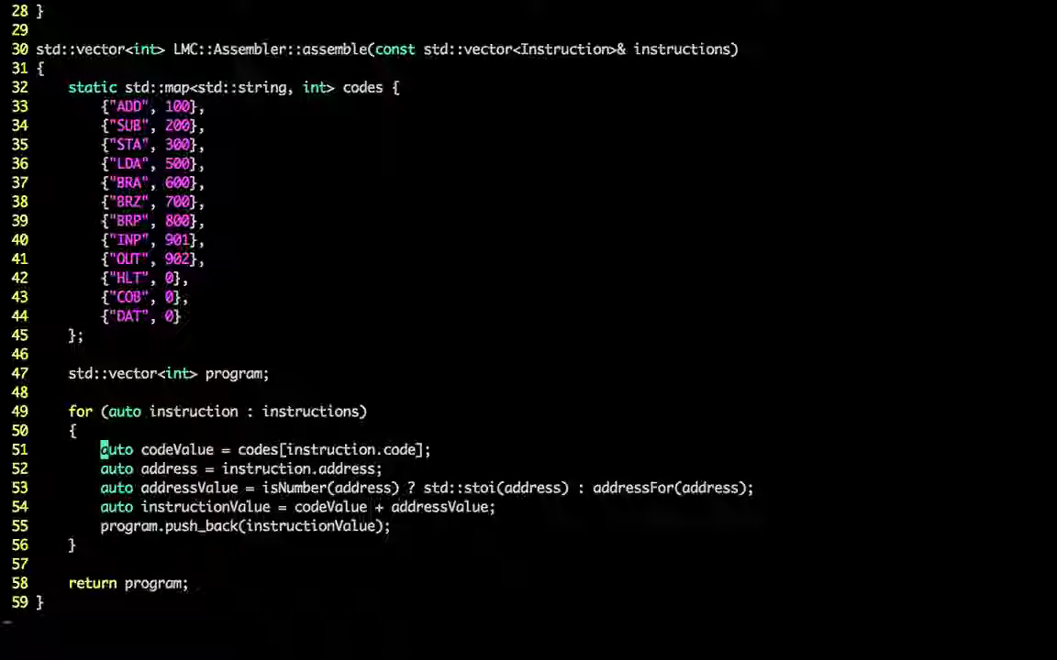
Step: Review the addLabel call in extractLabelAddresses, then return to the rewritten loop header
key("ctrl+u")
key("k")
key("k")
key("k")
key("k")
key("k")
key("k")
key("k")
key("k")
key("j")
key("j")
key("j")
key("j")
key("j")
key("l")
key("l")
key("l")
key("l")
key("l")
key("l")
key("l")
key("l")
key("l")
key("l")
key("l")
key("l")
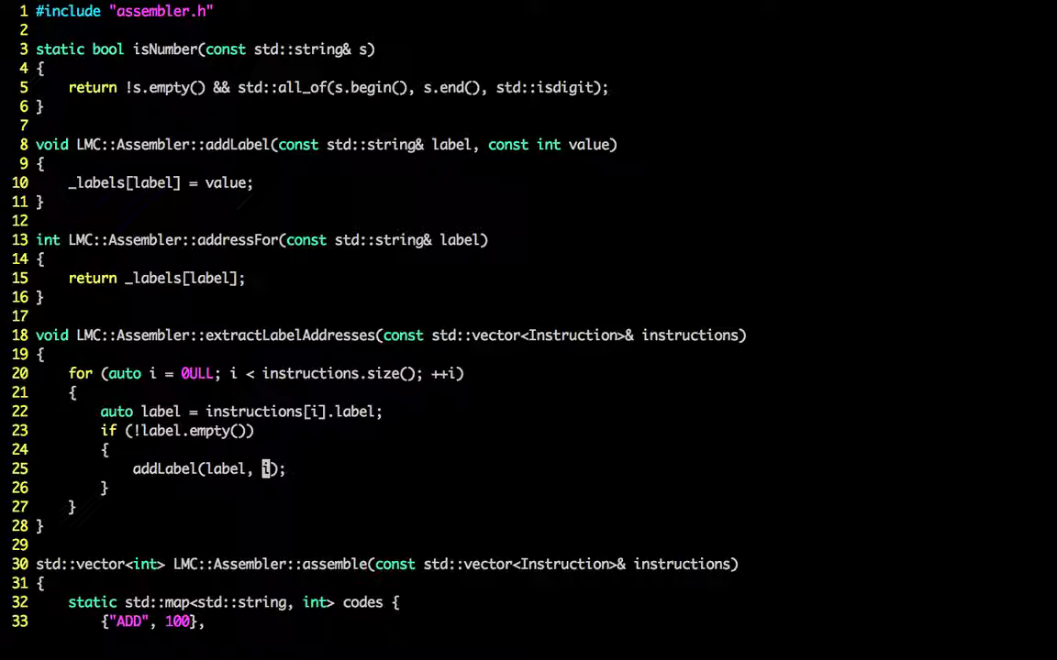
key("l")
key("ctrl+f")
key("G")
key("H")
key("j")
key("j")
key("j")
key("j")
key("j")
key("j")
key("j")
key("j")
key("j")
key("j")
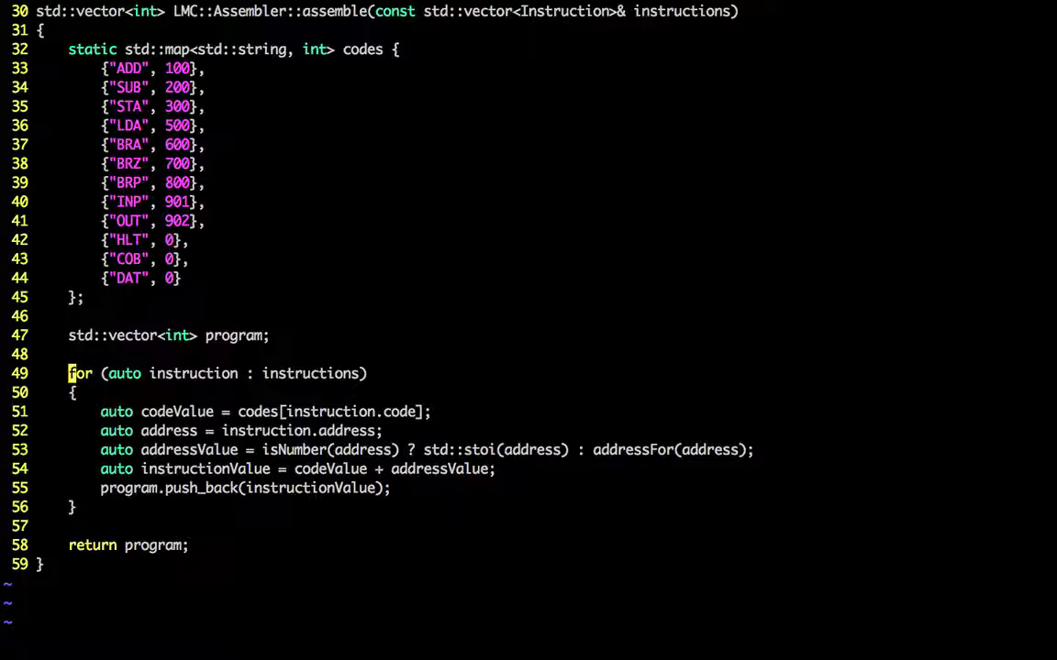
Step: Suspend Vim and show the uncommitted assembler.cpp changes with git diff
key("ctrl+z")
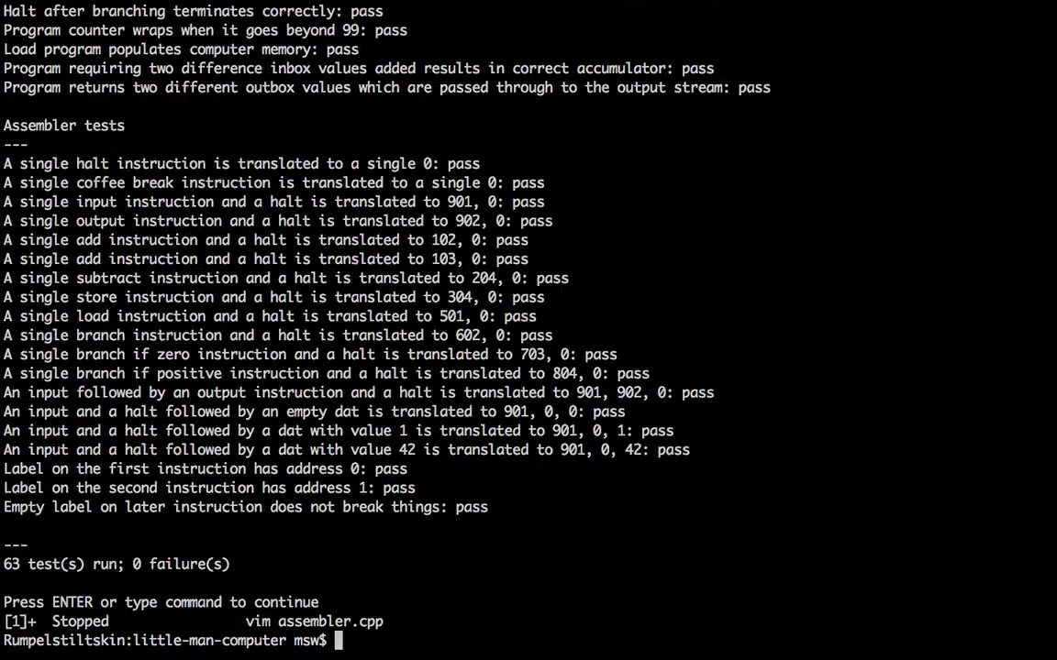
type("git diff")
key("Return")
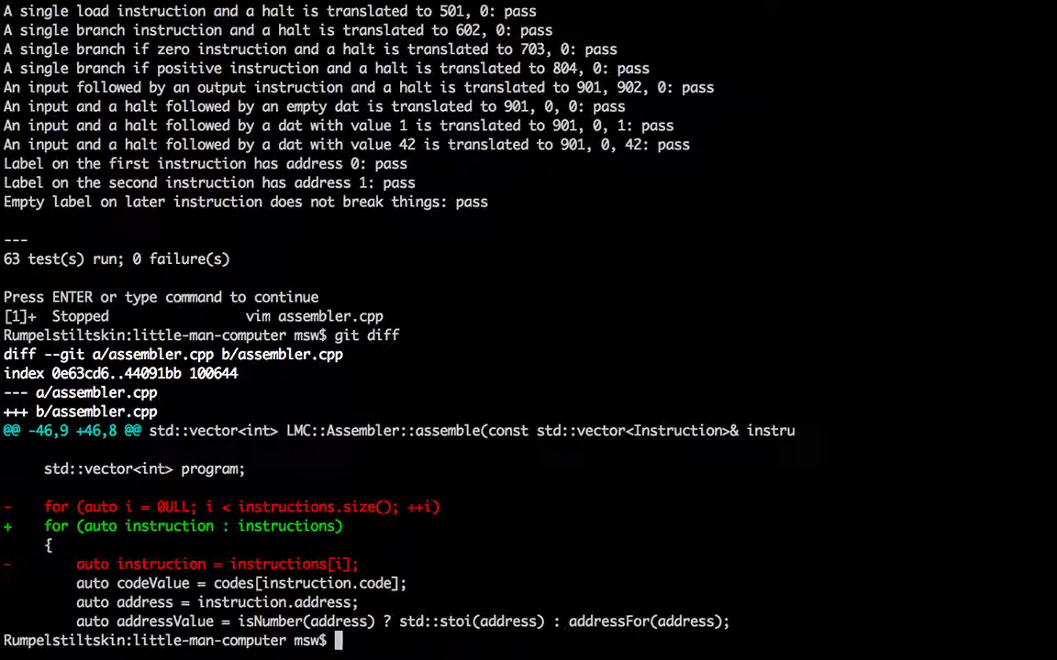
type("git commit -am \"Convert for")
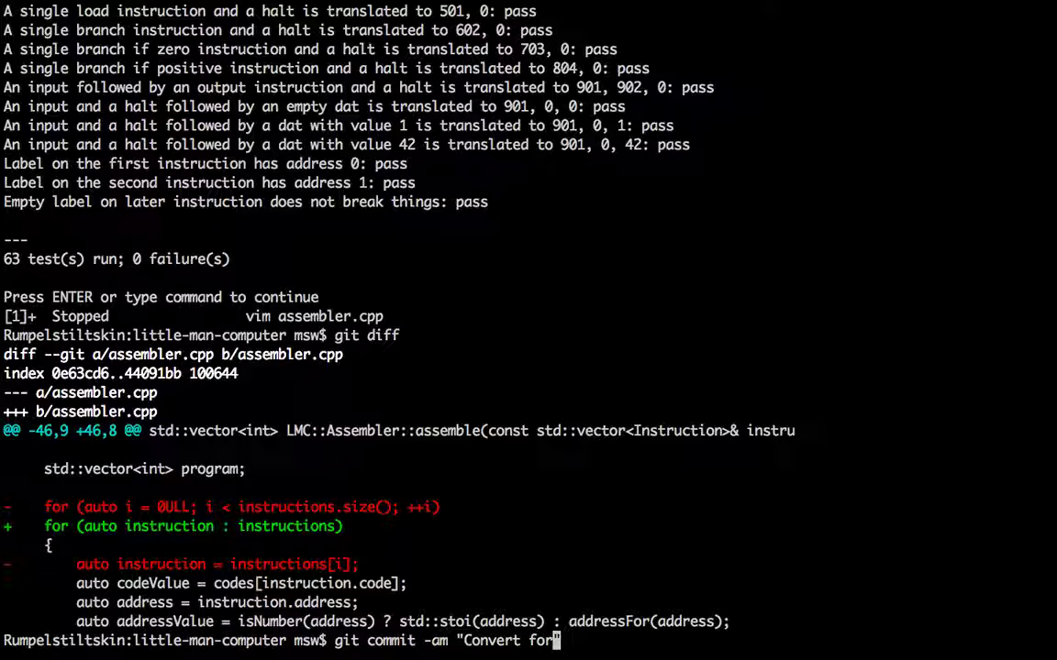
type(" loop to foreach.\"")
Step: Commit the change with git commit -am "Convert for loop to foreach."
key("Left")
key("Left")
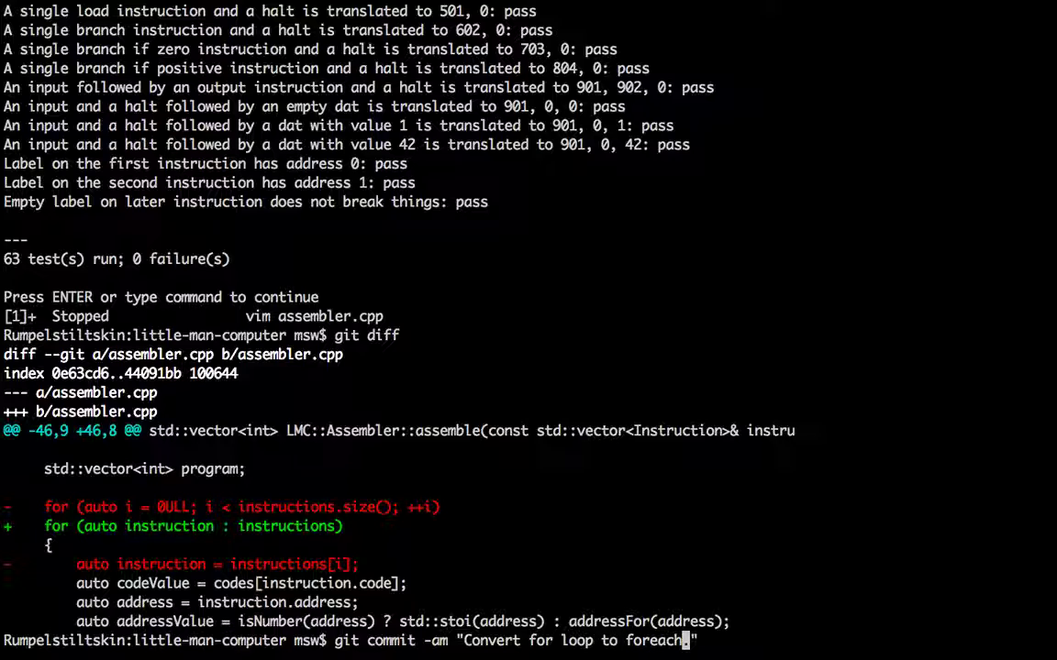
key("Right")
key("Right")
key("Return")
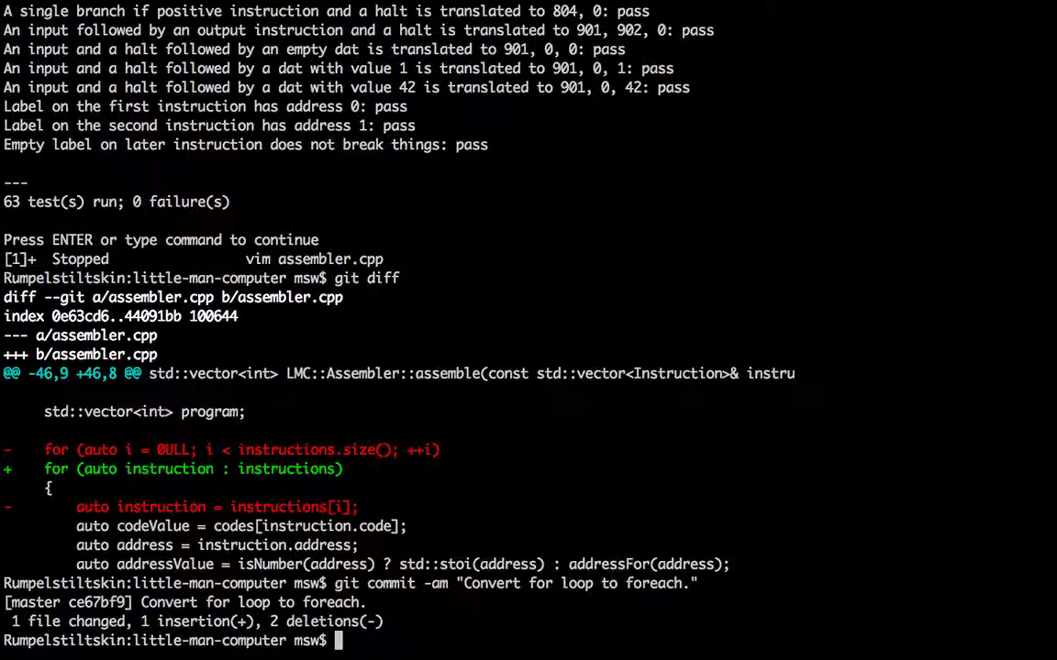
type("ls")
Step: List the project files and remove all build outputs with make clean
key("Return")
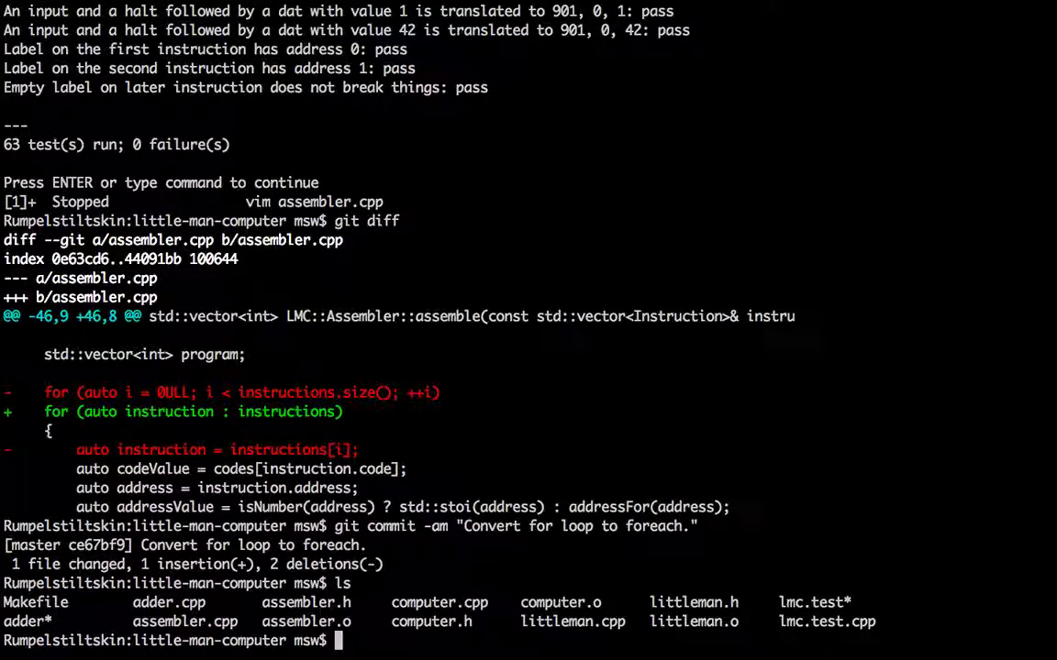
type("cm")
key("BackSpace")
key("BackSpace")
type("make clean")
key("Return")
type("ls")
key("Return")
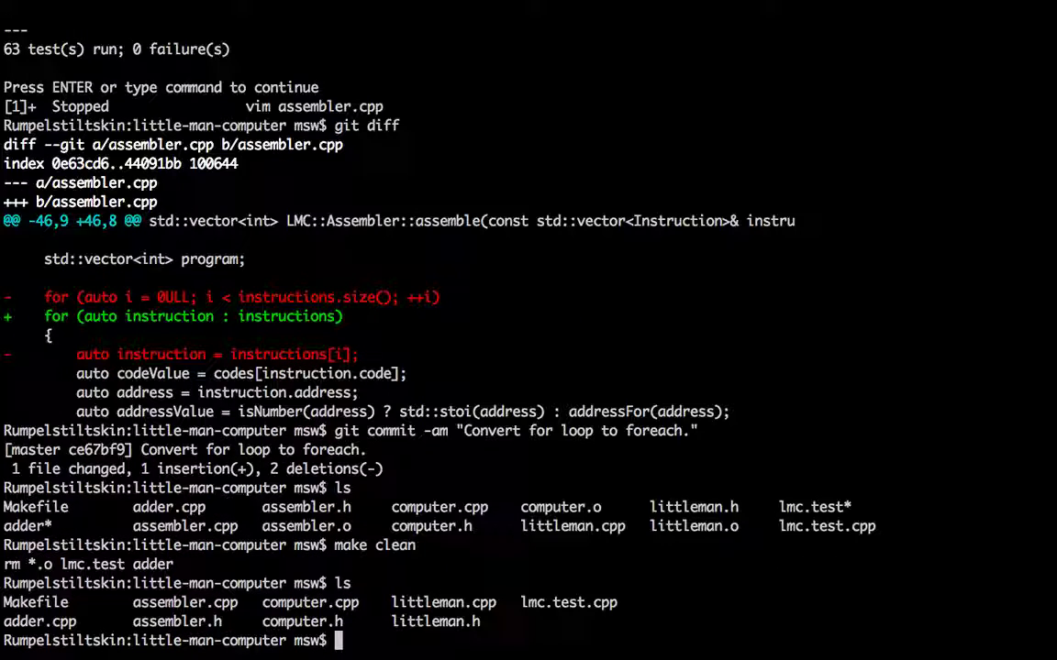
type("vim add")
Step: Inspect adder.cpp in Vim, then delete it with rm and confirm it is gone
key("Tab")
key("Return")
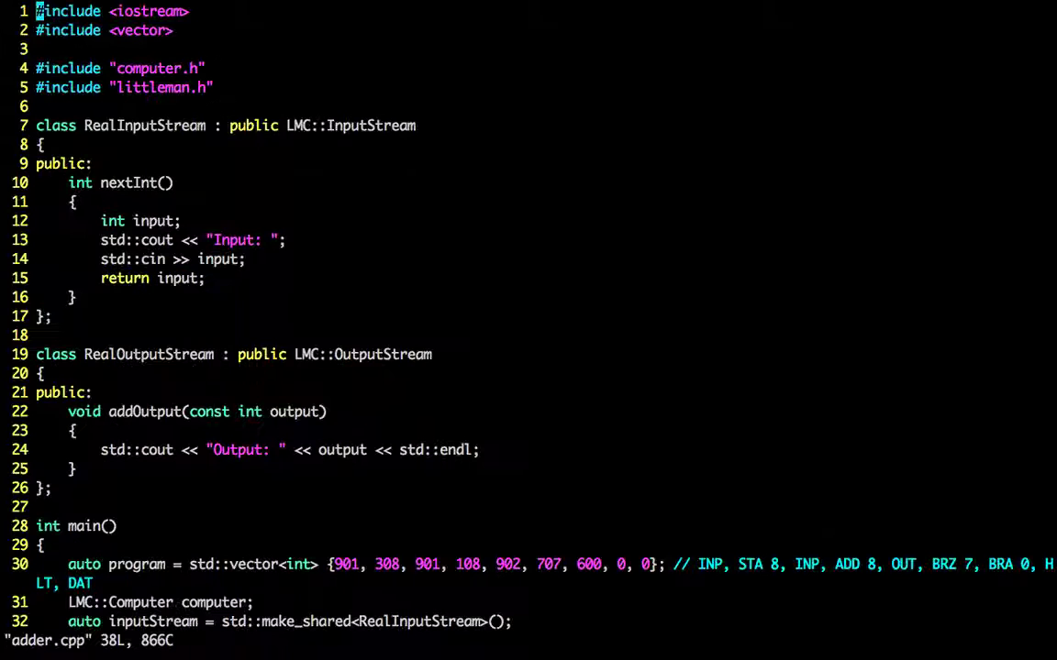
key("ctrl+f")
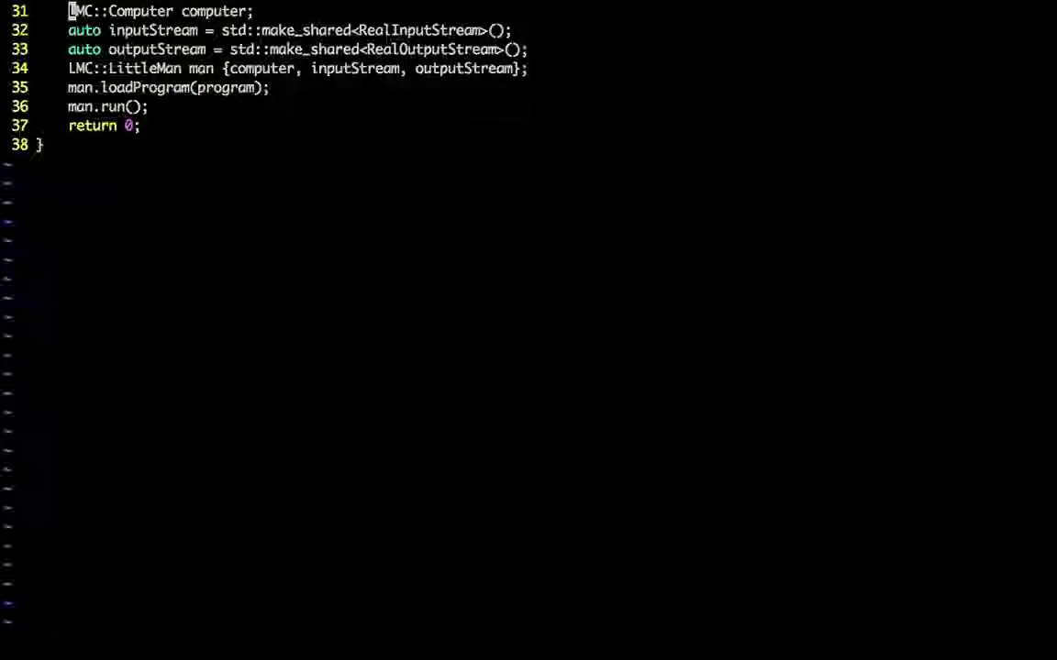
key("ctrl+b")
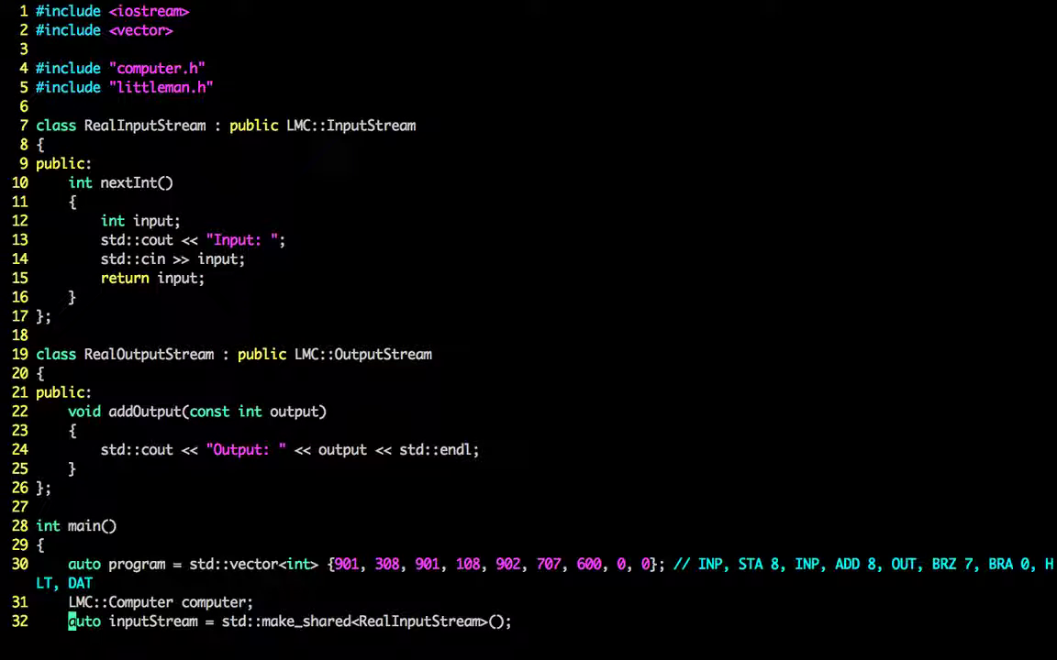
type(":q")
key("Return")
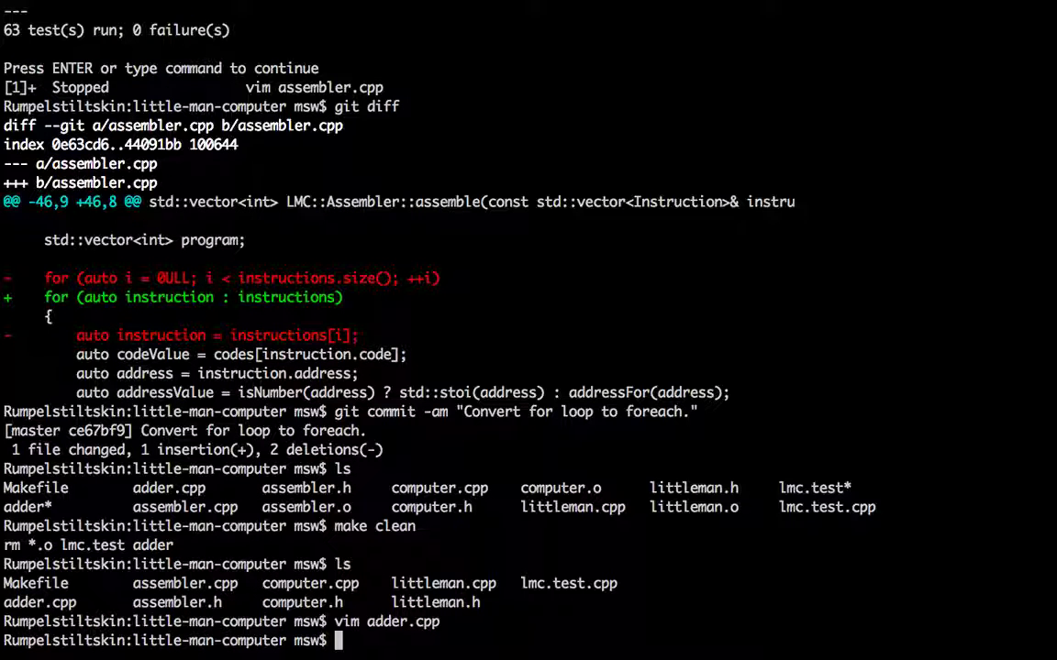
type("rm ad")
key("Tab")
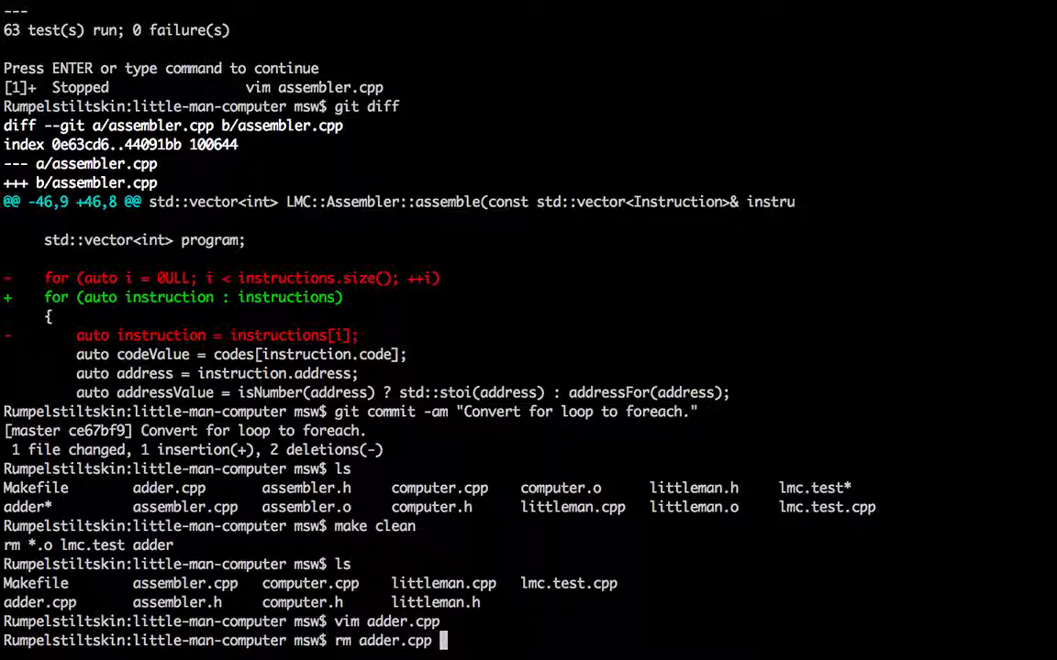
key("Return")
type("ls")
key("Return")
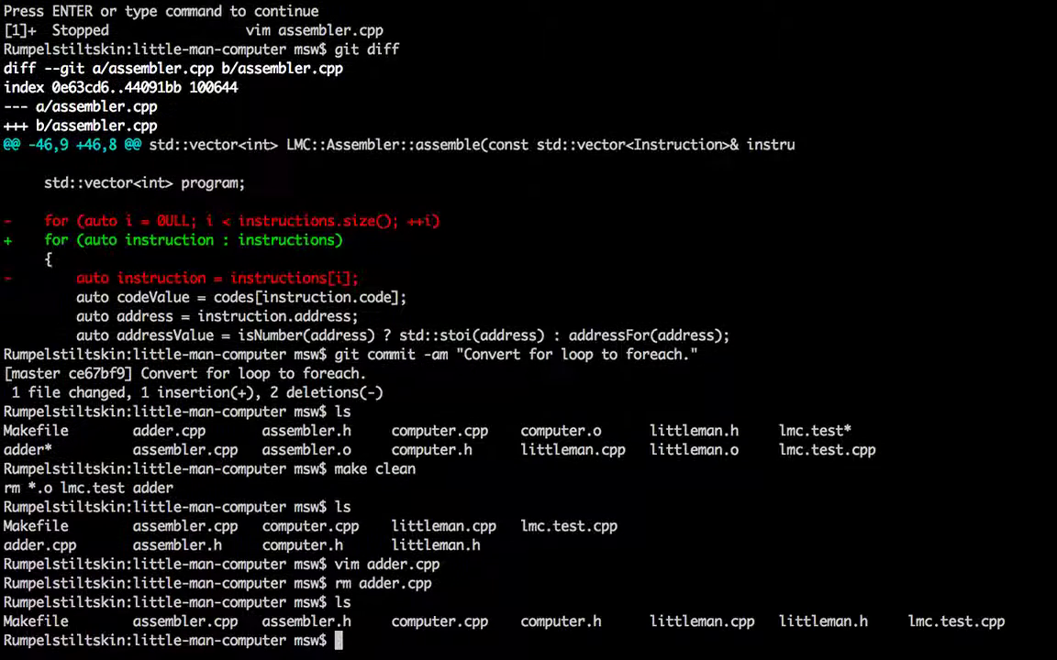
type("vim Ma")
Step: Remove adder from the Makefile's all and clean targets, save and quit
key("Tab")
key("Return")
key("j")
key("j")
key("j")
key("j")
key("j")
key("j")
key("j")
type("j3dd")
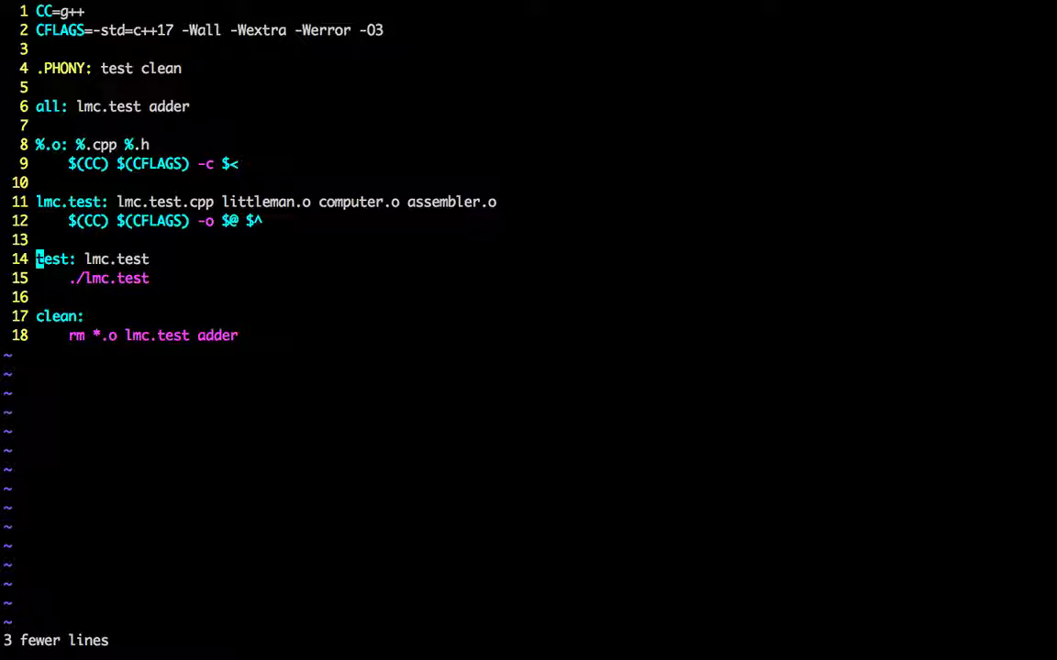
type("k")
key("k")
key("k")
key("k")
key("k")
key("k")
key("k")
key("k")
key("A")
key("BackSpace")
key("BackSpace")
key("BackSpace")
key("BackSpace")
key("BackSpace")
key("BackSpace")
key("Escape")
key("j")
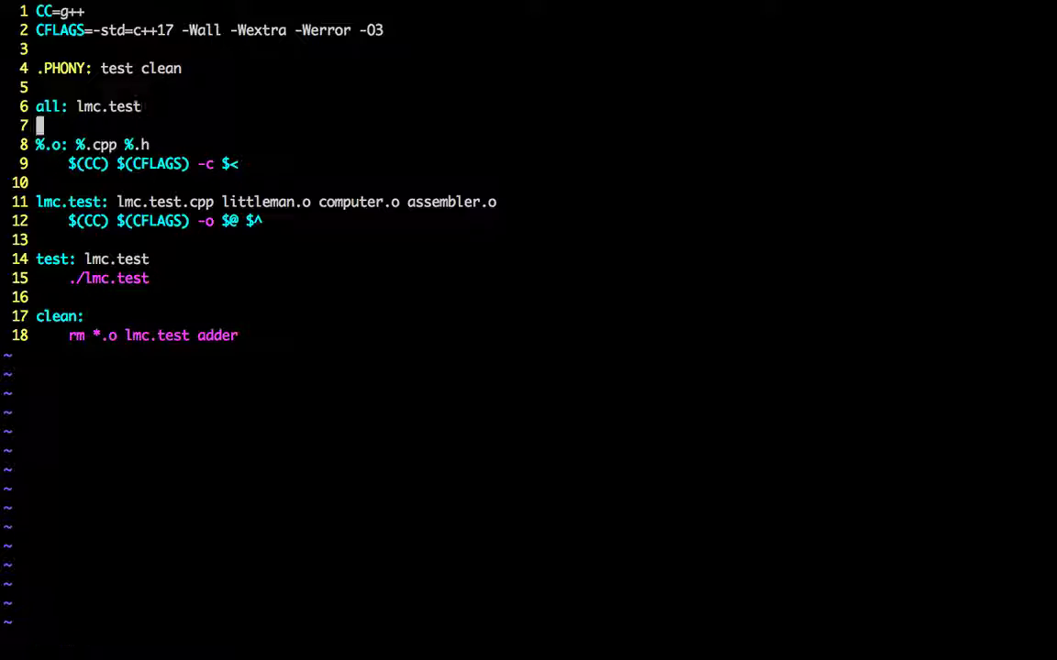
key("j")
key("j")
key("j")
key("j")
key("j")
key("j")
key("j")
key("j")
key("A")
key("BackSpace")
key("BackSpace")
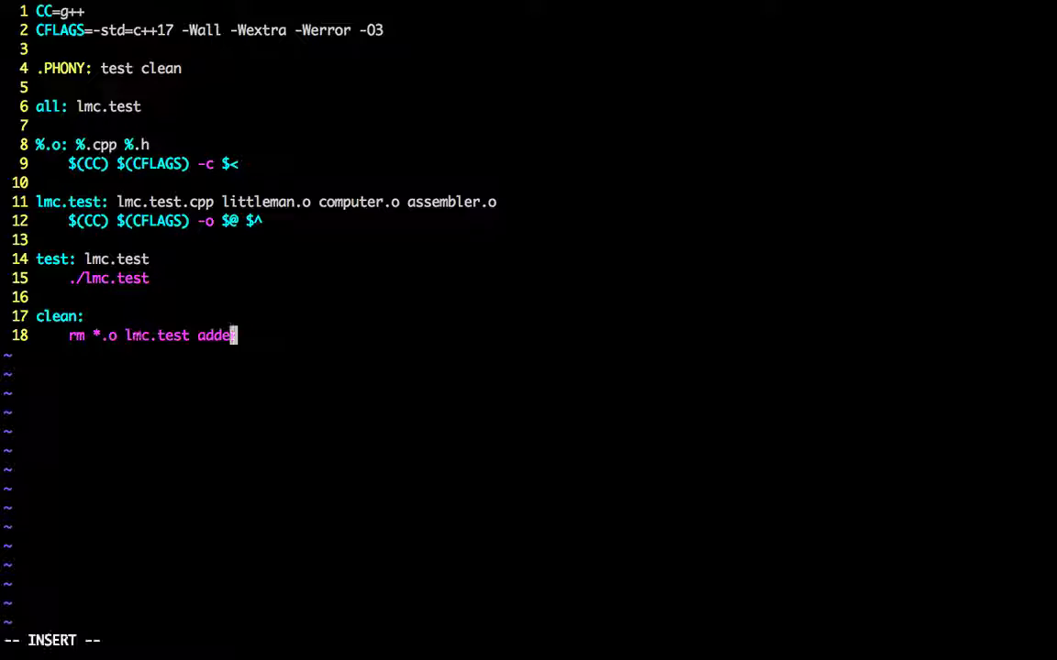
key("BackSpace")
key("BackSpace")
key("BackSpace")
key("BackSpace")
key("Escape")
type(":w")
key("Return")
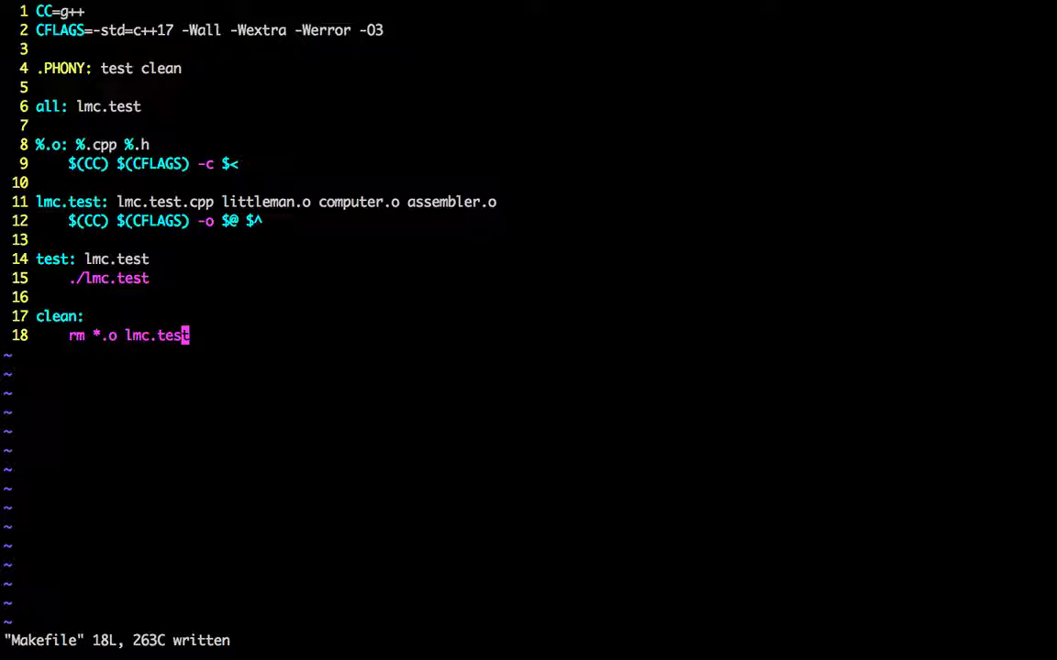
type(":q")
key("Return")
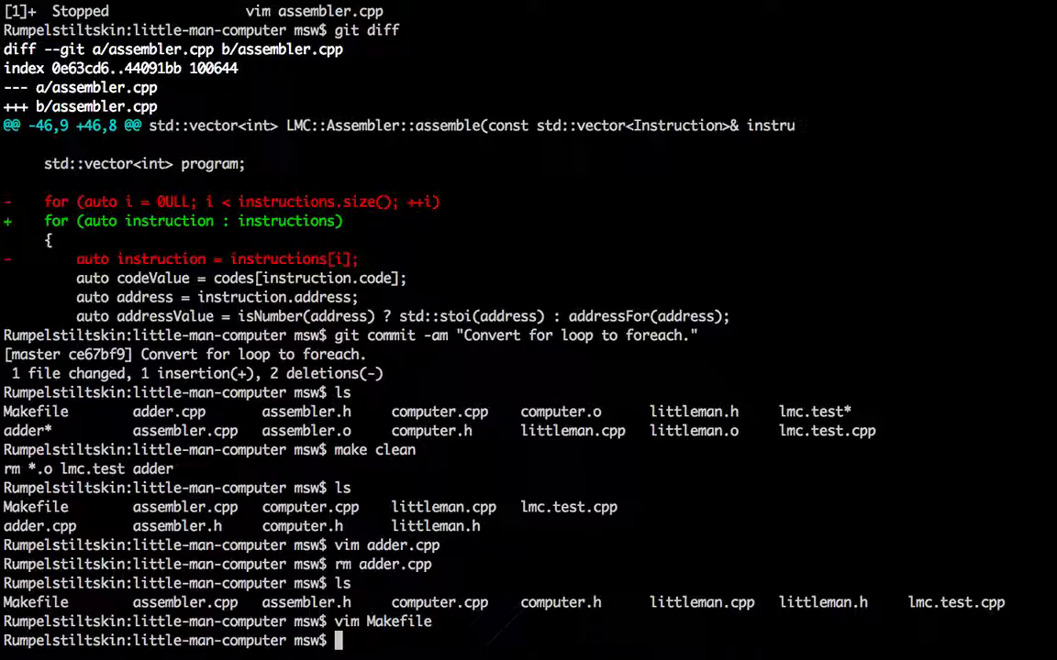
type("vim .gitignore")
Step: Edit and save .gitignore, then grep all files for remaining adder references
key("Return")
key("j")
key("j")
key("j")
type("dd:wq")
key("Return")
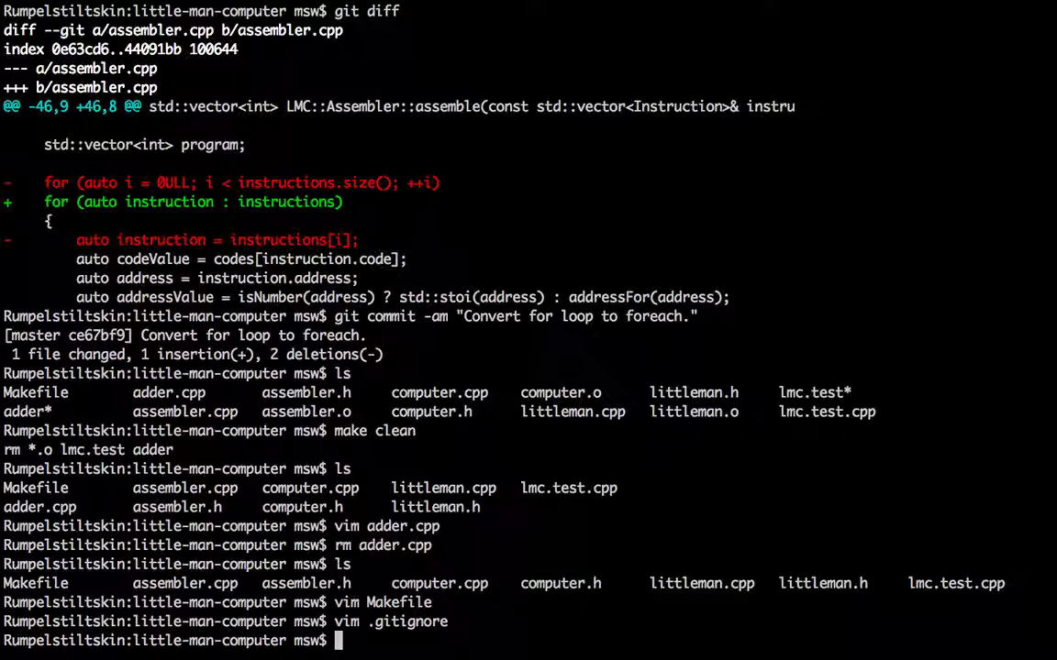
type("grep adder *")
key("Return")
type("git")
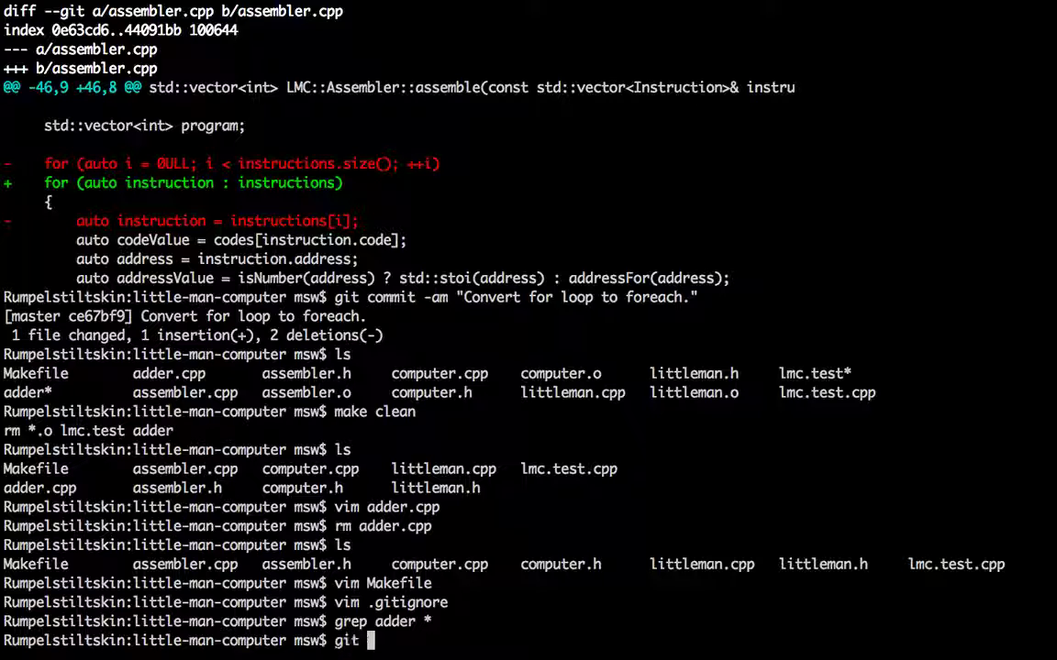
type("stt")
Step: Check git status, stage everything with git add ., and recheck what is staged
key("BackSpace")
type("atus")
key("Return")
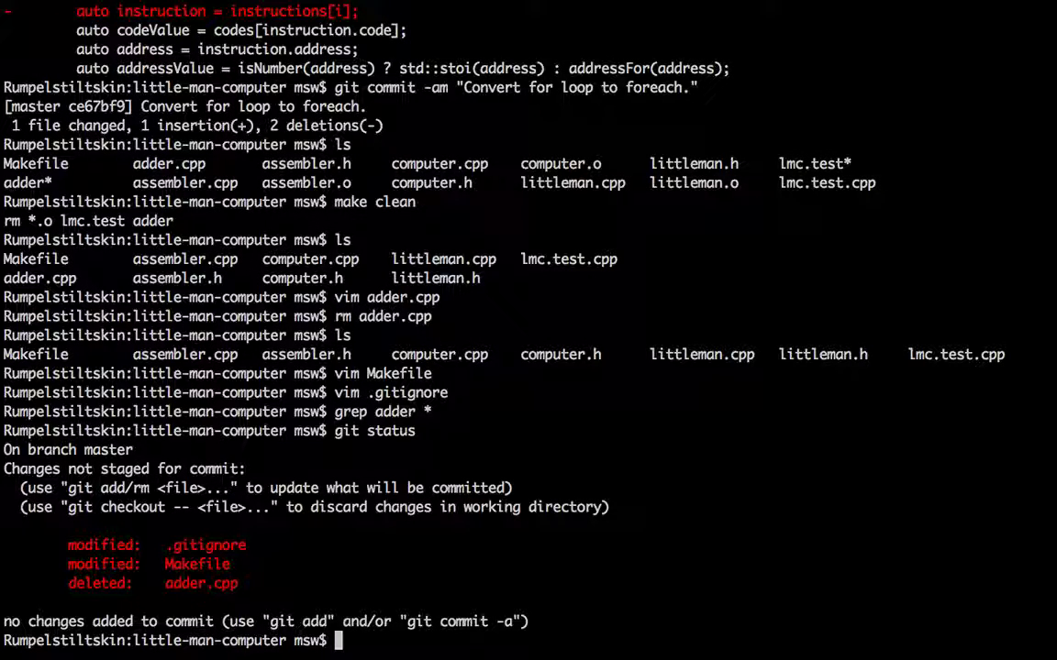
type("git add .")
key("Return")
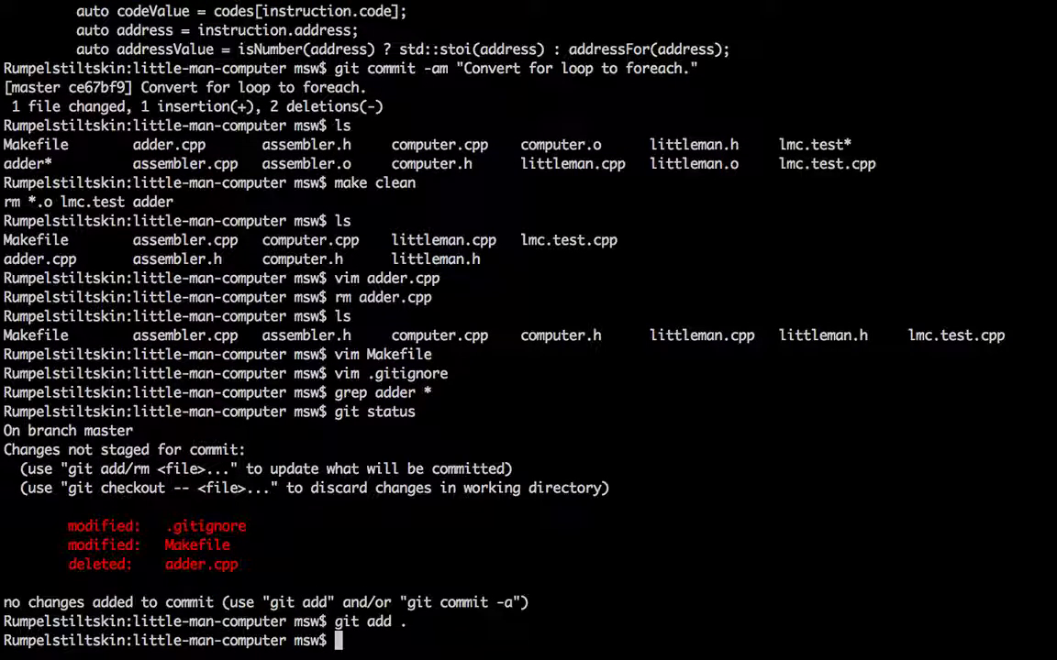
type("git status")
key("Return")
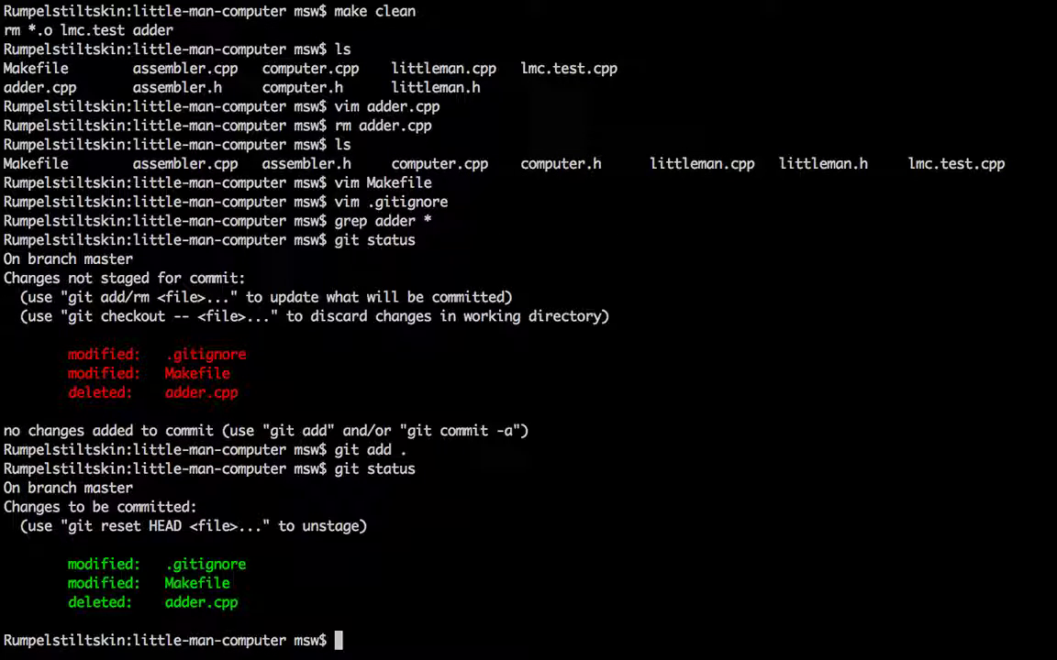
type("git commit am")
Step: Commit as "Remove adder test code." (3 files changed) and list the remaining files
key("BackSpace")
key("BackSpace")
type("-am \"\"")
key("Left")
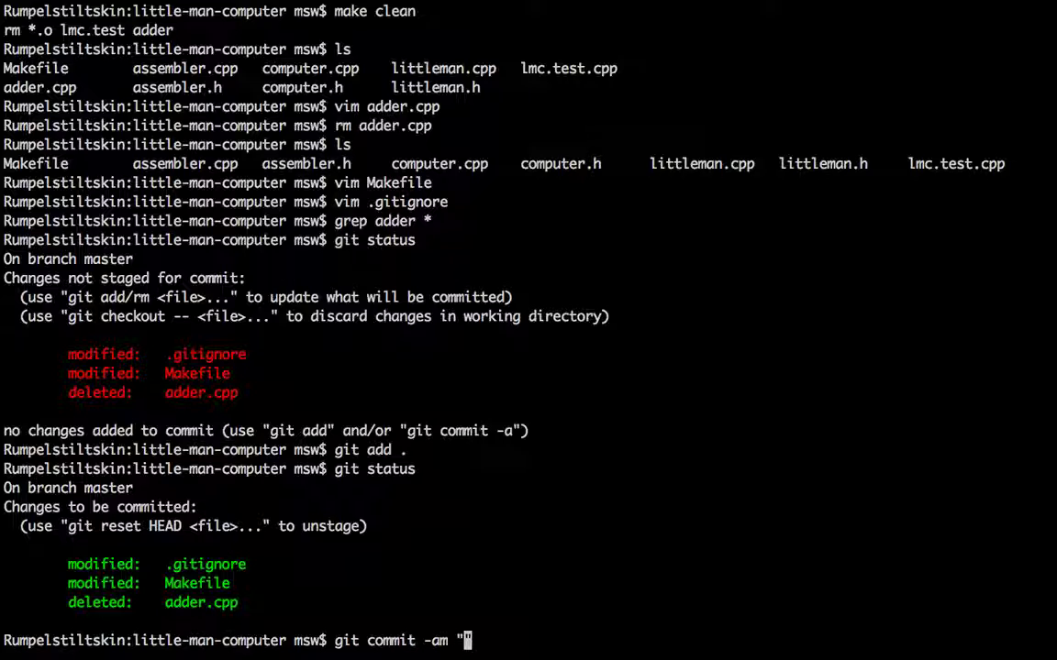
type("Remove adder a")
type("test code.")
key("Return")
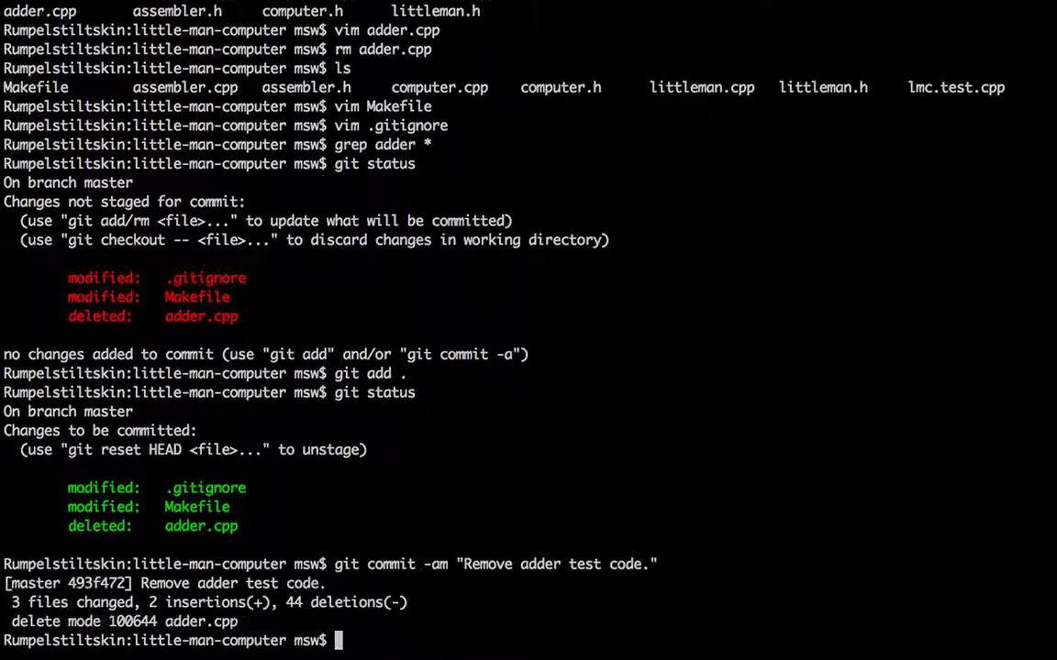
type("ls")
key("Return")
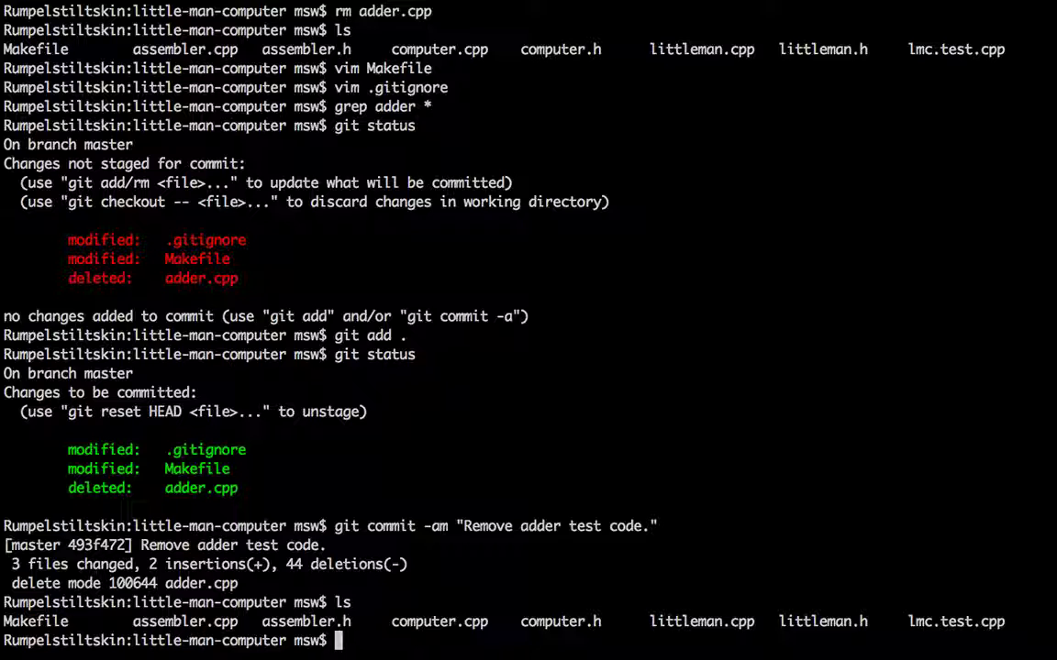
type(":e ")
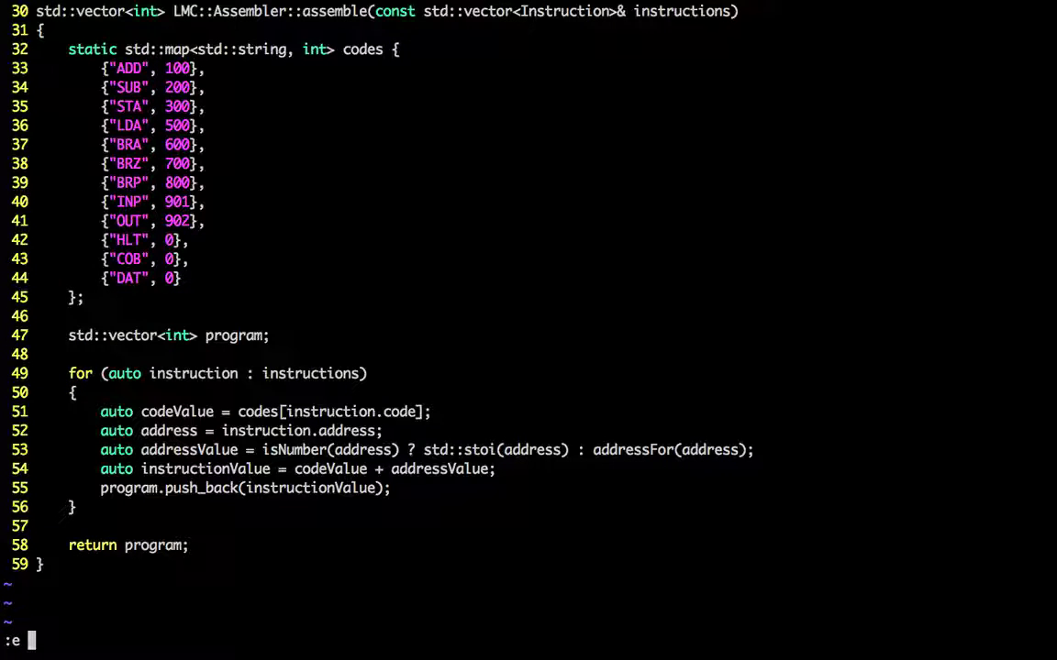
type(".")
Step: Open lmc.test.cpp from the folder listing and review the last assembler test case
key("Return")
key("j")
key("j")
key("j")
key("j")
key("j")
key("j")
key("j")
key("j")
key("Return")
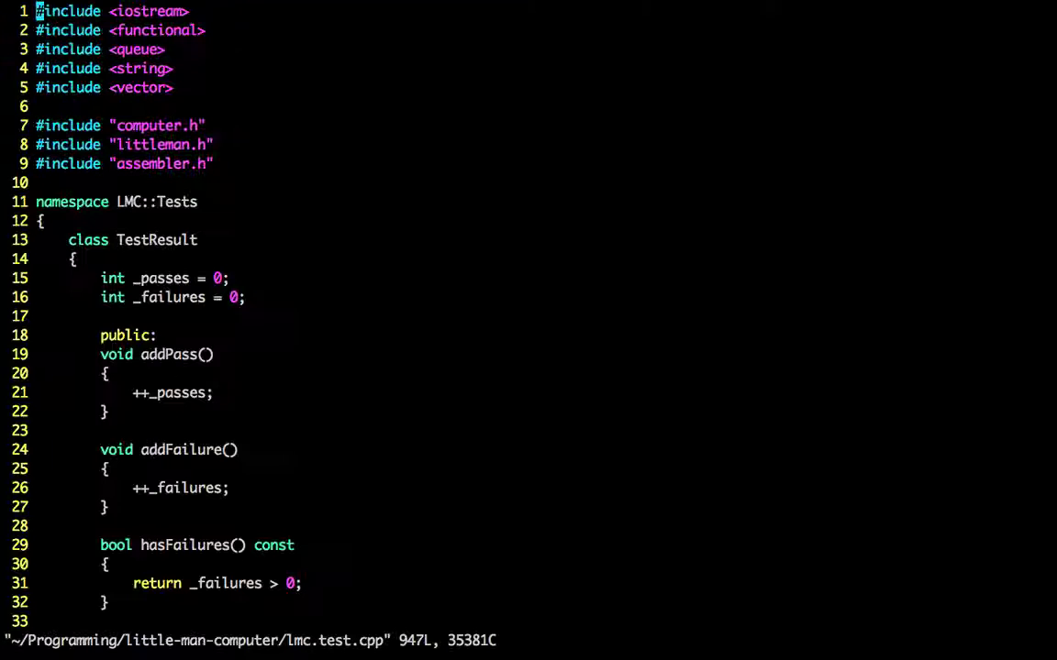
key("shift+g")
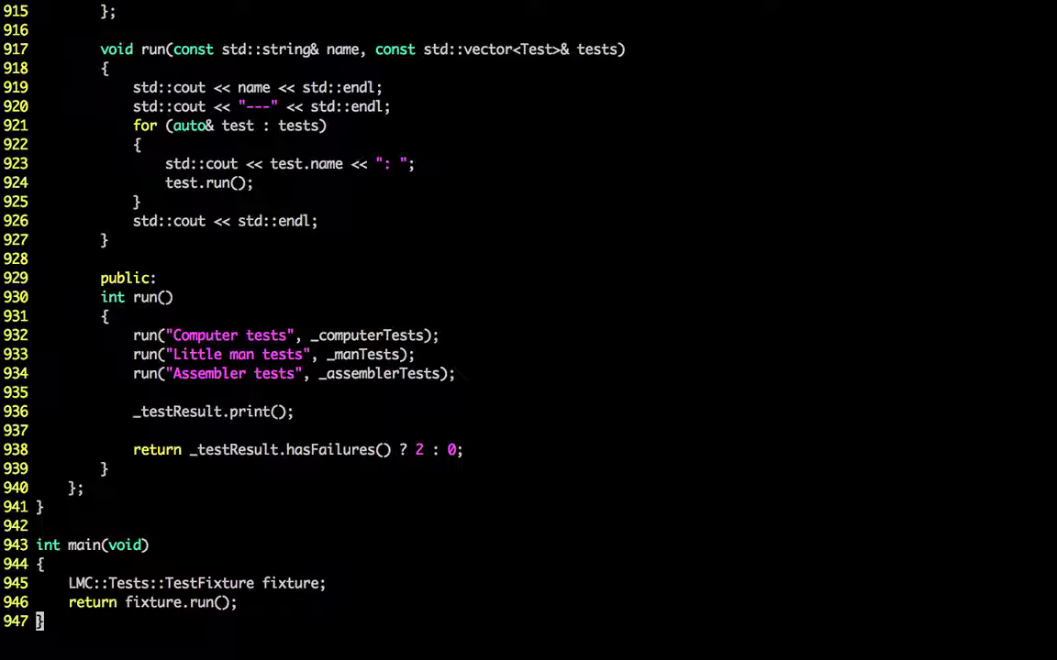
key("ctrl+u")
key("k")
key("k")
key("k")
key("k")
key("k")
key("k")
key("k")
key("k")
key("k")
key("j")
key("j")
key("j")
key("j")
key("j")
key("j")
key("j")
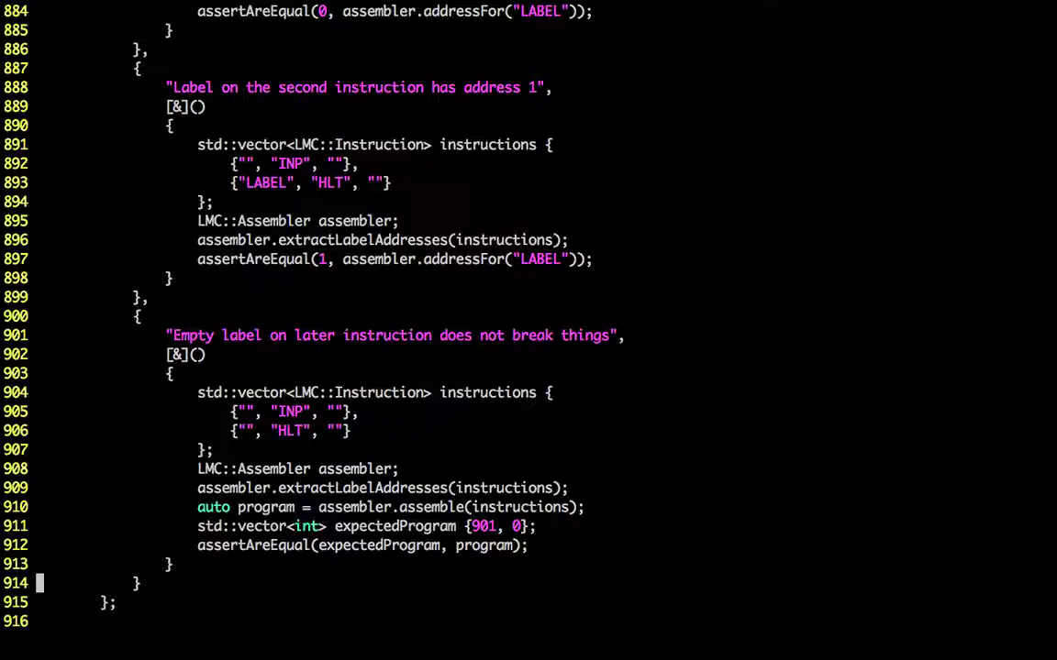
type(":E")
Step: Open assembler.h and look over the Instruction struct and Assembler method declarations
key("Return")
key("j")
key("j")
key("Return")
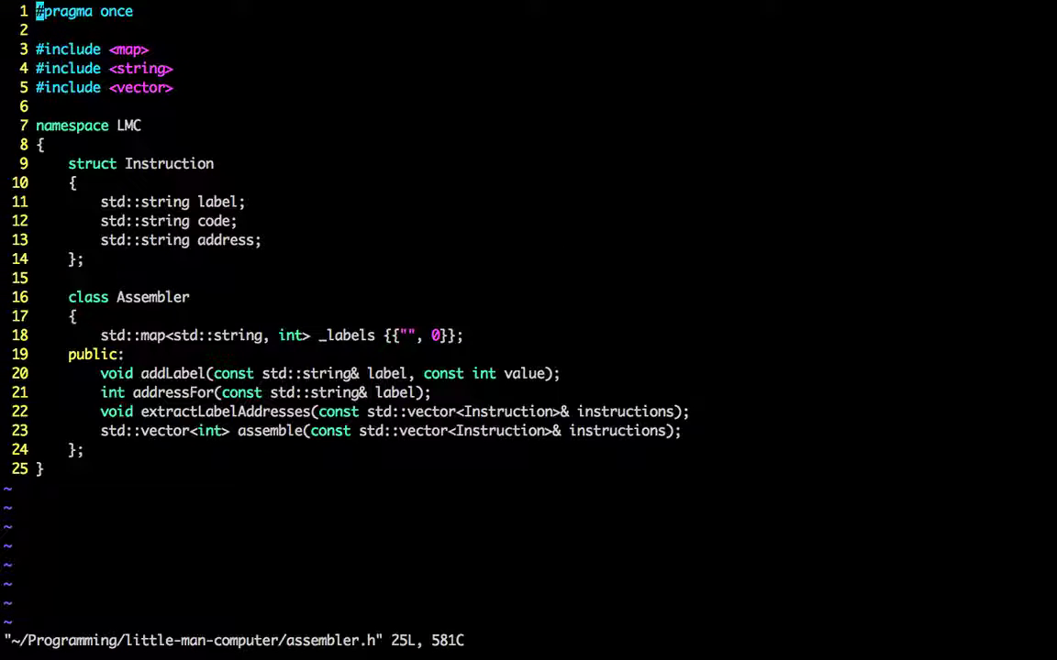
key("j")
key("j")
key("j")
key("j")
key("j")
key("j")
key("j")
key("j")
key("j")
key("j")
key("j")
key("j")
key("j")
key("k")
key("k")
key("k")
key("k")
key("k")
key("k")
key("k")
key("k")
key("k")
key("k")
key("k")
key("k")
key("j")
key("j")
key("j")
key("j")
key("j")
key("j")
key("l")
key("h")
key("k")
key("j")
key("j")
key("k")
key("k")
key("k")
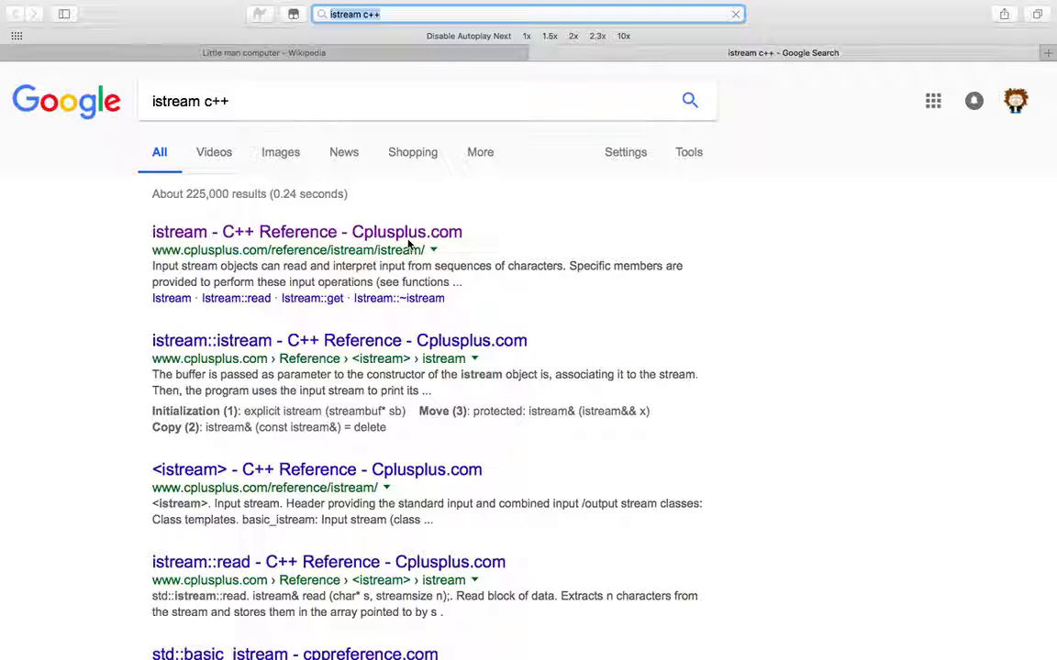
Step: Open the cplusplus.com std::istream reference from the search results
left_click(408, 232)
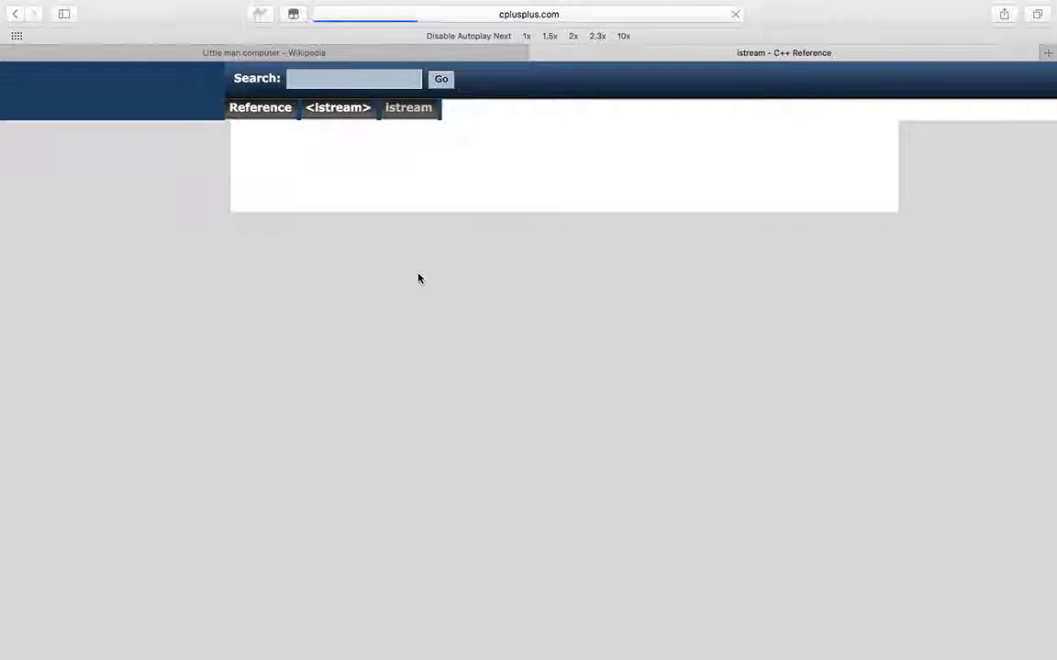
scroll(419, 278, "down", 5)
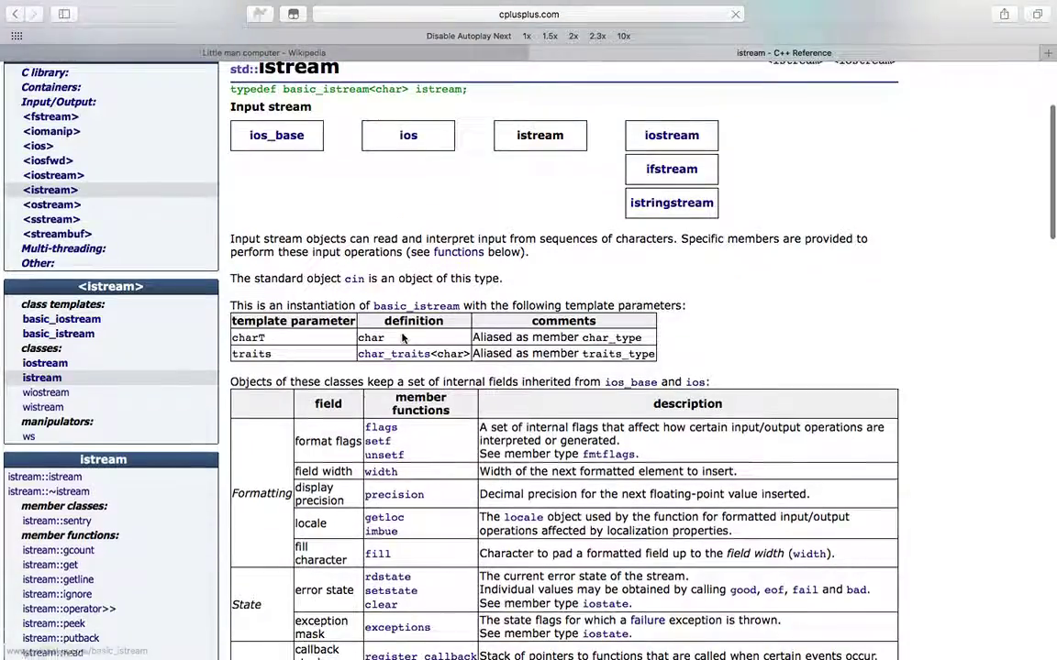
scroll(419, 278, "up", 5)
scroll(402, 338, "down", 1)
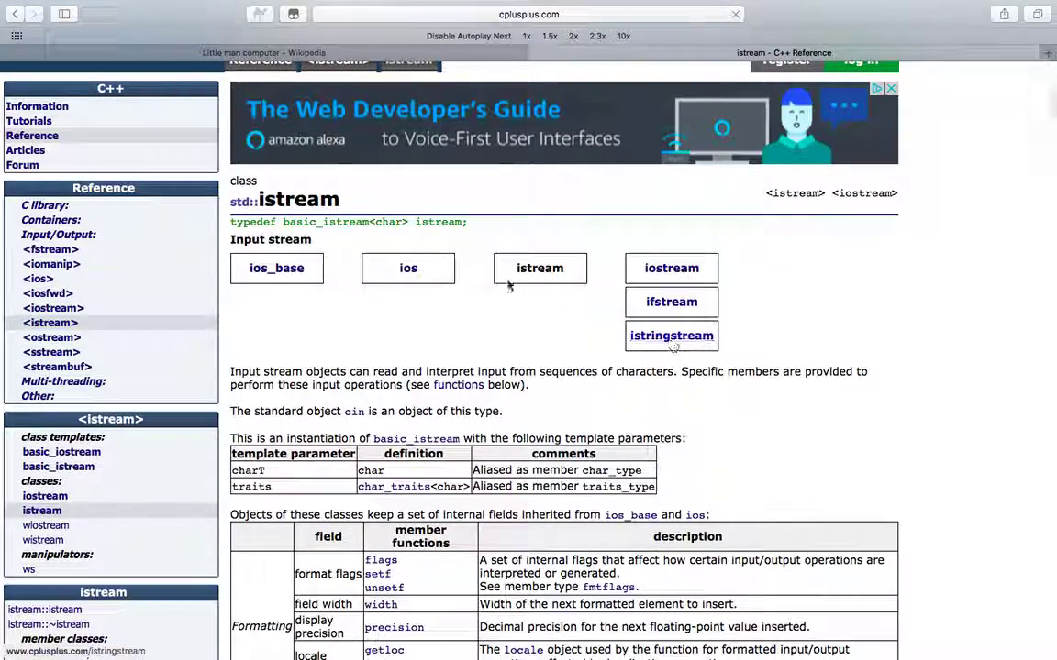
scroll(658, 337, "down", 3)
scroll(658, 338, "up", 4)
Step: Open the std::istringstream page from the istream class diagram
left_click(658, 350)
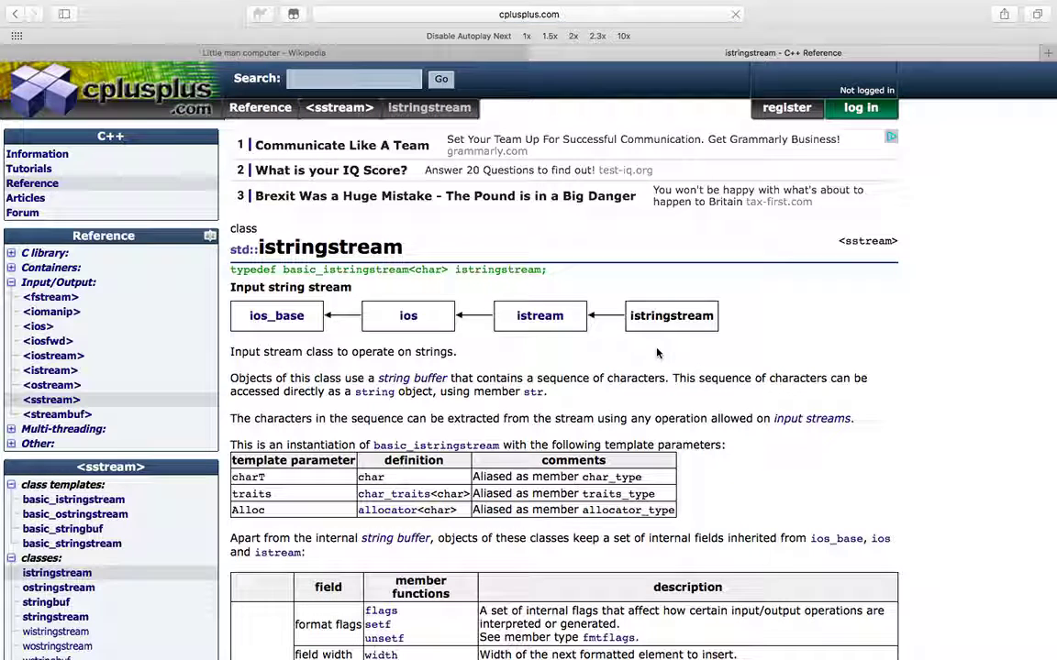
scroll(658, 353, "down", 4)
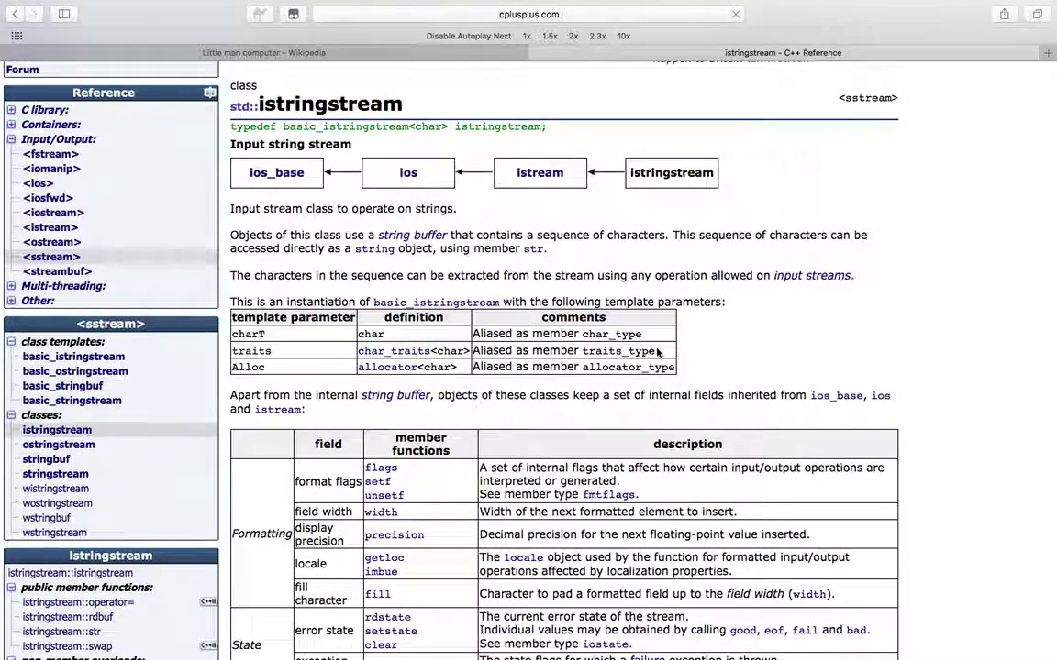
scroll(658, 352, "down", 6)
scroll(658, 353, "down", 8)
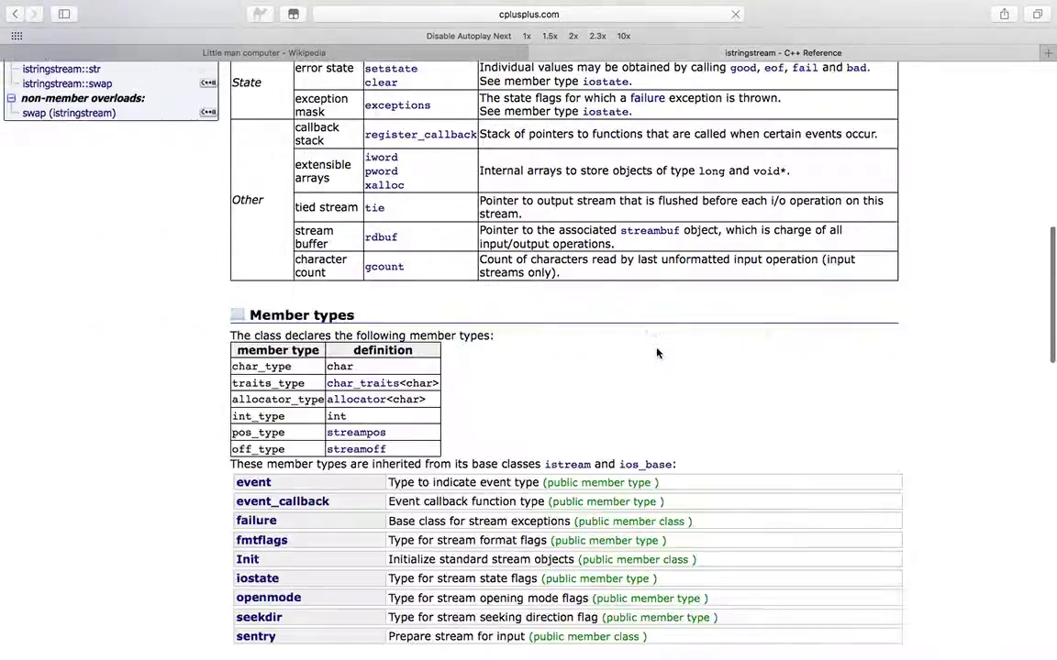
scroll(657, 352, "down", 10)
scroll(658, 352, "down", 6)
scroll(658, 352, "down", 3)
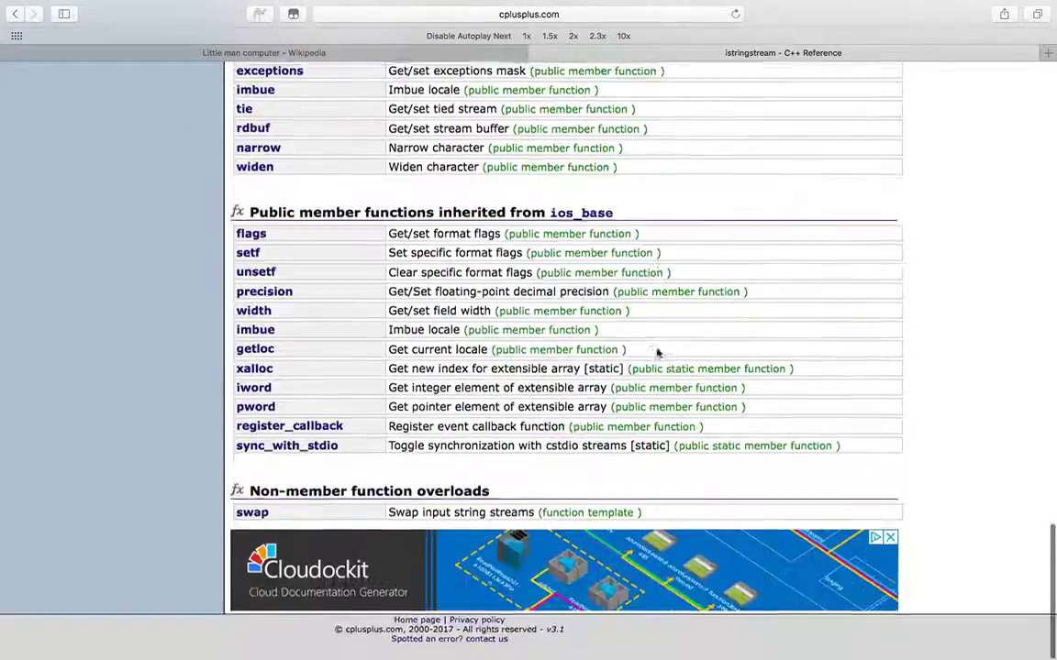
scroll(657, 352, "up", 2)
scroll(658, 353, "up", 10)
scroll(657, 352, "up", 8)
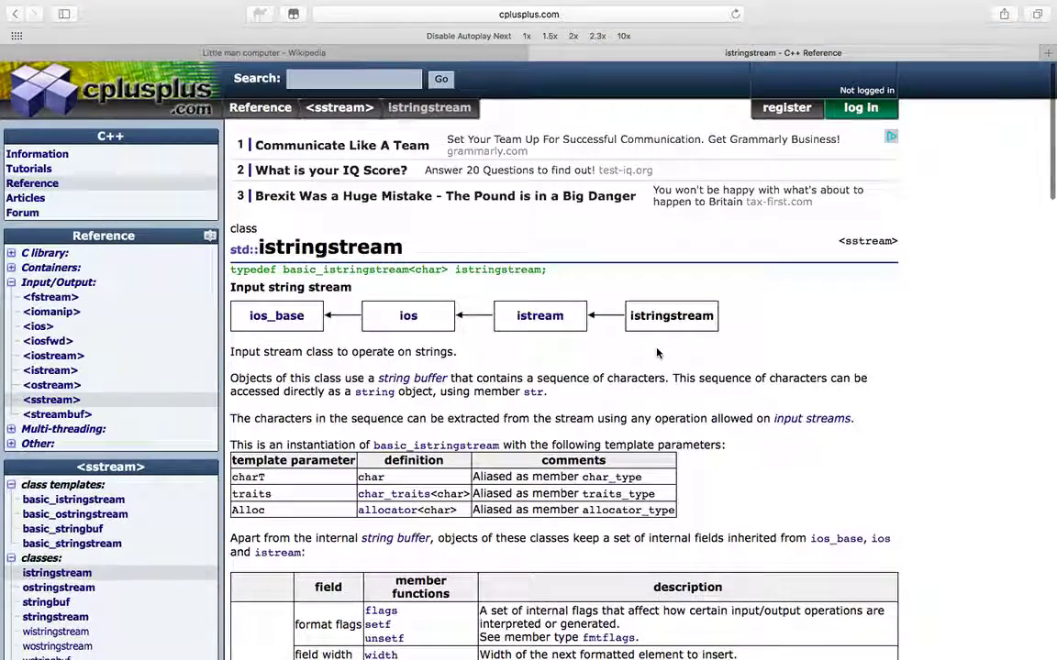
scroll(658, 352, "down", 2)
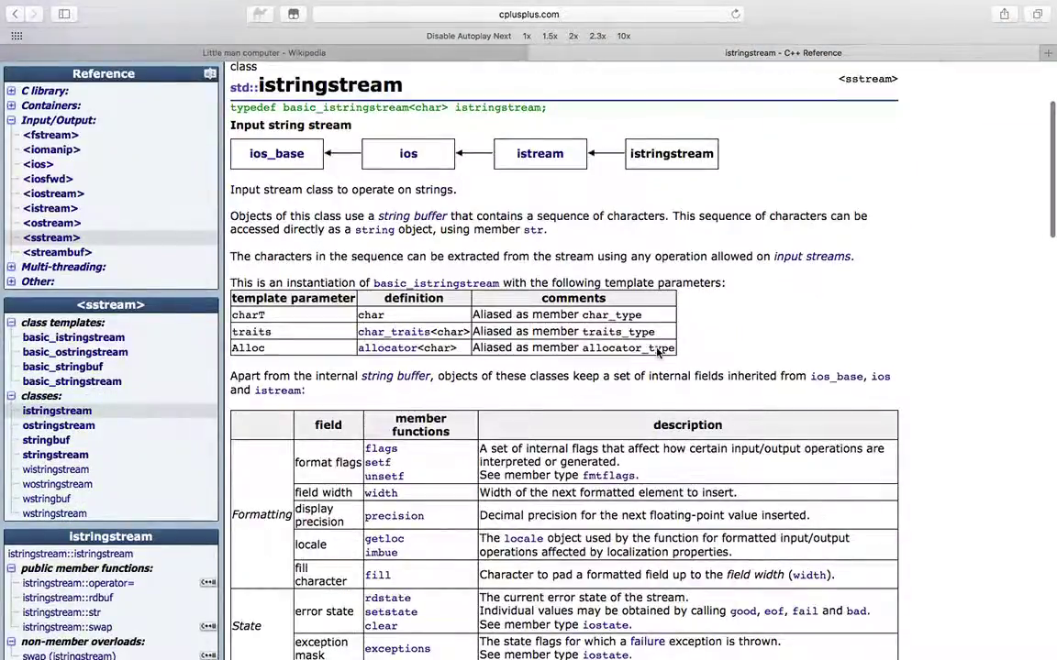
scroll(658, 352, "down", 1)
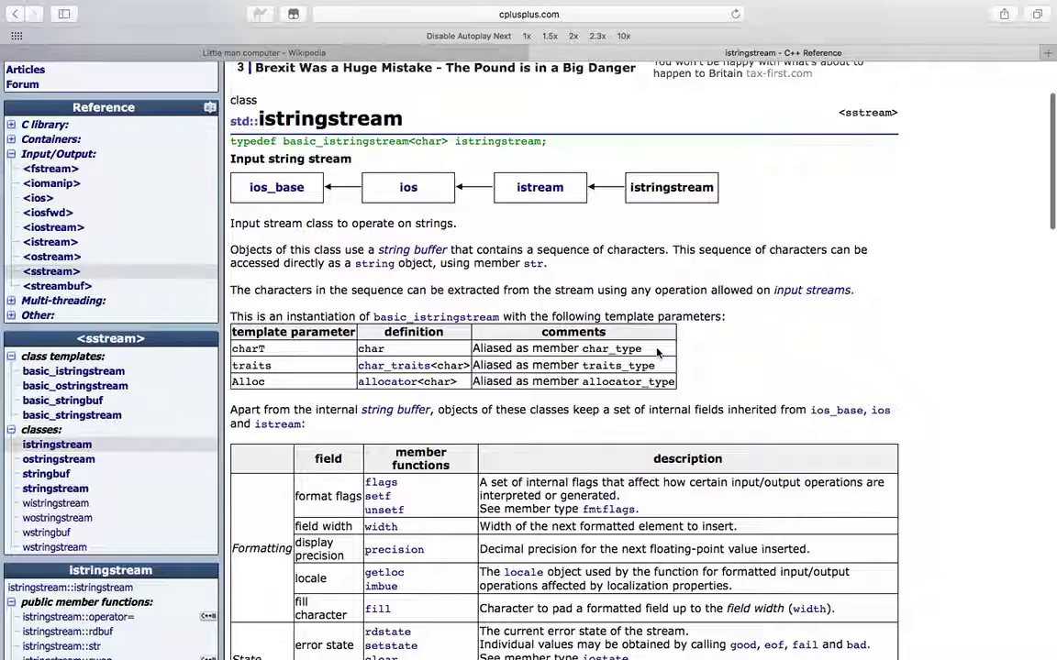
scroll(658, 352, "up", 3)
scroll(658, 353, "up", 2)
scroll(658, 352, "down", 1)
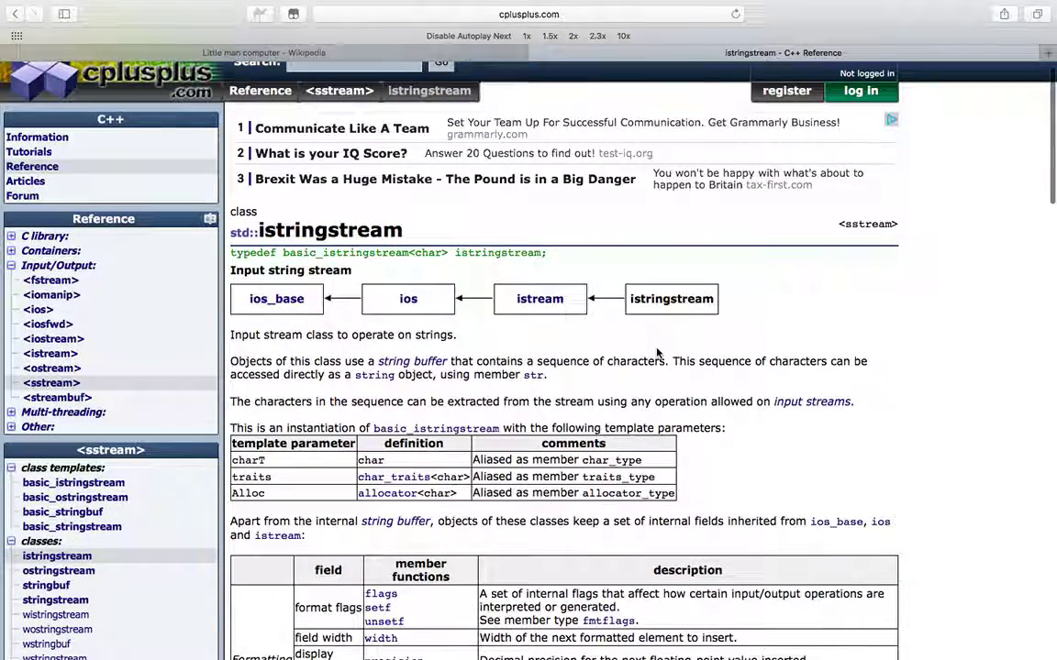
Step: Search for reading a line from a file and open the Stack Overflow answer on line-by-line parsing
left_click(528, 13)
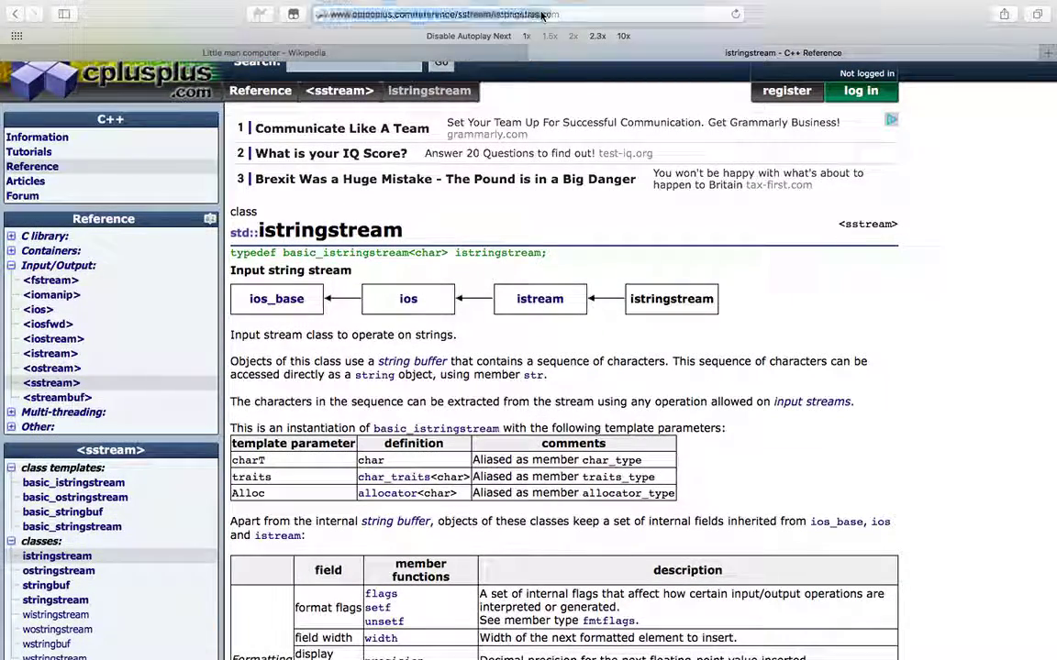
type("reading line ")
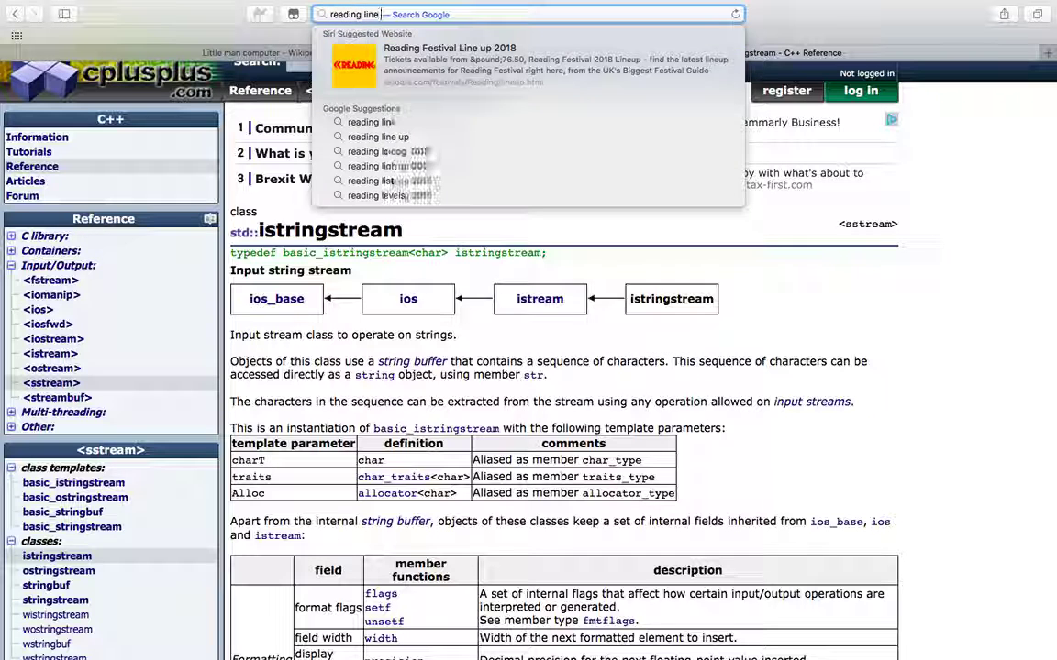
type("from fa file c")
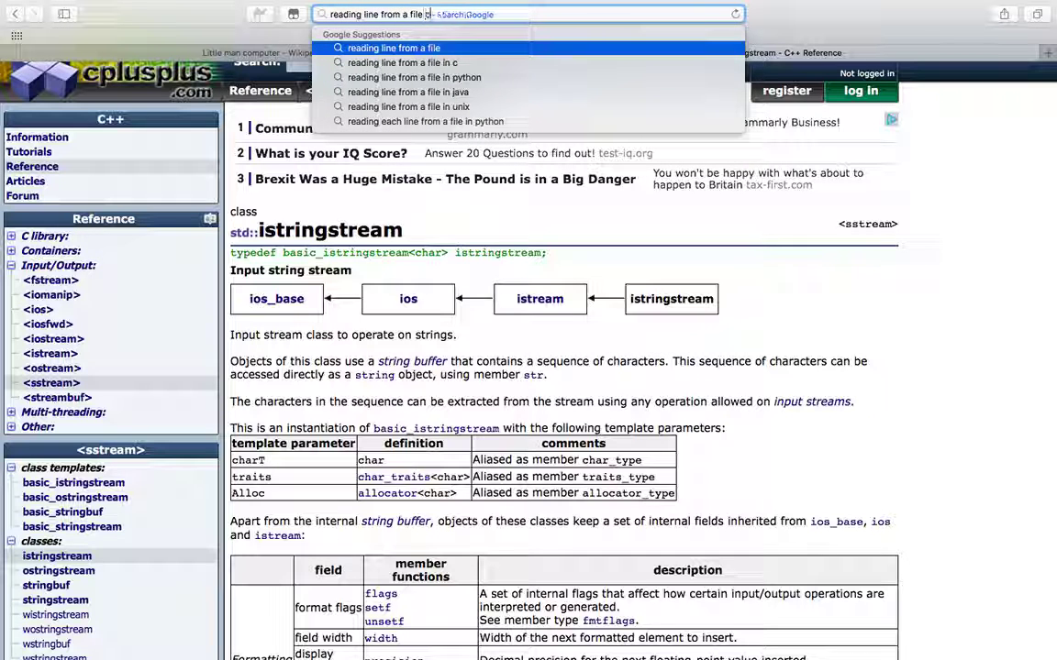
type("++17")
key("Return")
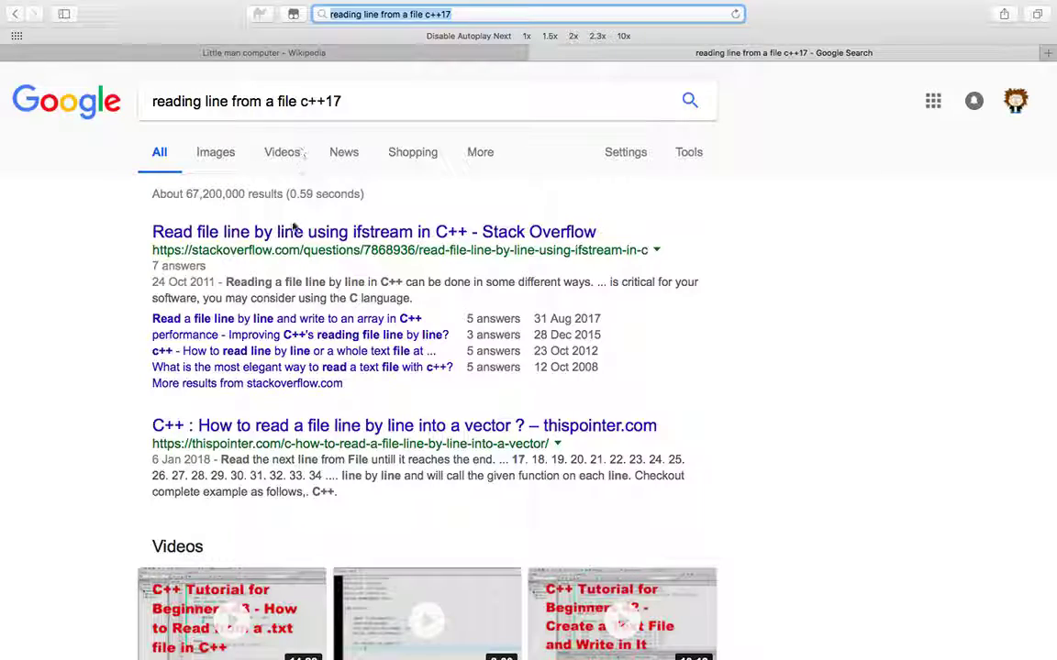
left_click(292, 233)
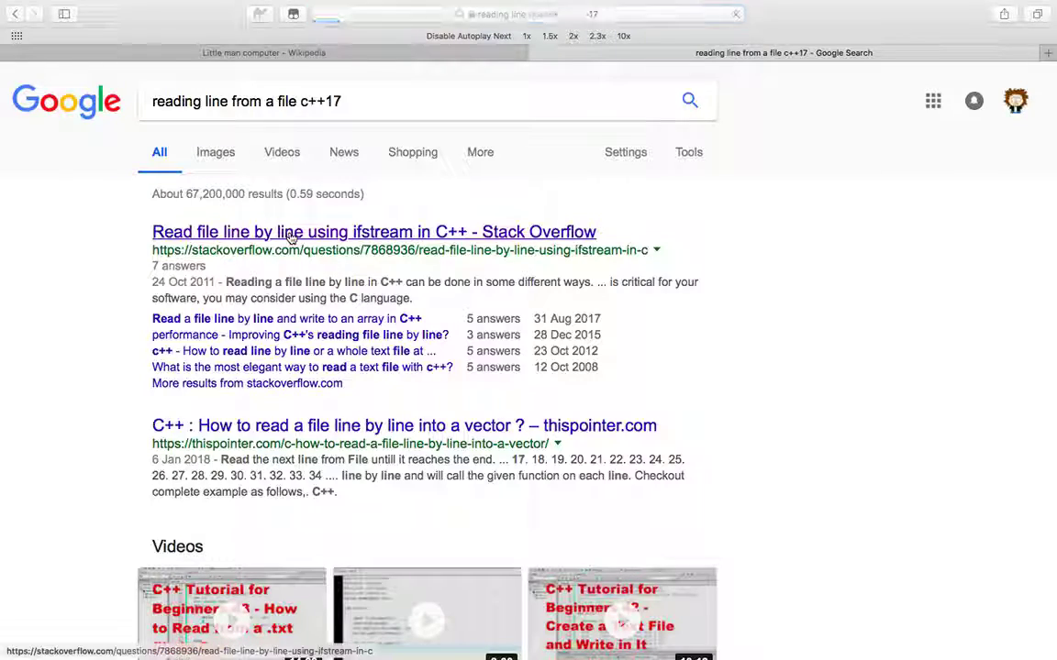
scroll(272, 387, "down", 5)
scroll(271, 387, "down", 2)
scroll(272, 387, "down", 3)
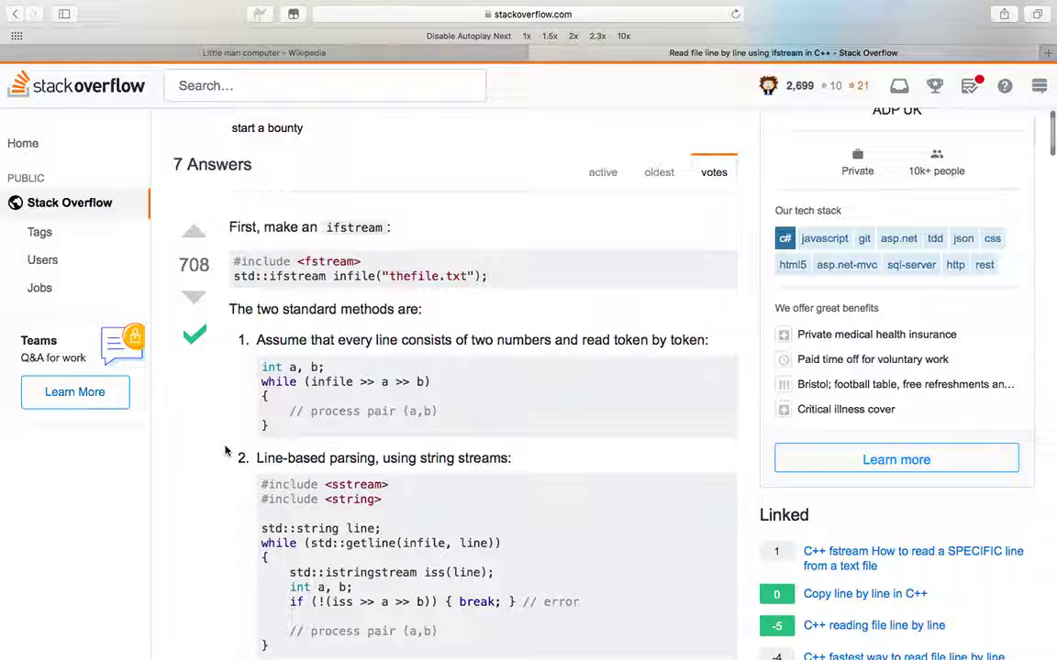
scroll(227, 450, "down", 5)
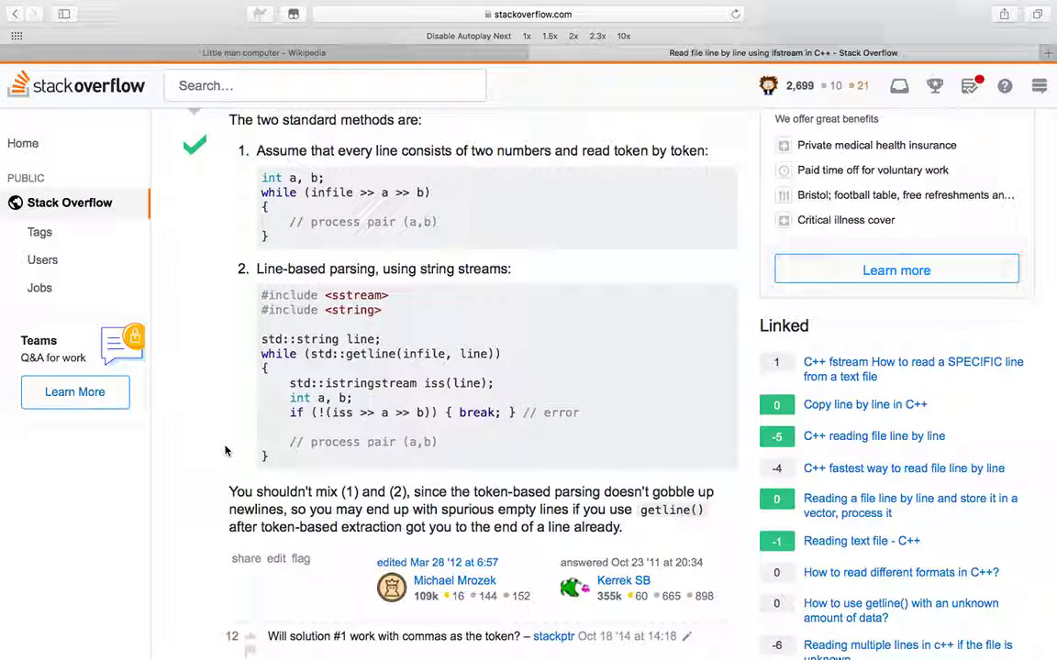
scroll(227, 450, "up", 1)
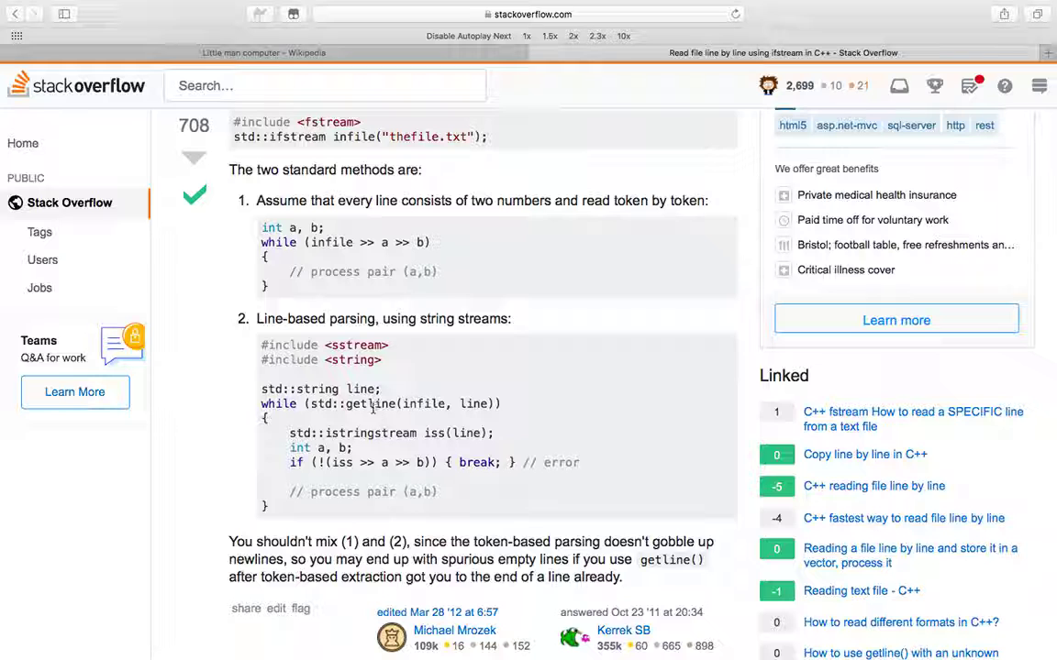
scroll(381, 413, "down", 2)
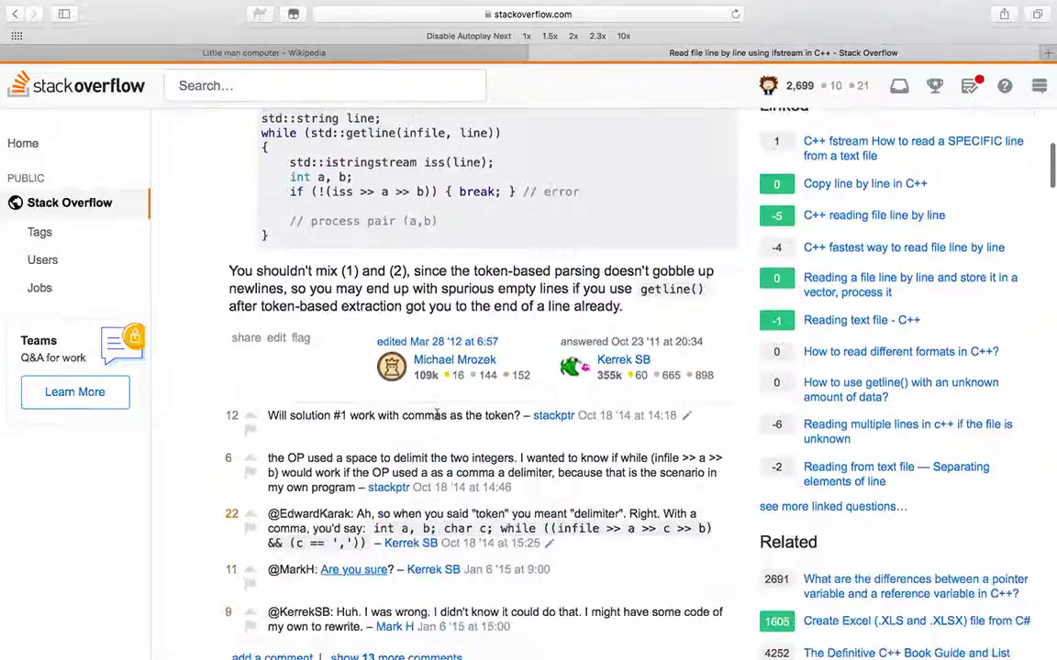
scroll(437, 417, "down", 5)
scroll(436, 417, "down", 3)
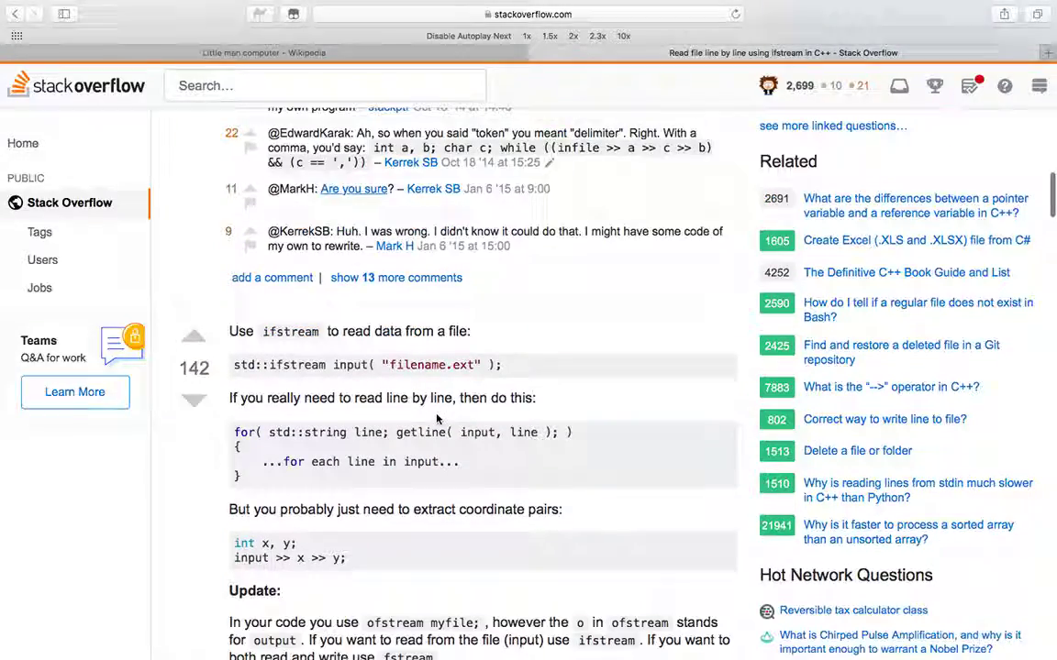
scroll(441, 414, "up", 5)
scroll(441, 415, "up", 3)
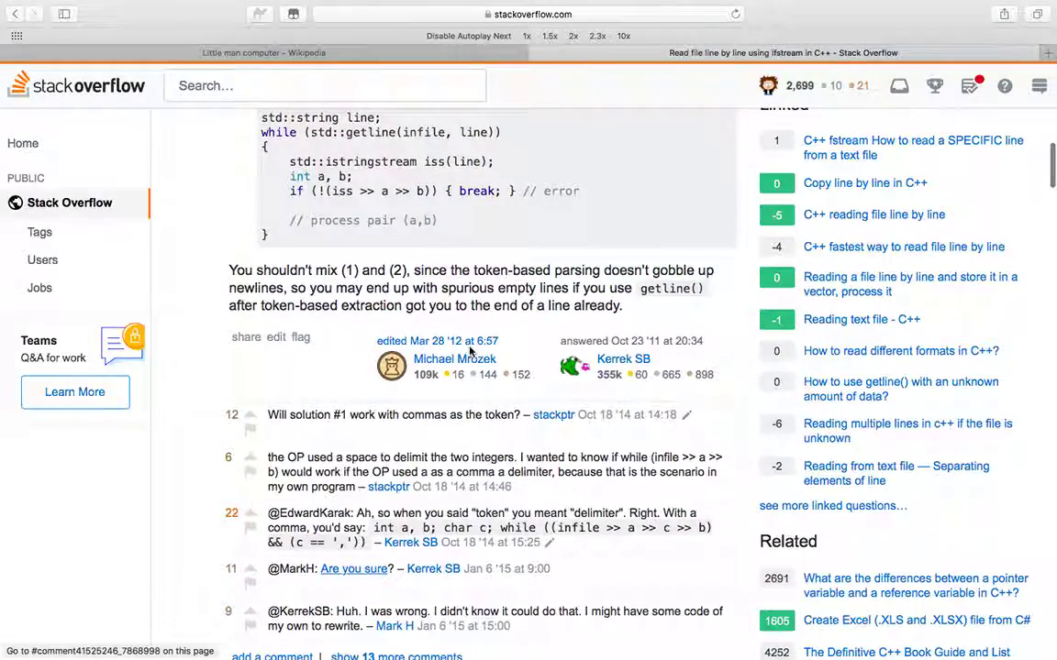
scroll(470, 351, "up", 3)
scroll(471, 351, "up", 3)
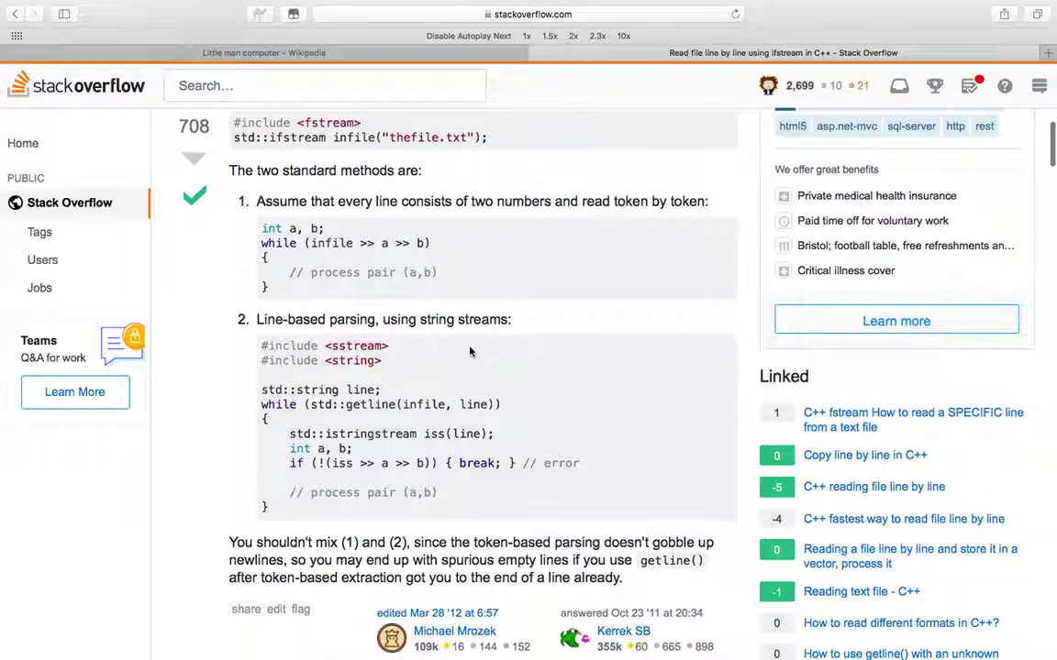
Step: Switch back to Vim and return to lmc.test.cpp with :bp
key("super+Tab")
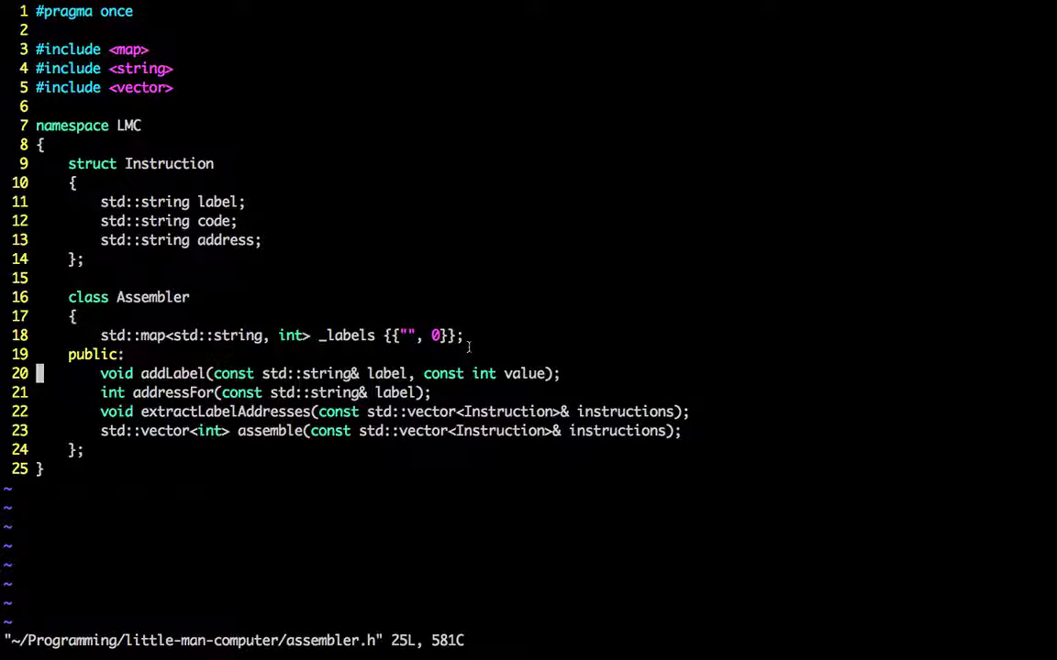
key("colon")
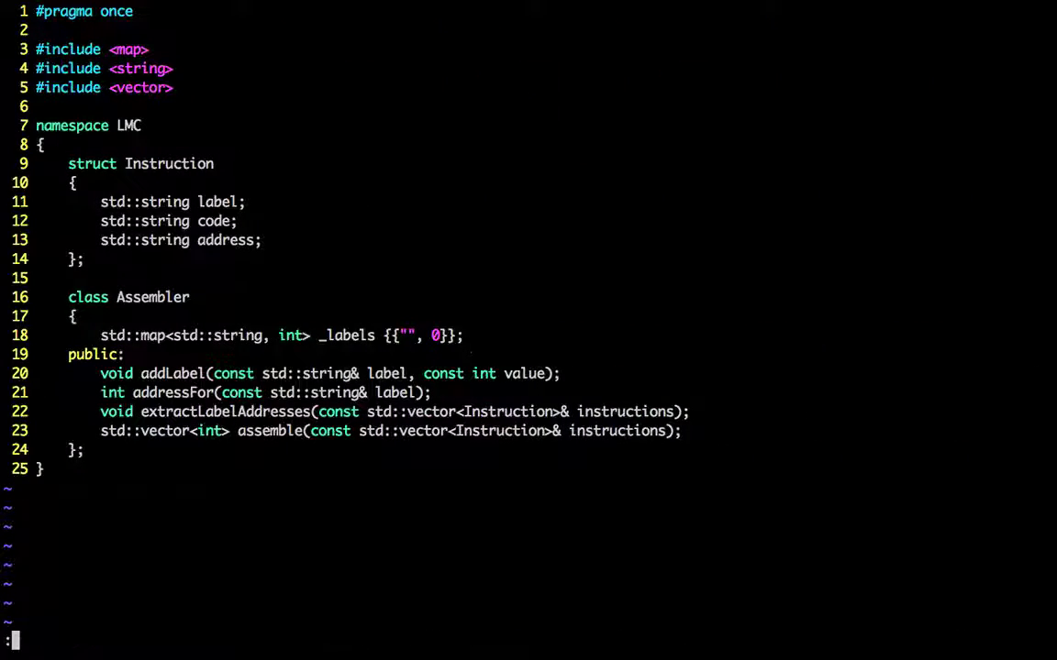
type("bp")
key("Return")
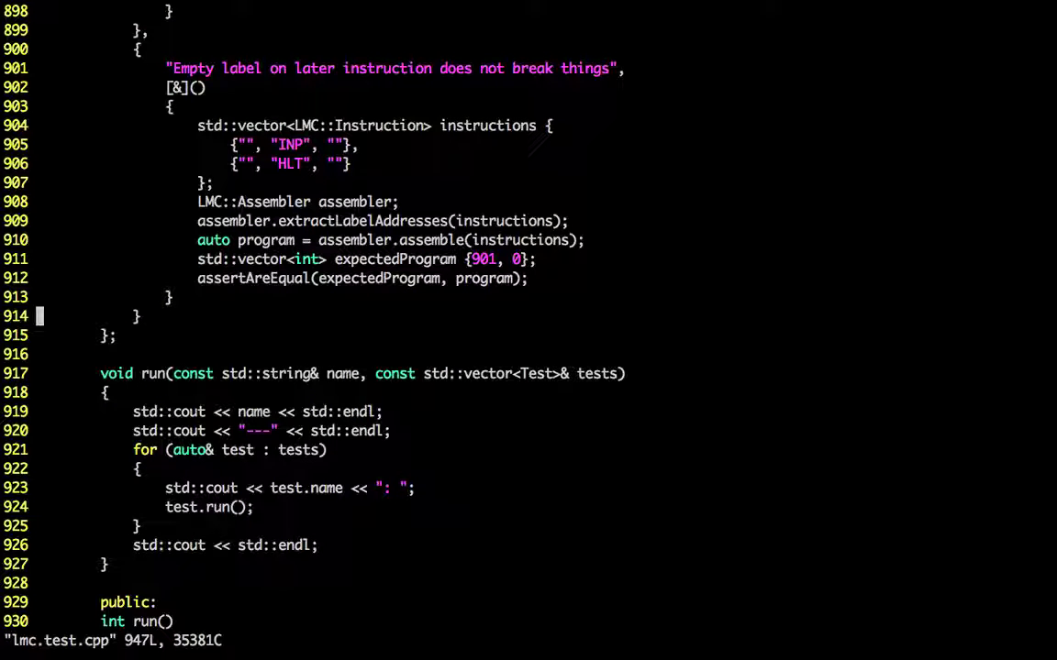
type("A,")
Step: Append a new empty {} test entry after the last test and open a line inside it
key("Return")
type("{")
key("Return")
type("}")
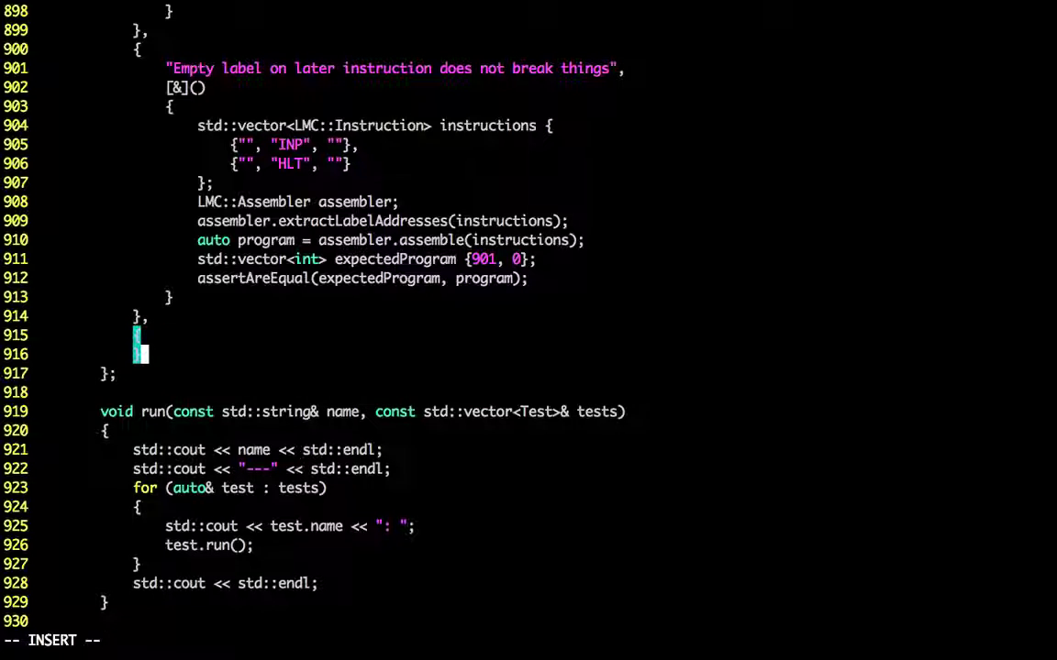
key("Escape")
key("O")
key("O")
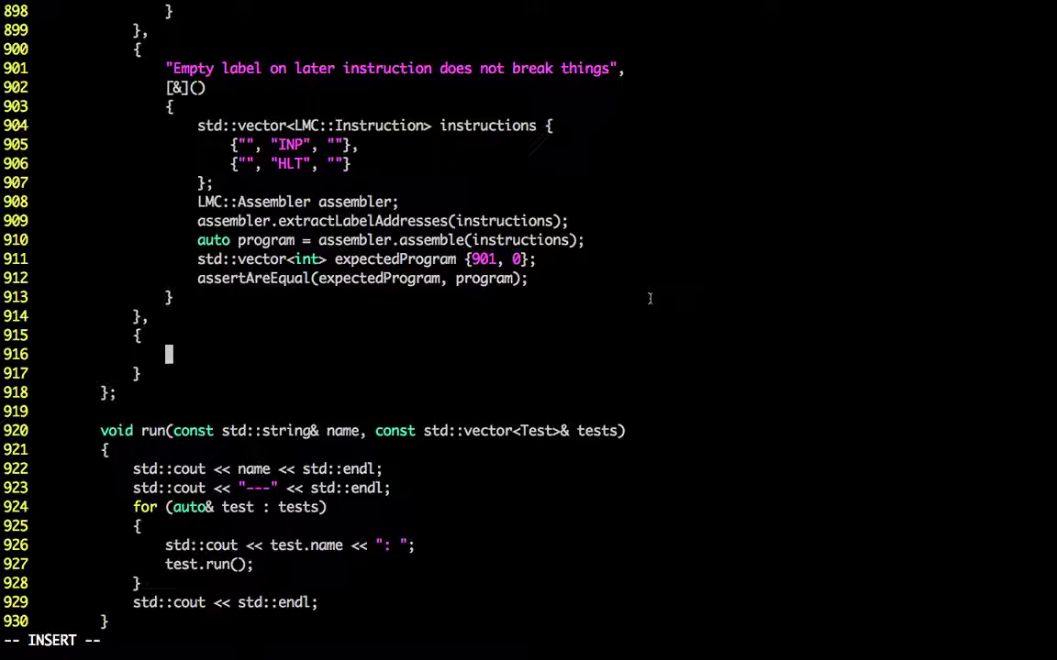
type("\"\",")
Step: Give the entry an empty "" name and a [&]() lambda with empty braces, removing the stray O
key("Return")
type("[")
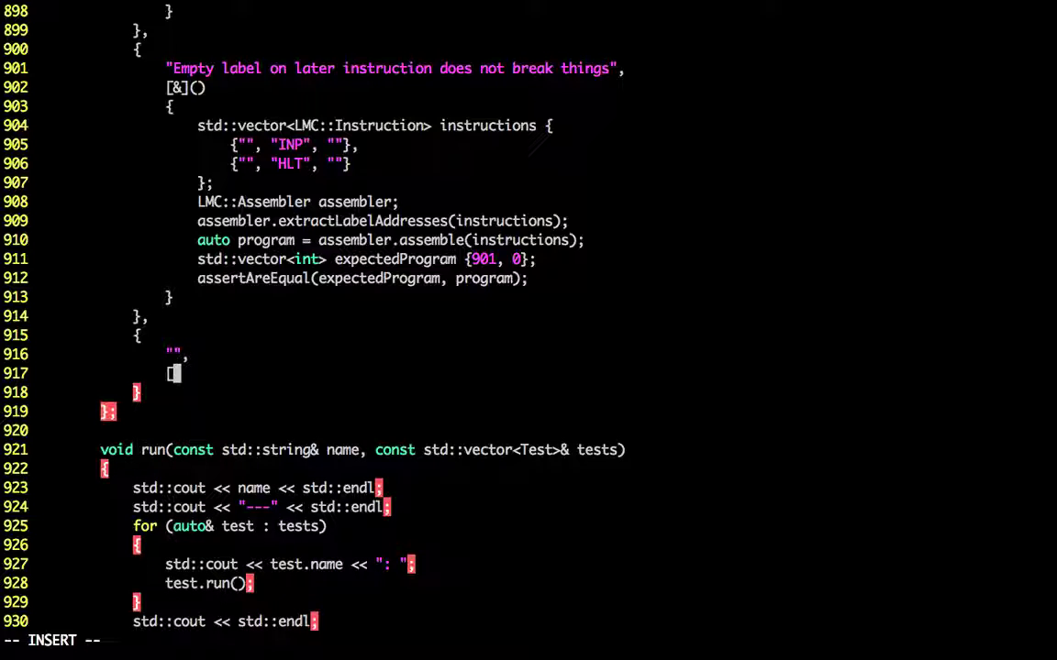
type("&]()")
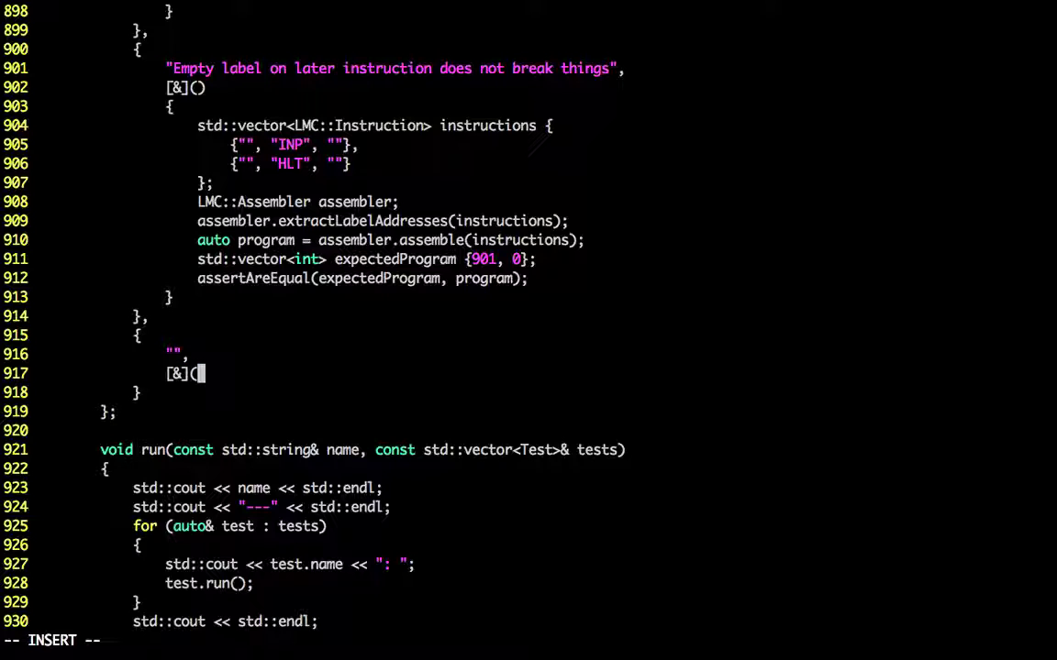
key("Return")
type("{")
key("Return")
type("}")
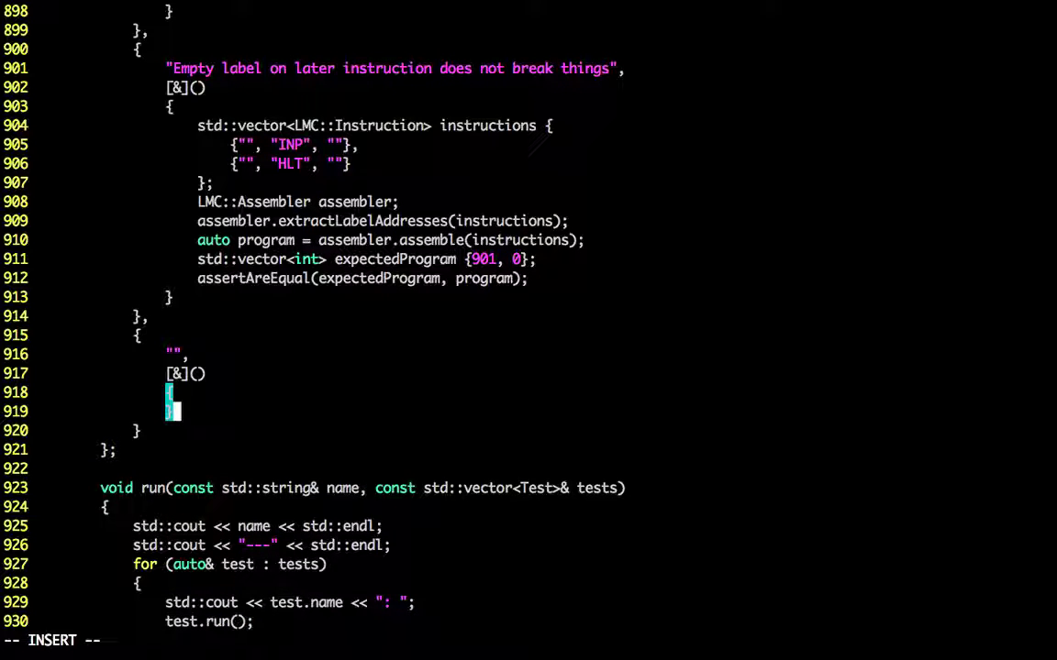
type("O")
key("BackSpace")
key("Escape")
key("O")
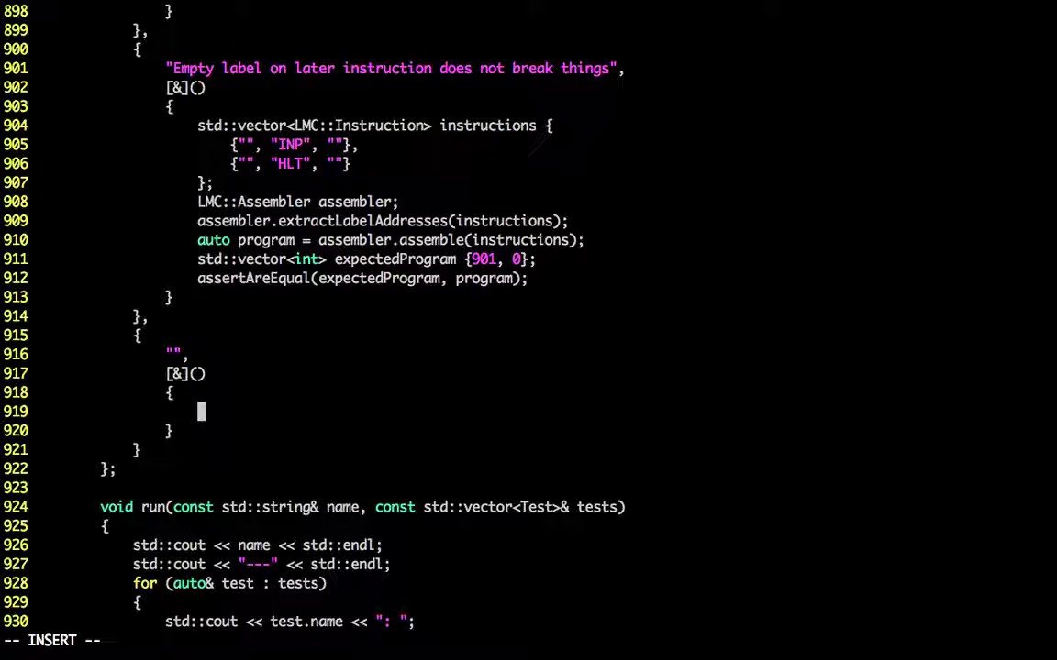
type("assertAre")
type("Eqaul")
Step: Fix the assertAreEqual call and start the expected Instruction {"", "HLT", ""} above it
key("BackSpace")
key("BackSpace")
key("BackSpace")
type("ual(")
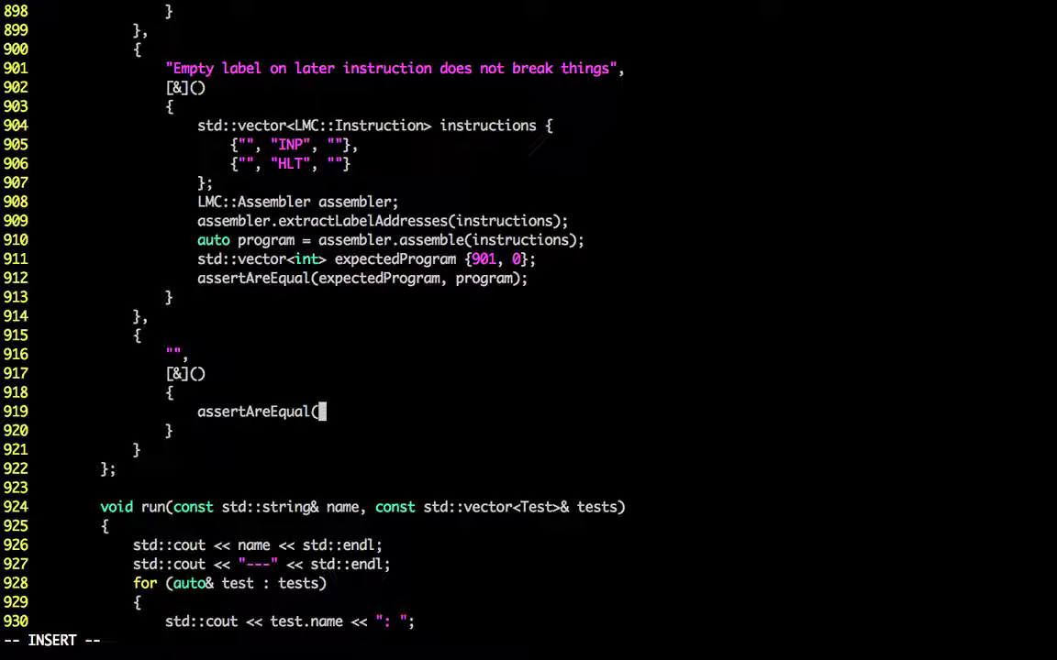
type("expec")
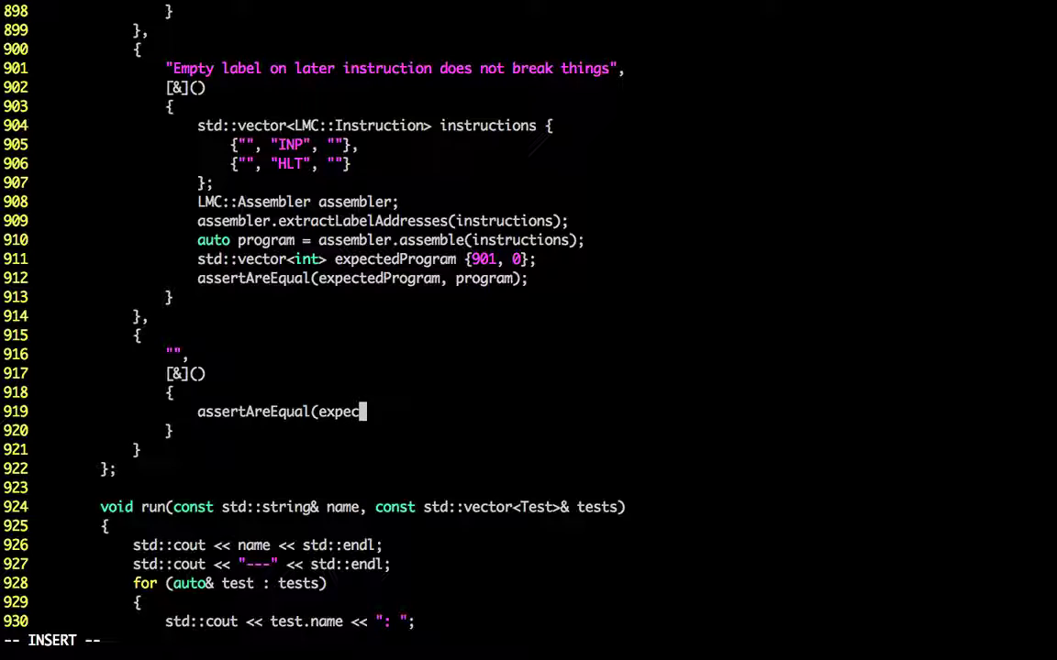
type("tedInstruction")
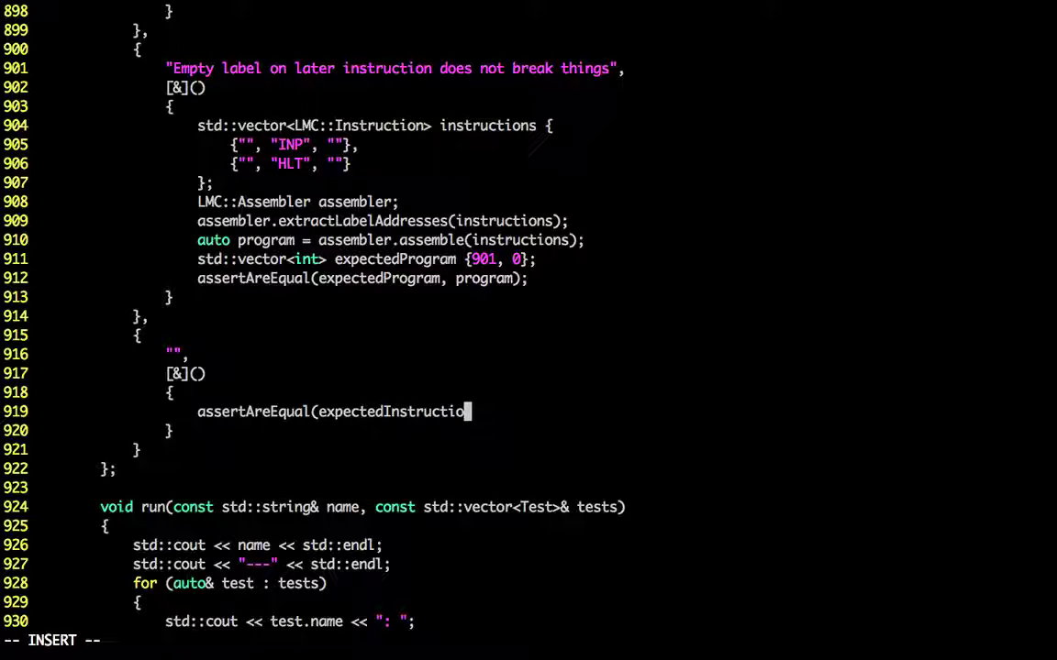
type(", instruction);")
key("Escape")
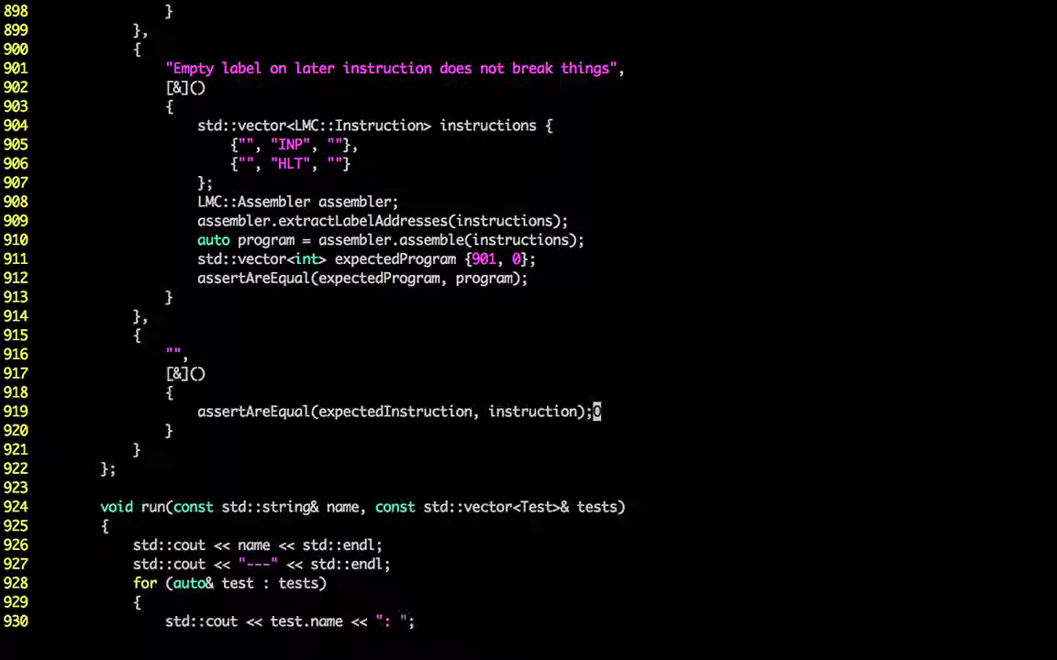
key("shift+o")
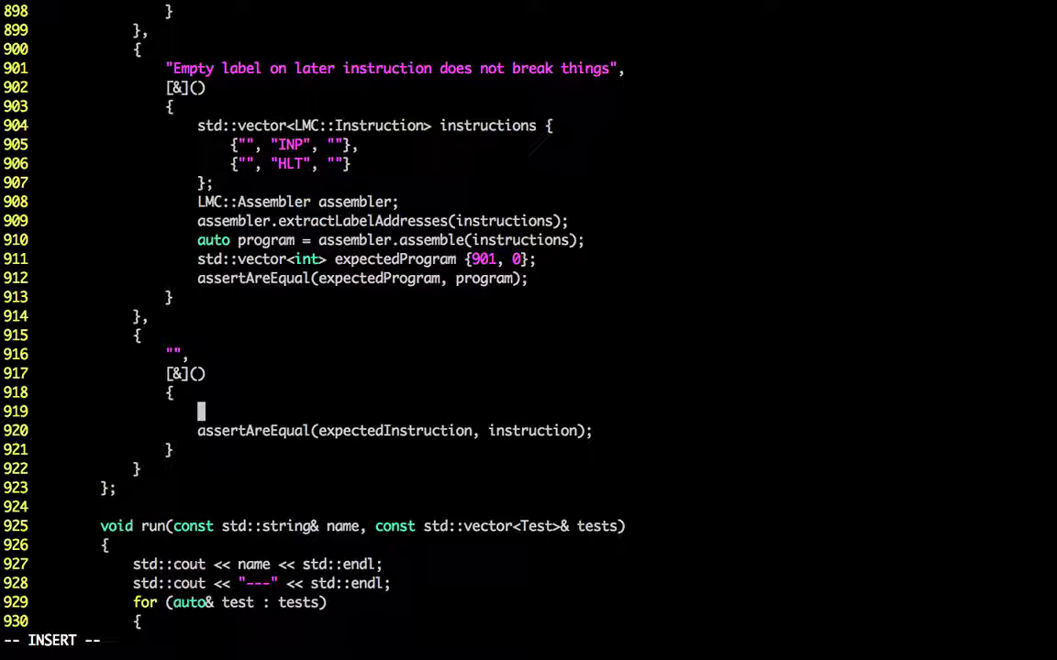
type("LMC::")
type("Instruction ")
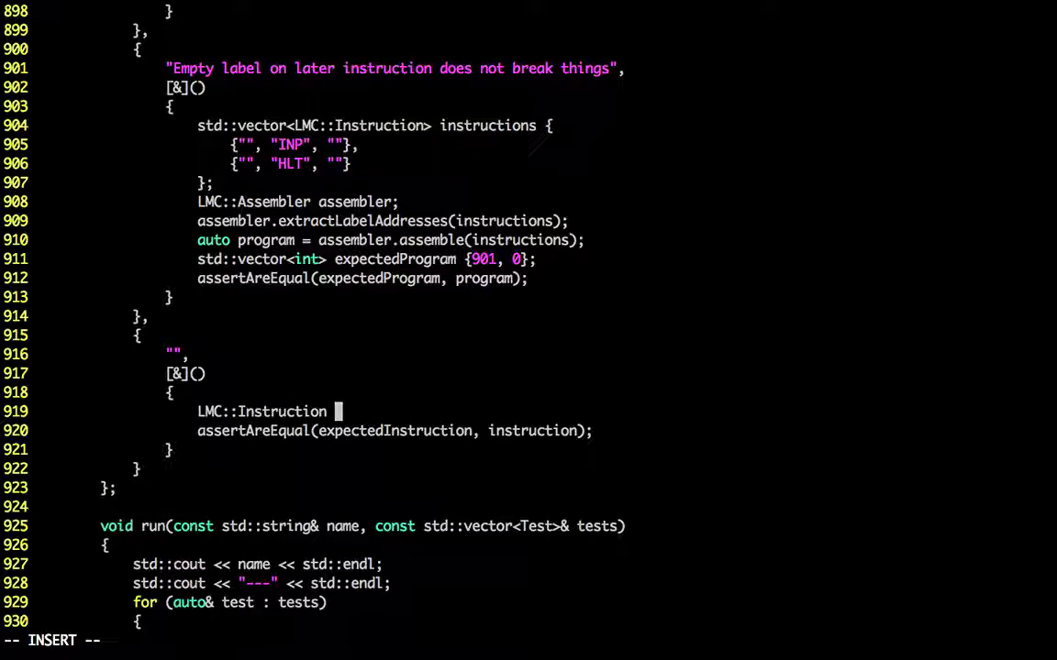
type("expectedInstruction {}")
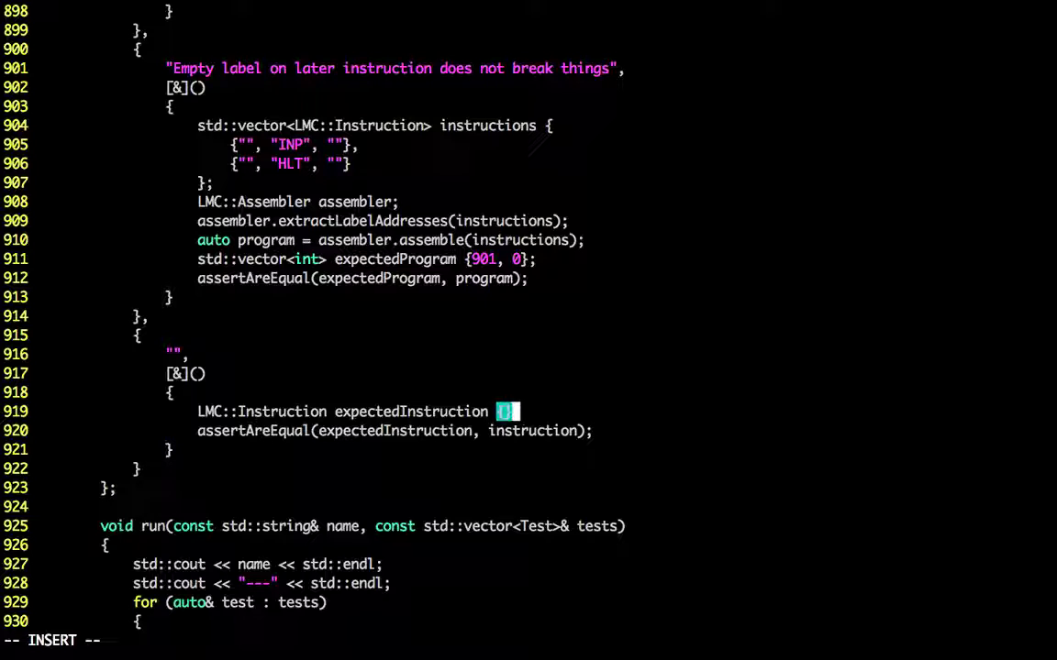
type(";")
key("Left")
key("Left")
type("\"\", \"\"")
key("Left")
type("HLT")
key("Right")
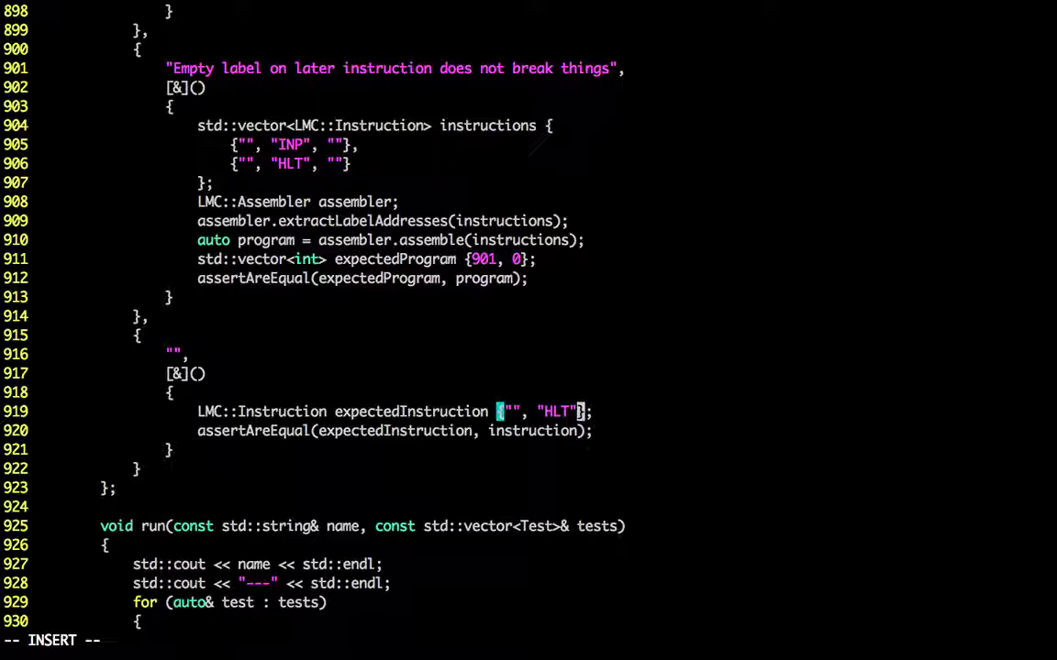
type(", \"\"")
Step: Finish the expected HLT instruction initializer and begin the parseInstruction( call
key("Down")
key("Up")
key("End")
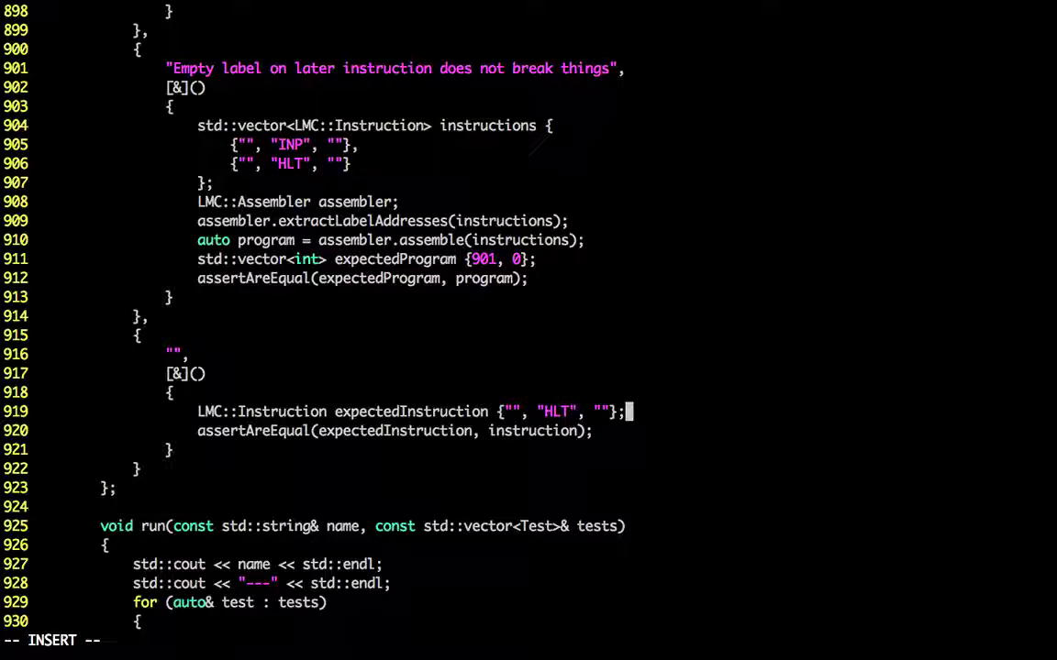
key("Escape")
type("O")
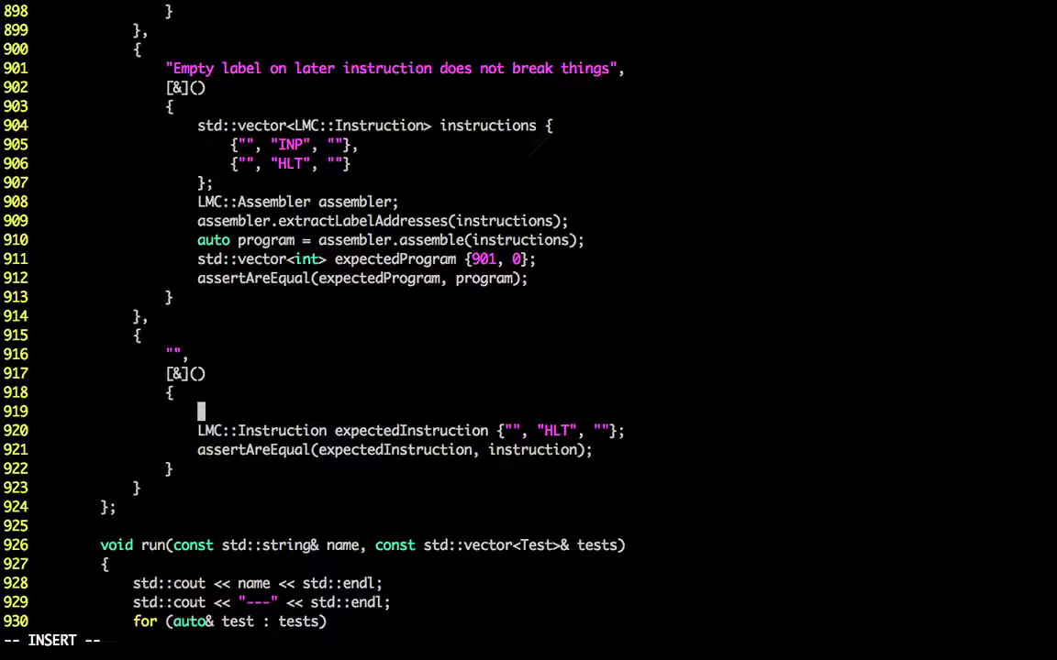
type("auto tnstruction = part")
key("BackSpace")
type("seInstruction(")
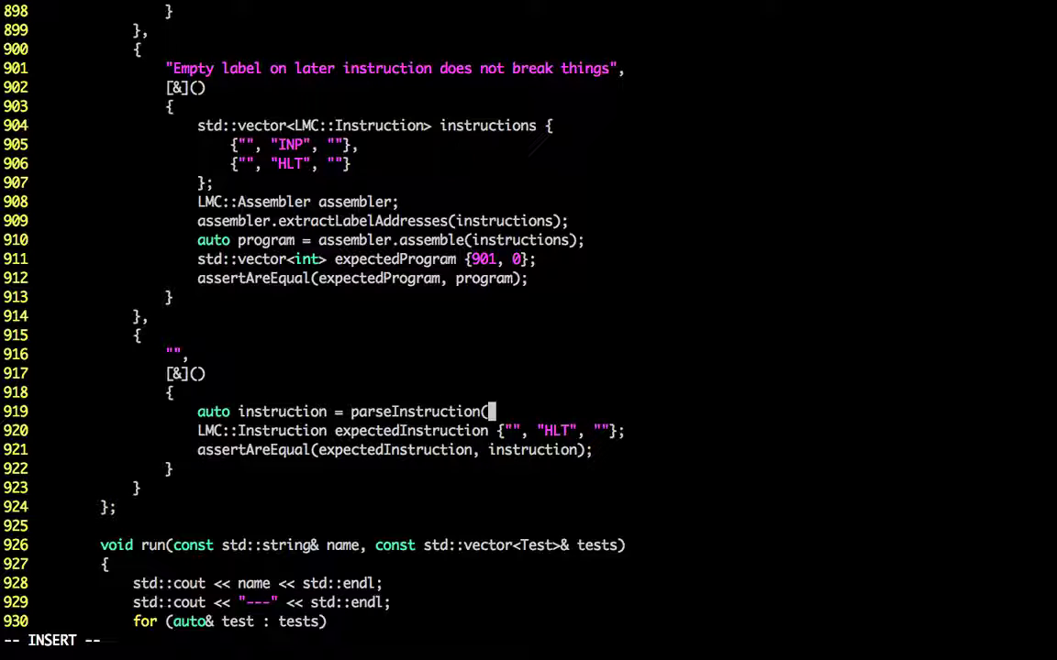
type("\"")
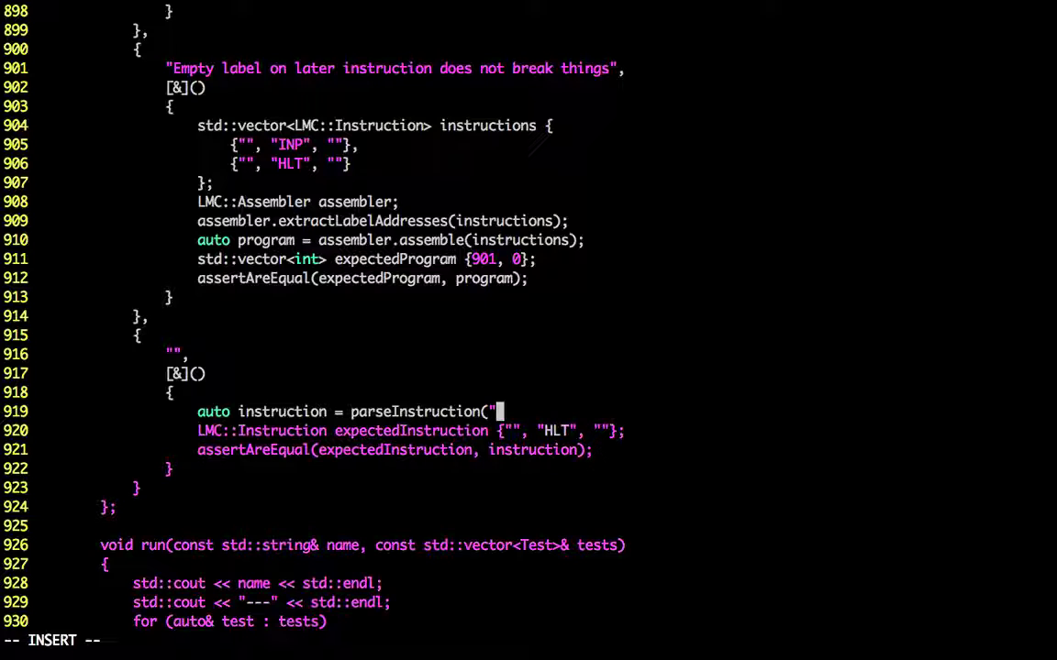
Step: Check the Little man computer article's example programs in Safari, then return to Vim
key("super+Tab")
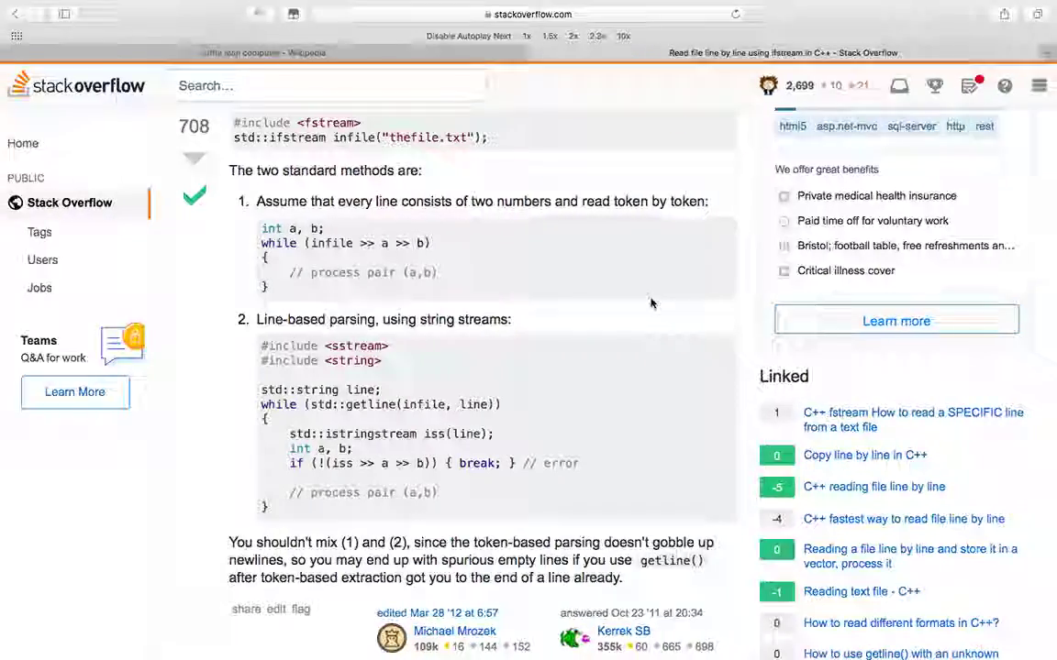
key("ctrl+Tab")
scroll(650, 298, "down", 10)
scroll(651, 298, "down", 15)
scroll(650, 298, "down", 12)
scroll(651, 298, "down", 10)
scroll(651, 298, "down", 4)
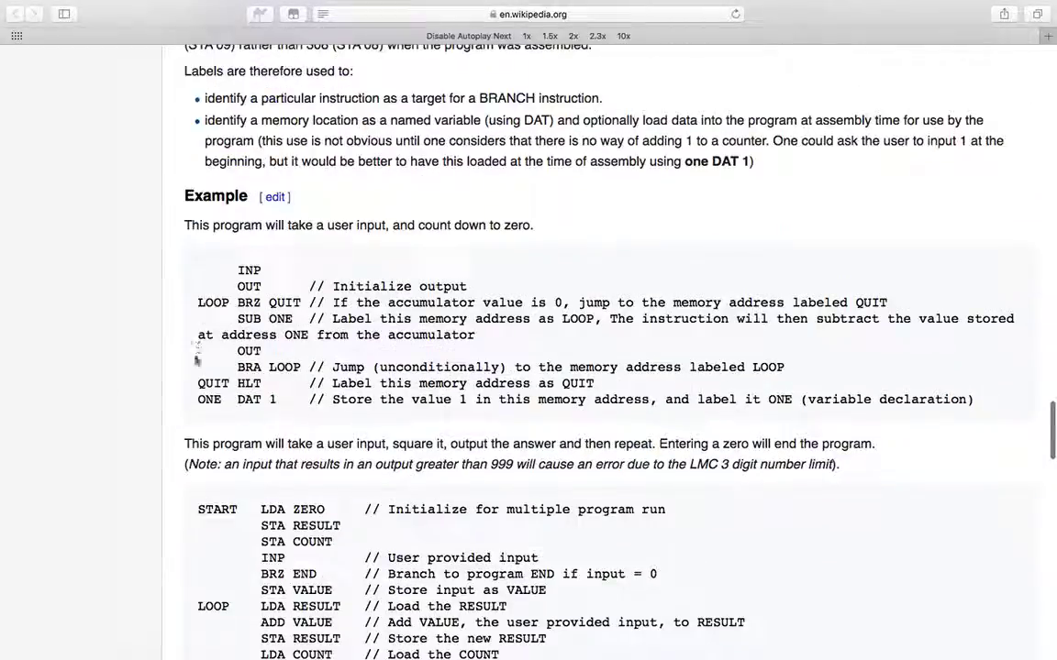
scroll(198, 363, "down", 5)
scroll(197, 362, "up", 2)
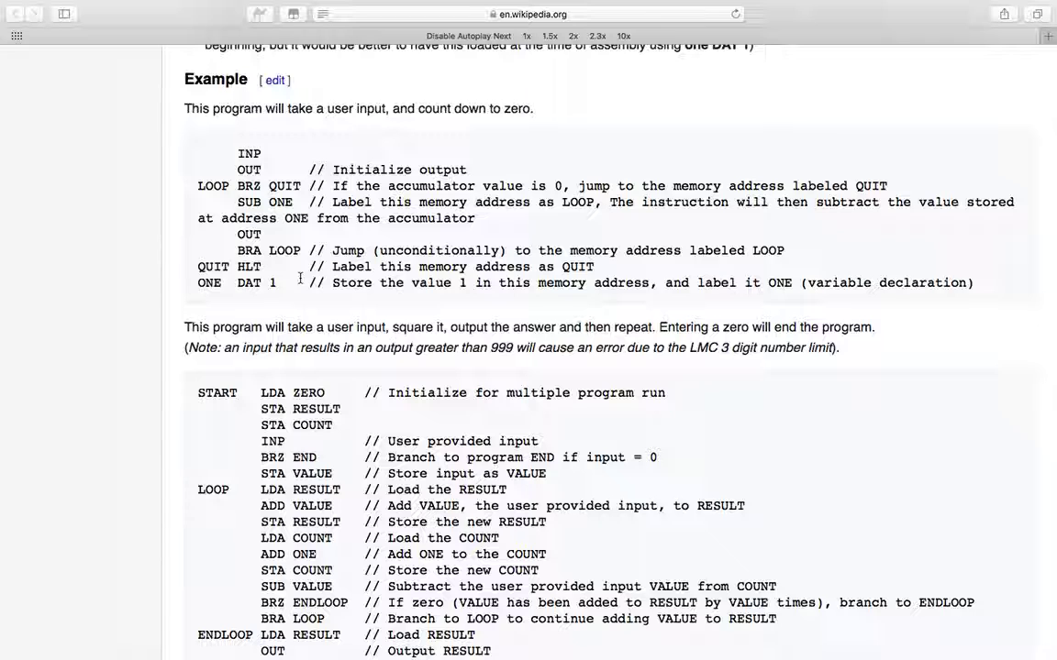
key("super+Tab")
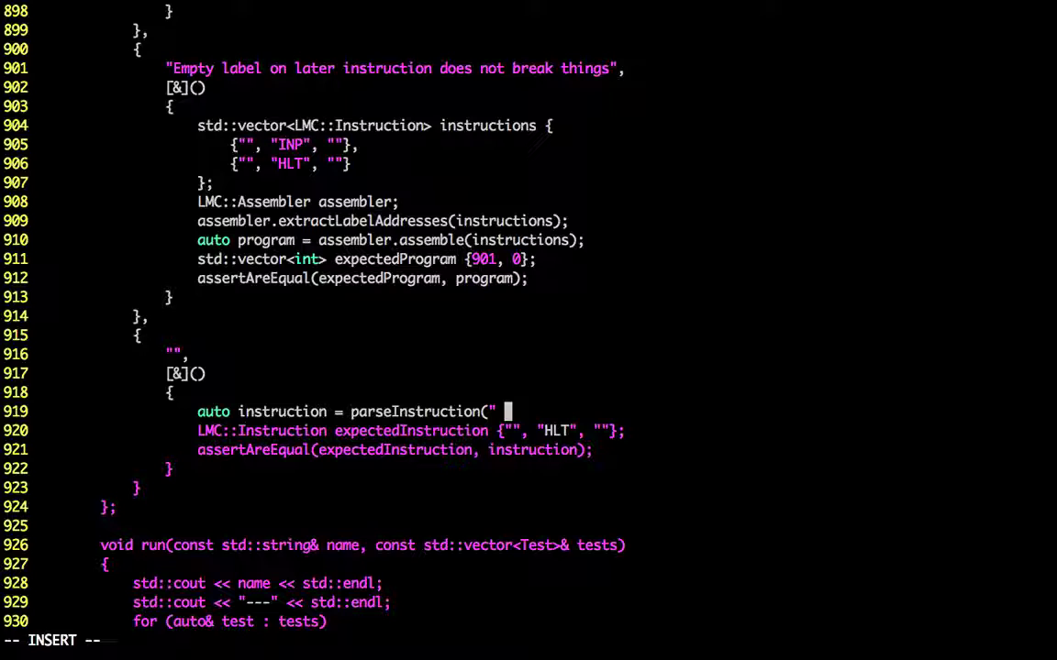
type("HLT \"")
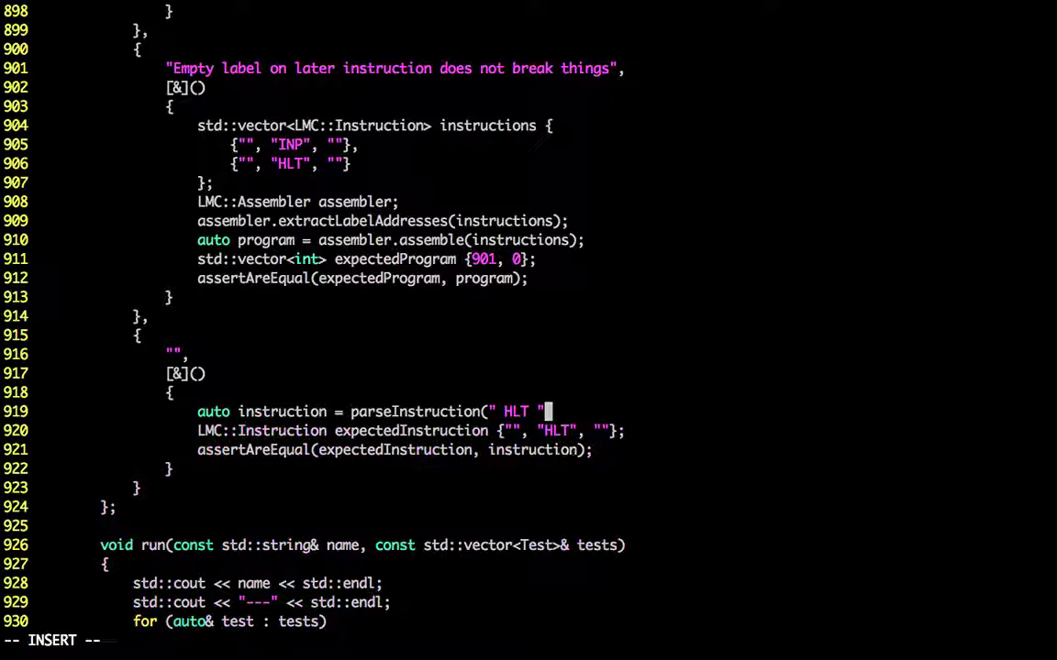
type(");")
Step: Complete the call as assembler.parseInstruction(" HLT "); in the new test
key("Escape")
key("j")
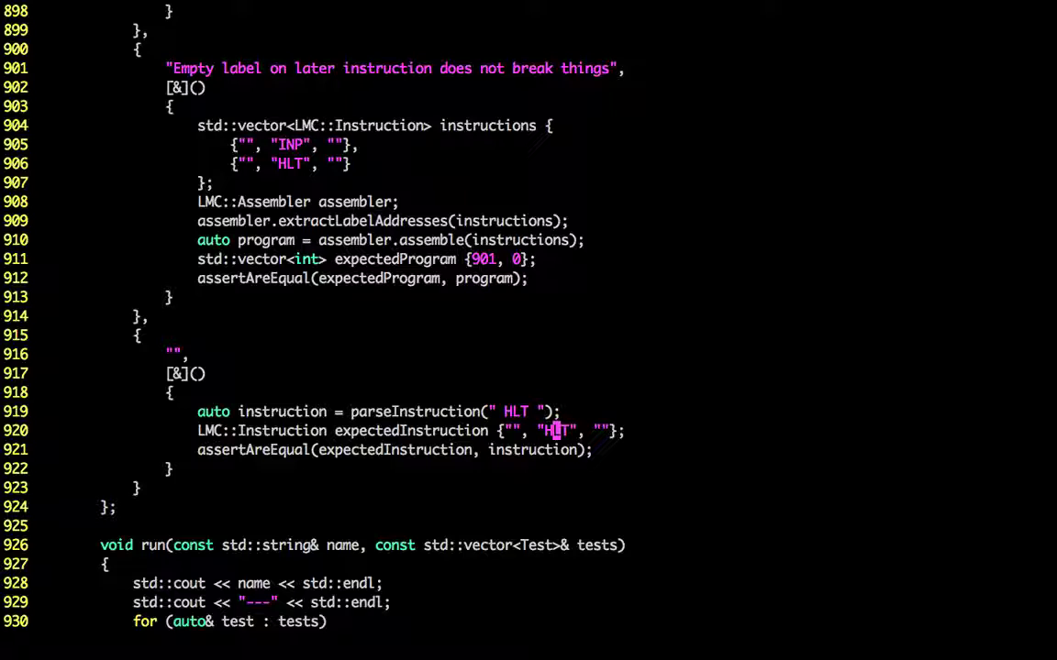
key("k")
key("b")
type("bi")
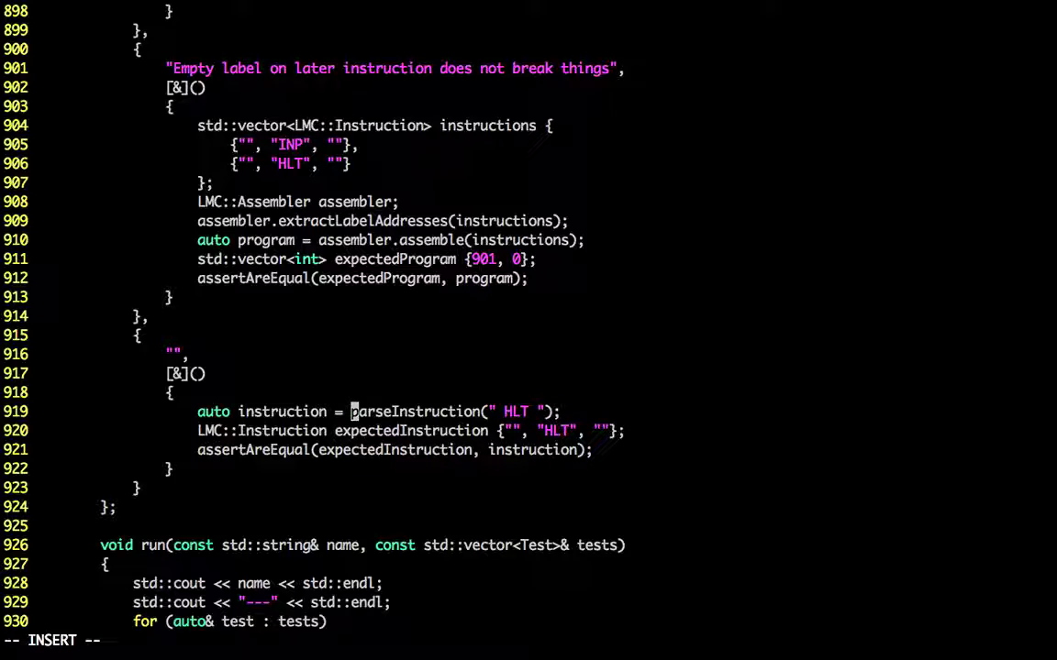
type("assembler.")
key("Escape")
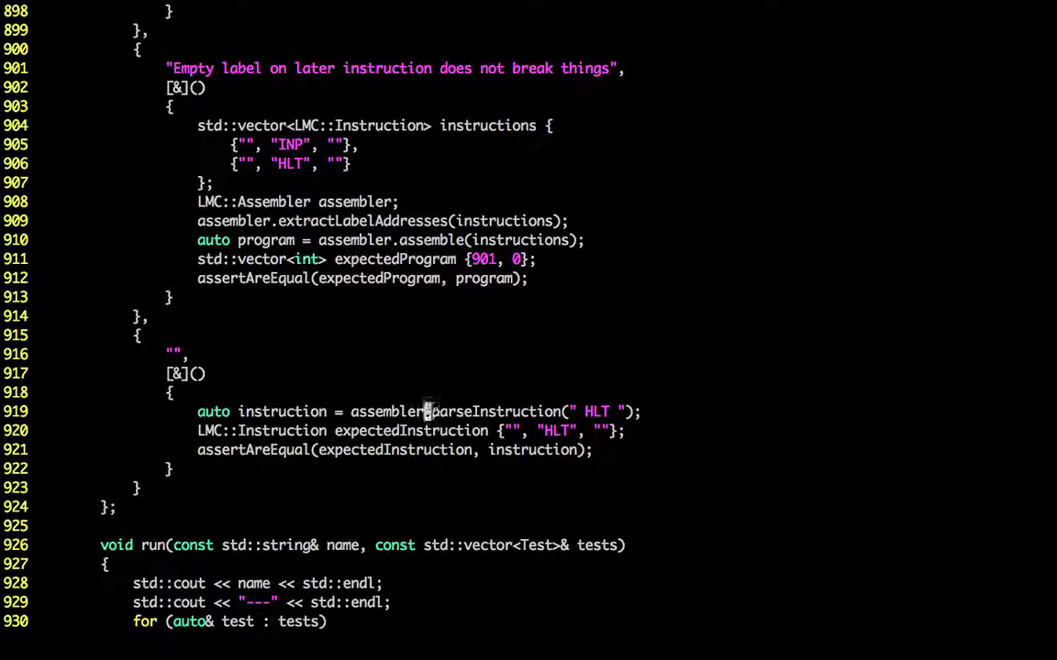
Step: Declare LMC::Assembler assembler; above the parse call and save lmc.test.cpp
key("shift+o")
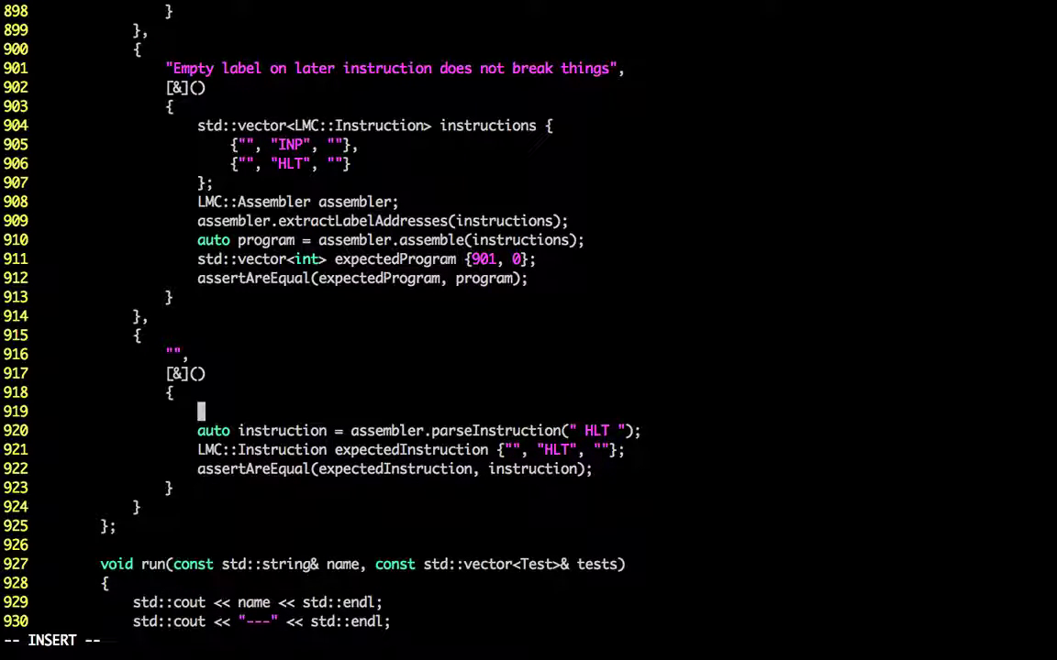
type("LMC::Assembler assembler;")
key("Escape")
key(":w")
key("Return")
type(":make test")
Step: Run make test and jump to the missing parseInstruction error at lmc.test.cpp line 920
key("Return")
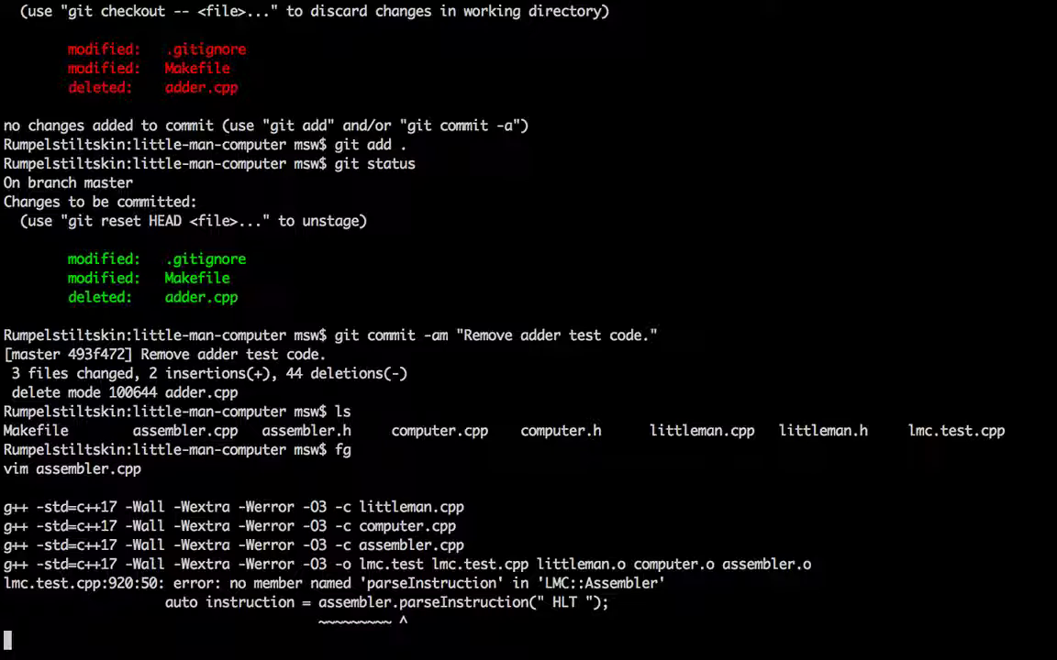
key("Return")
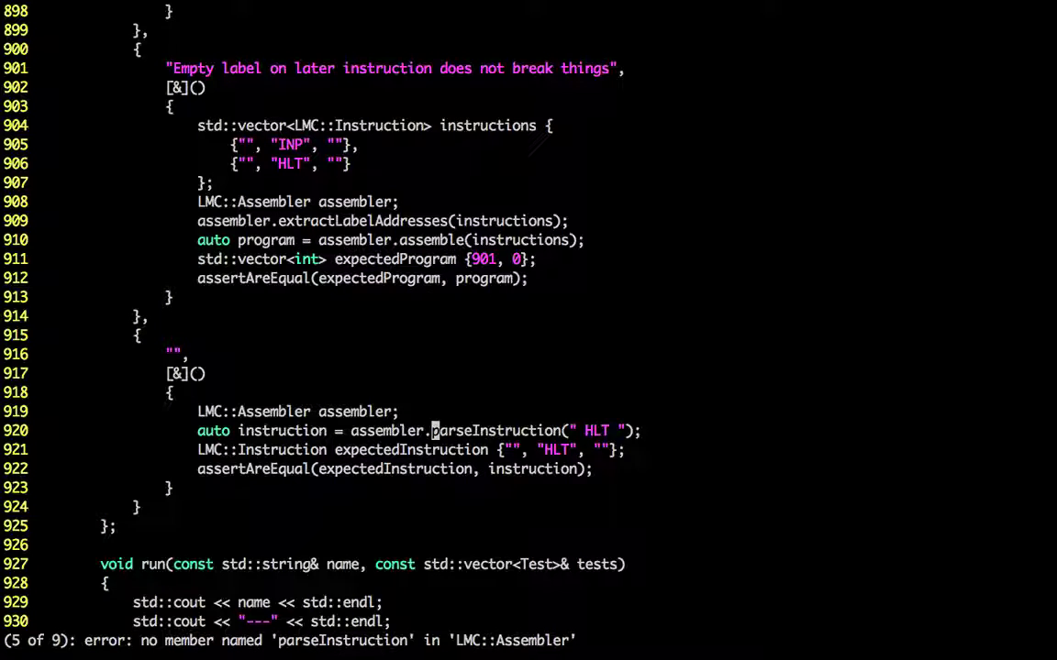
type(":")
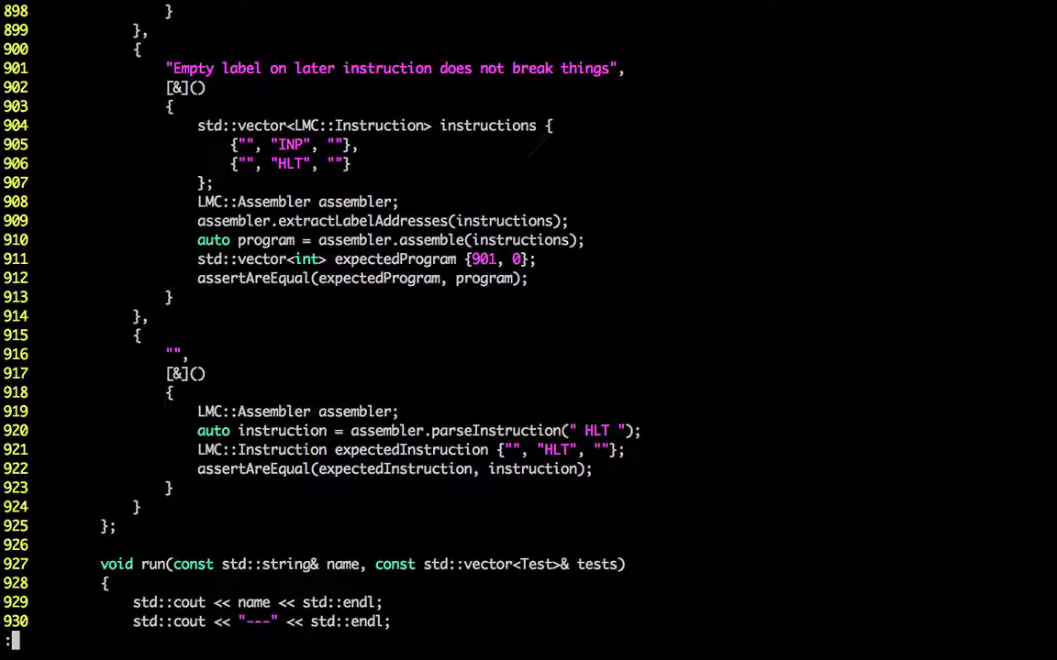
type("bn")
Step: In assembler.h declare Instruction parseInstruction(std::string& instructionString); under public:
key("Return")
key("k")
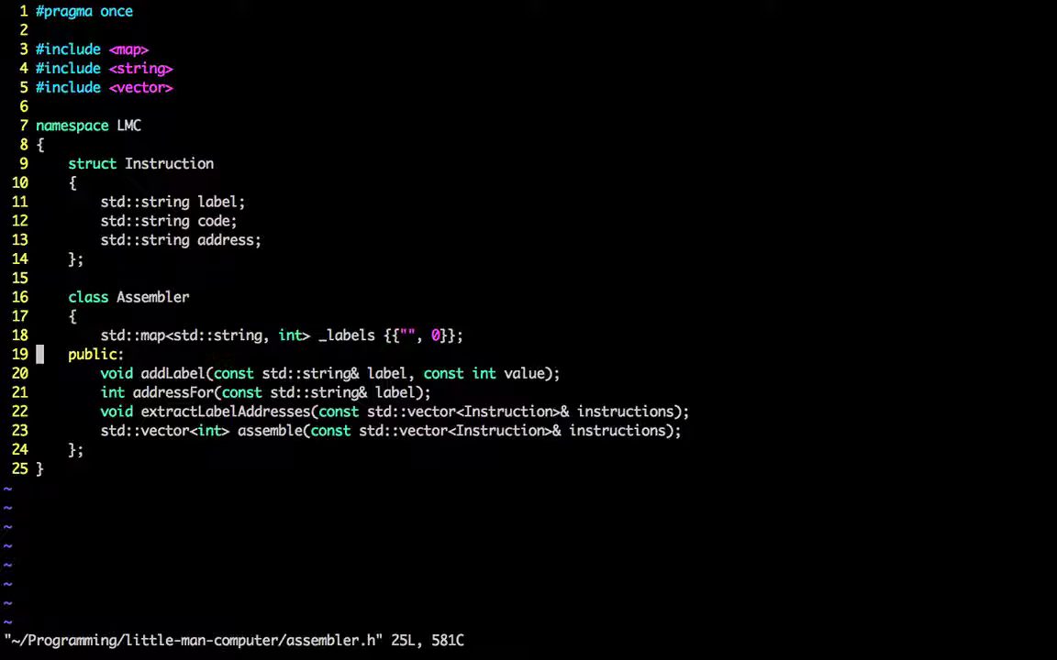
key("j")
key("O")
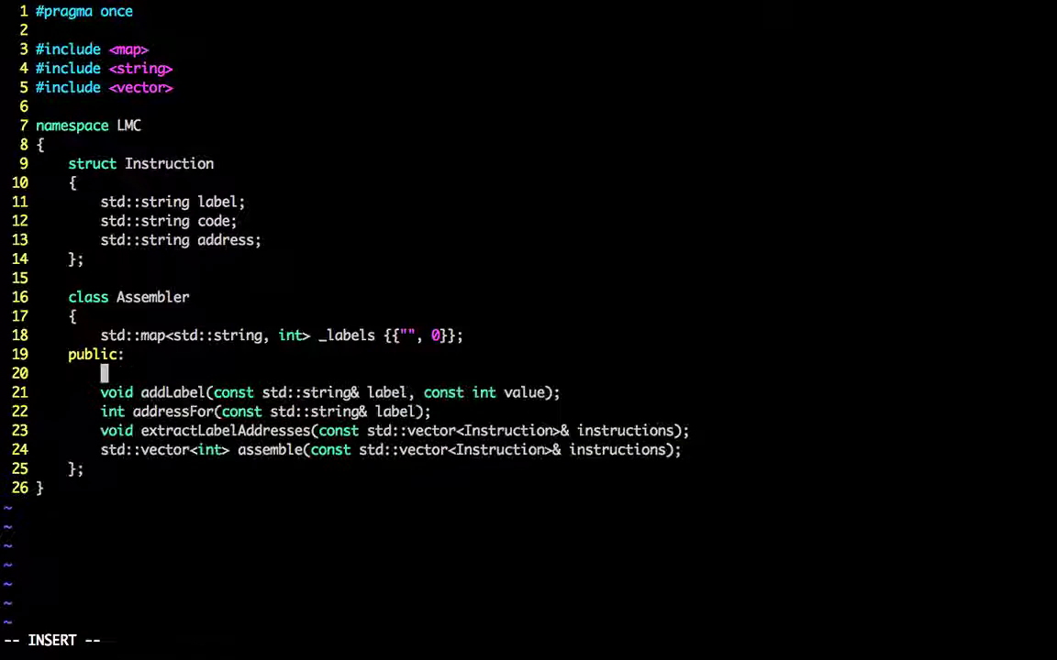
type("Instruction")
key("BackSpace")
key("BackSpace")
key("BackSpace")
key("BackSpace")
type("tion")
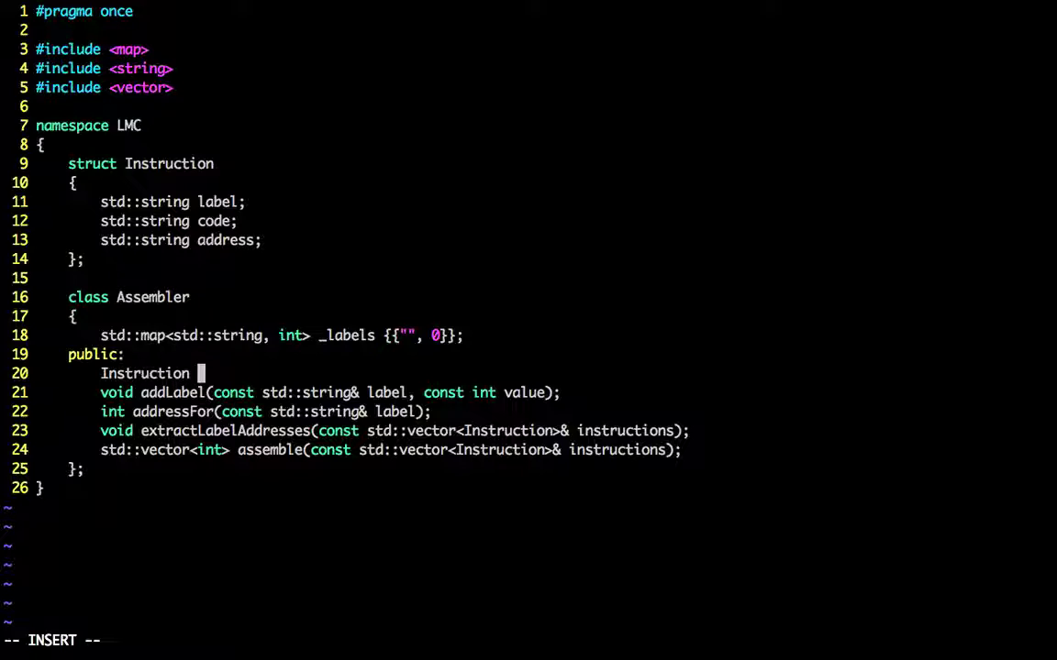
type(" parseInstruction(std::string& instruction")
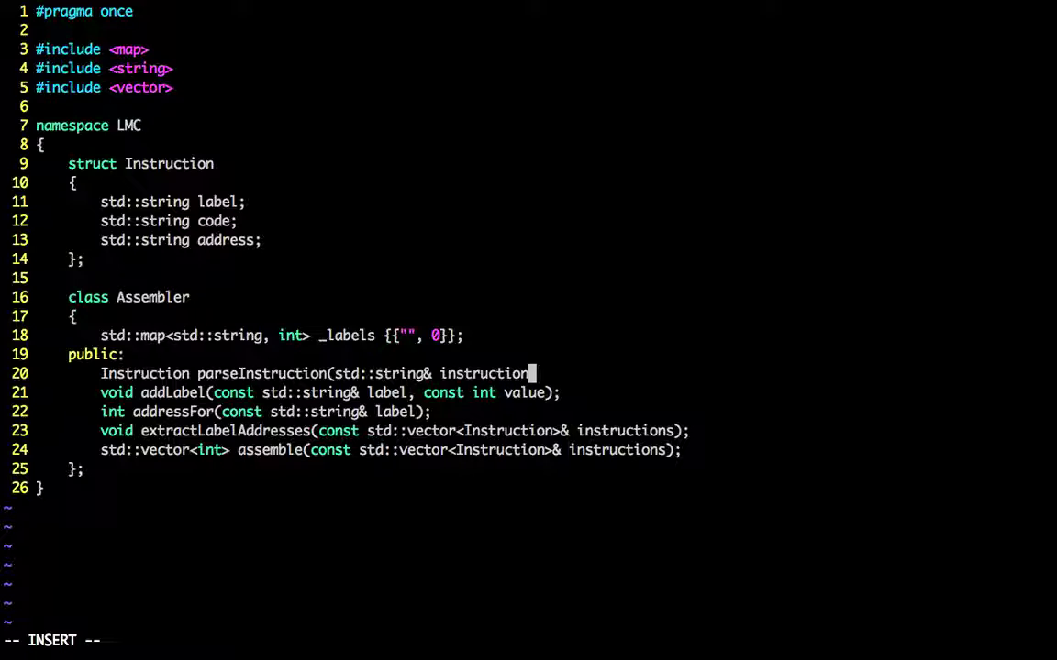
type("String)")
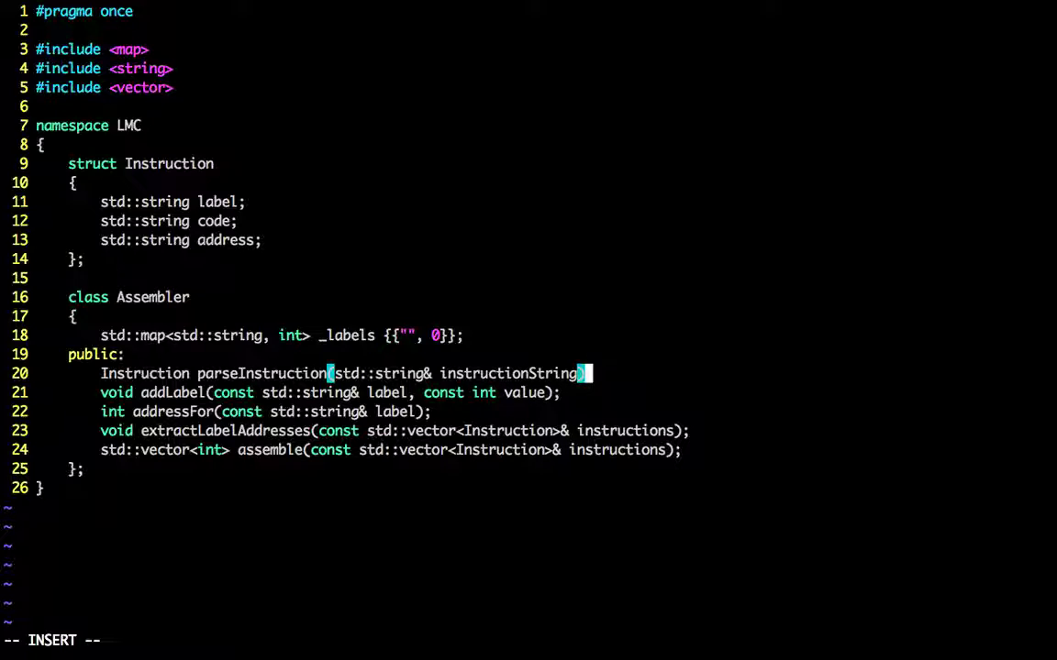
type(";")
key("Escape")
Step: Make the parameter a const reference, save the header and rerun make test
key("b")
key("b")
key("b")
key("b")
type("ion(")
type("const")
key("Escape")
type(":w")
key("Return")
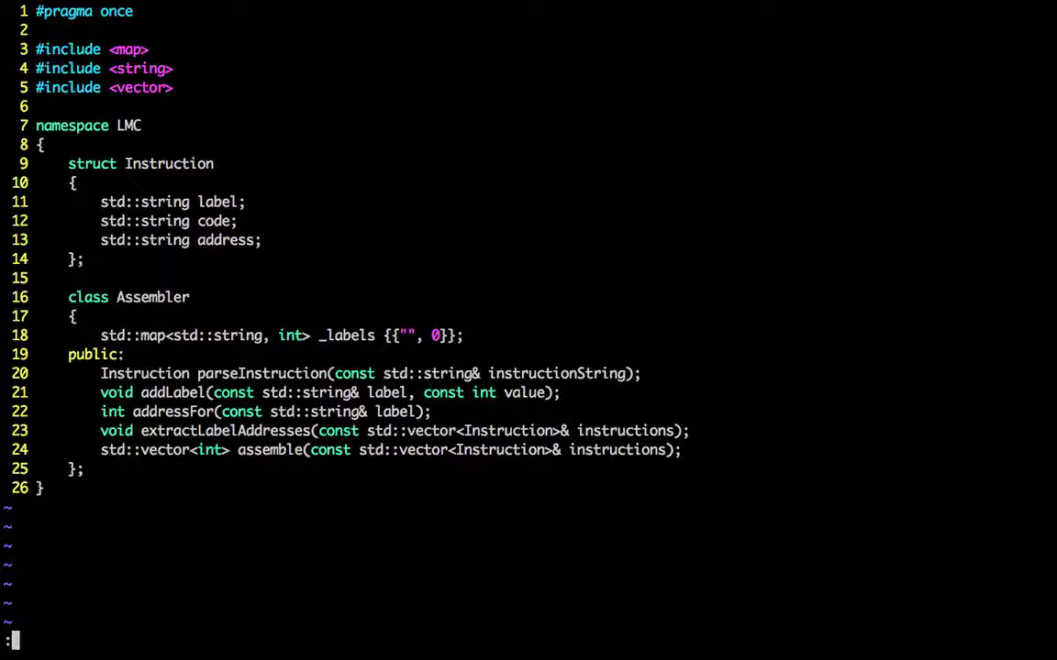
type(":make test")
key("Return")
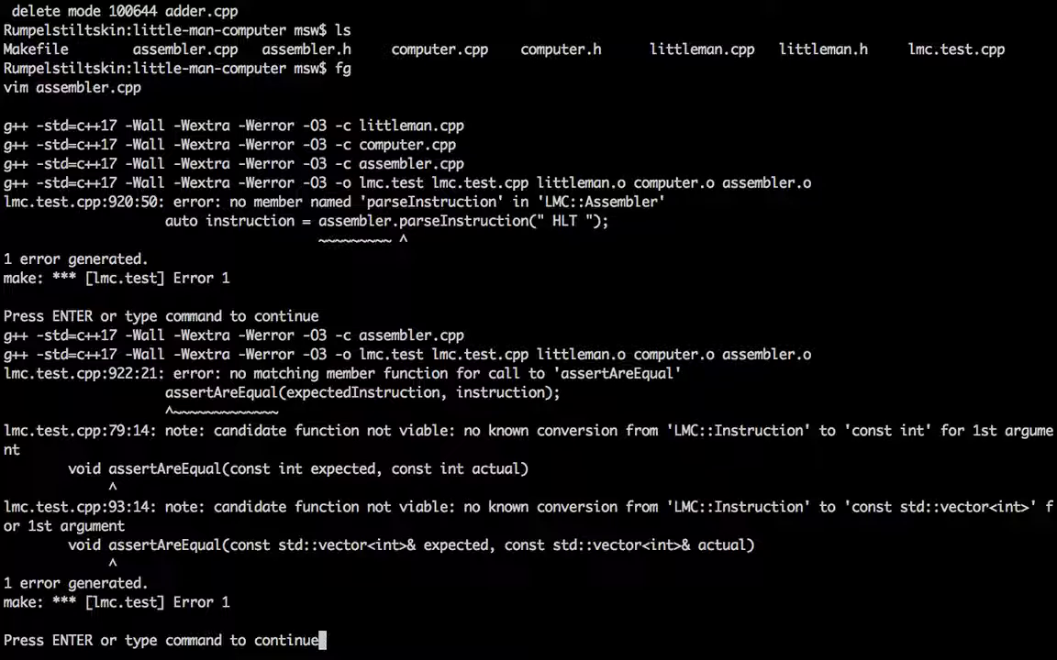
Step: Jump to the line 922 comparison error, then navigate lmc.test.cpp to the TestFixture's int assertAreEqual overload
key("Return")
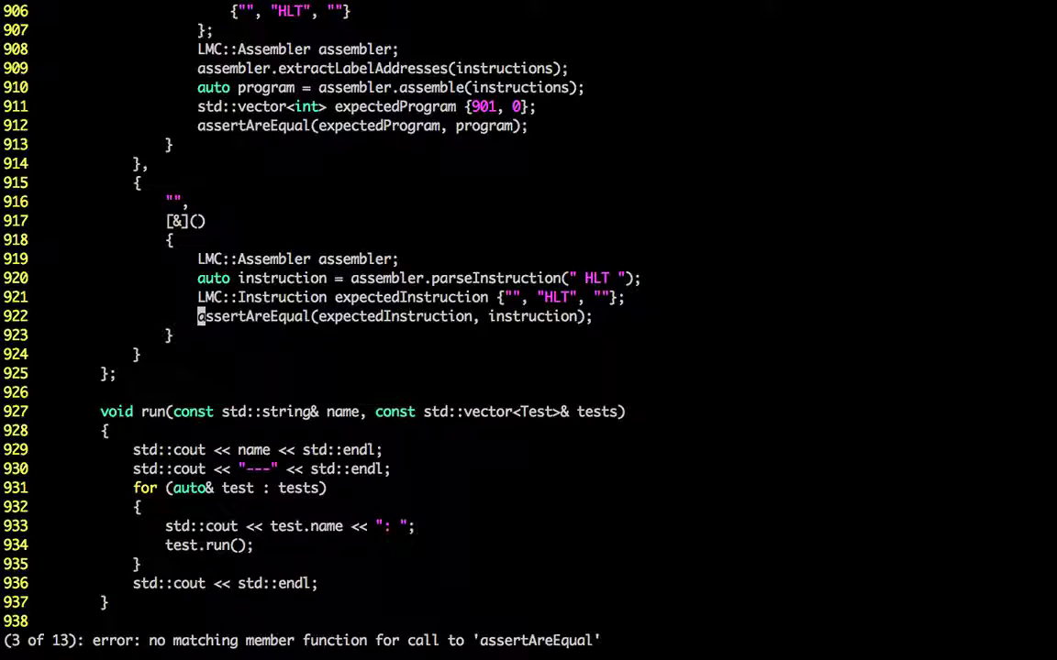
key("ctrl+u")
key("ctrl+u")
key("ctrl+u")
key("ctrl+u")
key("ctrl+u")
key("ctrl+u")
key("ctrl+u")
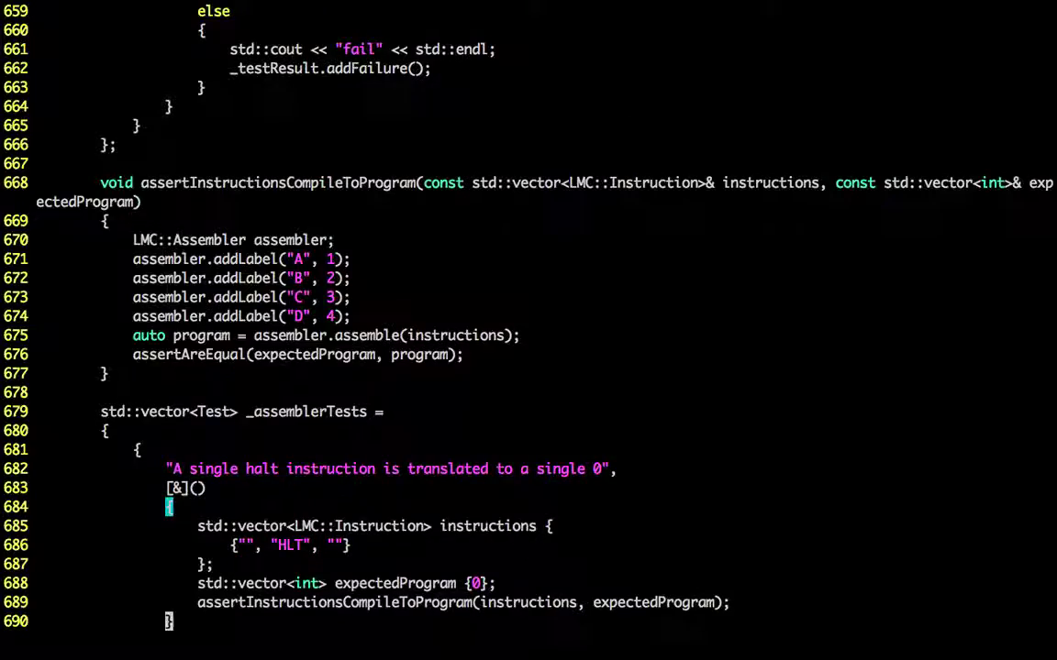
key("ctrl+u")
key("ctrl+u")
key("ctrl+u")
key("ctrl+u")
key("ctrl+u")
key("ctrl+u")
key("ctrl+u")
key("ctrl+u")
key("ctrl+u")
key("ctrl+u")
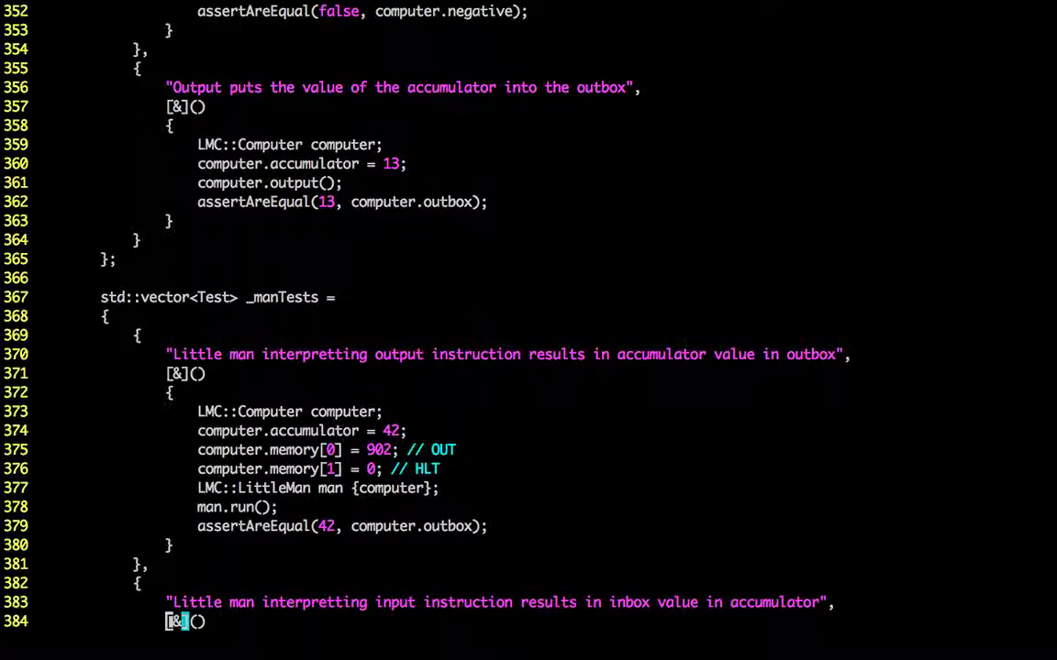
key("g")
key("g")
key("ctrl+f")
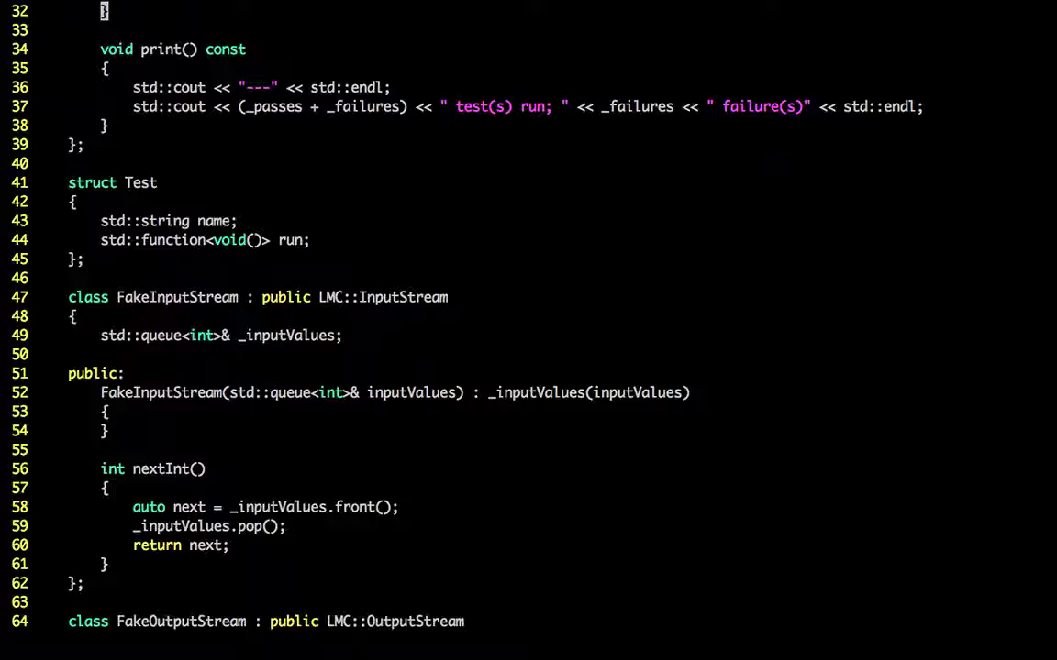
key("braceright")
key("braceright")
key("j")
key("ctrl+f")
key("j")
key("j")
key("j")
key("k")
key("k")
key("j")
key("braceright")
key("braceright")
key("braceright")
key("braceright")
key("j")
key("j")
key("j")
key("j")
key("j")
key("k")
key("k")
key("k")
key("k")
key("k")
key("k")
key("k")
key("k")
key("k")
key("k")
key("k")
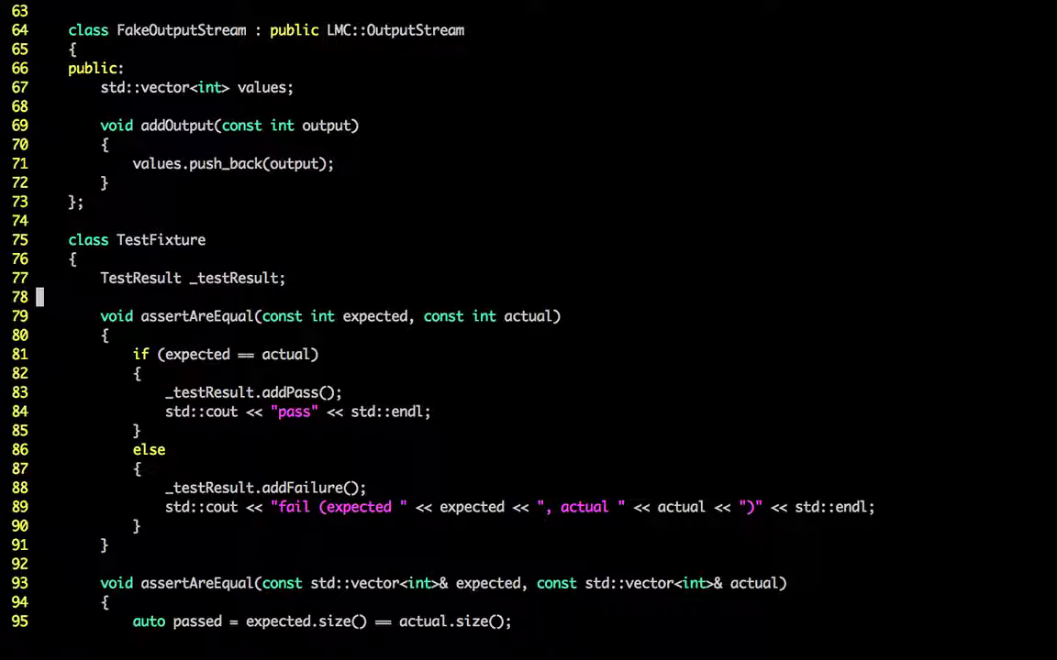
Step: Duplicate the int assertAreEqual function below itself with clean blank-line spacing
key("shift+v")
key("j")
key("j")
key("j")
key("j")
key("j")
key("j")
key("j")
key("j")
key("Escape")
key("j")
key("j")
key("j")
key("j")
key("j")
key("j")
key("j")
key("j")
key("p")
key("d")
key("d")
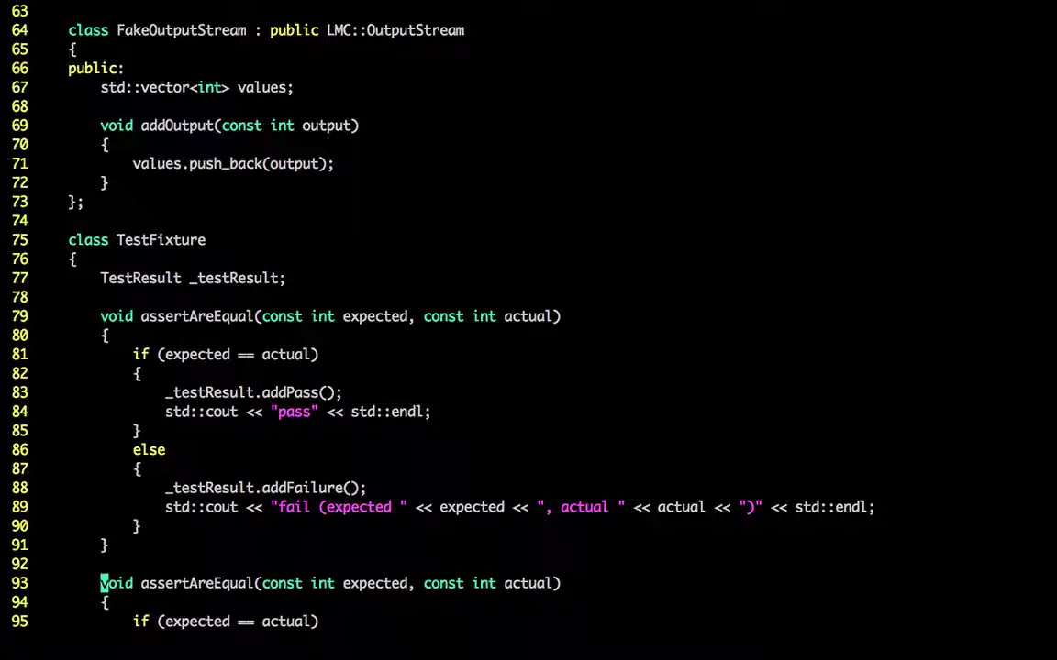
key("j")
key("j")
key("j")
key("j")
key("ctrl+d")
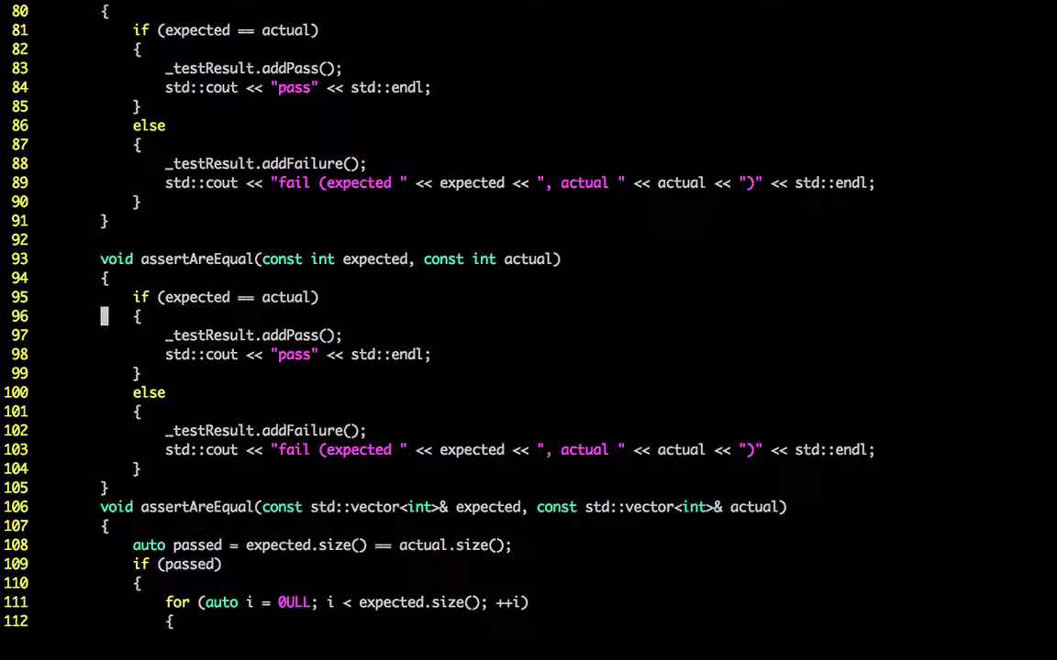
key("j")
key("j")
key("j")
key("j")
key("j")
key("j")
key("j")
key("o")
key("Escape")
key("k")
key("k")
key("k")
key("k")
key("k")
key("k")
Step: Change the copy's parameter types to LMC::Instruction, save and rerun make test
key("w")
key("w")
key("w")
type("wcw")
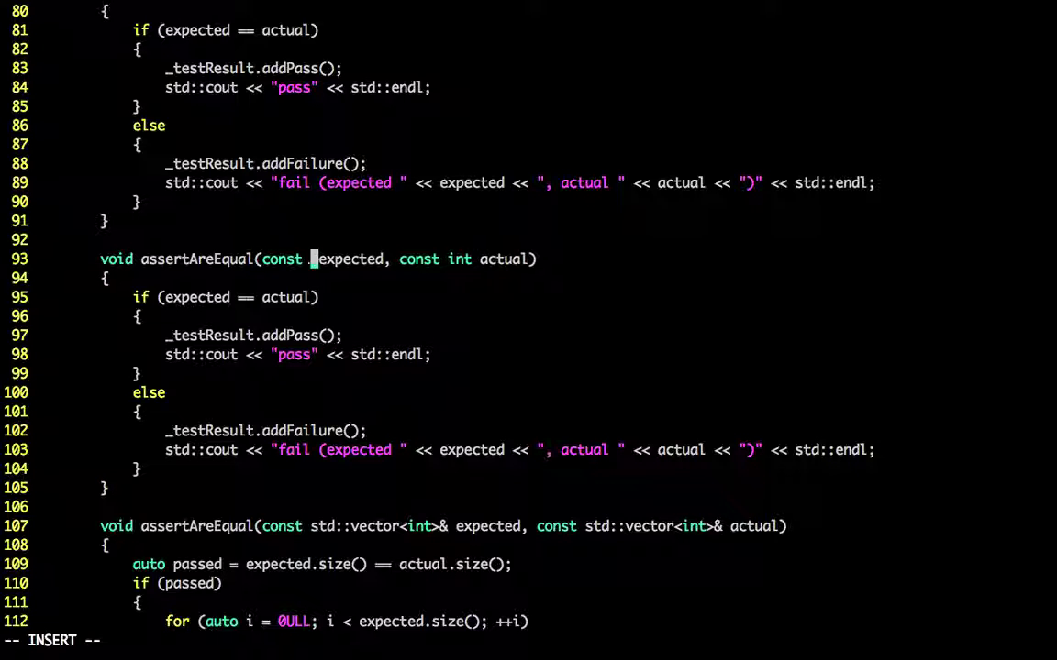
type("LMC::Instruction")
key("Escape")
key("w")
key("w")
key("w")
type("cw")
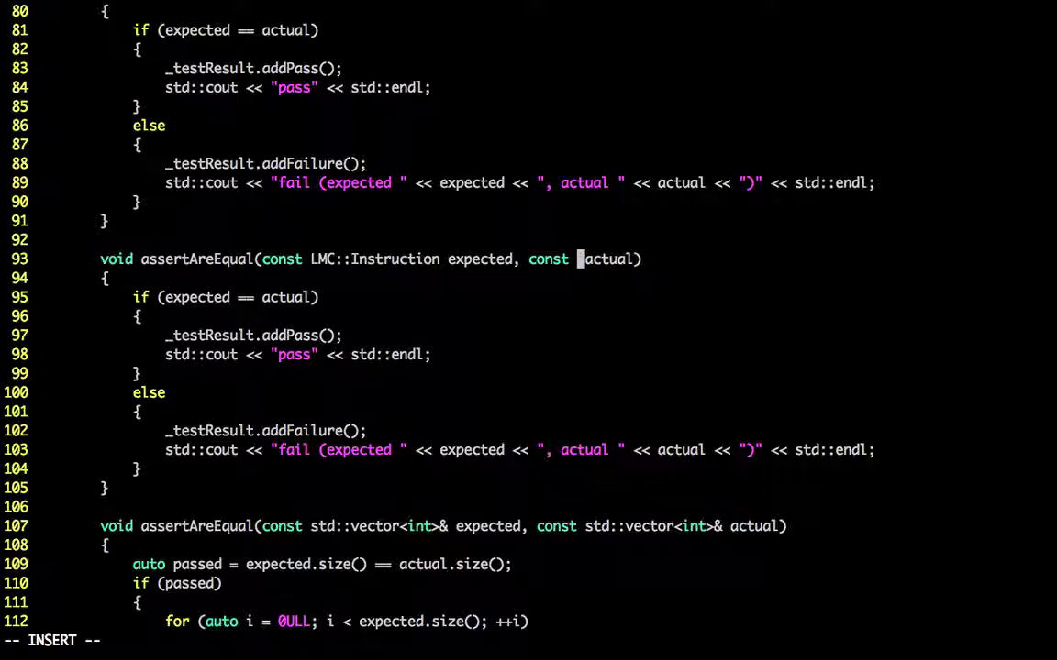
type("LMC::Instruction")
key("Escape")
type(":w")
key("Return")
type(":make test")
key("Return")
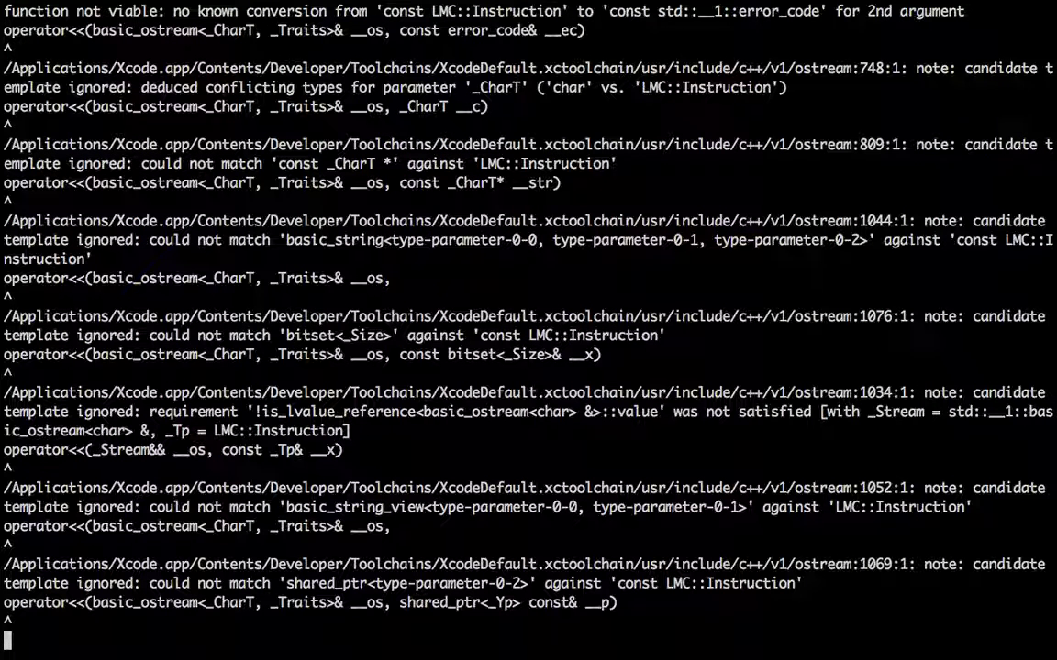
Step: Rewrite the line 95 condition to compare label, code and address fields, then rebuild
key("Return")
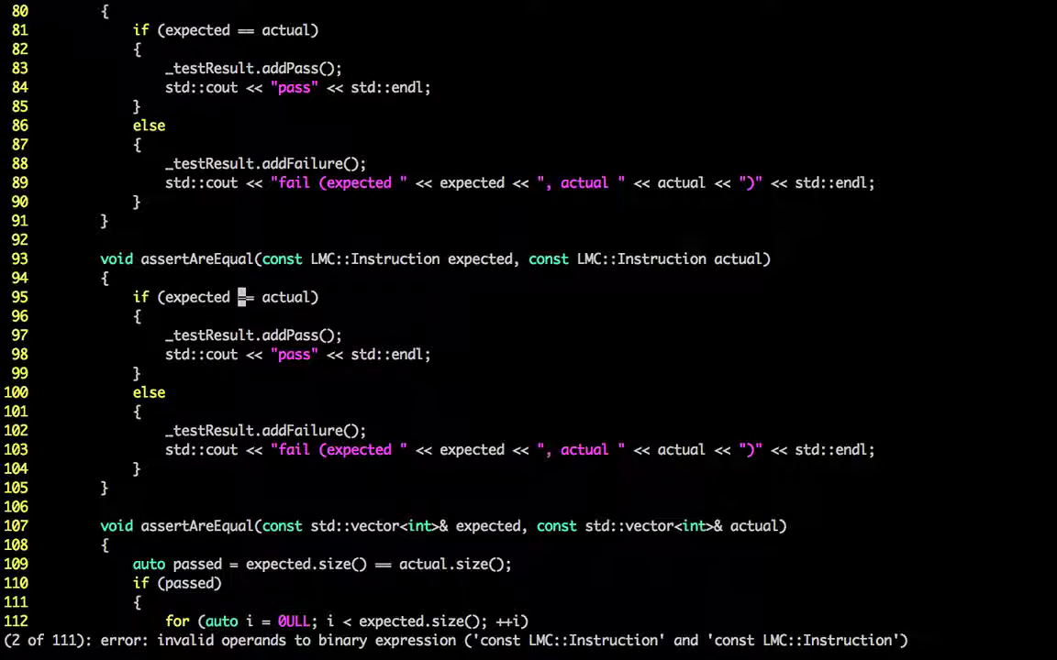
key("j")
key("k")
key("dollar")
key("Left")
key("Left")
key("Left")
key("Left")
key("Left")
key("Left")
key("Left")
key("Left")
type("i")
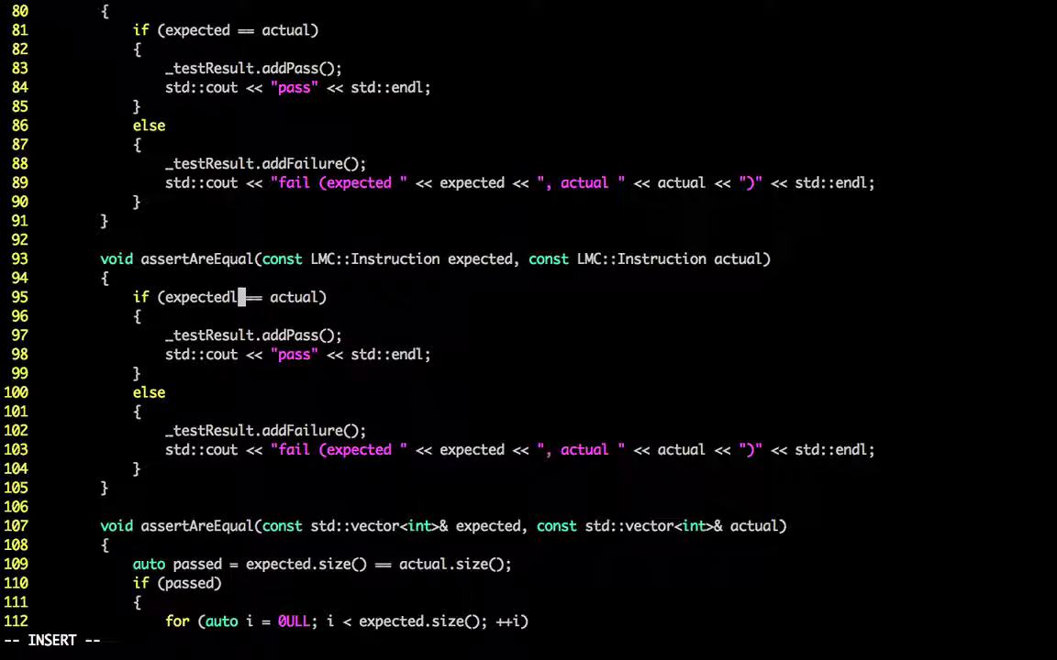
type(".")
type("label")
key("Right")
key("Right")
key("Right")
key("Right")
key("Right")
key("Right")
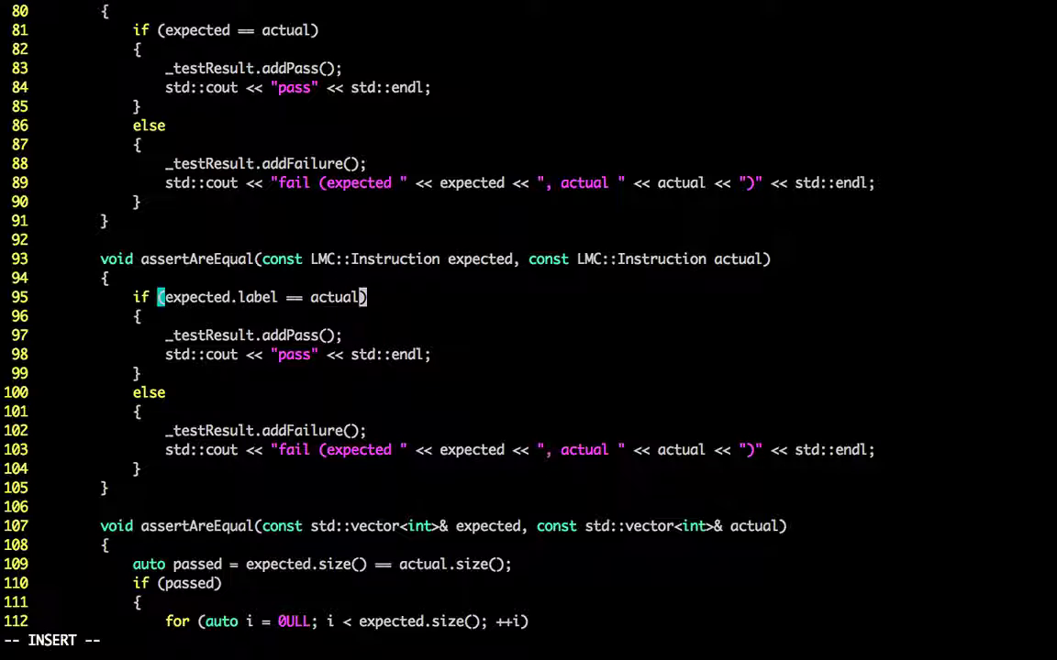
type(";")
type(".l")
key("BackSpace")
key("BackSpace")
key("BackSpace")
type(".label")
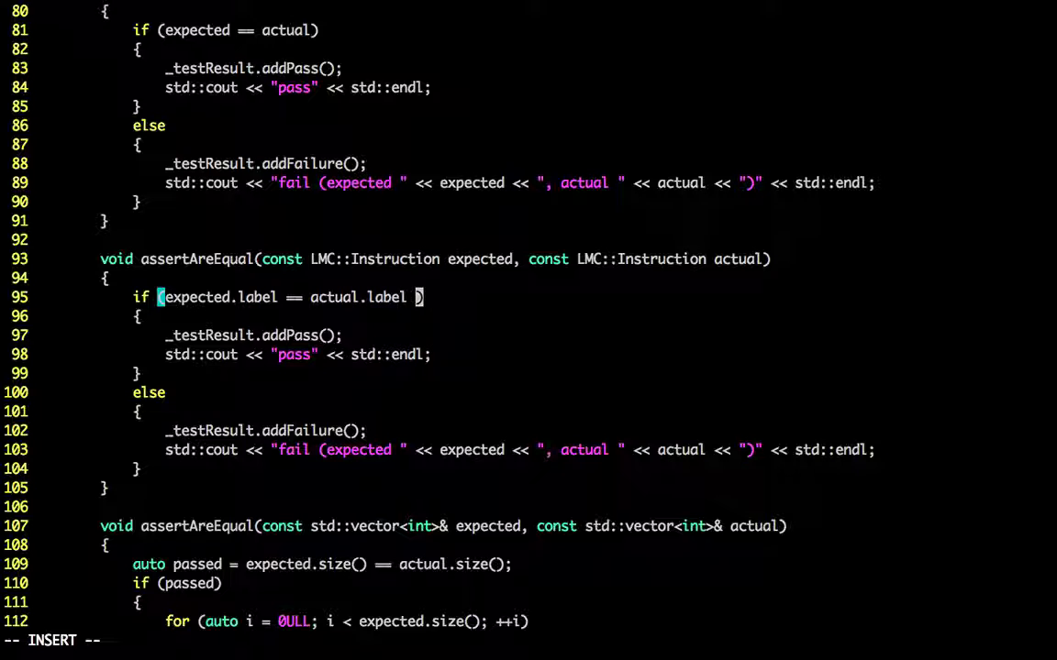
type(" && ")
type("expected.code == actual")
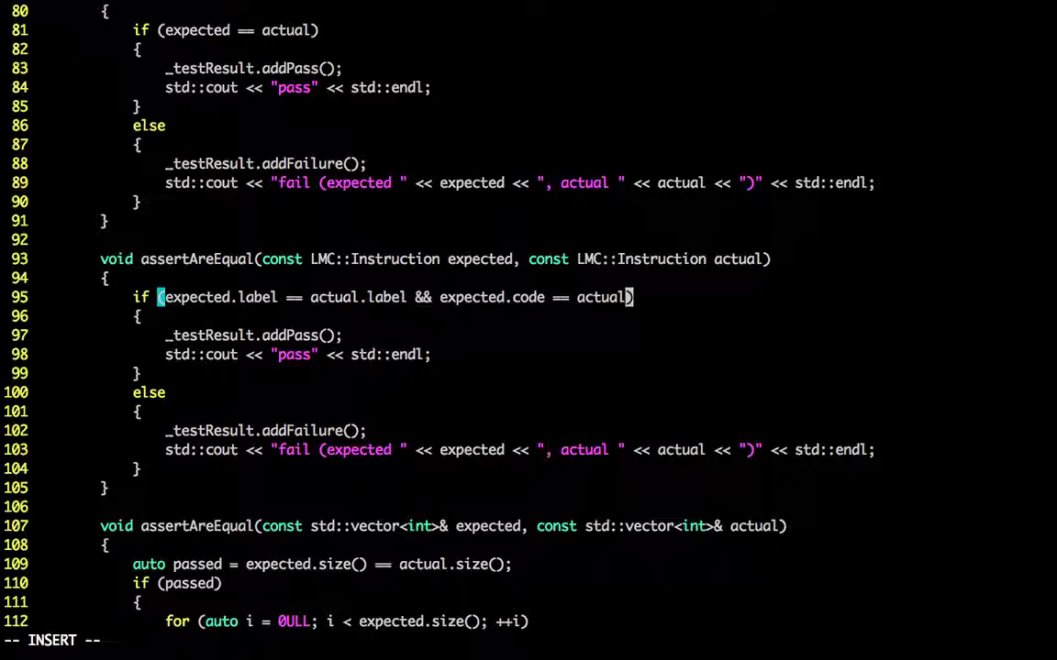
type(".")
type("code && a")
key("BackSpace")
type("expected.address")
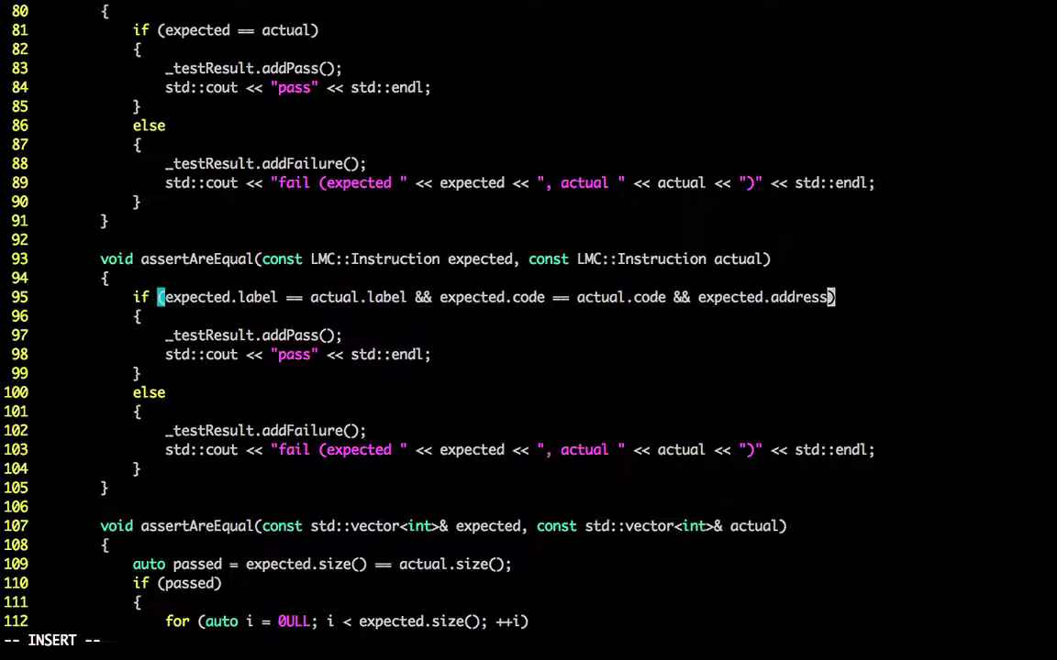
type(" == ")
type("actual")
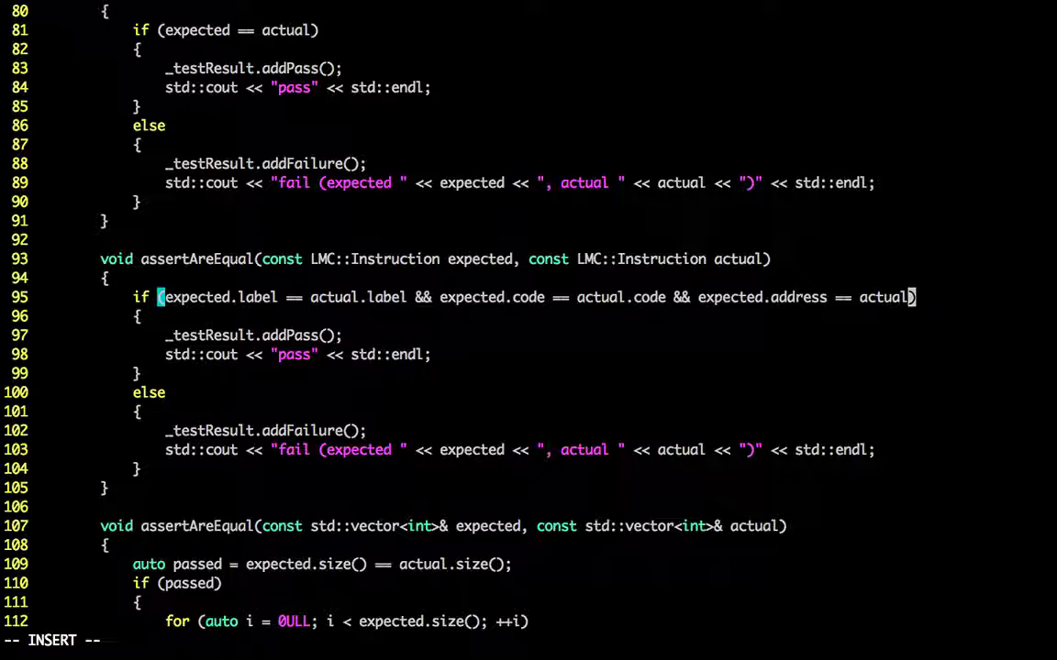
type(".address")
key("Escape")
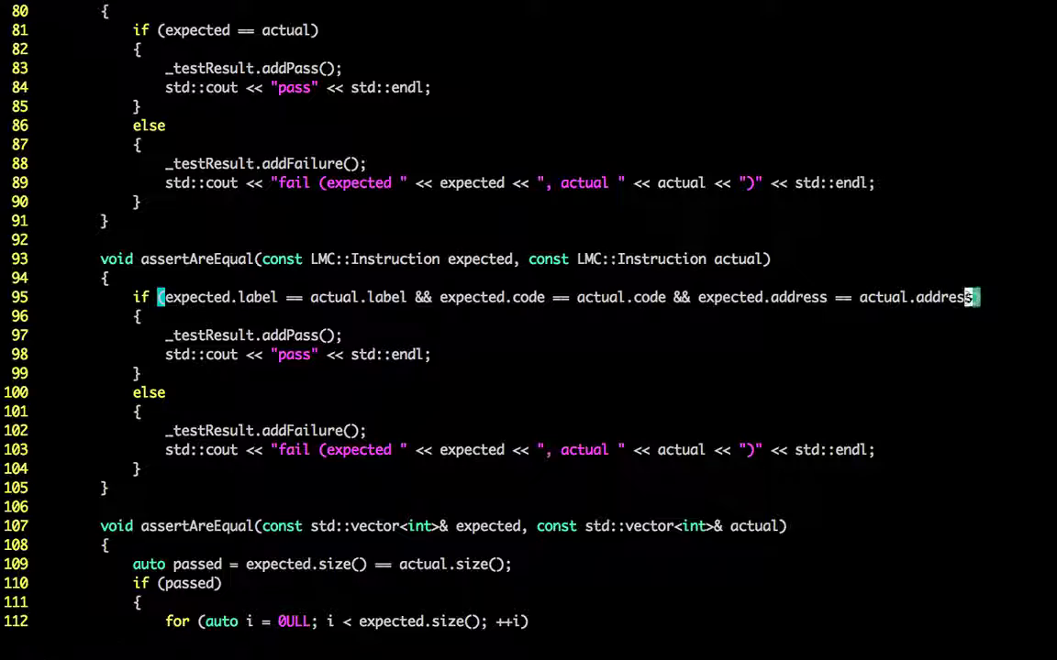
type(":make test")
key("Return")
key("Return")
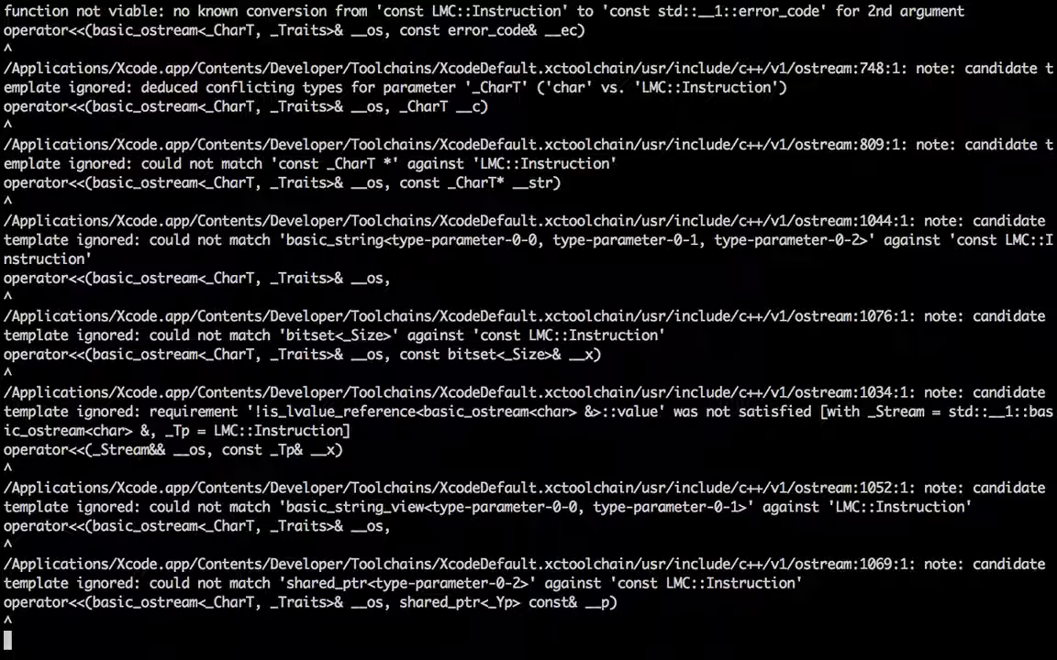
Step: Trim the line 103 failure message to just "fail", dropping the printed expected and actual values
key("Return")
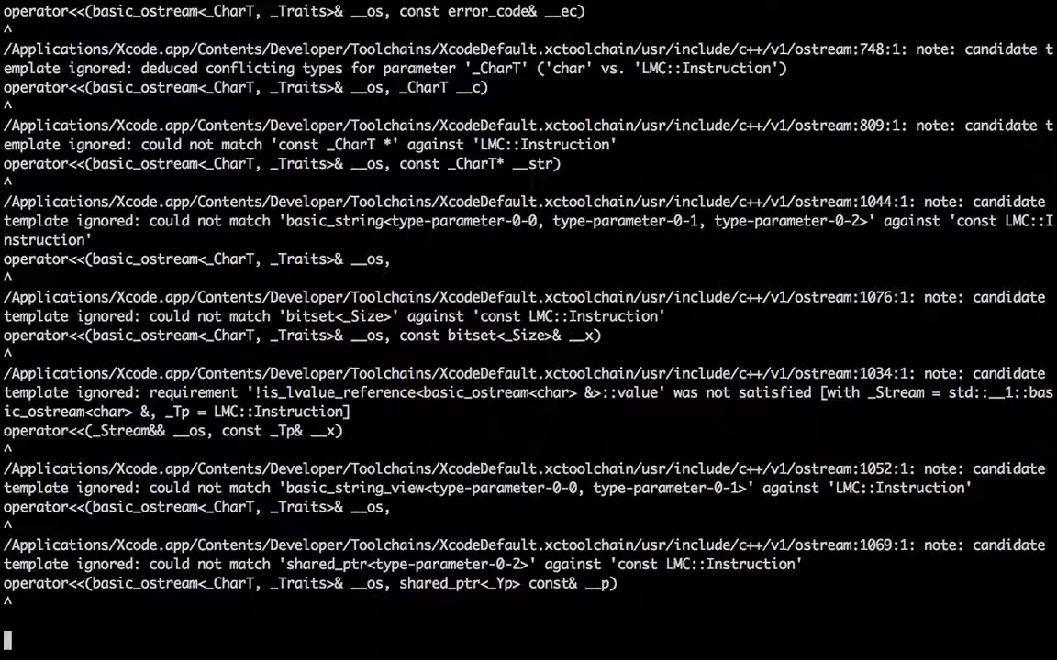
key("Return")
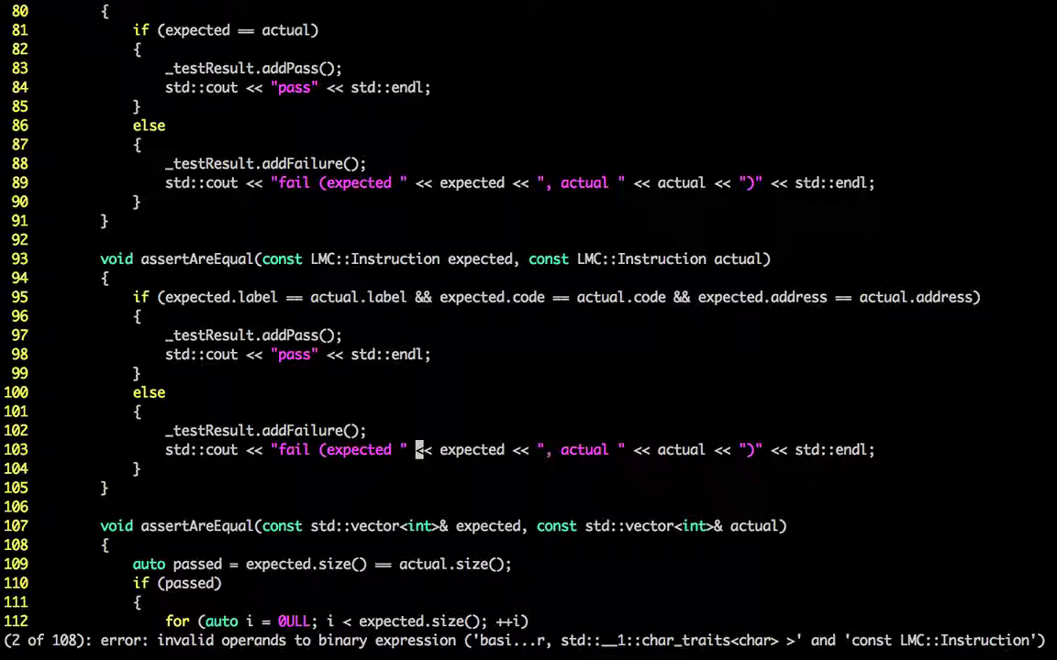
key("End")
key("b")
key("b")
key("b")
key("b")
key("b")
key("b")
key("b")
key("b")
key("w")
key("w")
key("b")
key("l")
key("l")
key("l")
key("h")
key("h")
key("h")
key("h")
key("h")
key("h")
key("h")
key("h")
key("h")
key("h")
key("h")
key("h")
key("h")
key("d")
key("t")
key("quotedbl")
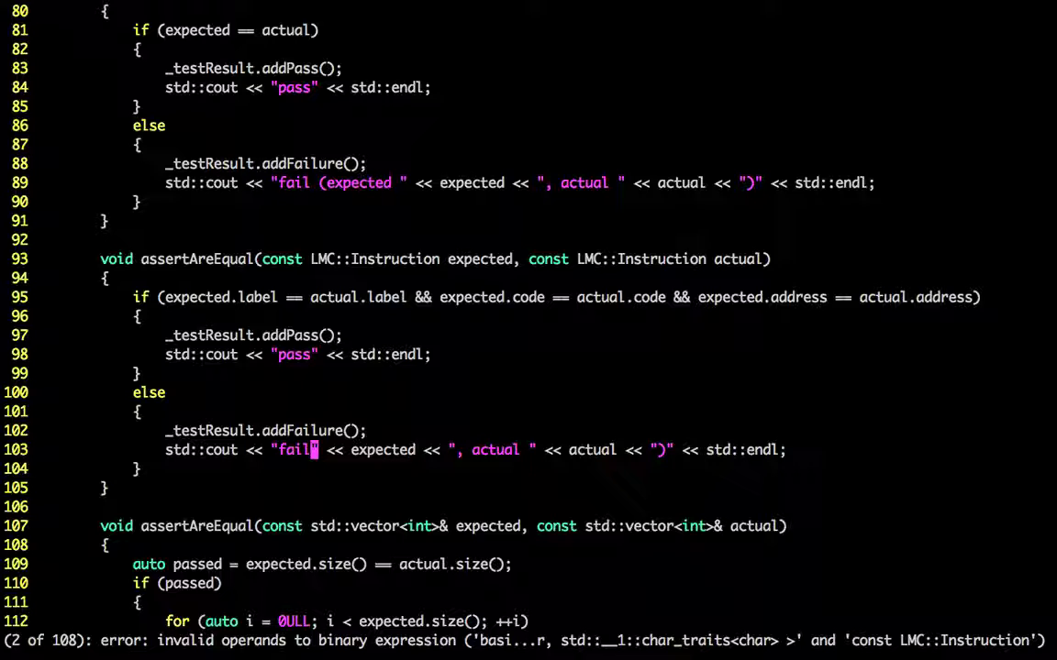
key("l")
key("d")
key("t")
key("quotedbl")
key("d")
key("t")
key("quotedbl")
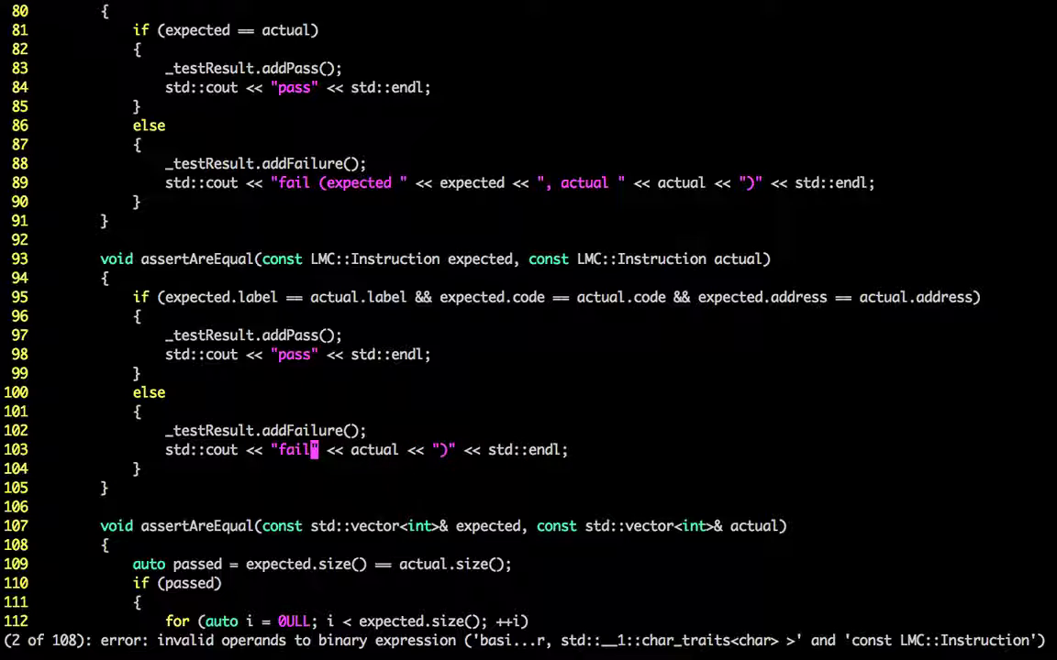
key("d")
key("t")
key("quotedbl")
key("d")
key("t")
key("quotedbl")
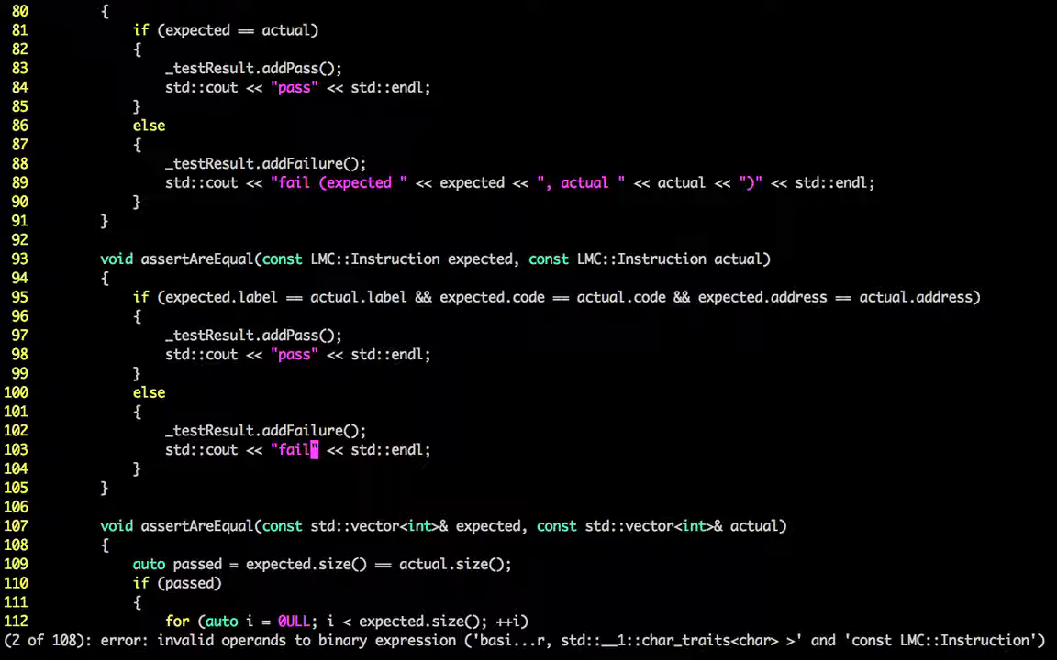
type(":w")
Step: Save lmc.test.cpp and rebuild, leaving only the parseInstruction link error
key("Return")
type(":")
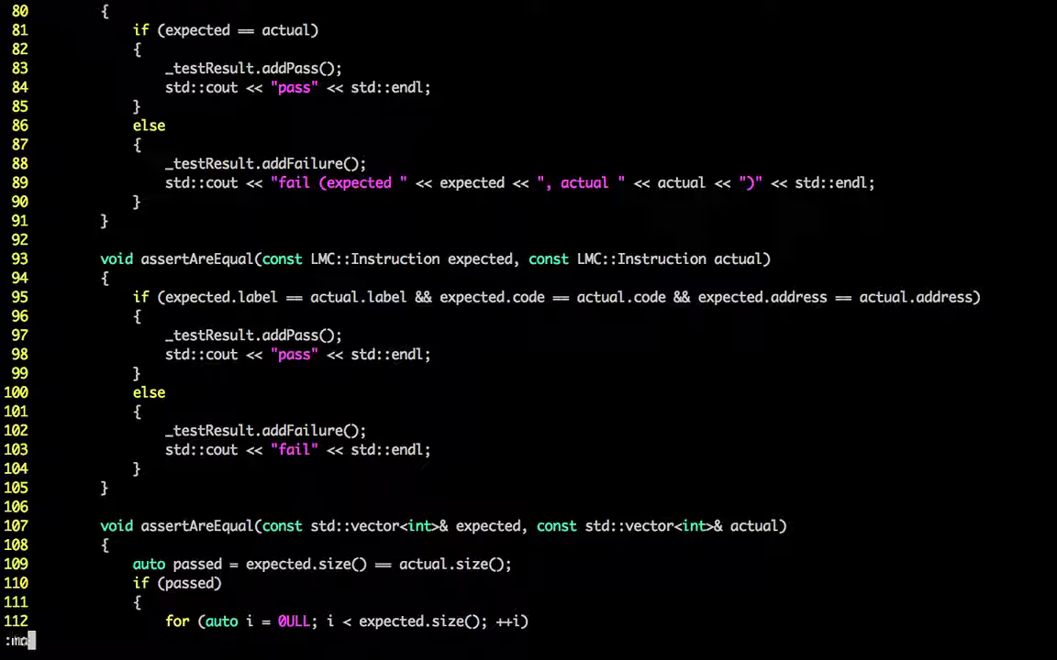
type("make test")
key("Return")
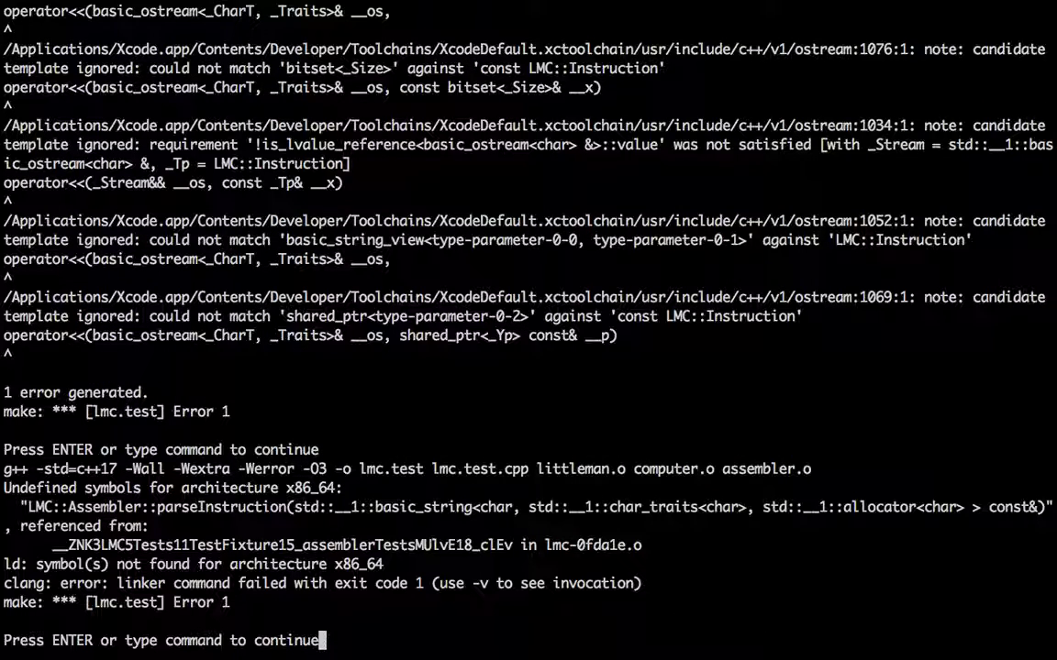
Step: In assembler.cpp after isNumber, write the Instruction Assembler::parseInstruction(const std::string&) signature
key("Return")
key("Return")
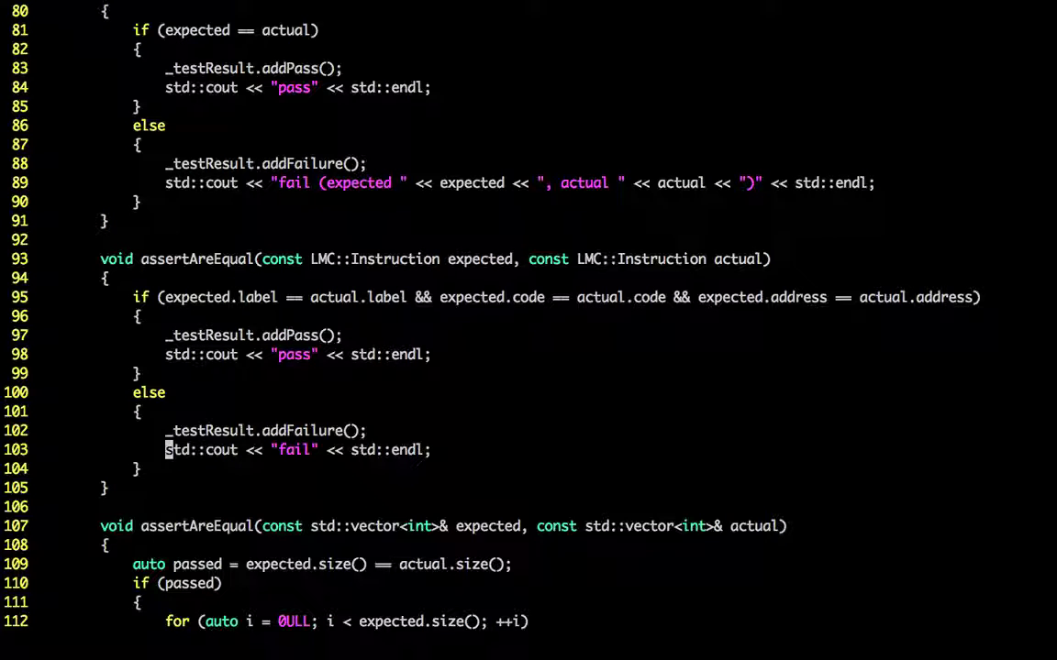
type(":b1")
key("Return")
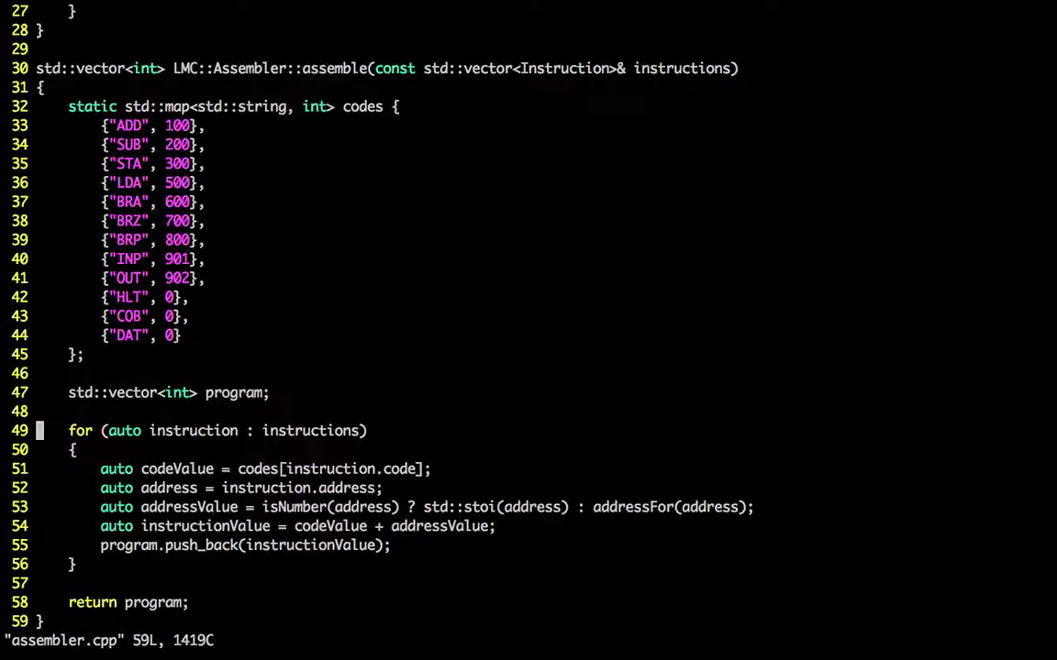
key("Page_Up")
key("Up")
key("Up")
key("Up")
key("Down")
key("Down")
key("Down")
key("Up")
key("Up")
key("Up")
key("Up")
key("Up")
key("Up")
key("Up")
key("Up")
key("Up")
key("Up")
key("Up")
key("Up")
key("Down")
key("Down")
key("o")
key("Return")
type("v")
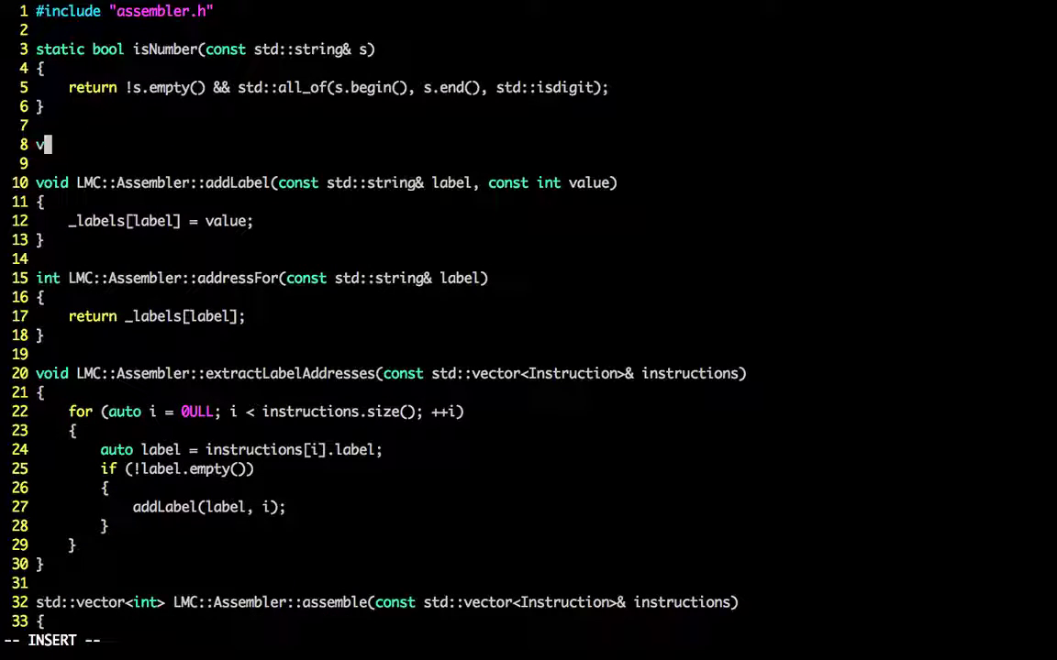
type("oid LMC::Assembler.")
key("BackSpace")
key("BackSpace")
type("r::")
key("Escape")
type("0cw")
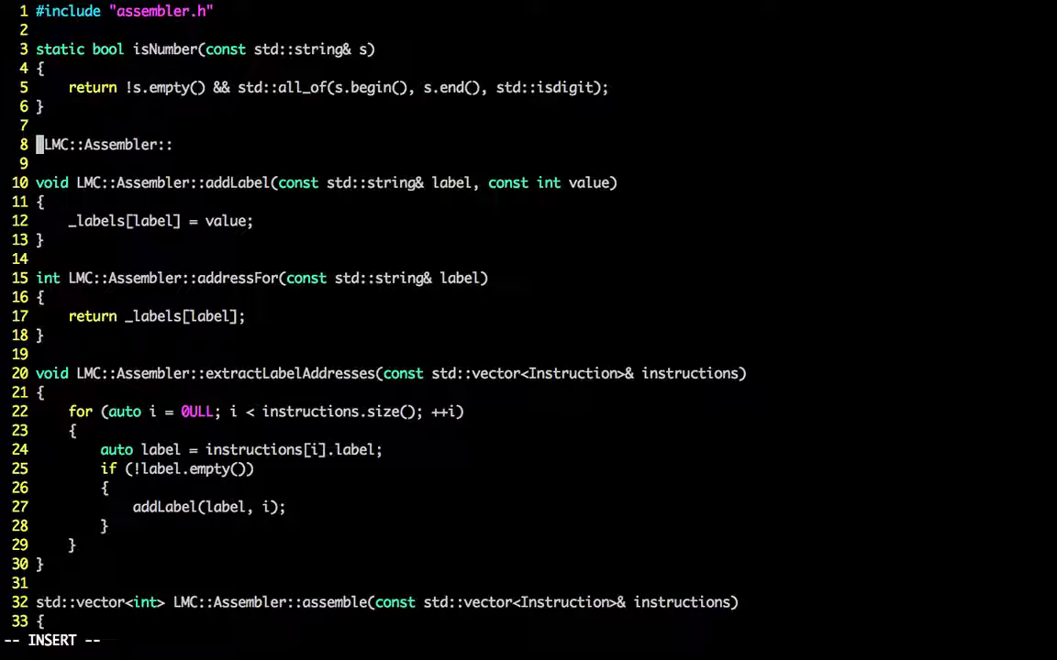
type("LMC::Instruction")
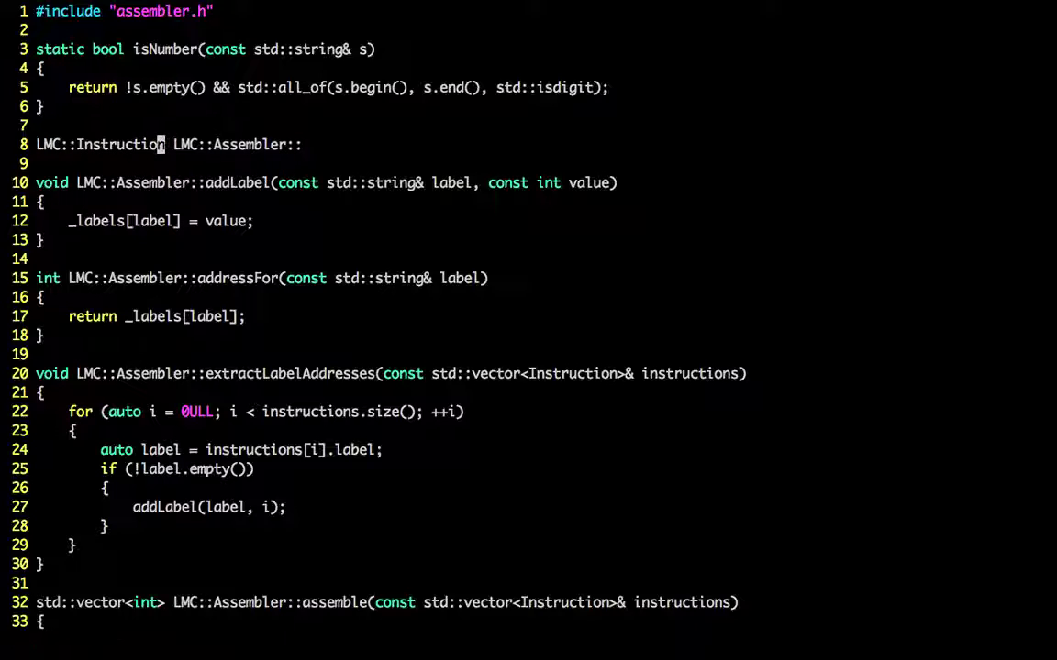
key("End")
type("parseInstruction")
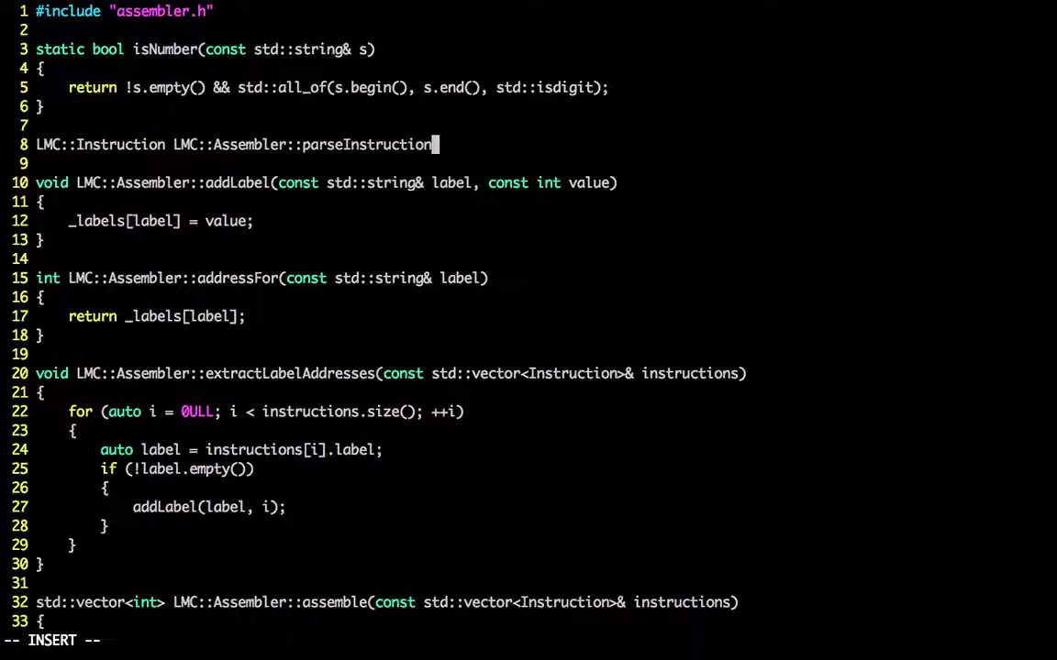
type("(")
type("const std::string& ")
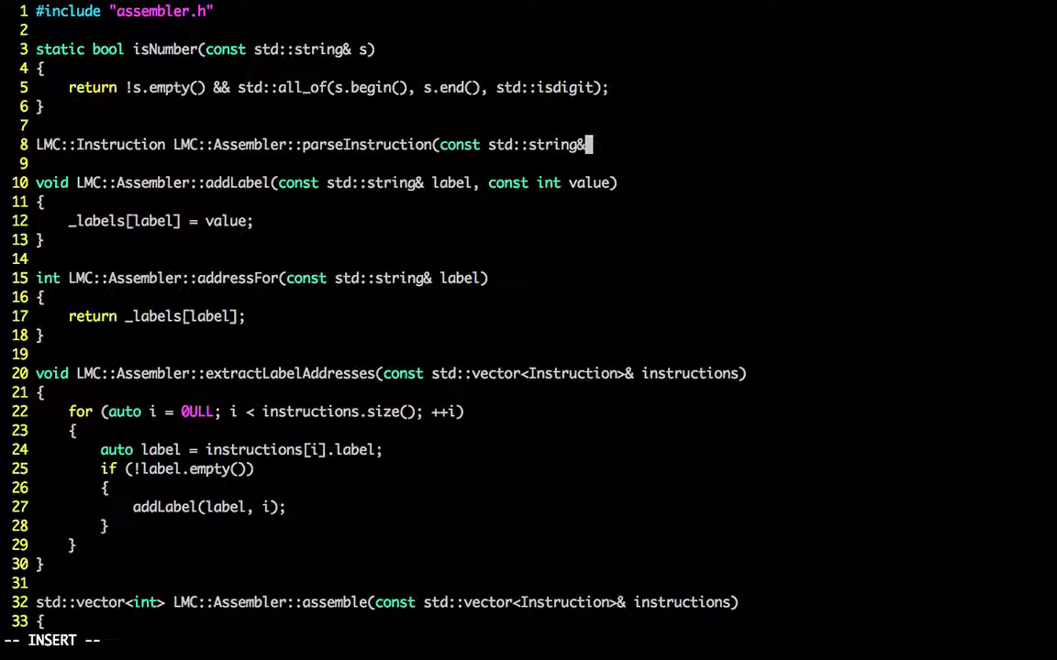
type("instructionString)")
key("Return")
type("{")
Step: Give the stub a body that returns an empty Instruction
key("Return")
type("}")
key("Escape")
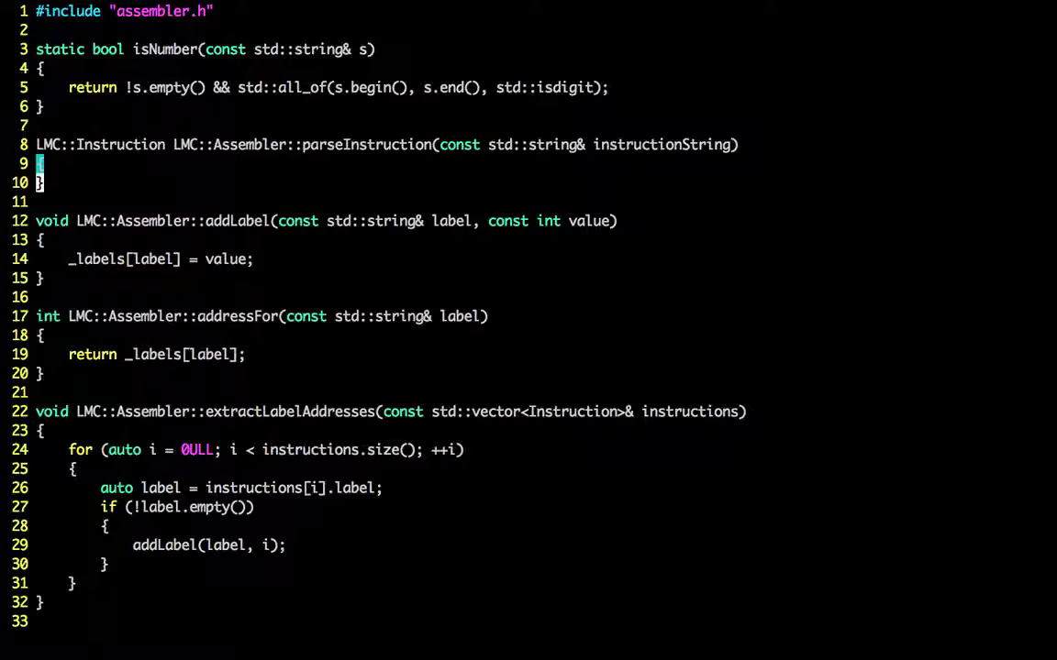
key("k")
key("k")
key("w")
key("w")
key("w")
key("j")
key("o")
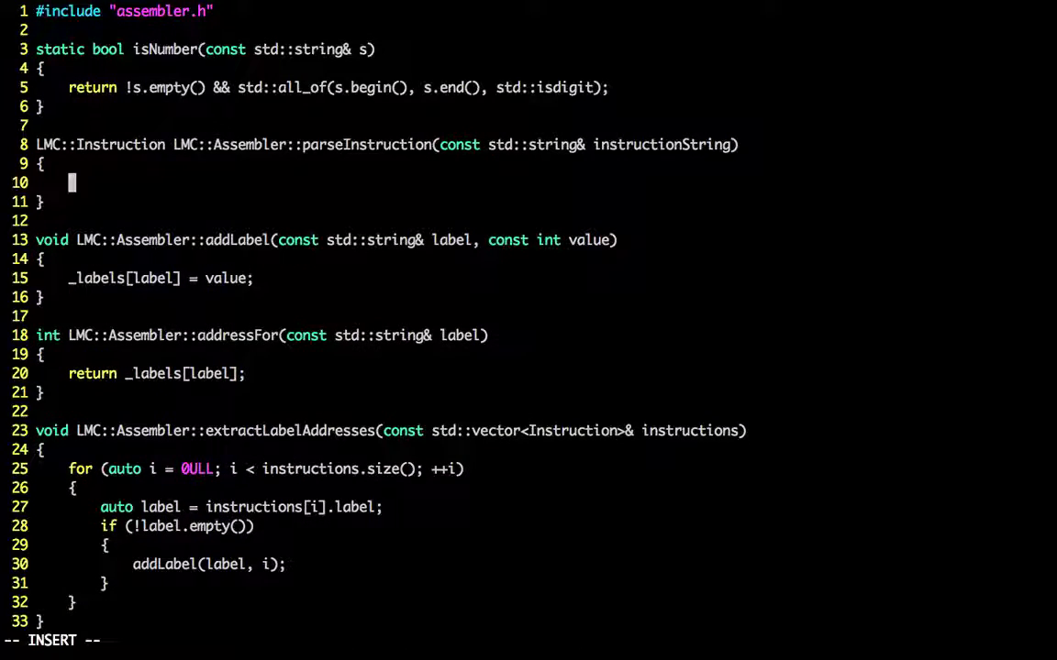
type("LMC::Instruction instruction;")
key("Return")
type("re")
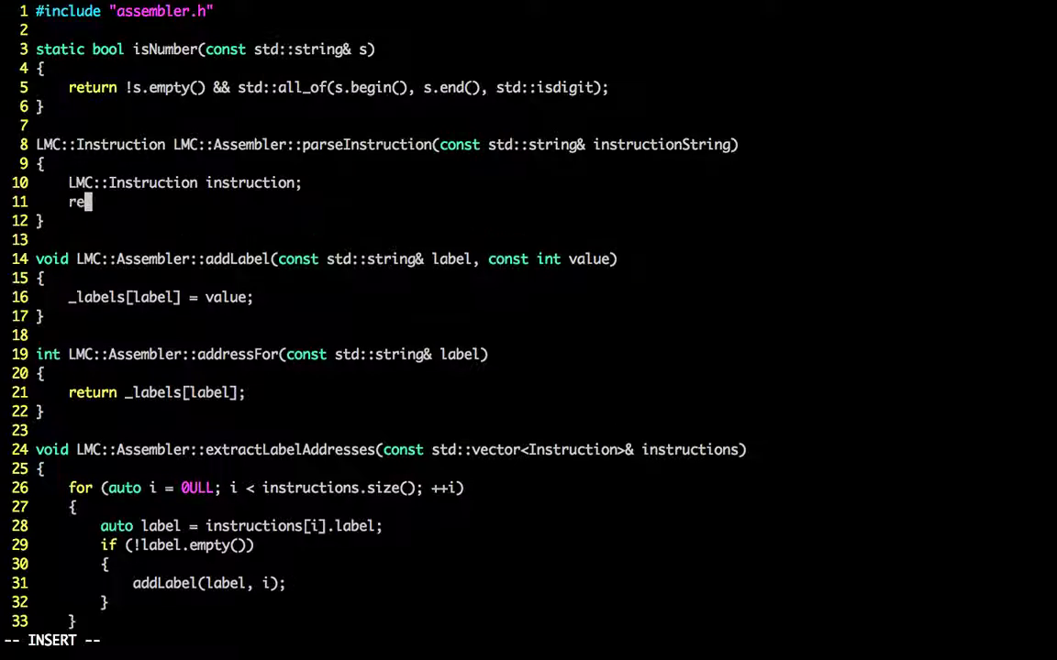
type("turn instruction;")
key("Escape")
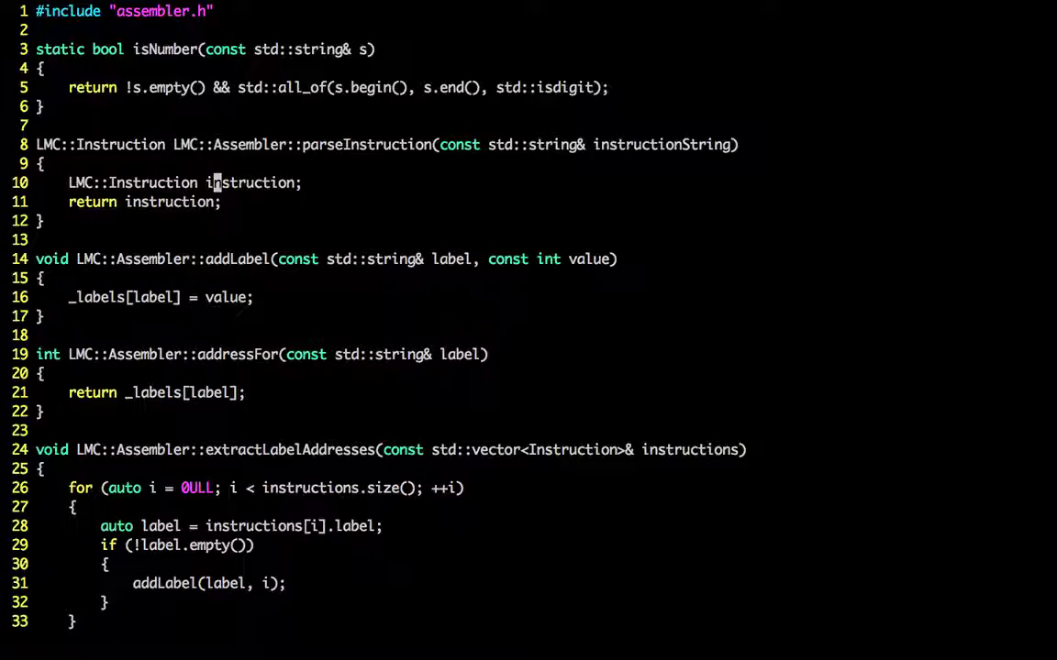
Step: Mark the parameter [[maybe_unused]], save and run make test: 64 tests, 1 failure
key("k")
key("k")
key("w")
key("w")
key("w")
type("ion(")
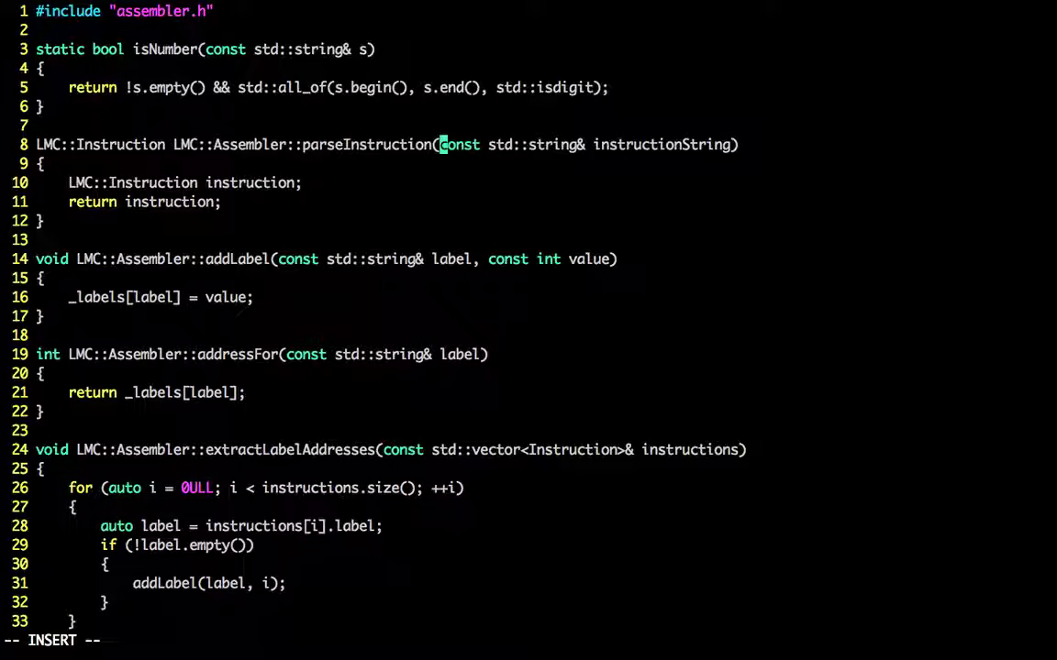
type("[[maybe_unused")
type("]]")
key("Escape")
type(":w")
key("Return")
type(":make test")
key("Return")
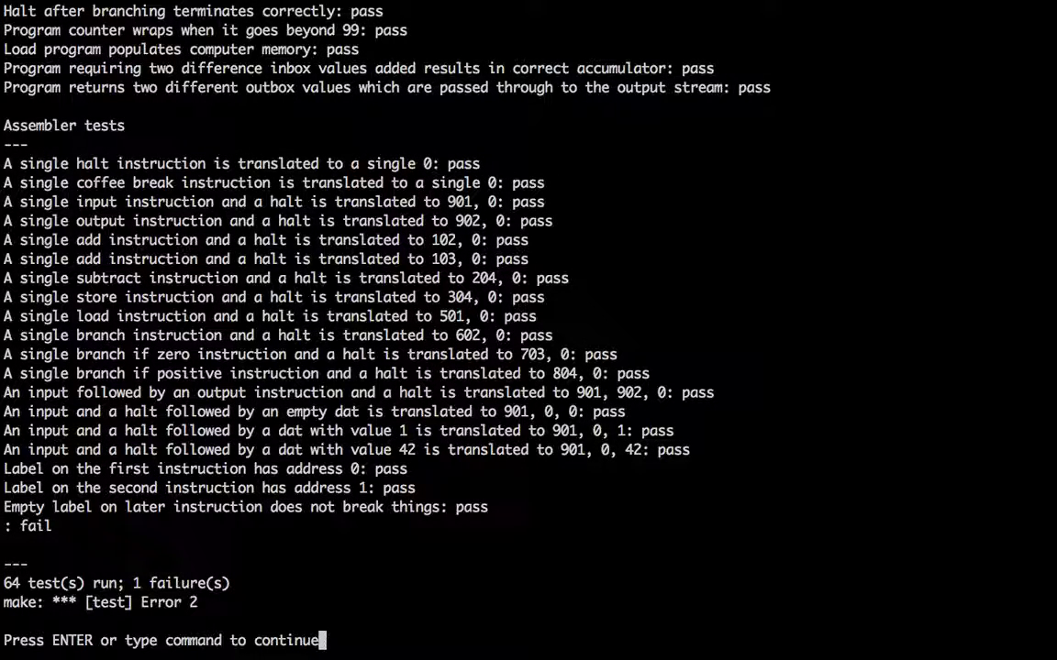
Step: Return to lmc.test.cpp and navigate to the unnamed last test near line 930
key("Return")
key("Return")
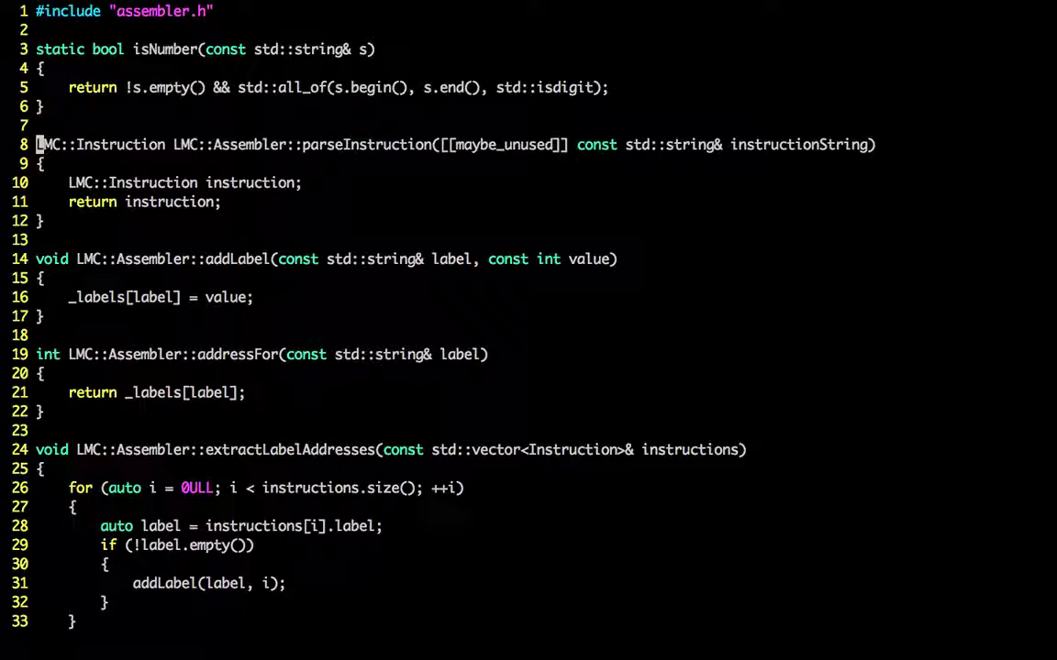
type(":e assembler.h")
key("Return")
type(":e lmc.test.cpp")
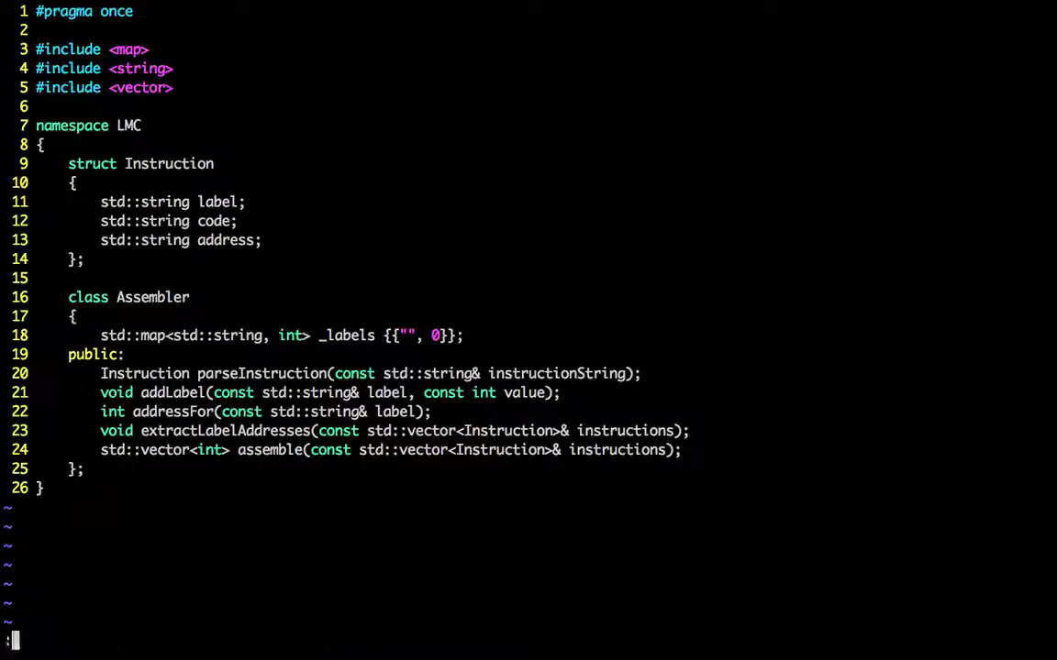
key("Return")
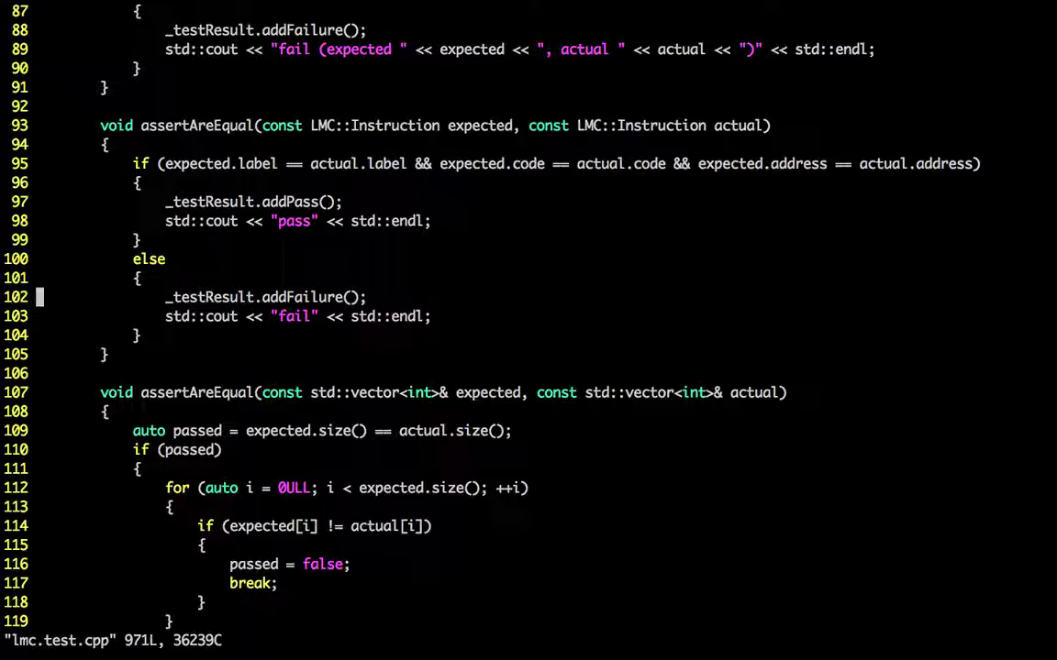
key("shift+g")
key("ctrl+u")
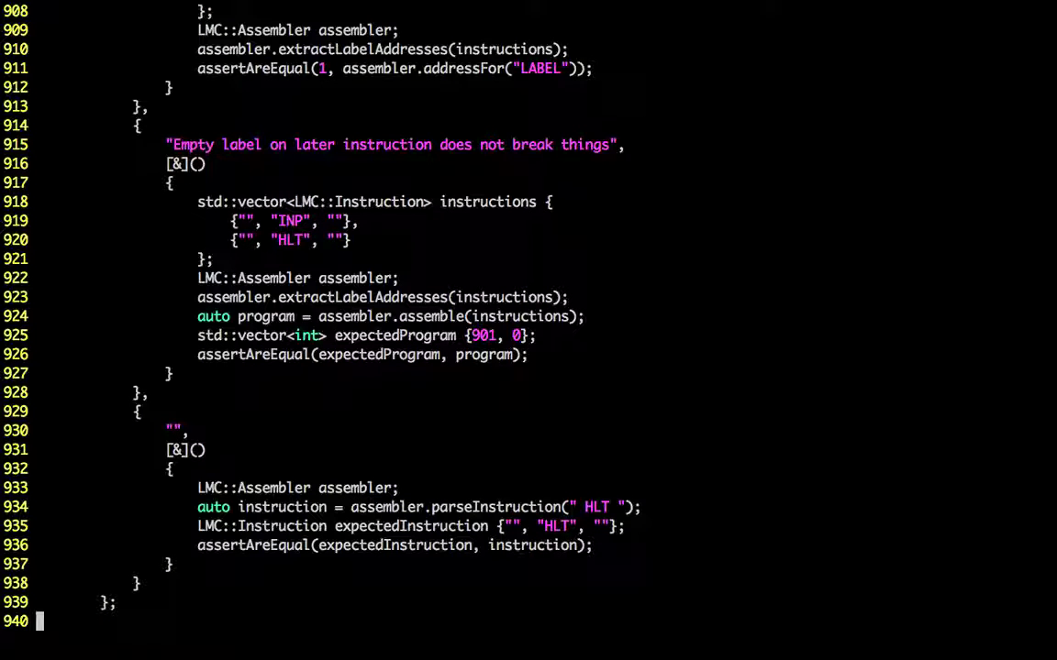
key("k")
key("k")
key("k")
key("k")
key("k")
key("k")
key("k")
key("k")
key("w")
key("k")
Step: Title the test 'Halt instruction with no label or address is correctly parsed', save and run :make test
key("a")
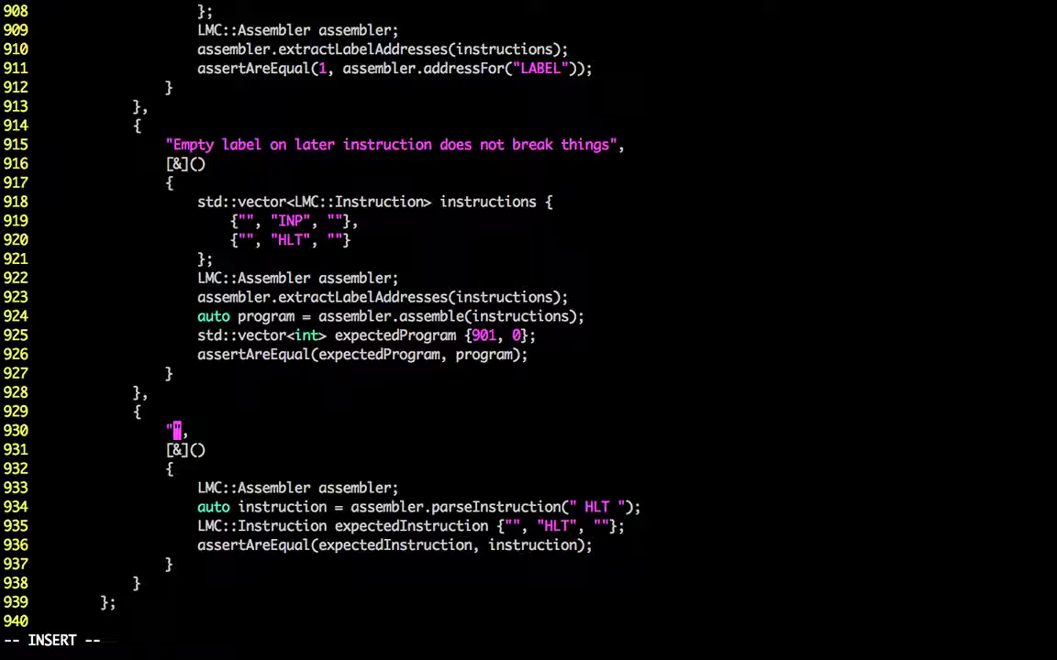
type("Instruction with only a")
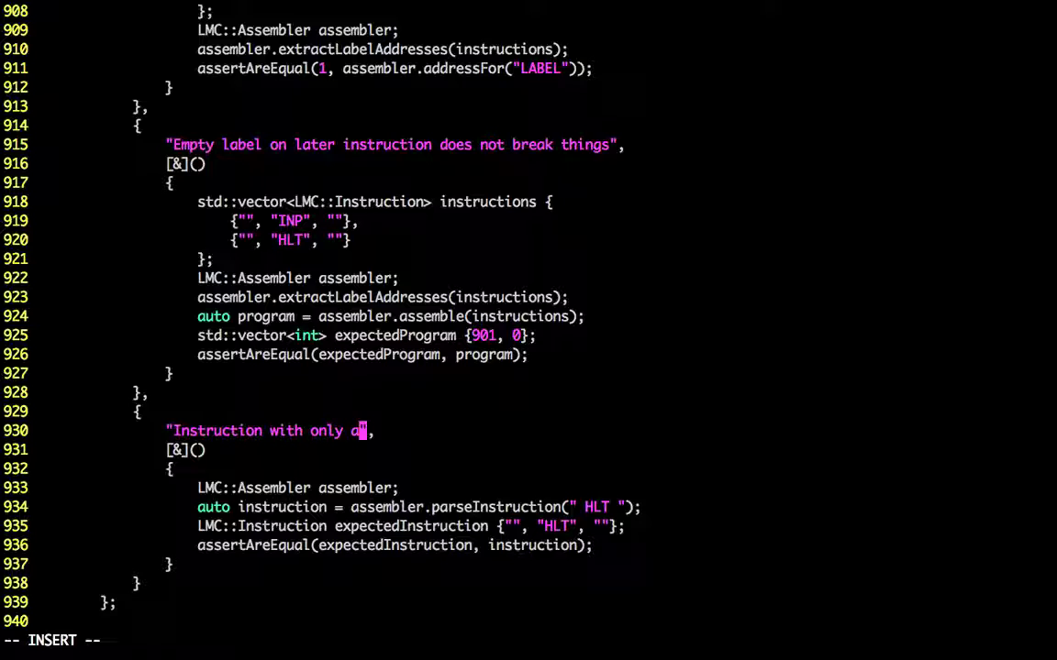
key("BackSpace")
key("BackSpace")
key("BackSpace")
key("BackSpace")
key("BackSpace")
key("BackSpace")
key("BackSpace")
key("BackSpace")
key("BackSpace")
key("BackSpace")
key("BackSpace")
key("BackSpace")
key("BackSpace")
key("BackSpace")
key("BackSpace")
key("BackSpace")
type("Halt instruction with no label or address")
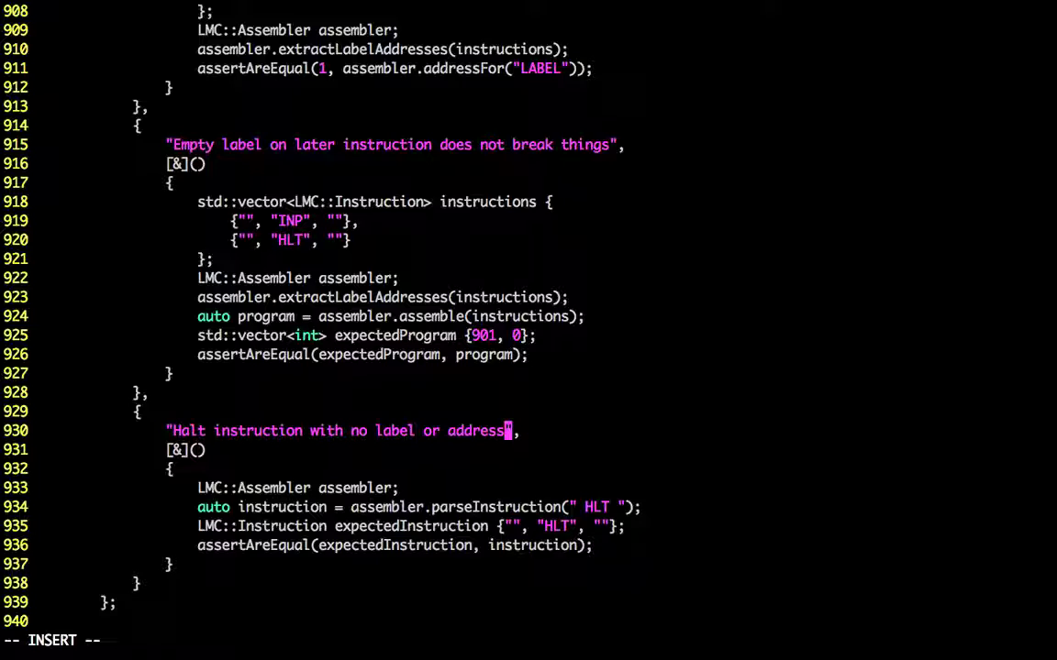
type("is correctly ")
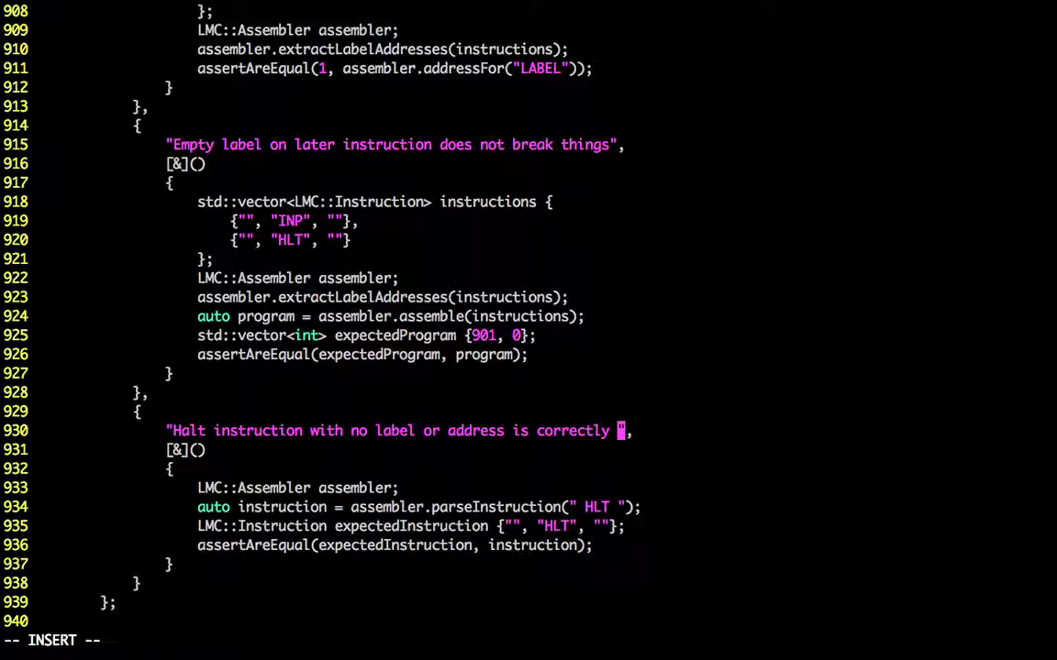
type("parsed")
key("Escape")
type(":w")
key("Return")
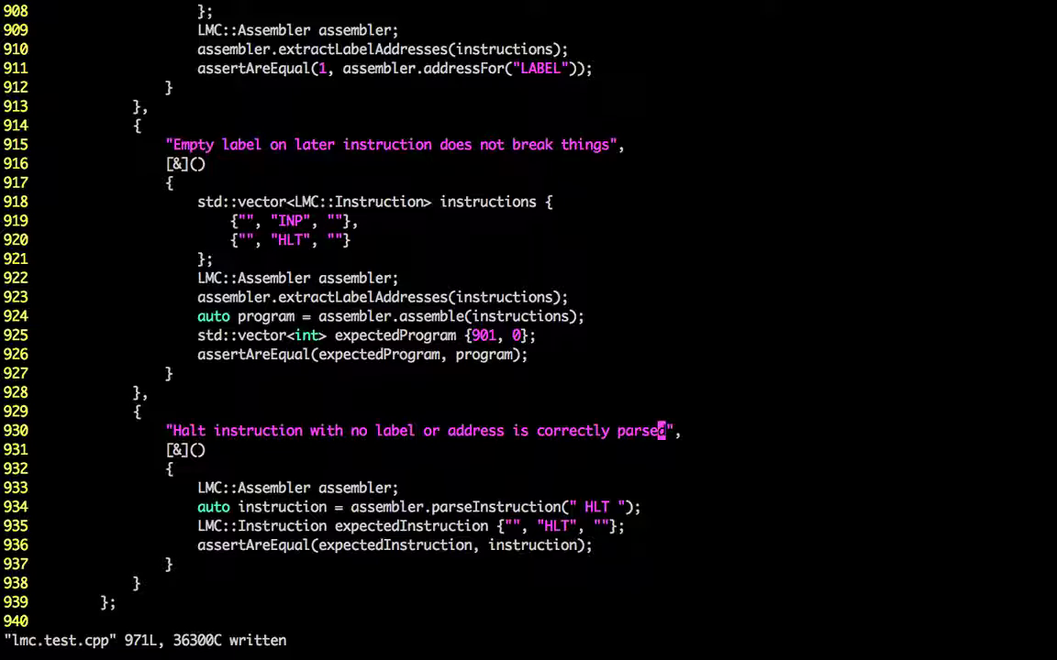
type(":make test")
key("Return")
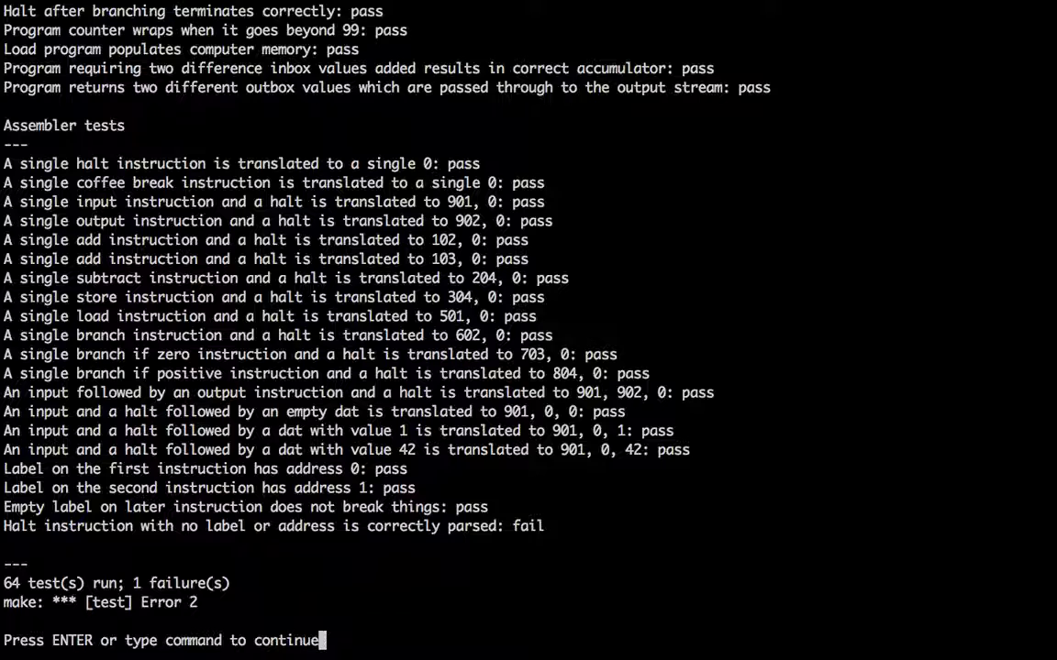
Step: In assembler.cpp make parseInstruction return {"", "HLT", ""}, rebuild the tests, and go back to the test file
key("Return")
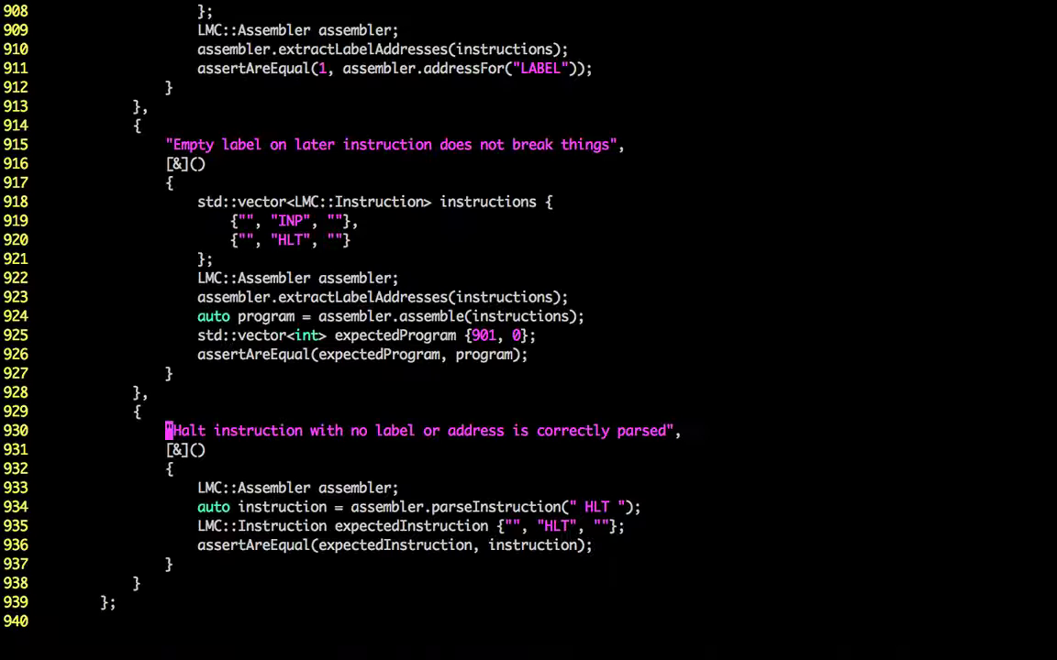
type(":bn")
key("Return")
type(":bn")
key("Return")
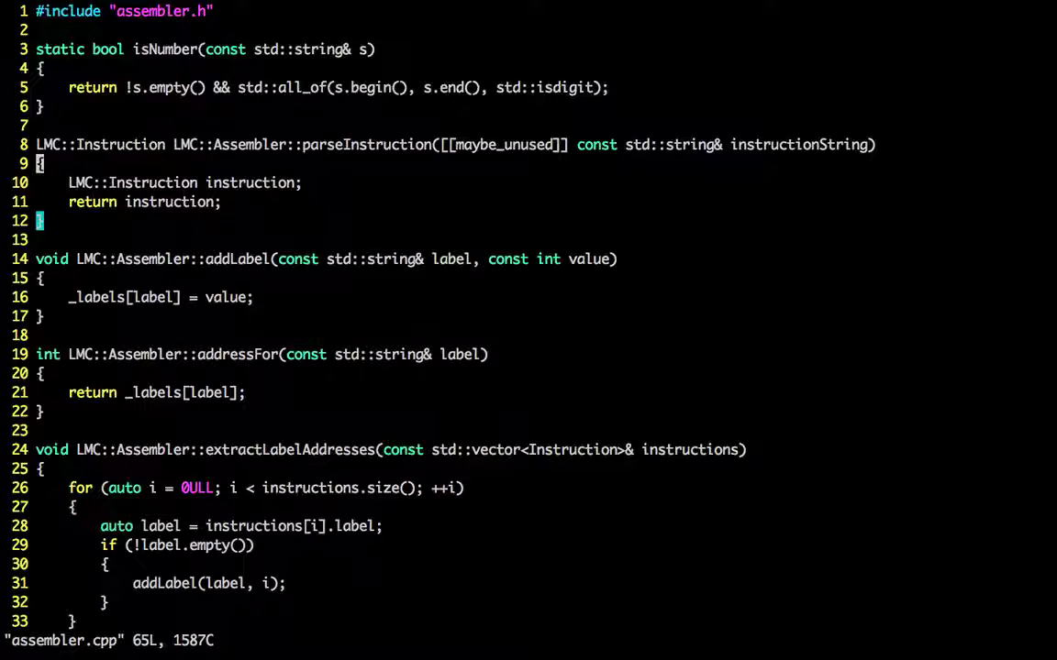
key("j")
type("$i {")
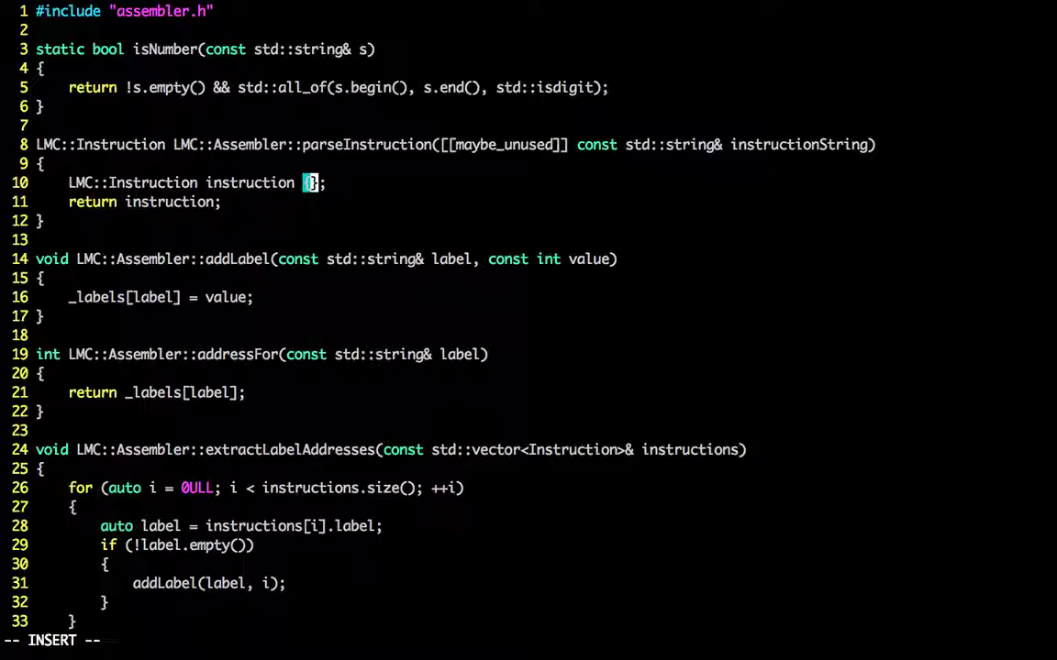
type("\"\", \"HLT\",")
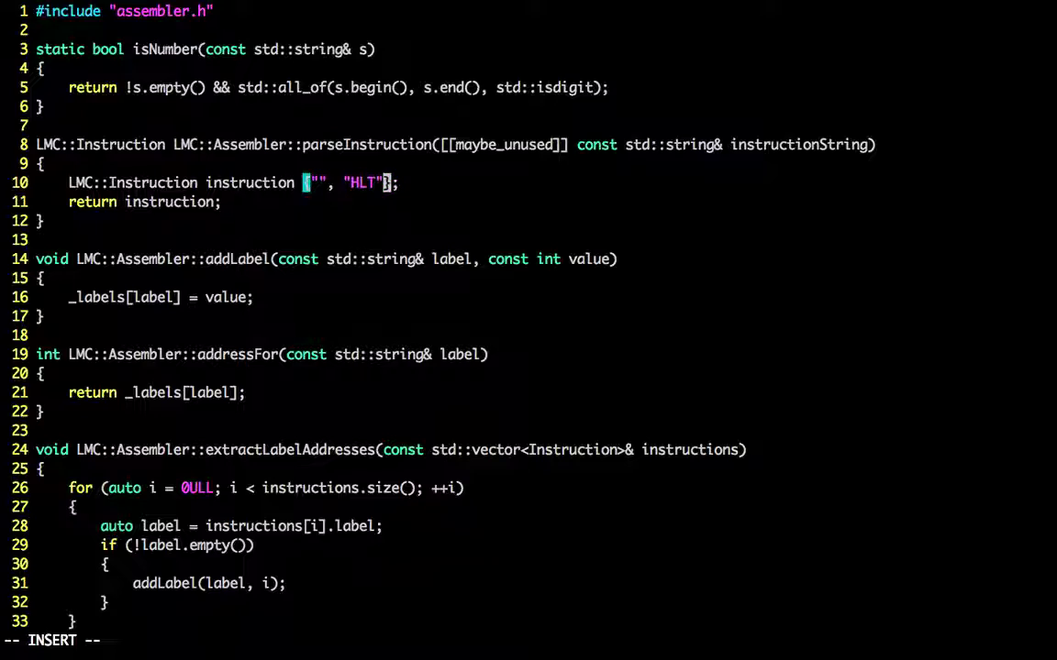
type(" \"\"")
key("Escape")
type(":w :make test")
key("Return")
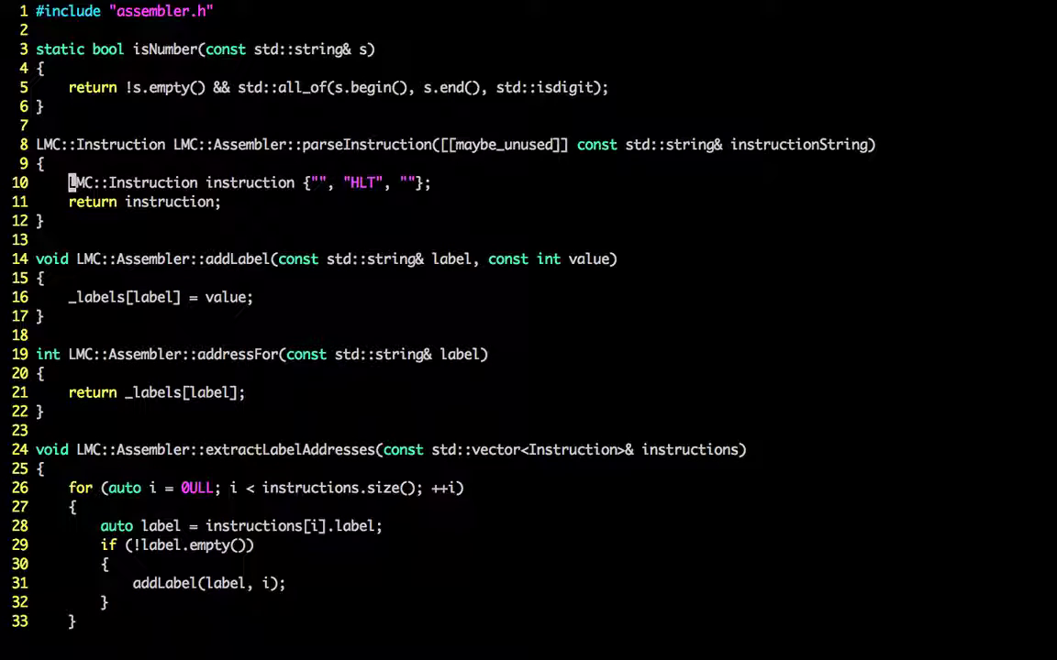
key("ctrl+6")
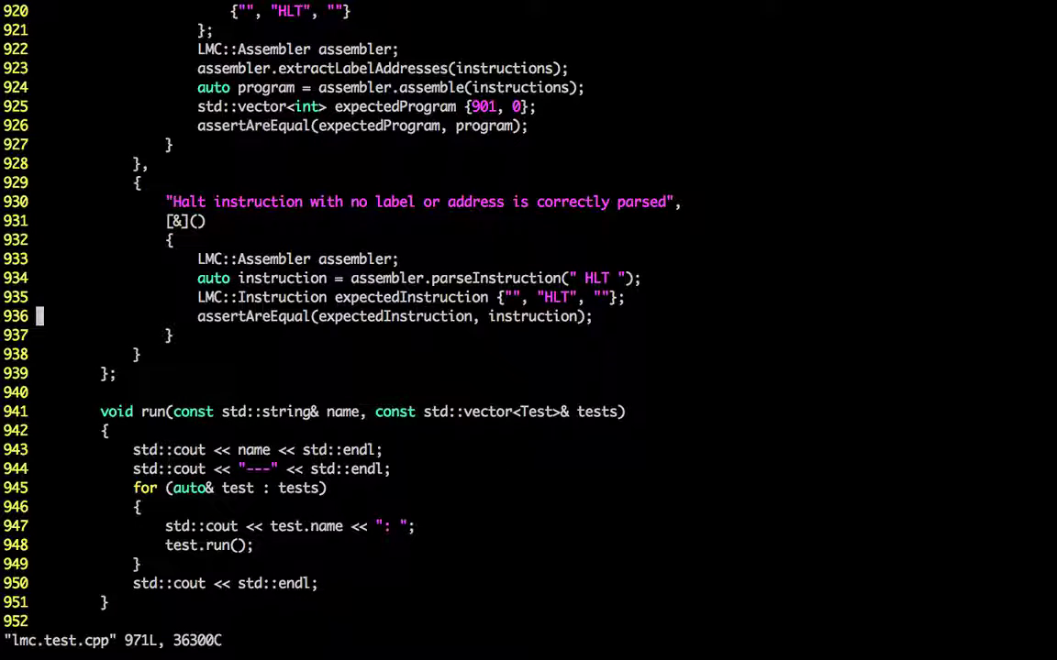
Step: Duplicate the Halt parsing test block below itself and rename the copy to an Input test
key("k")
key("k")
key("k")
key("k")
key("k")
key("k")
key("shift+v")
key("j")
key("j")
key("j")
key("j")
key("j")
key("j")
key("j")
key("j")
key("j")
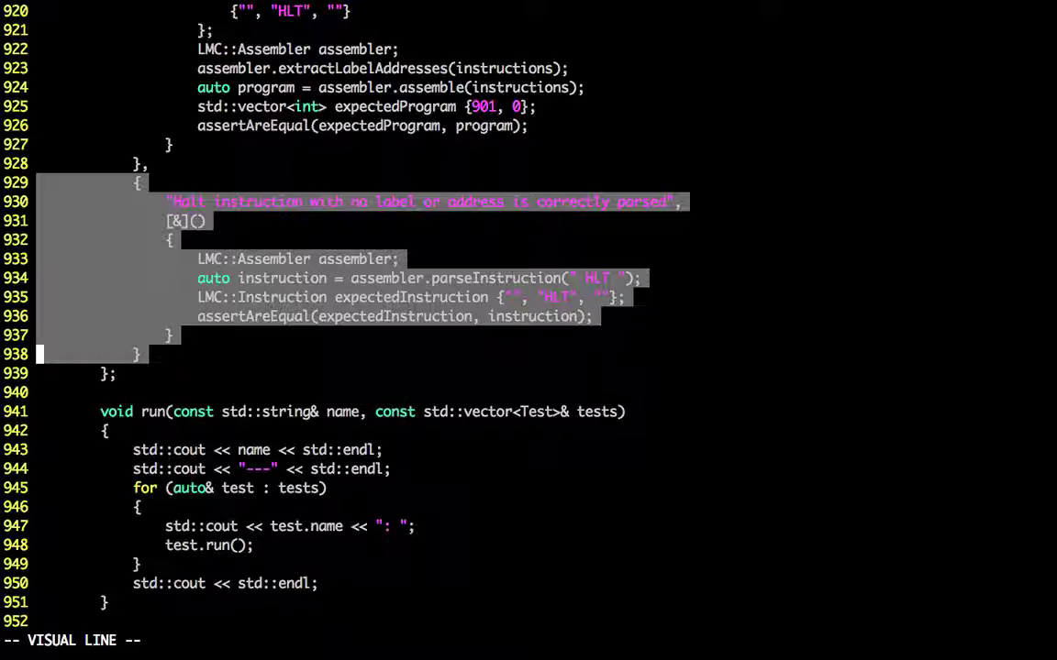
key("Escape")
key("j")
key("j")
key("j")
key("j")
key("j")
key("j")
key("j")
key("shift+a")
type(",")
key("Escape")
key("p")
type("jw")
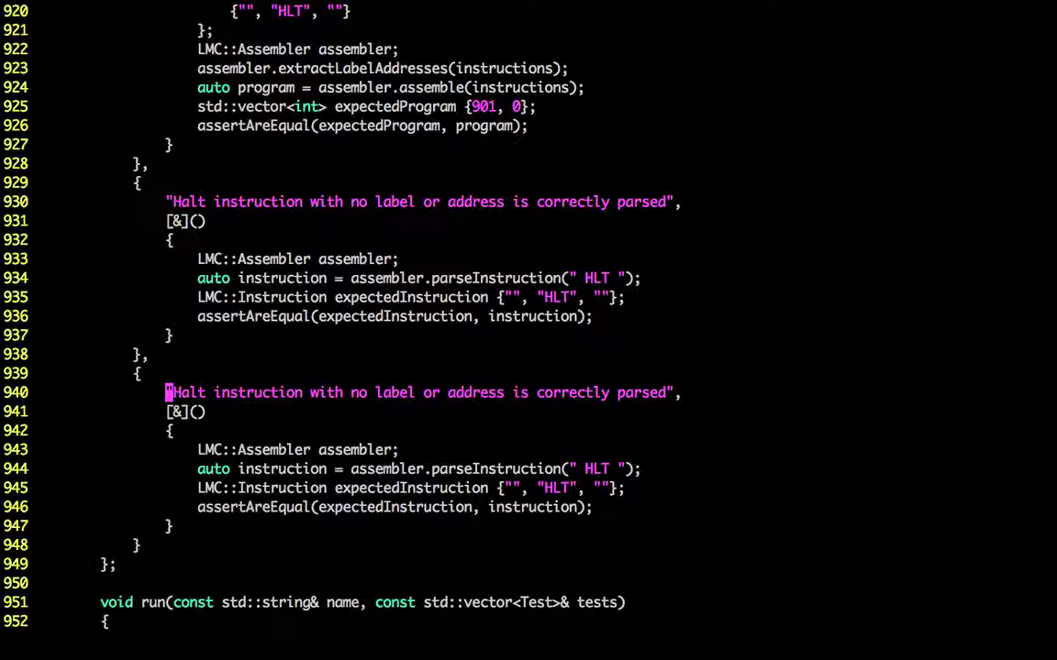
type("cwInput")
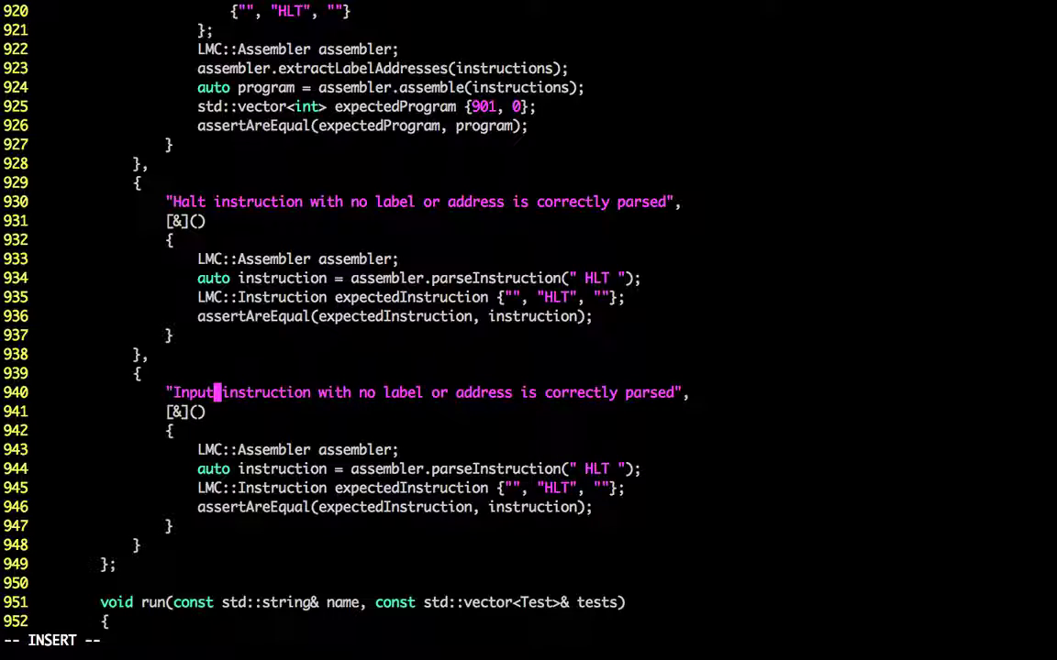
key("Escape")
Step: Change the copied test's parsed string and expected code from HLT to INP, save and run the suite
key("j")
key("j")
key("j")
key("l")
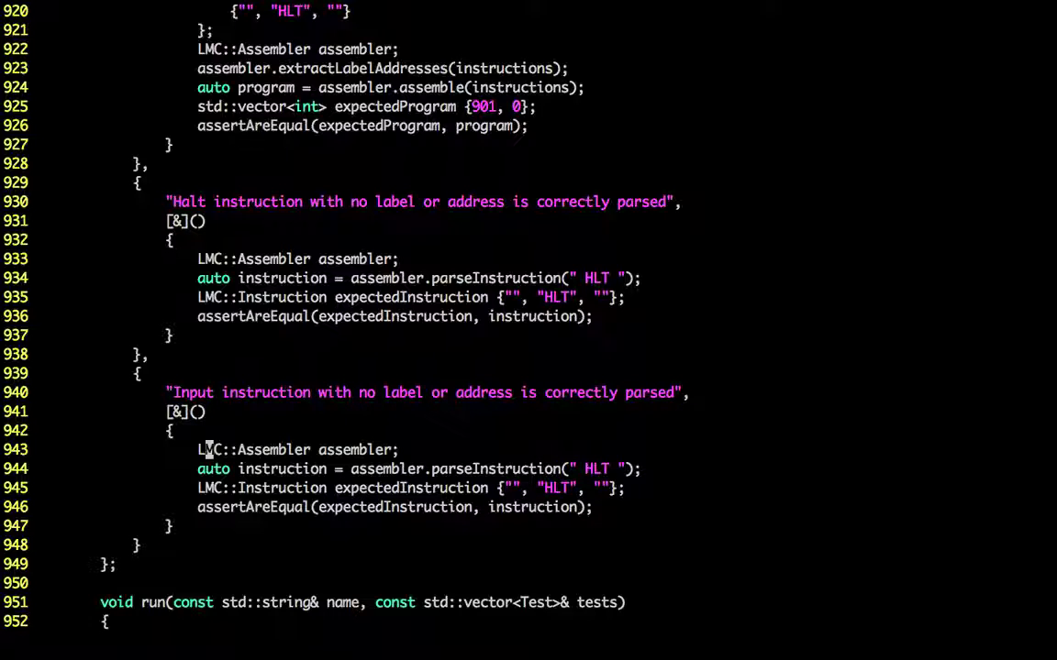
key("j")
key("w")
key("w")
key("w")
key("w")
key("w")
type("cwINP")
key("Escape")
key("j")
key("b")
key("b")
type("cwINP")
key("Escape")
type(":w")
key("Return")
type(":make test")
key("Return")
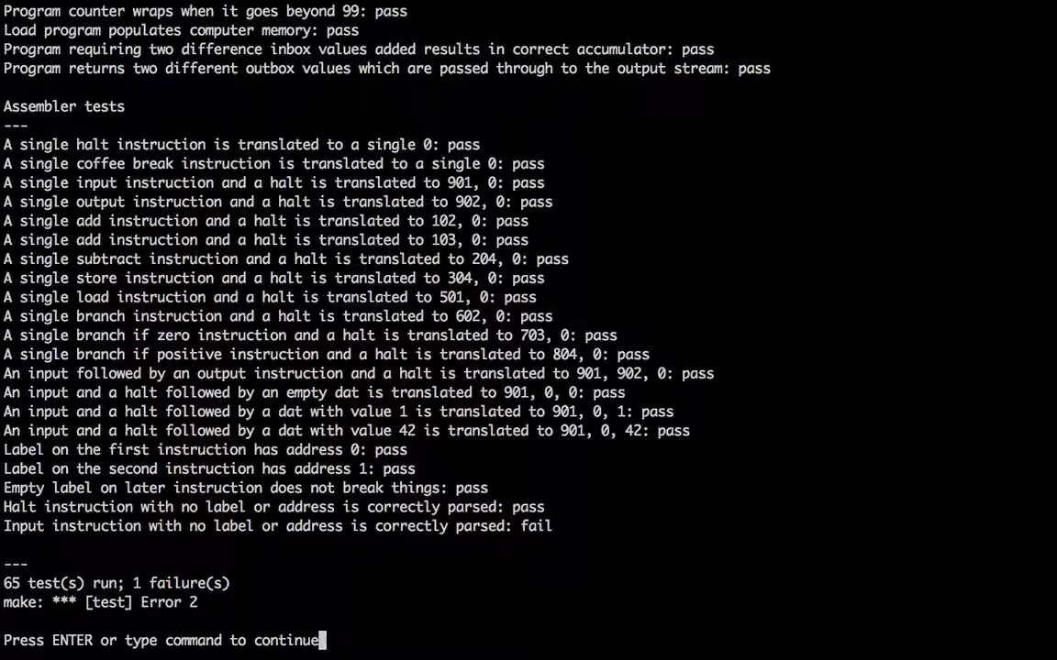
Step: Dismiss the failing make output and switch to the assembler.cpp buffer
key("Return")
key("Return")
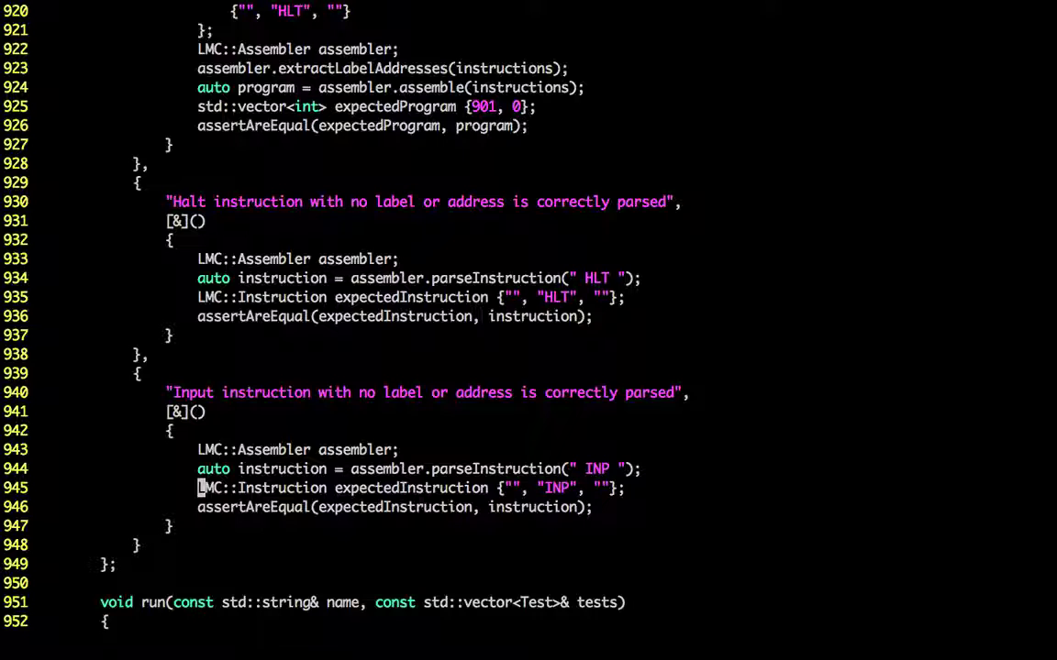
key("ctrl+6")
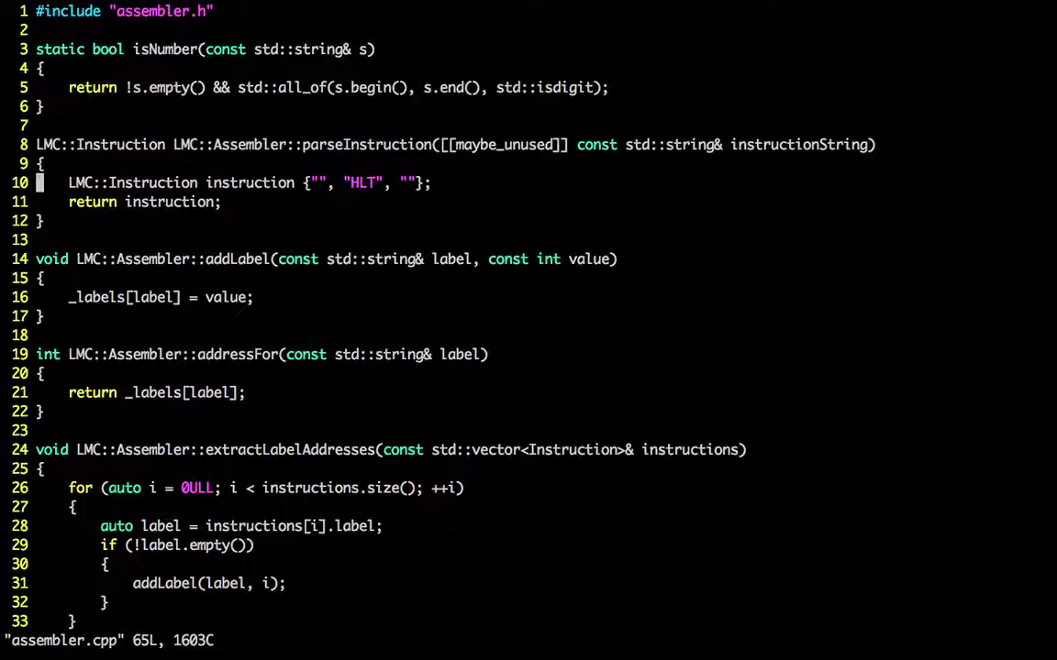
Step: Add an if block in parseInstruction setting instruction.code = "INP" for the input string, and save
key("j")
key("j")
key("k")
key("k")
type("oif (instructionString == \" ")
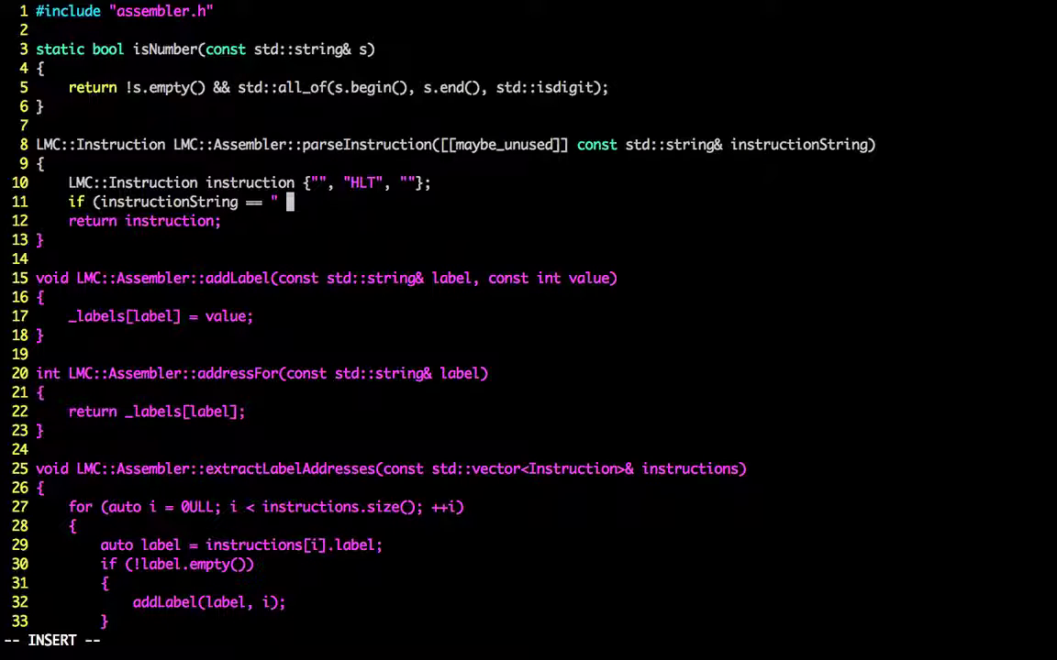
type("INP \")")
key("Return")
type("{")
key("Return")
key("Escape")
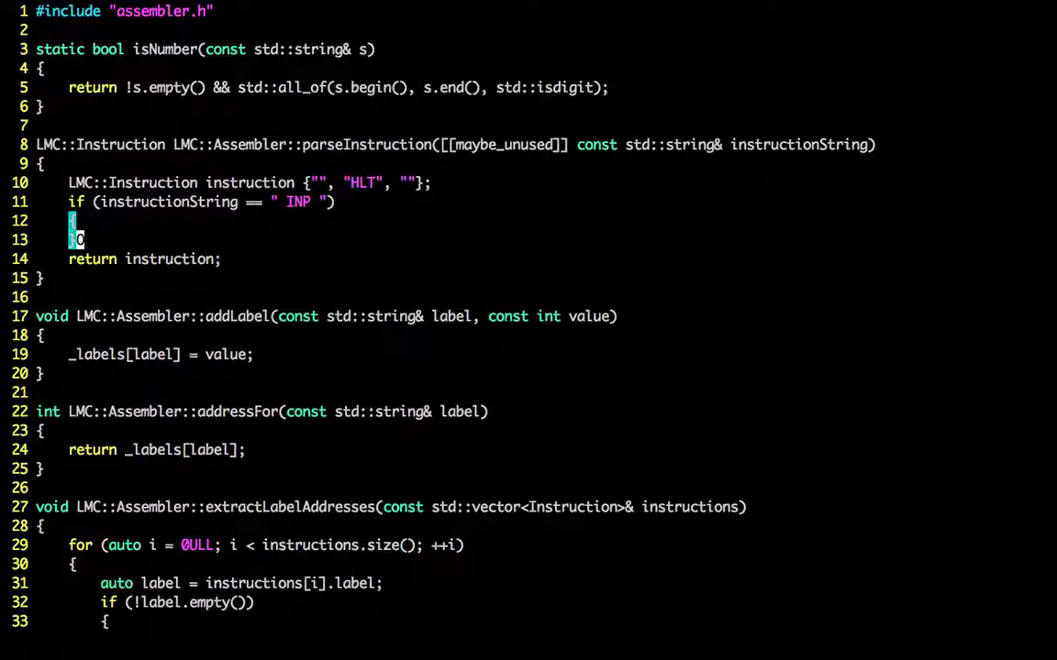
type("}")
key("Escape")
type("Oinstruction")
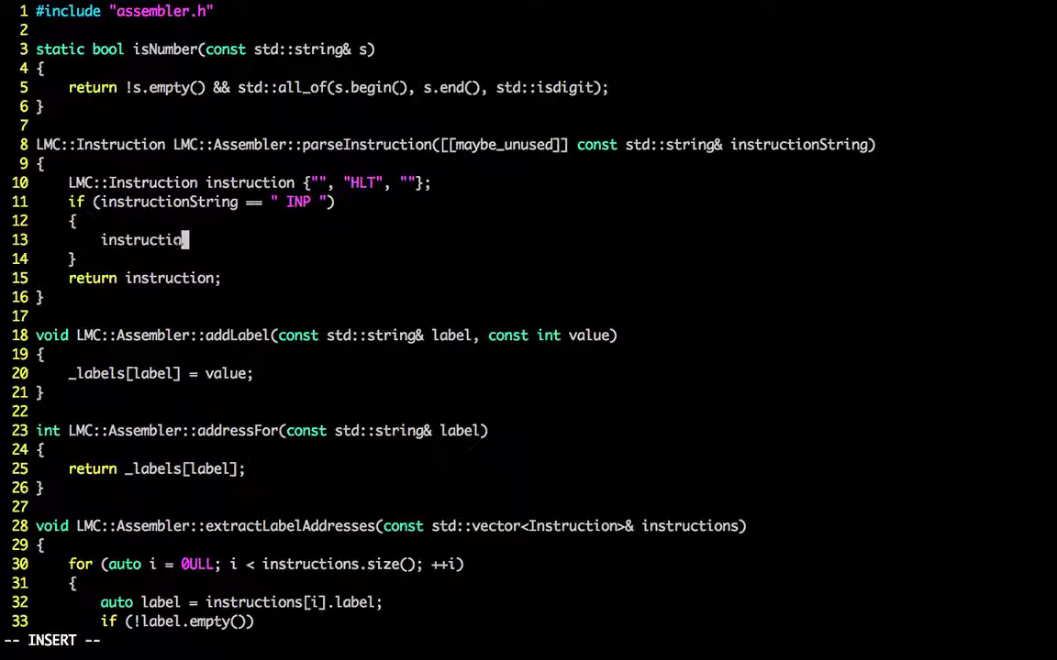
type(".code = \"INP\";")
key("Escape")
type(":w")
key("Return")
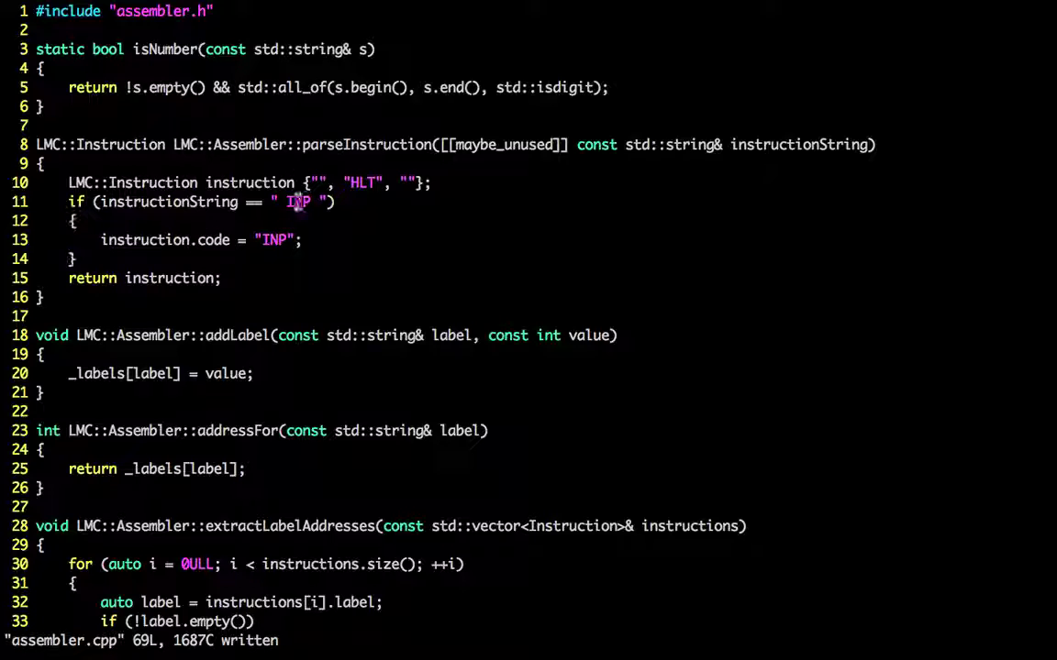
Step: Remove the [[maybe_unused]] attribute from the function and rerun :make test
left_click_drag(449, 144, 562, 144)
left_click(563, 144)
type("da[x:make test")
key("Return")
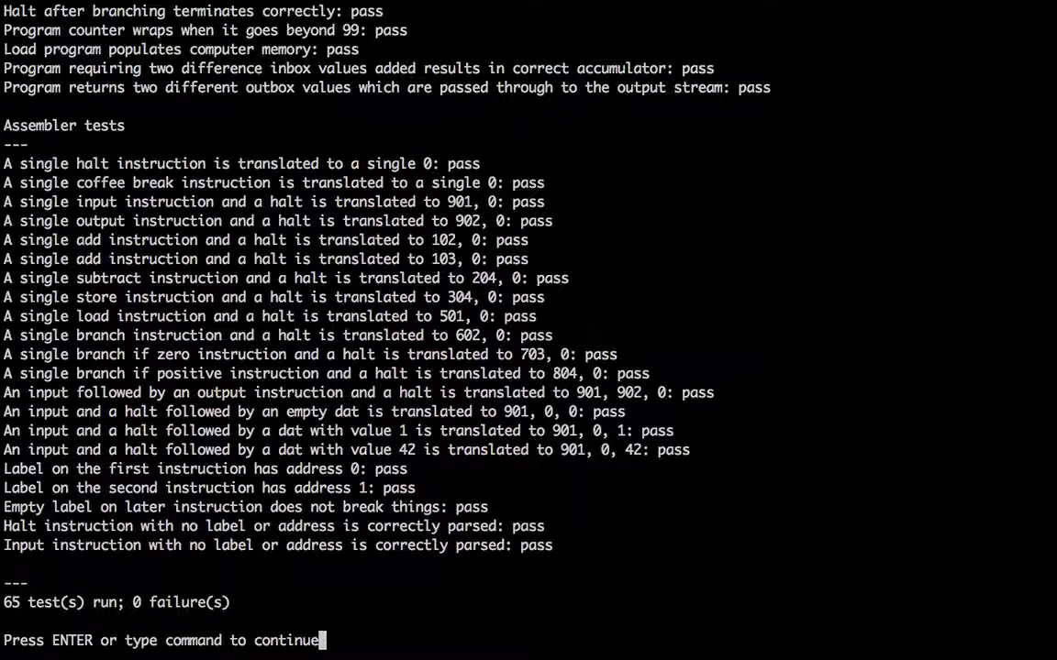
Step: Dismiss the passing test output and switch over to the browser
key("Return")
key("Return")
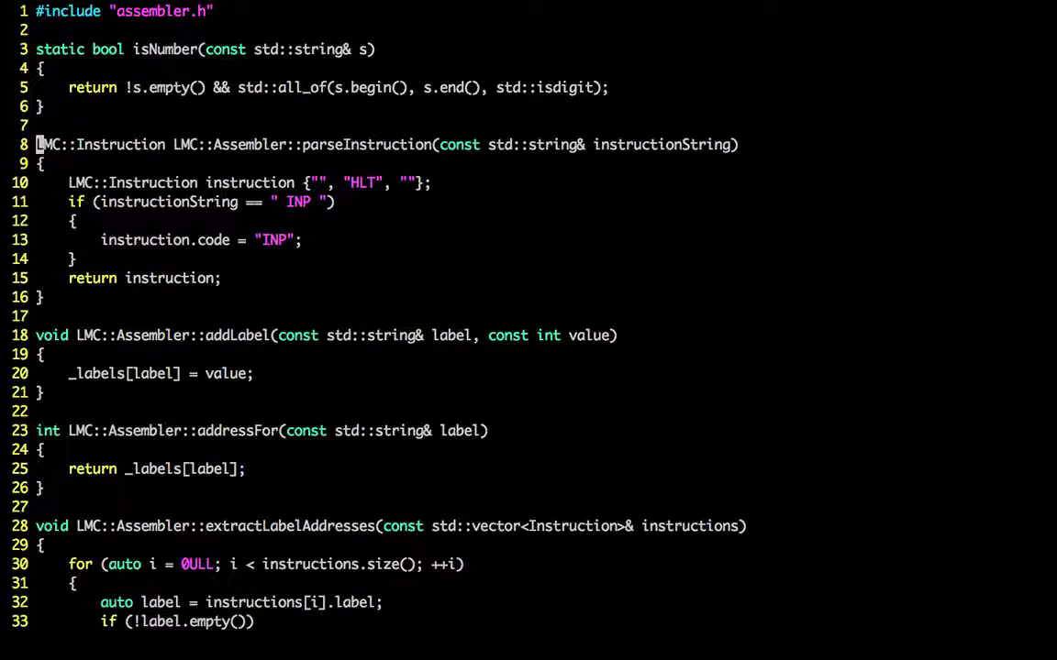
key("j")
key("j")
key("j")
key("super+Tab")
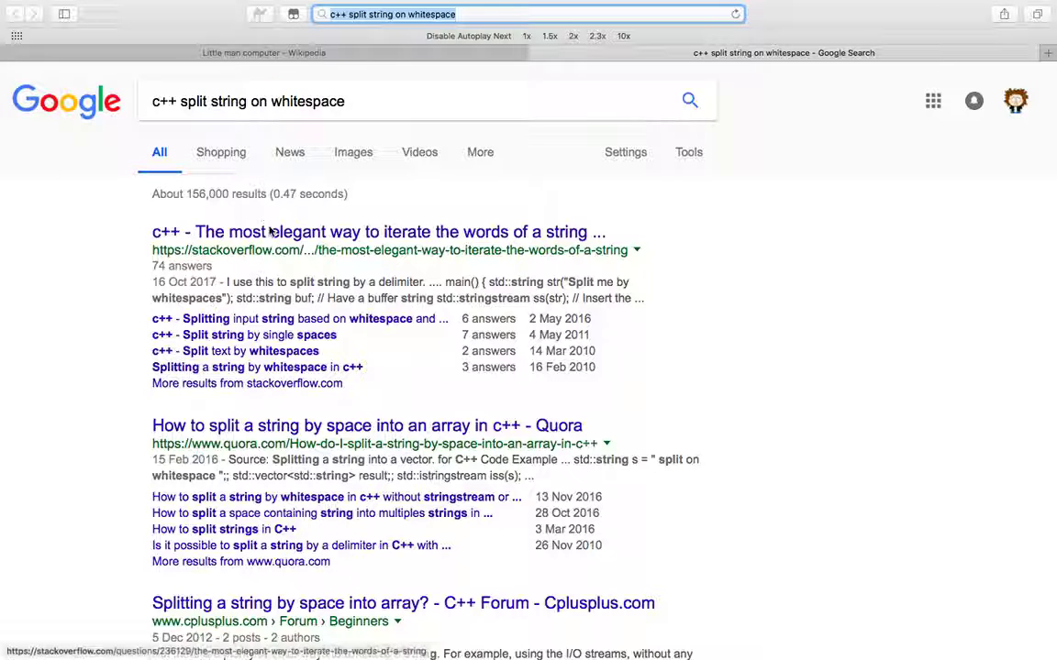
Step: Open the Stack Overflow question on the most elegant way to iterate the words of a string
left_click(270, 232)
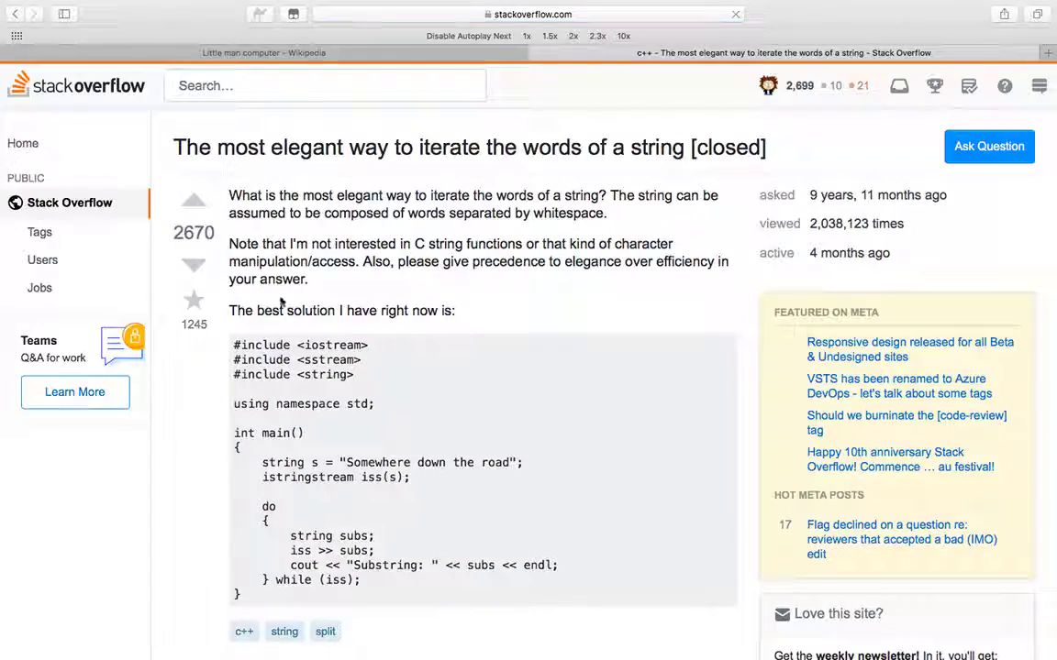
scroll(286, 310, "down", 5)
scroll(312, 367, "down", 5)
scroll(346, 409, "down", 5)
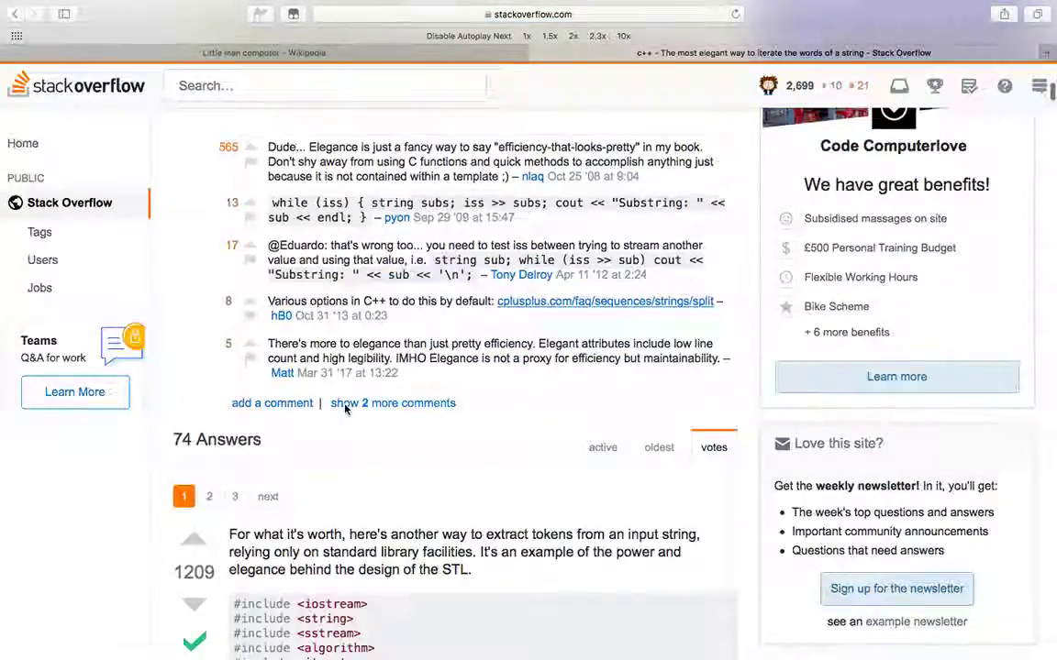
scroll(346, 409, "down", 5)
scroll(321, 440, "down", 4)
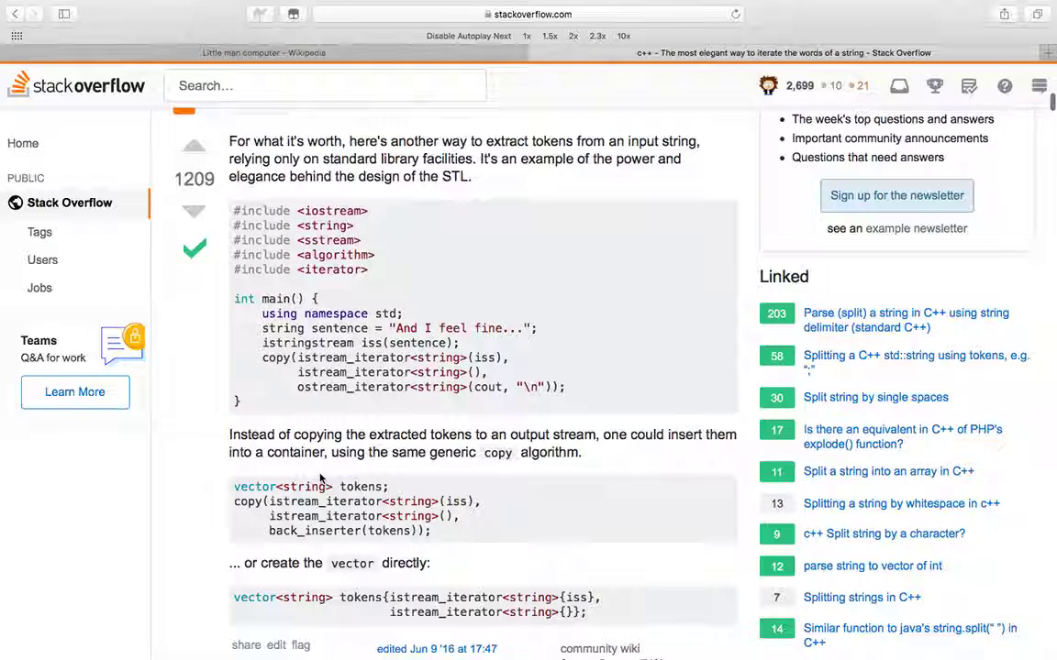
scroll(321, 479, "down", 3)
scroll(321, 477, "down", 5)
scroll(321, 474, "down", 4)
scroll(320, 474, "down", 4)
scroll(320, 475, "down", 4)
scroll(320, 475, "down", 4)
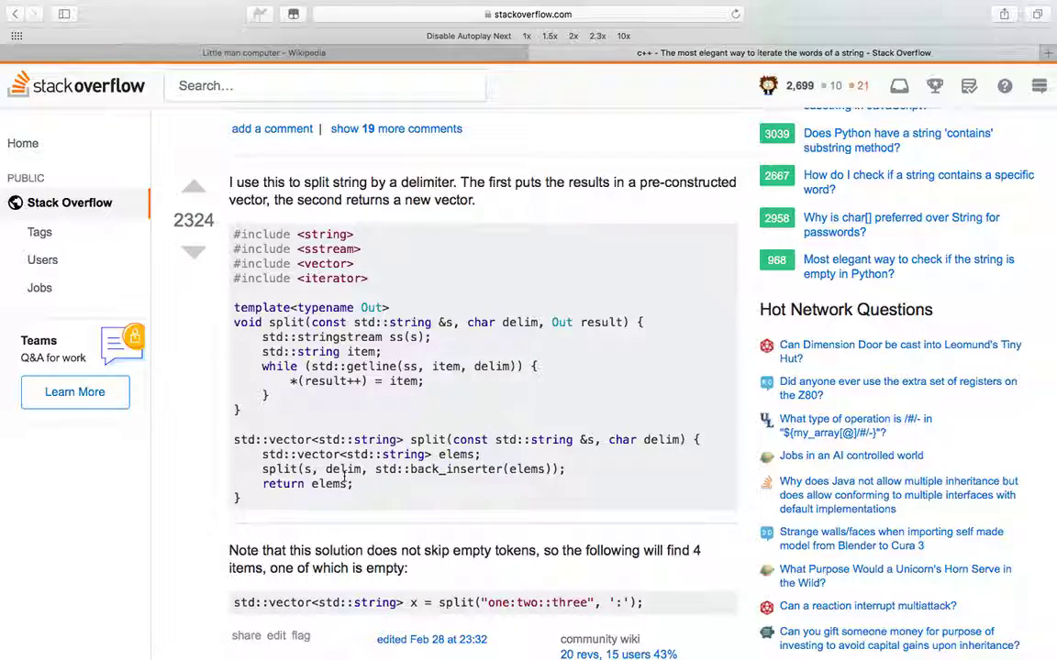
scroll(345, 474, "down", 5)
scroll(345, 475, "down", 3)
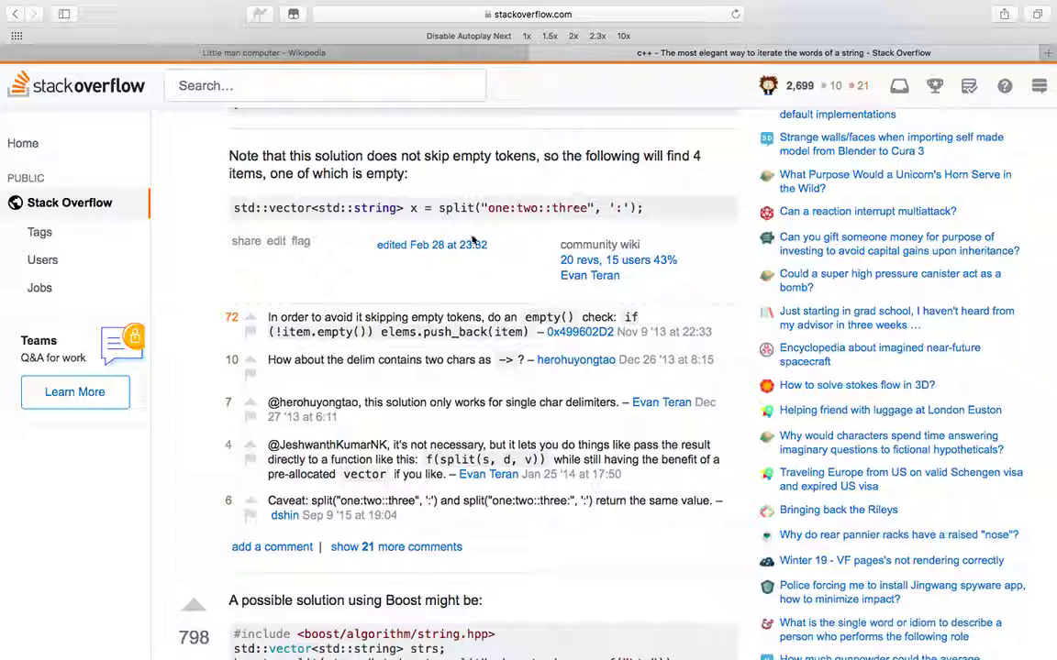
scroll(466, 239, "down", 3)
scroll(467, 238, "down", 2)
scroll(457, 231, "down", 3)
scroll(458, 236, "down", 1)
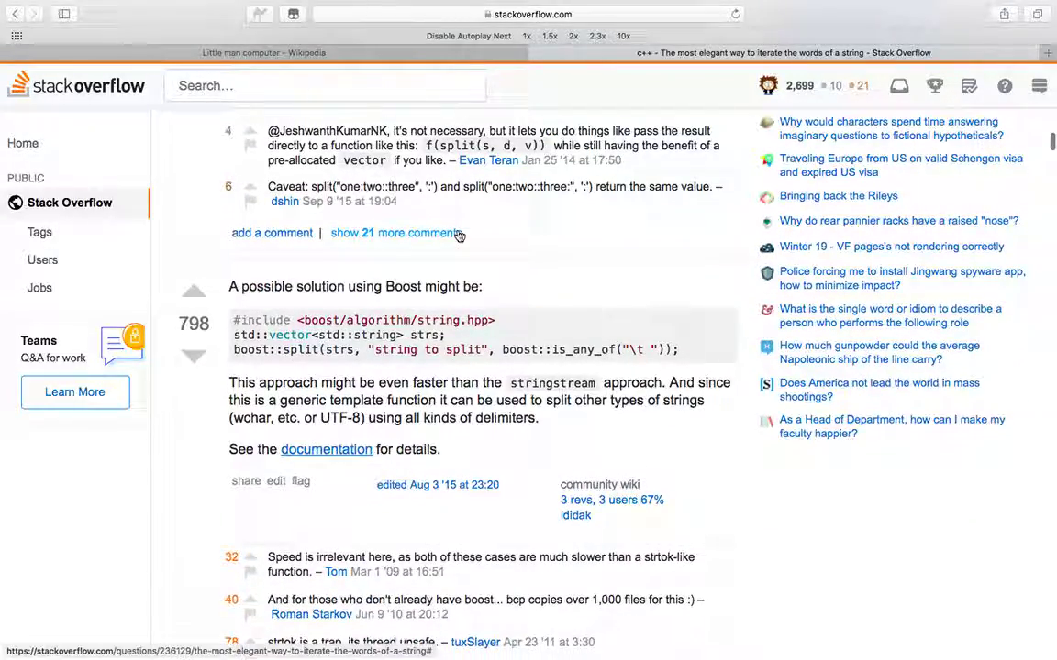
scroll(459, 234, "down", 5)
scroll(459, 234, "down", 5)
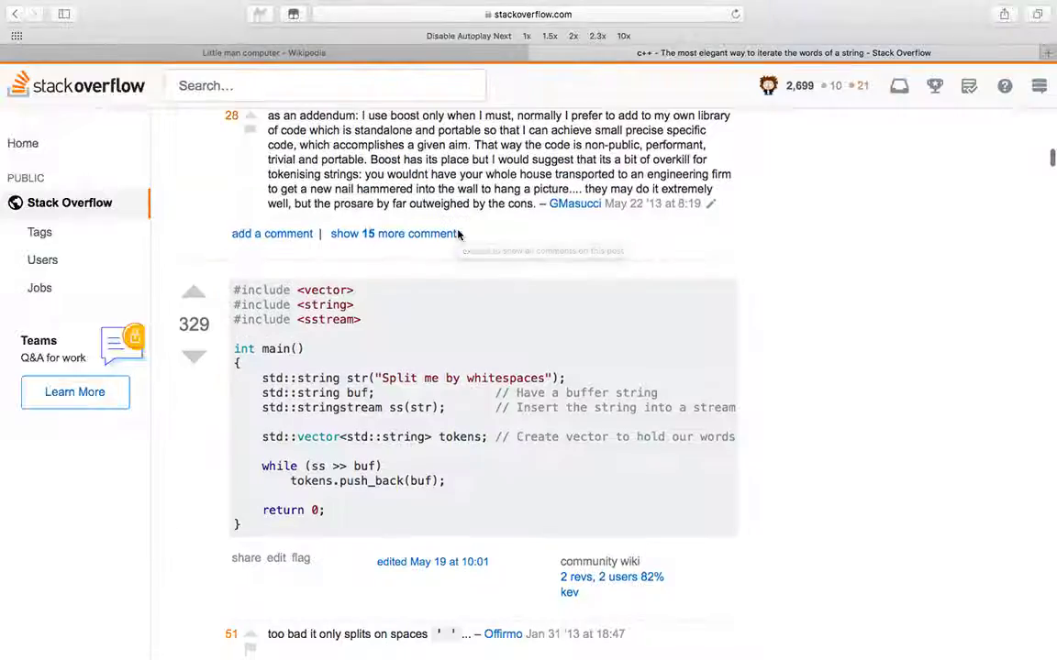
scroll(459, 235, "down", 5)
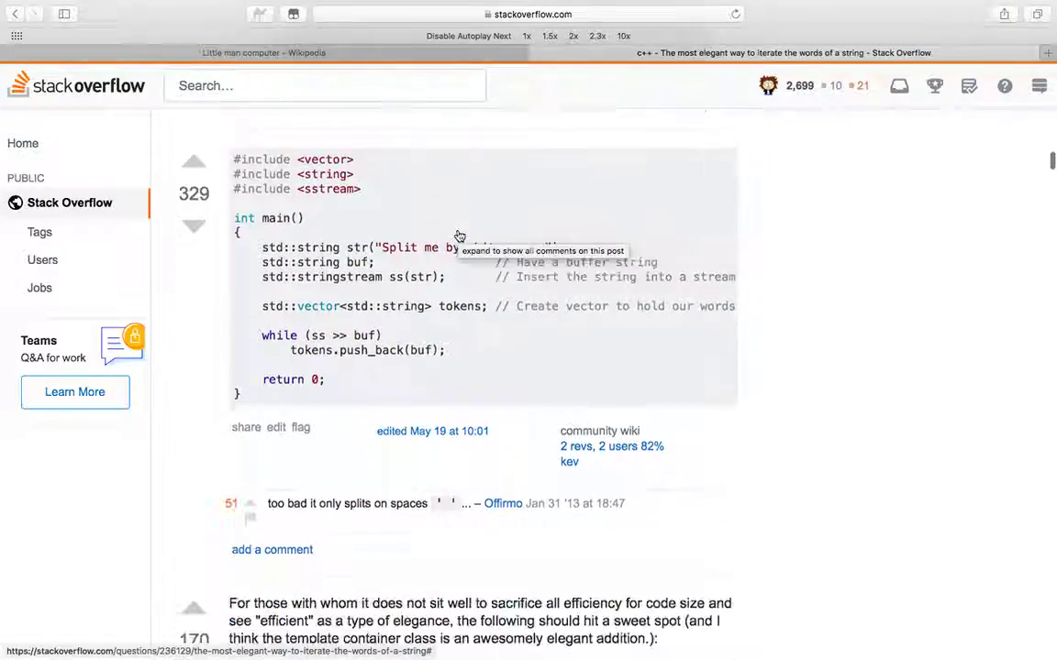
scroll(458, 235, "down", 5)
scroll(458, 235, "down", 5)
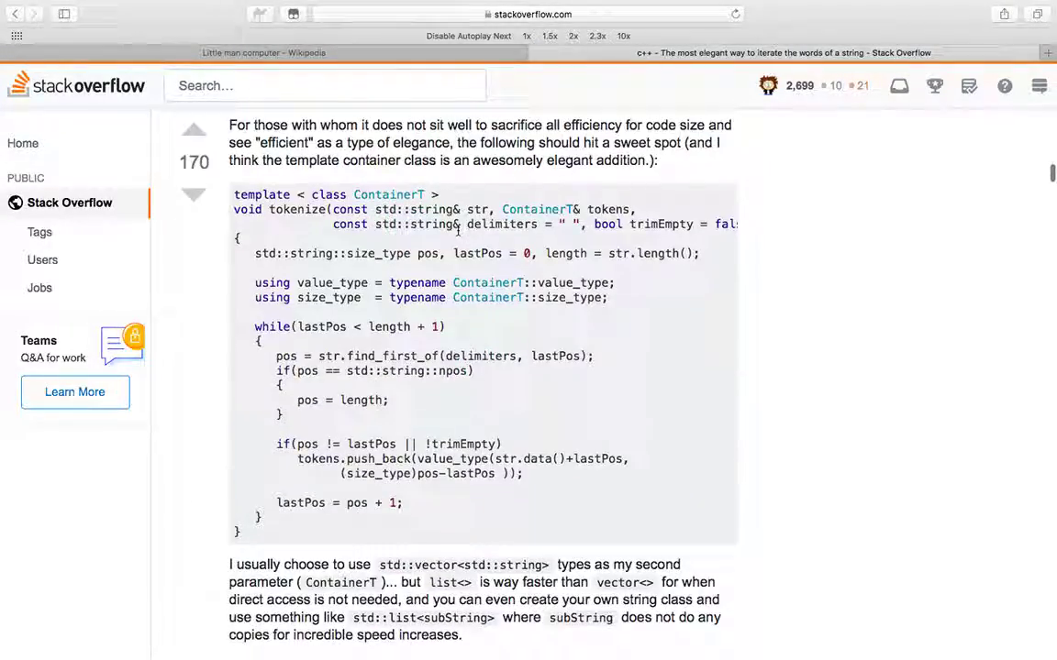
scroll(459, 235, "down", 5)
scroll(459, 291, "up", 5)
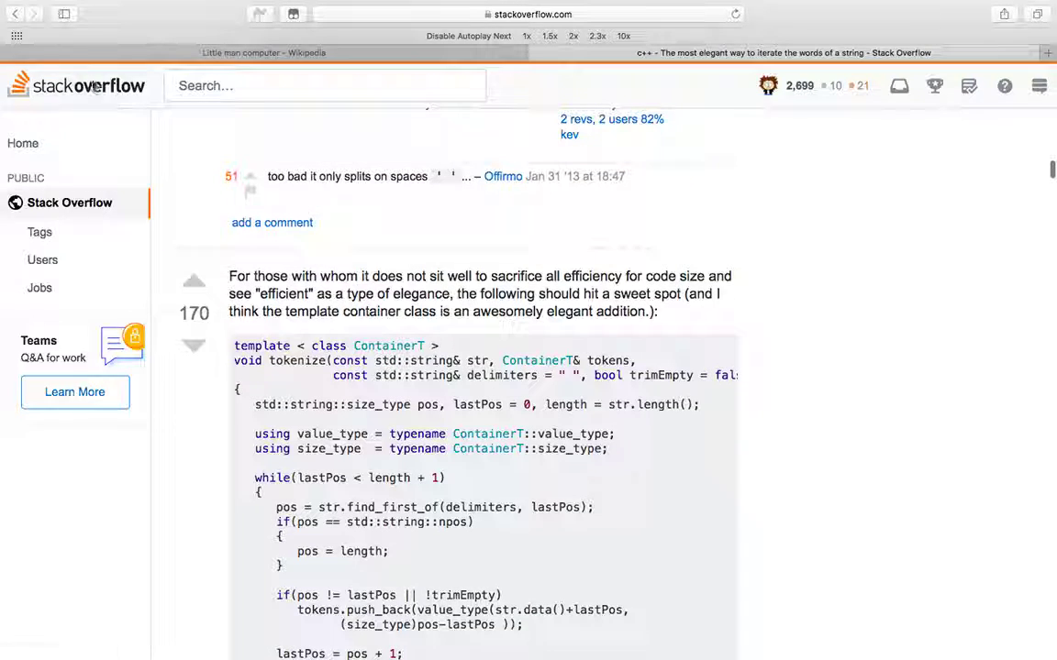
Step: Refine the Google search to variable whitespace, read the matching Stack Overflow question, and go back to the results
left_click(15, 13)
left_click(271, 101)
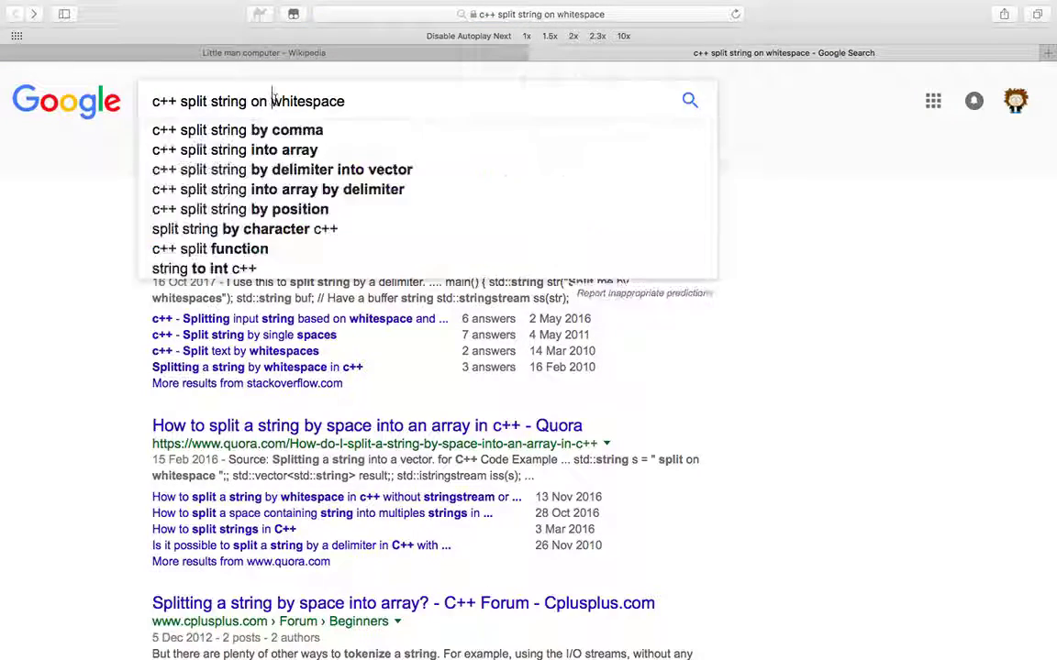
type("variable amou")
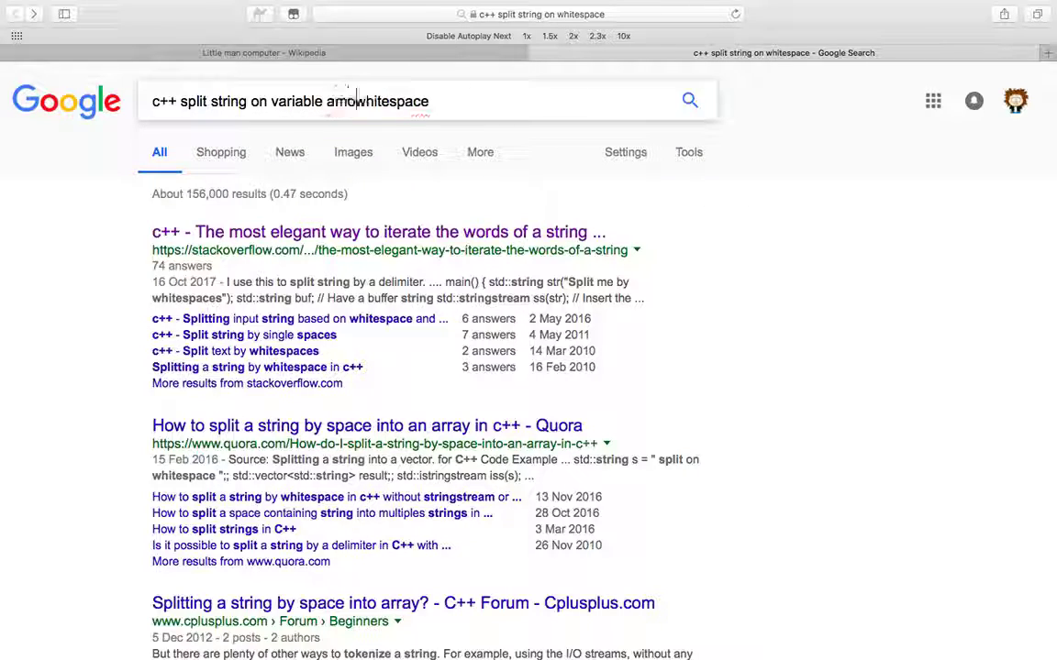
type("nt of")
key("Return")
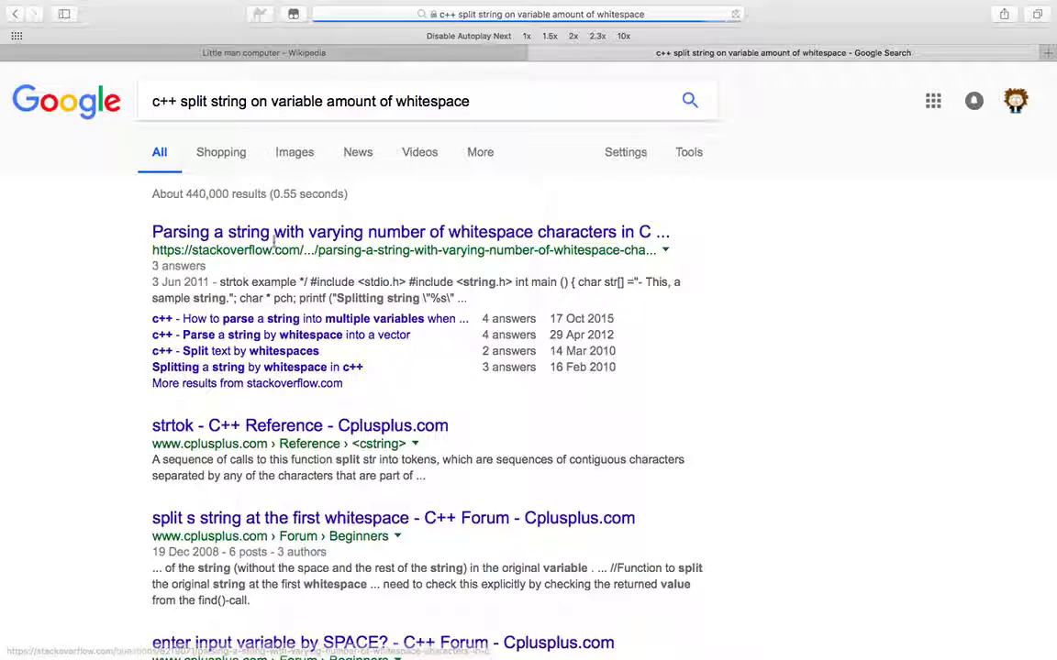
left_click(298, 232)
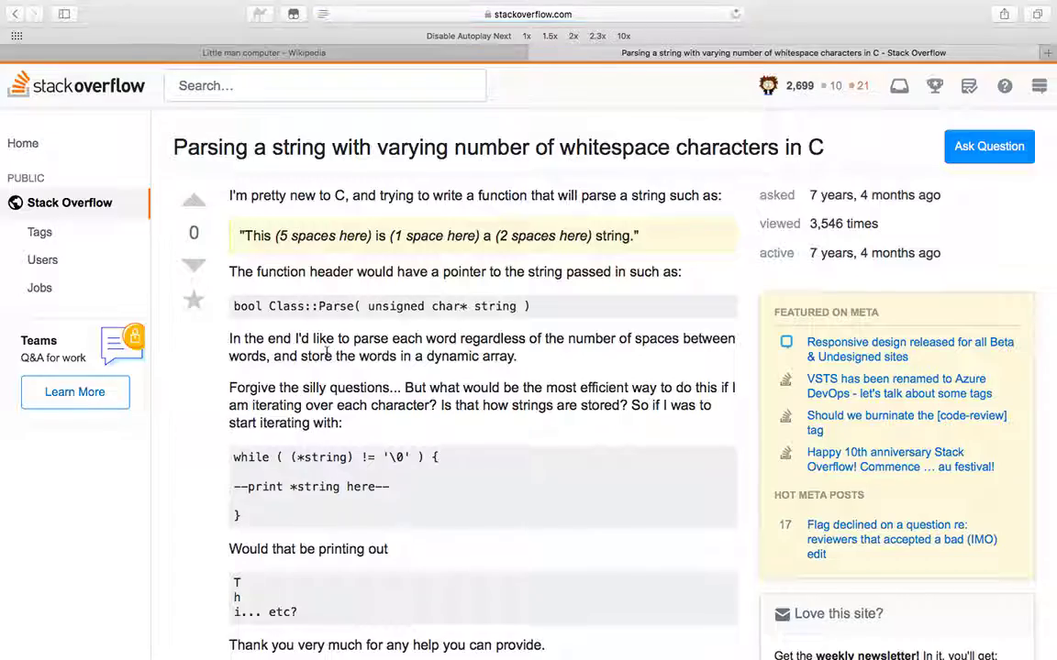
scroll(330, 385, "down", 1)
scroll(331, 385, "down", 3)
scroll(330, 385, "down", 5)
scroll(330, 386, "down", 3)
scroll(331, 385, "down", 2)
scroll(330, 385, "down", 5)
scroll(330, 385, "down", 3)
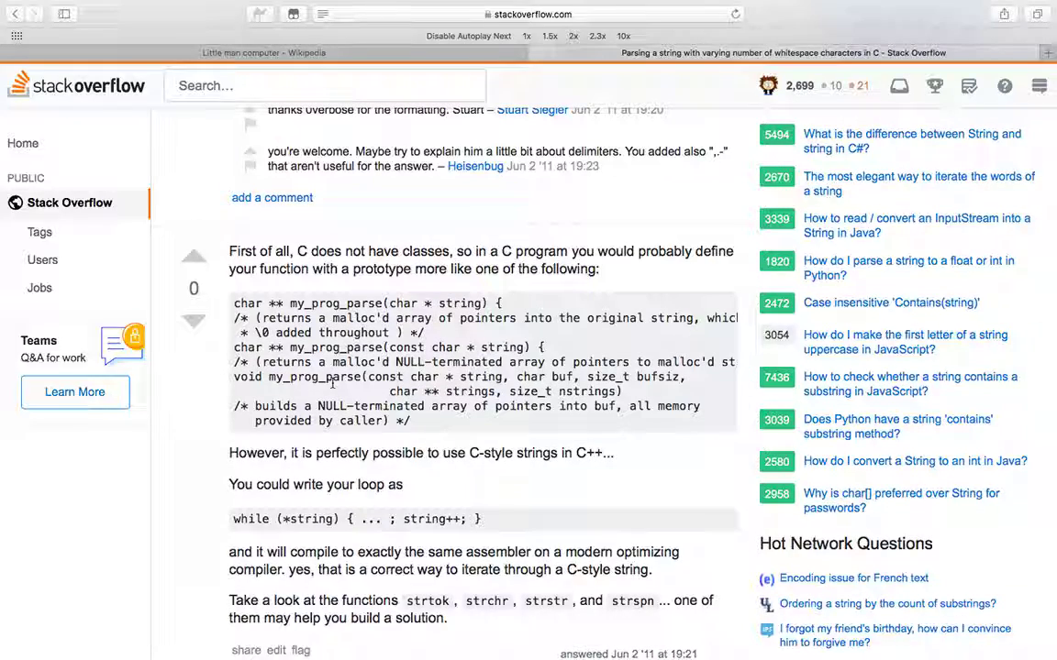
left_click(14, 13)
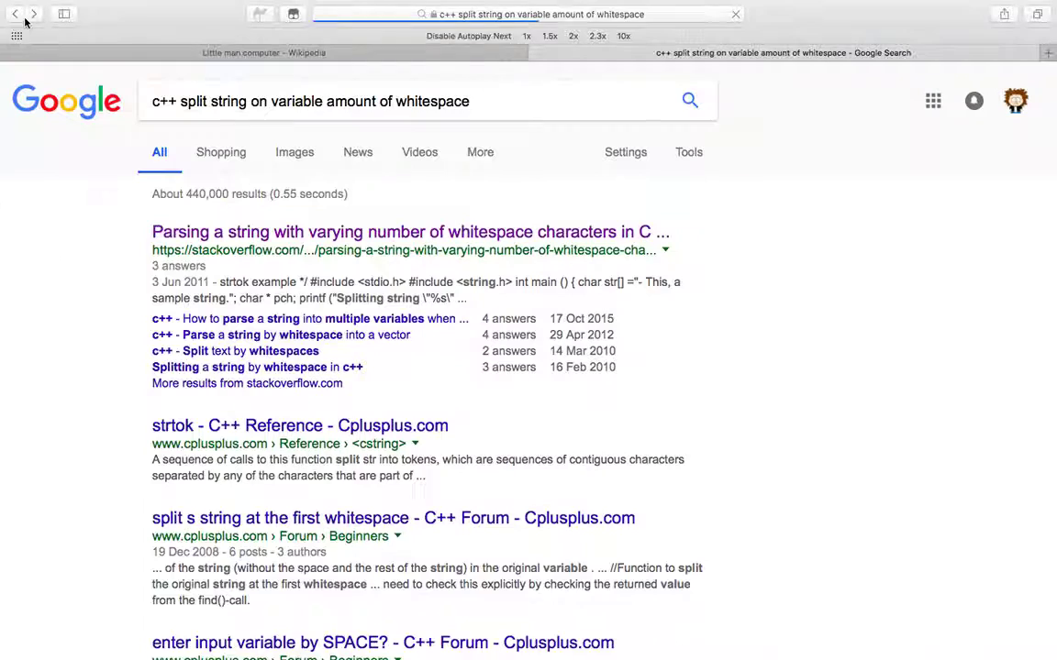
scroll(435, 374, "down", 3)
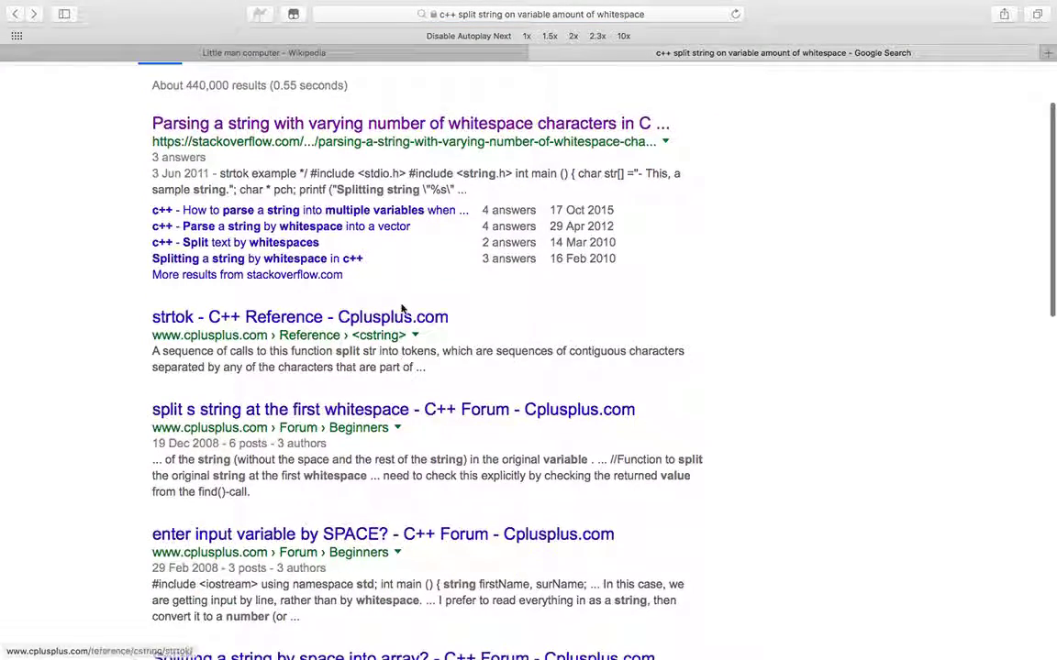
Step: Open the cplusplus.com strtok reference from the search results
left_click(402, 317)
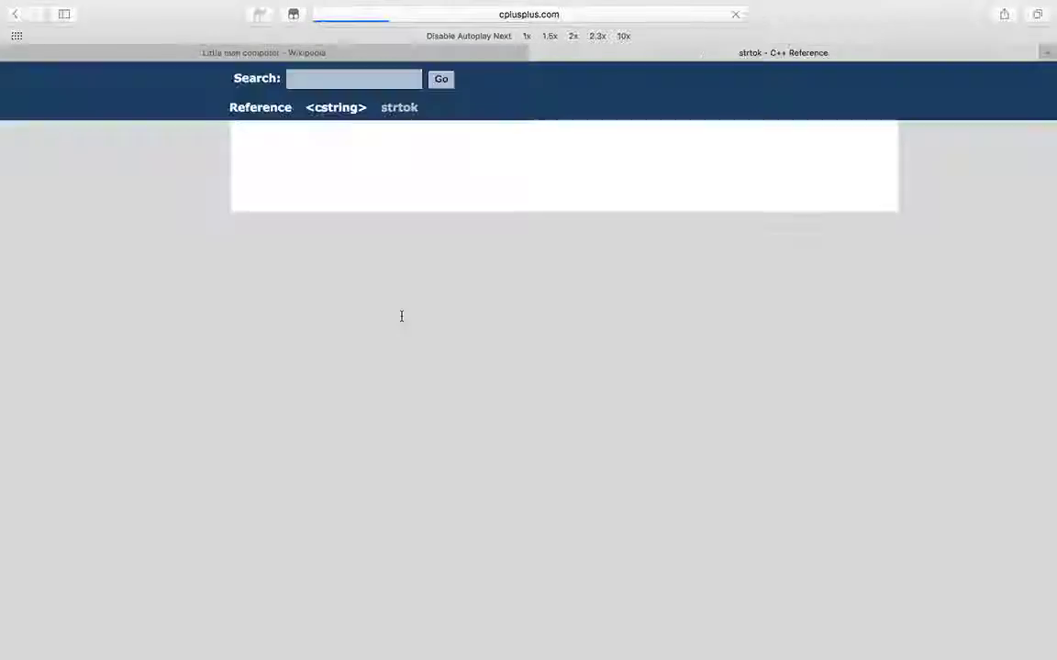
scroll(401, 317, "down", 8)
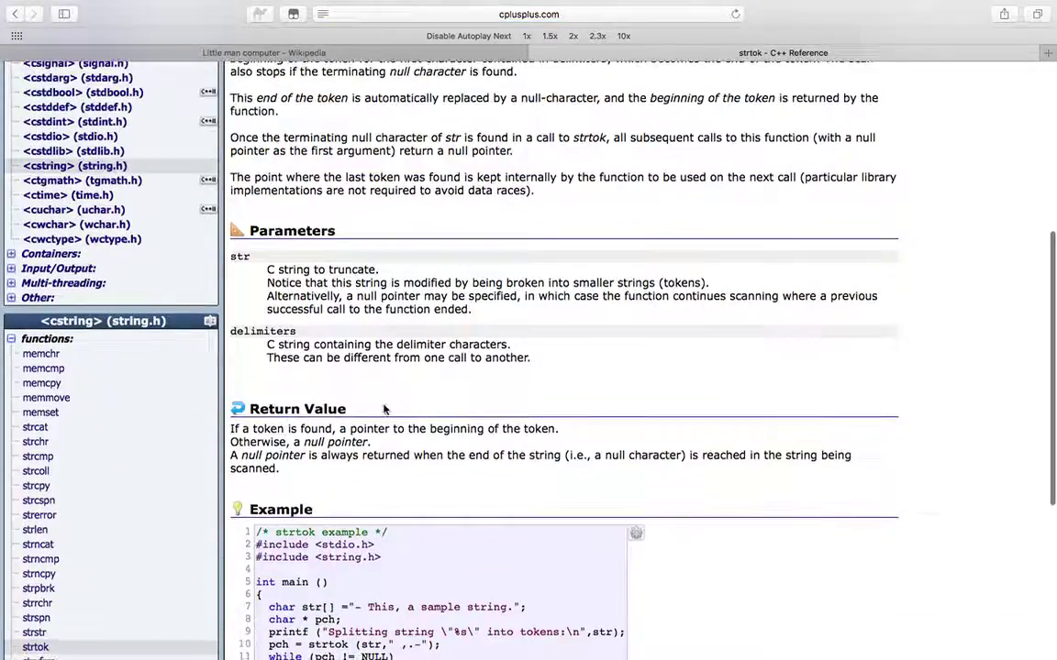
scroll(394, 367, "down", 4)
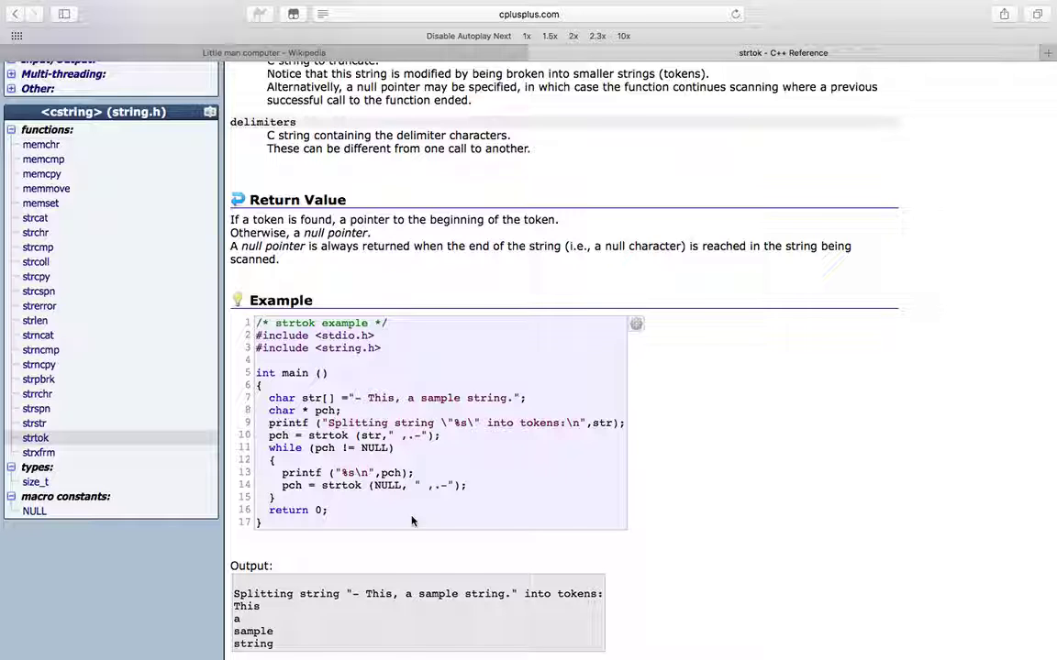
scroll(412, 521, "up", 10)
scroll(411, 517, "down", 10)
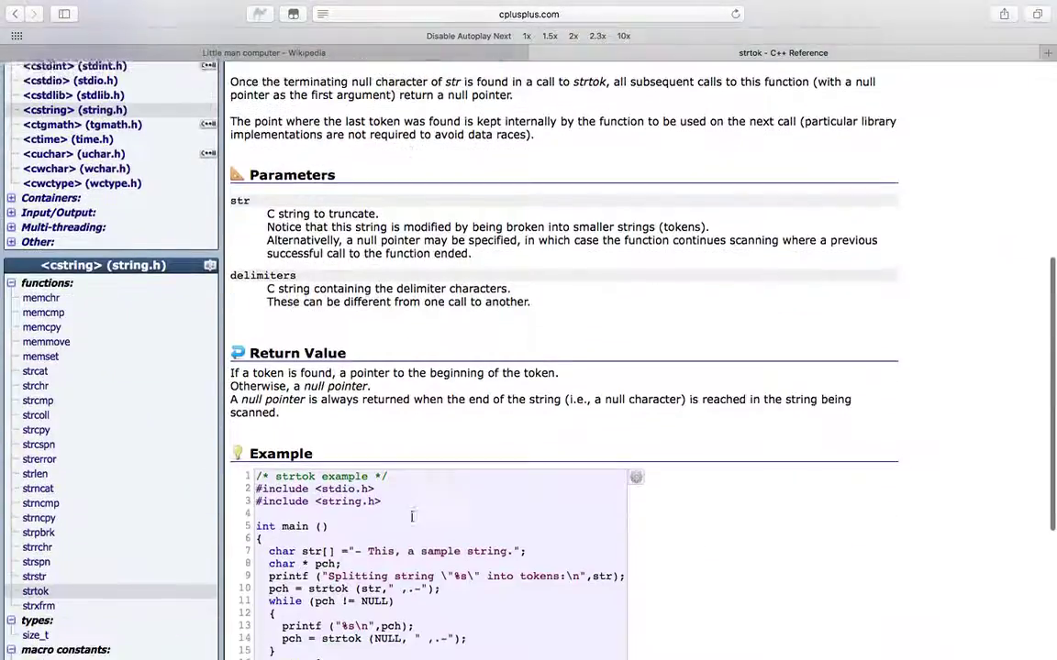
scroll(412, 519, "down", 2)
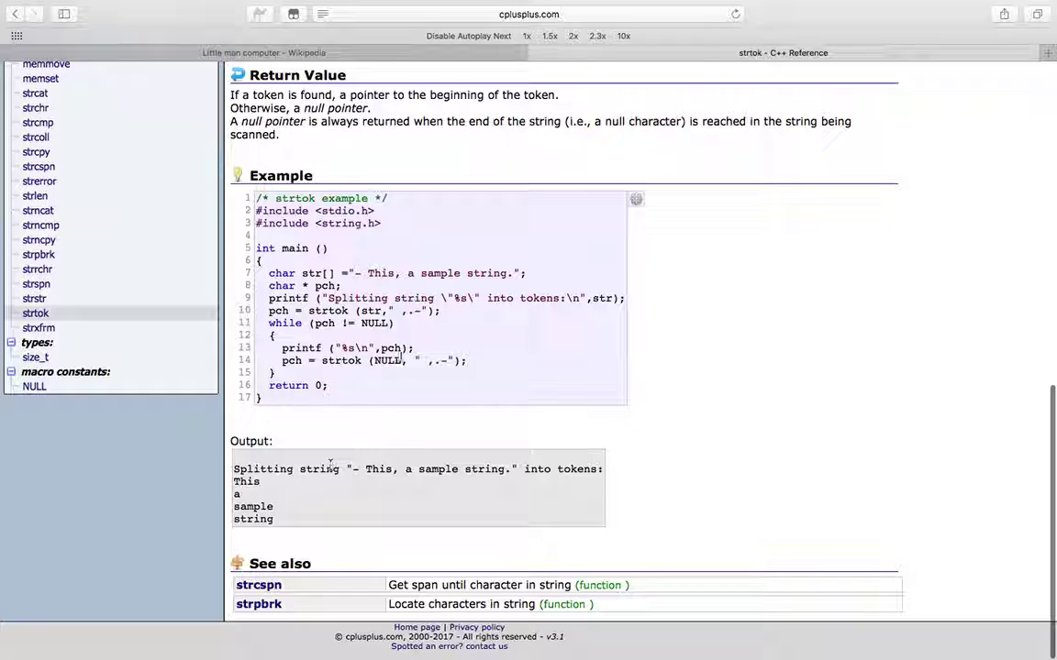
scroll(403, 360, "up", 2)
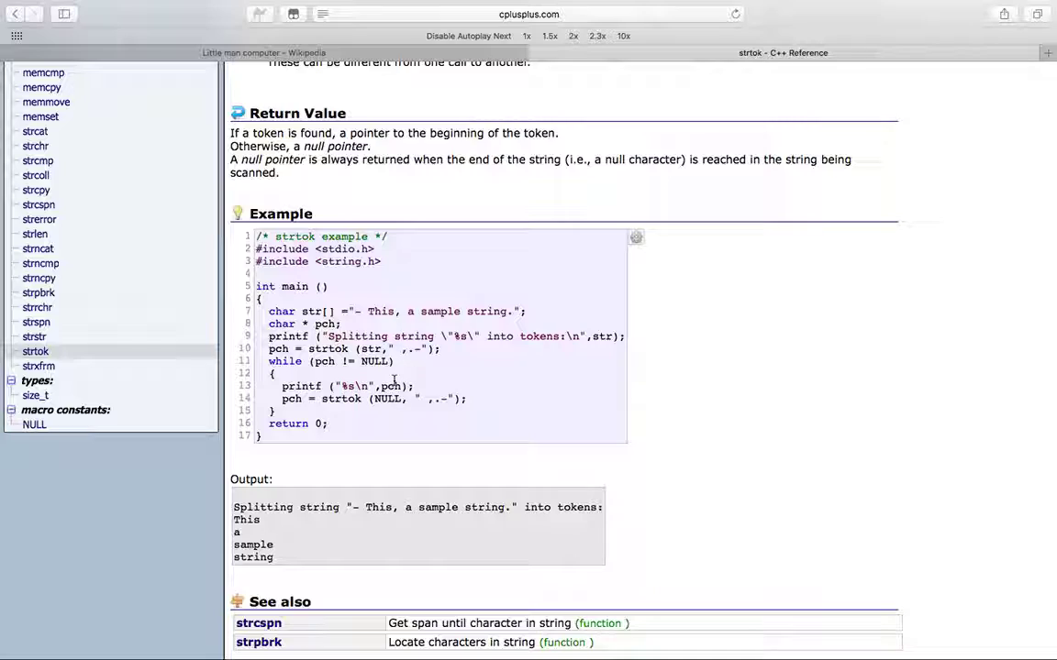
Step: From the results, revisit the varying-whitespace question, then reopen the iterate-words-of-a-string thread
key("super+Left")
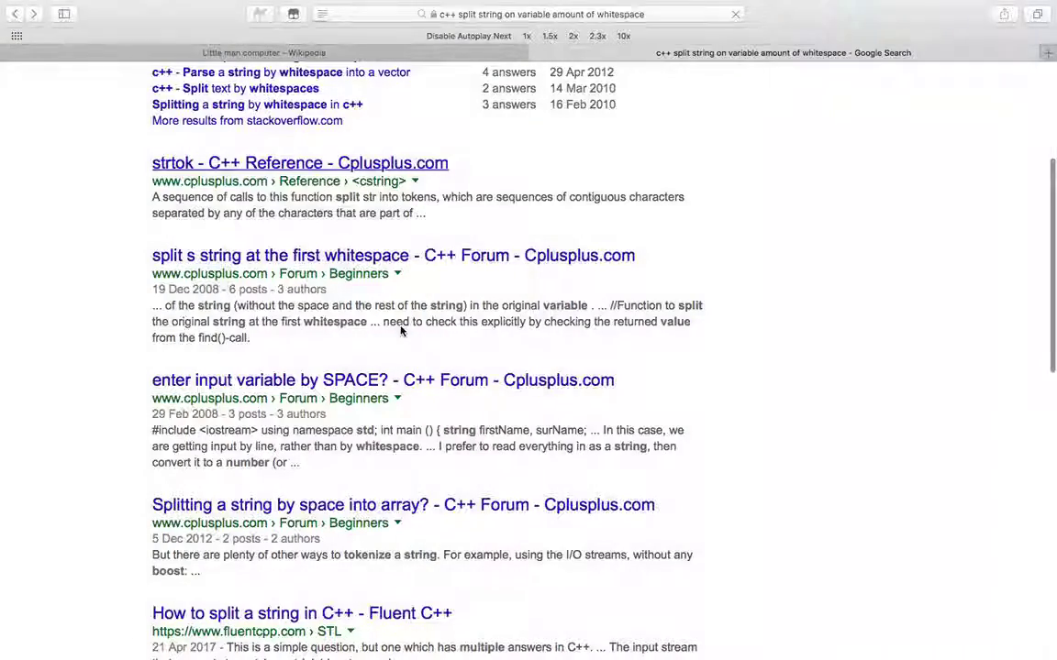
scroll(401, 332, "down", 5)
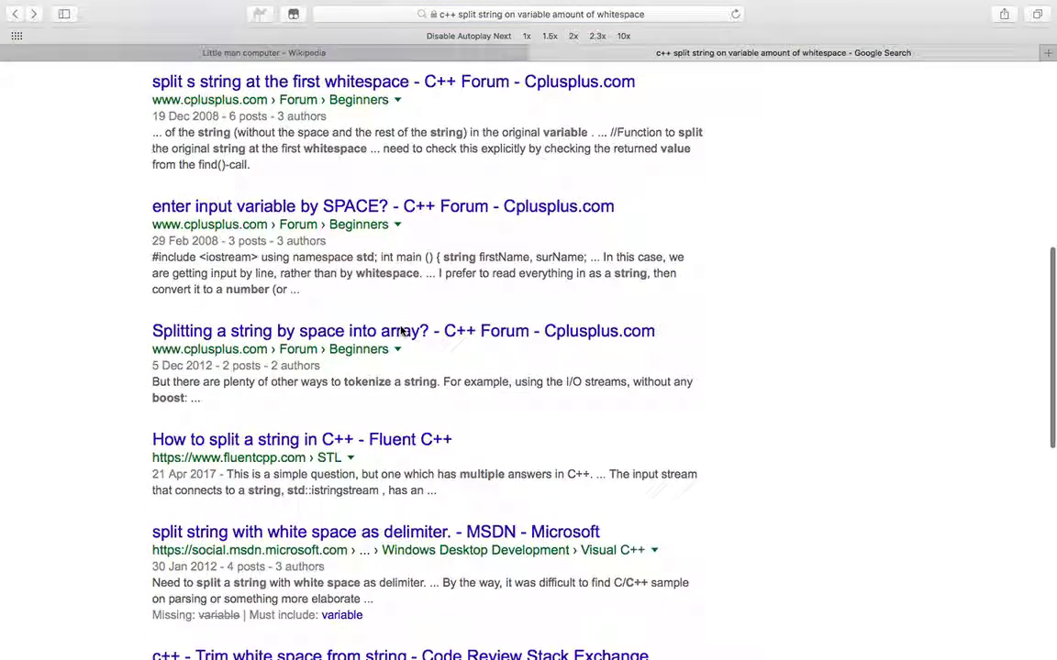
scroll(401, 331, "down", 2)
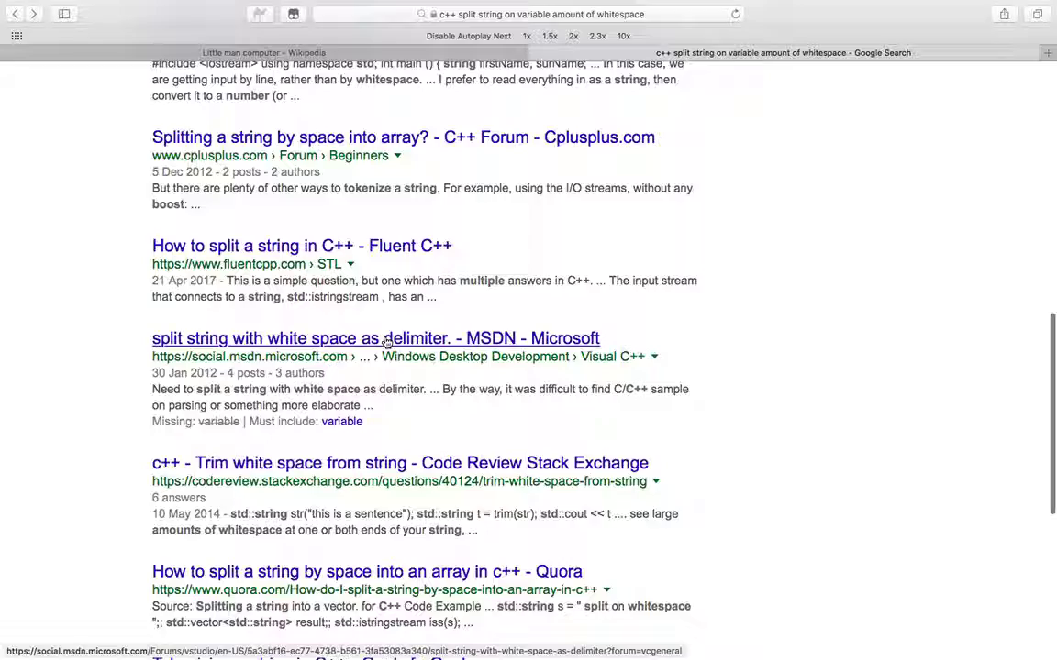
scroll(386, 341, "up", 8)
scroll(386, 341, "up", 2)
scroll(386, 341, "up", 3)
scroll(386, 341, "up", 3)
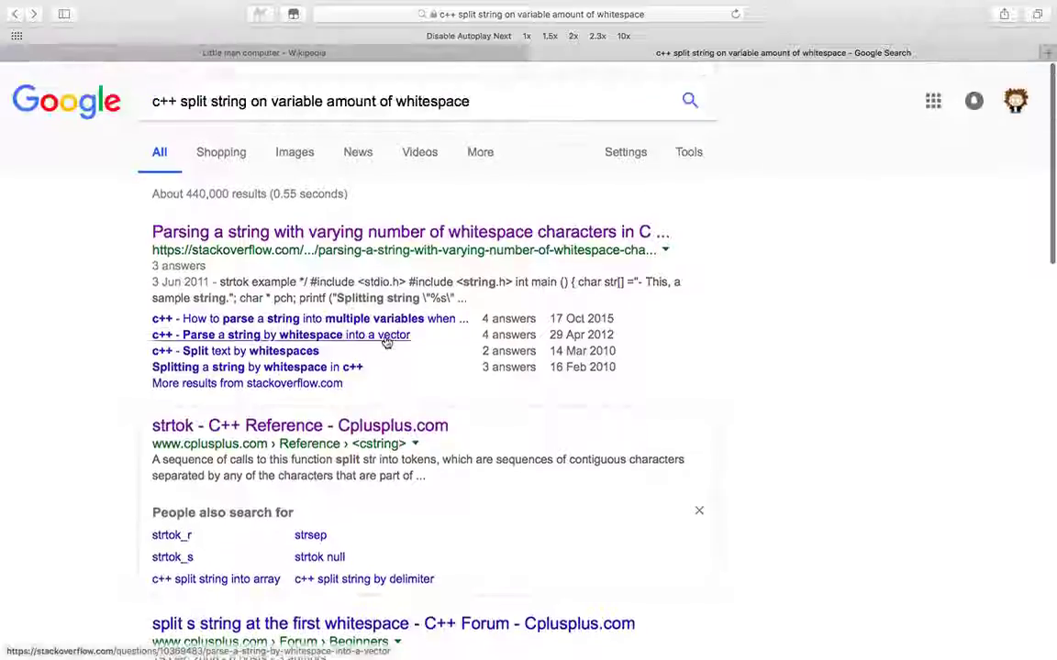
left_click(366, 234)
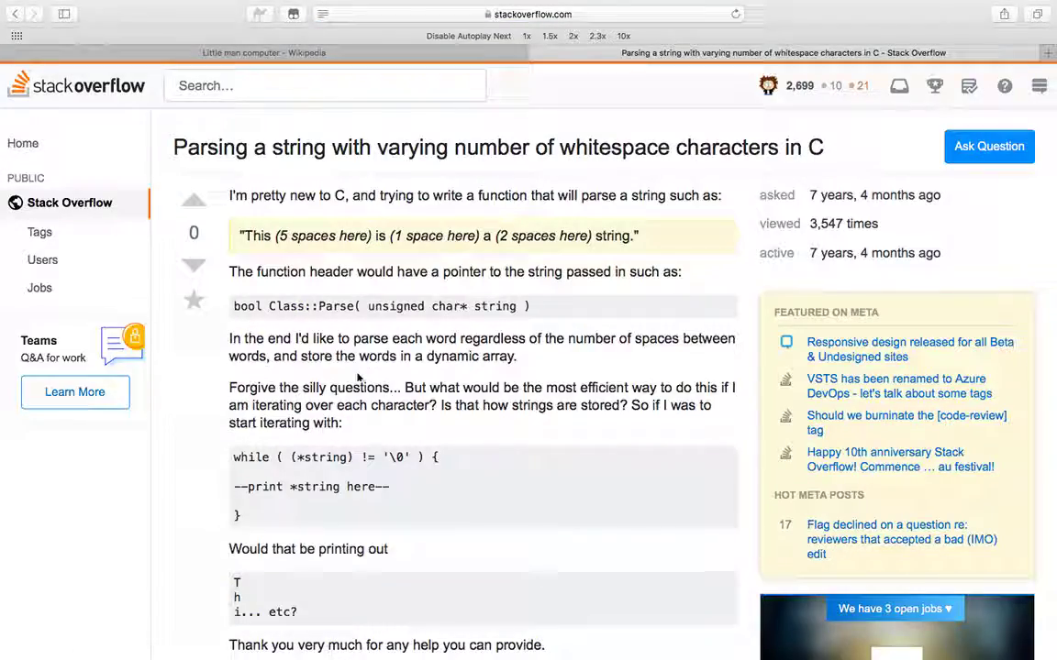
scroll(358, 378, "left", 5)
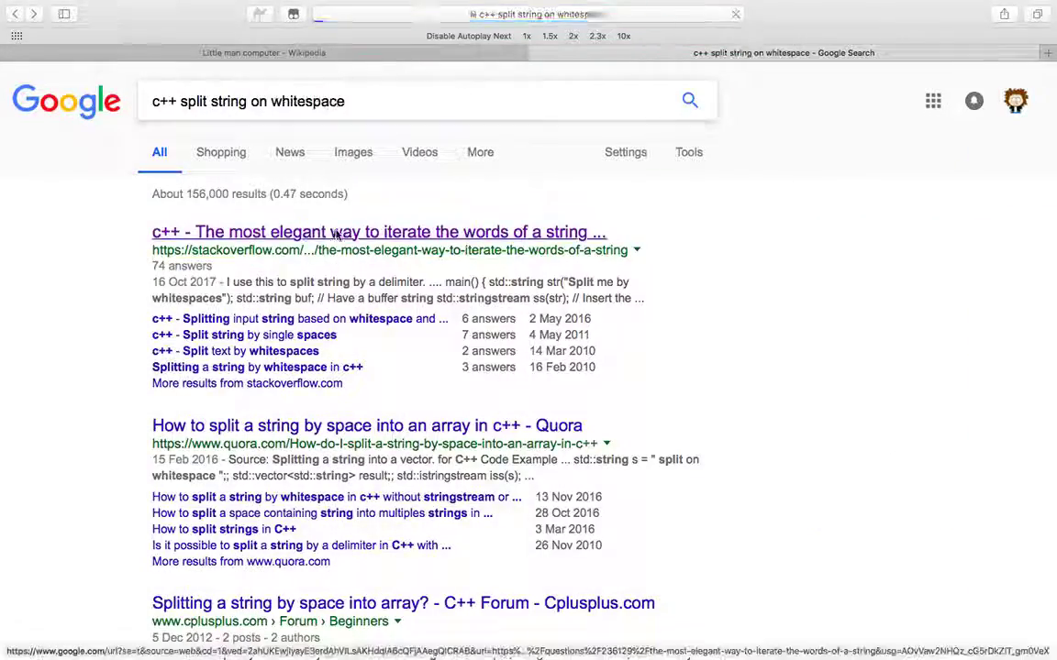
left_click(334, 232)
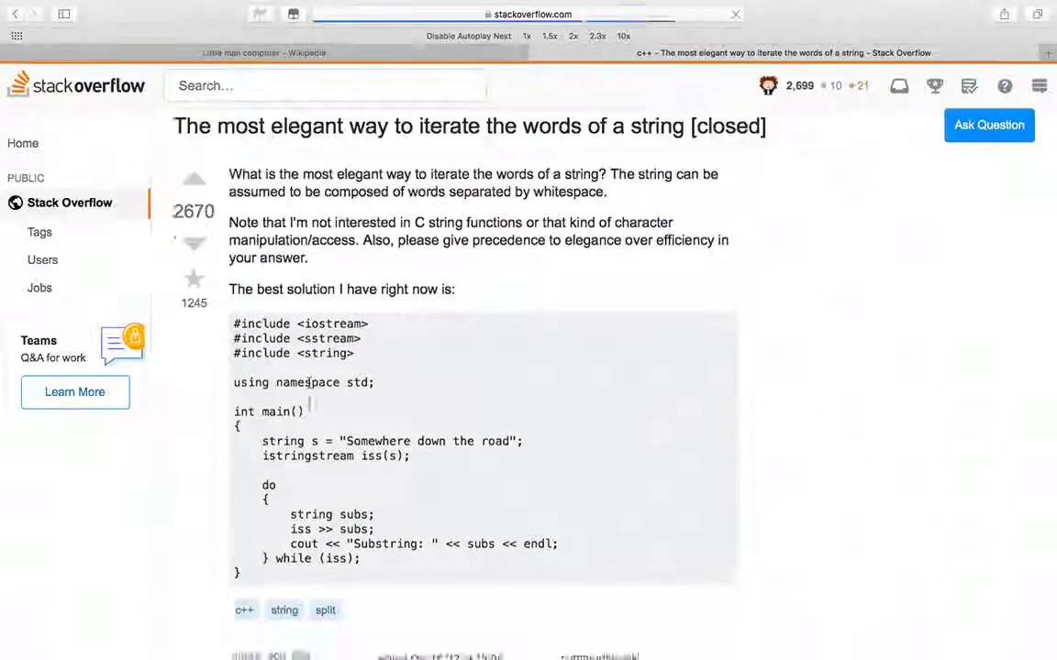
scroll(310, 408, "down", 10)
scroll(310, 408, "down", 5)
scroll(310, 408, "down", 4)
scroll(310, 408, "down", 3)
scroll(310, 408, "down", 2)
scroll(310, 409, "down", 5)
scroll(310, 408, "down", 3)
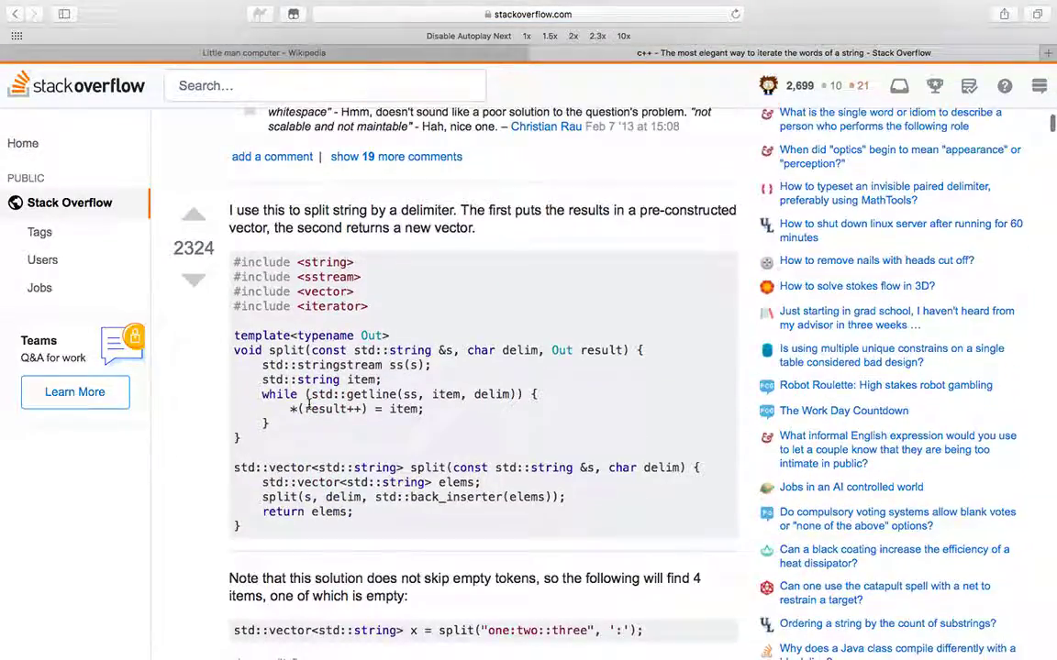
scroll(310, 409, "down", 1)
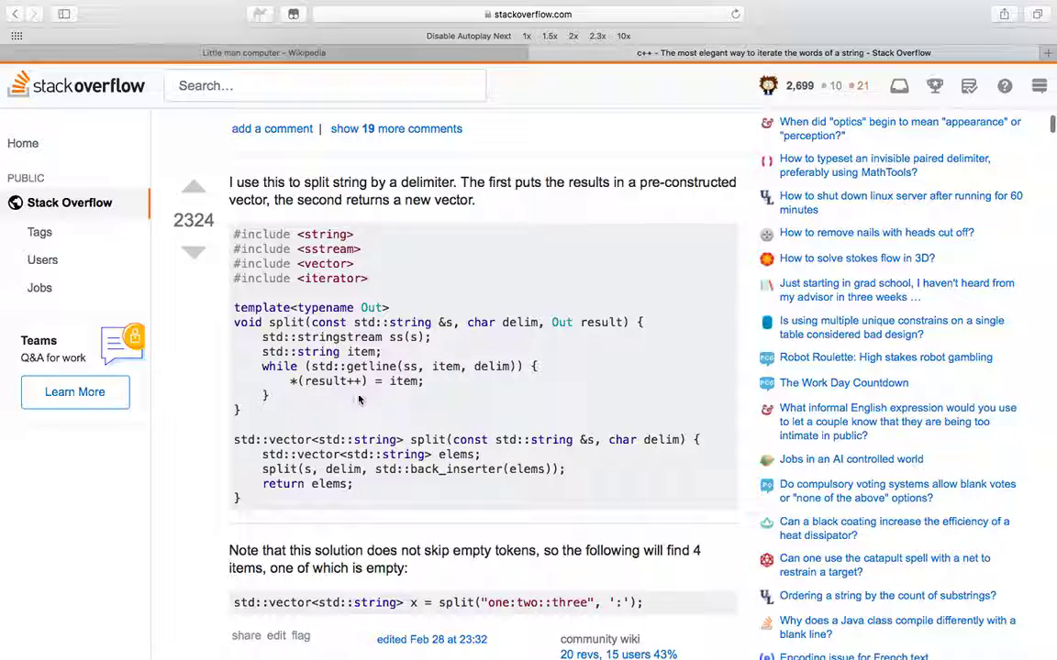
scroll(360, 399, "down", 2)
scroll(360, 400, "down", 1)
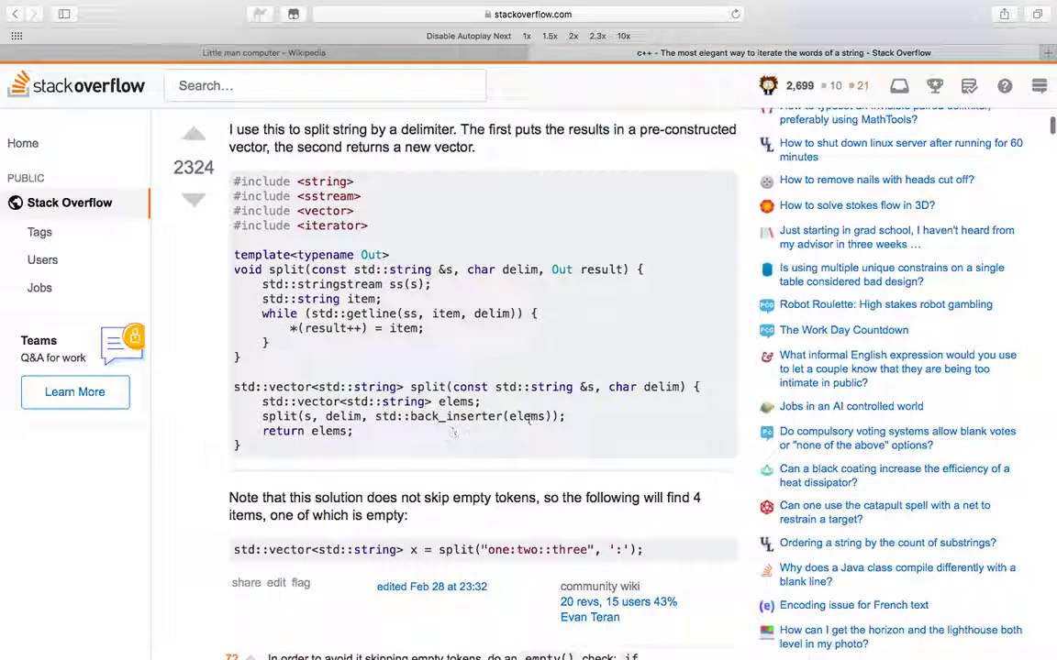
scroll(559, 420, "down", 5)
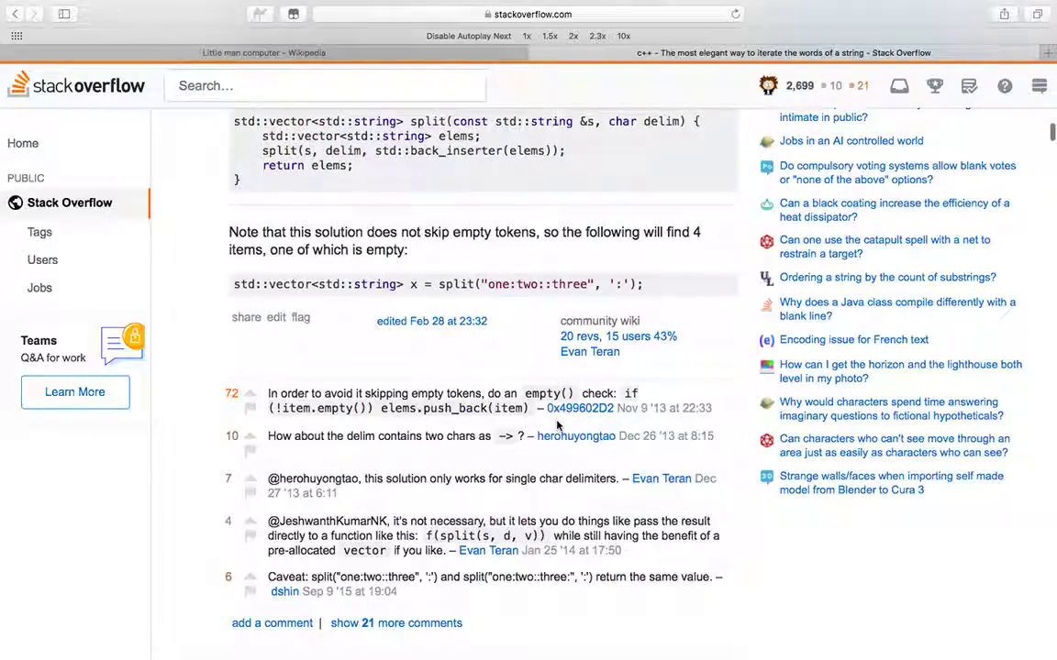
scroll(557, 425, "up", 3)
scroll(500, 377, "up", 1)
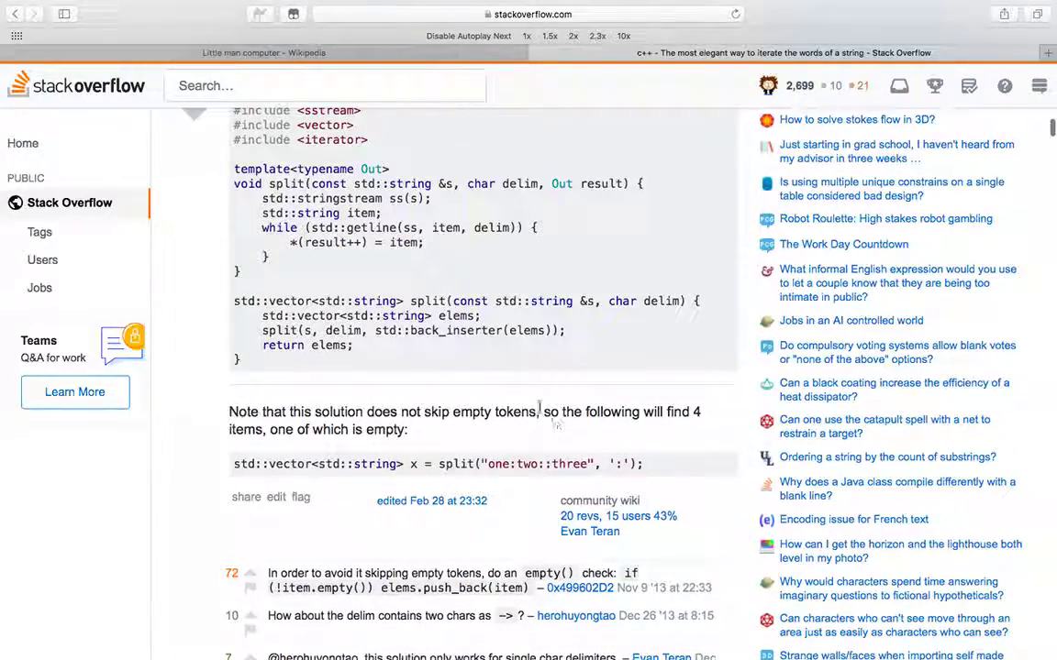
scroll(467, 441, "down", 4)
scroll(467, 441, "down", 3)
scroll(465, 352, "down", 3)
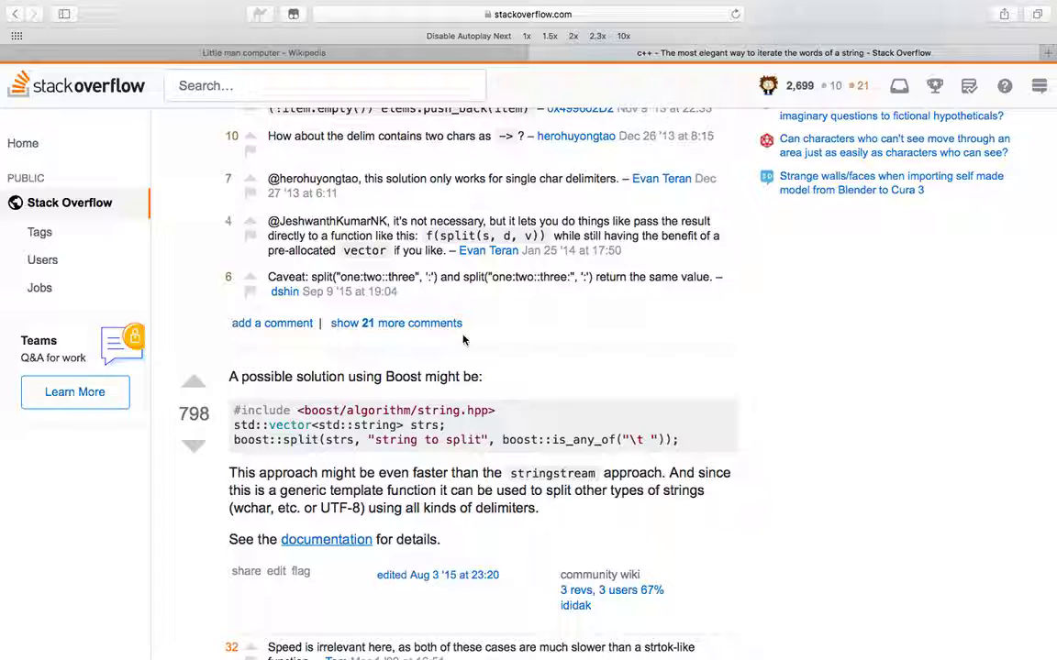
scroll(463, 340, "down", 4)
scroll(463, 340, "down", 4)
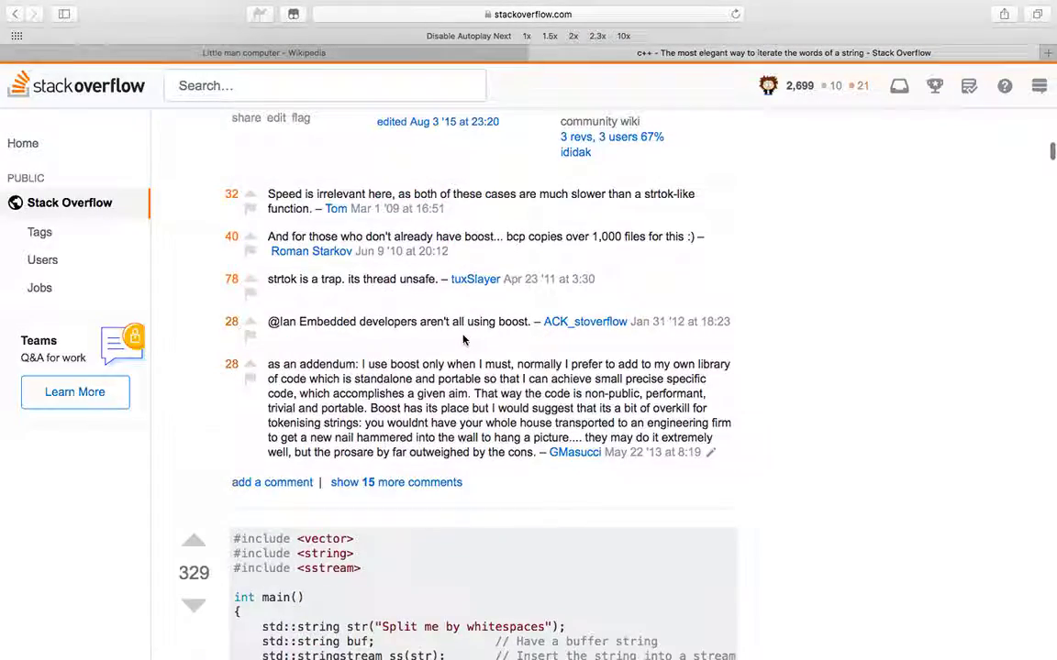
scroll(463, 340, "down", 2)
scroll(463, 340, "down", 3)
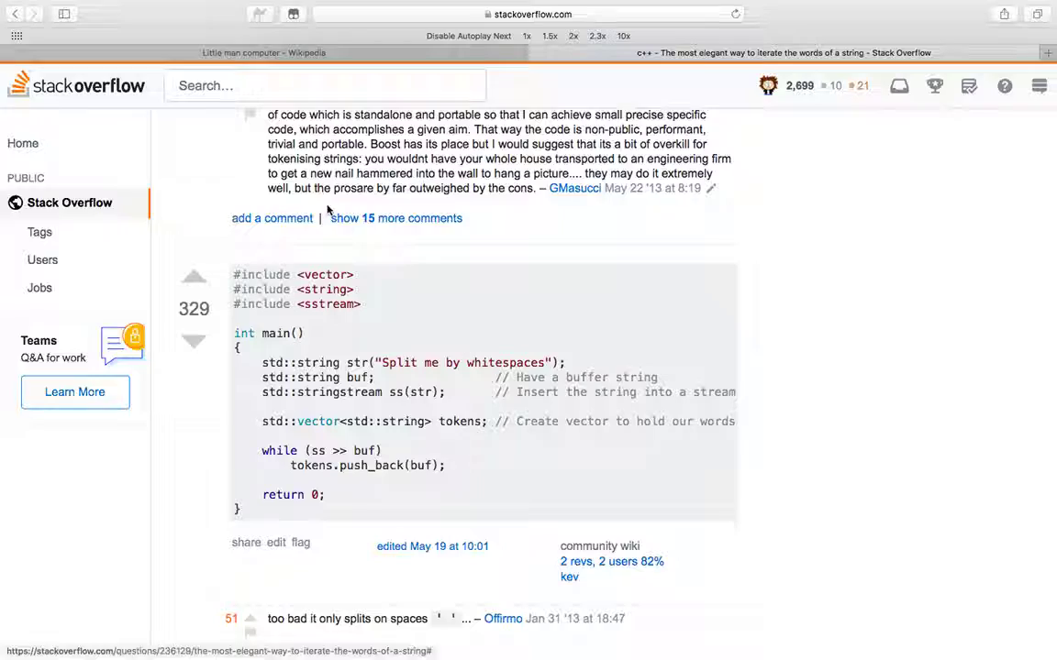
scroll(327, 209, "up", 1)
scroll(328, 209, "up", 10)
scroll(327, 209, "up", 3)
Step: Search Google for std::split c++ and read the Stack Overflow question on splitting a string with tokens
left_click(452, 13)
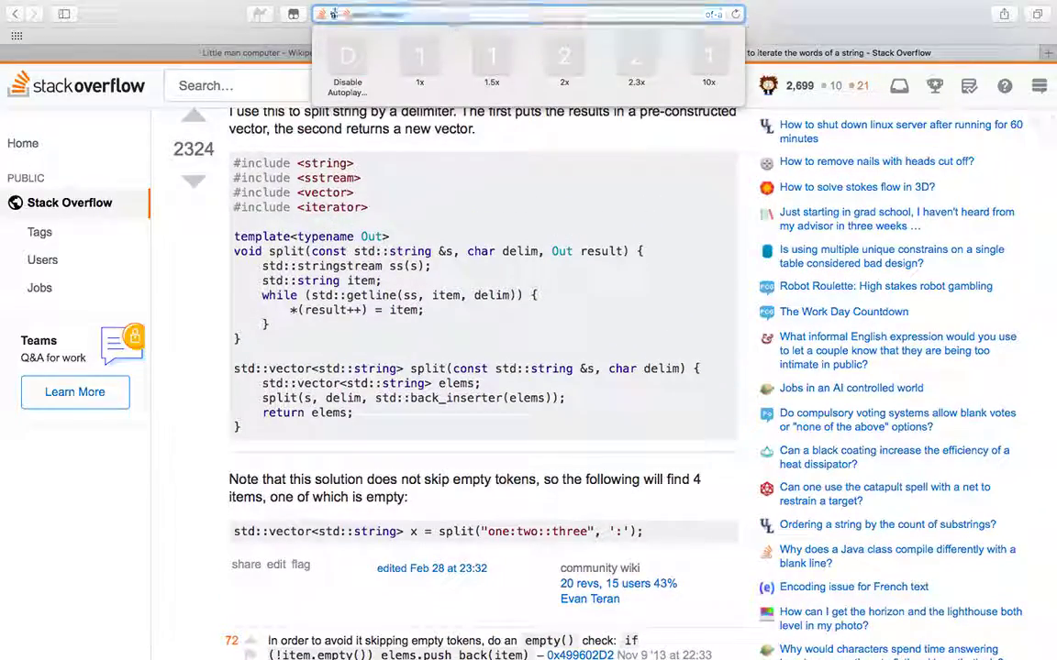
type("std::split c")
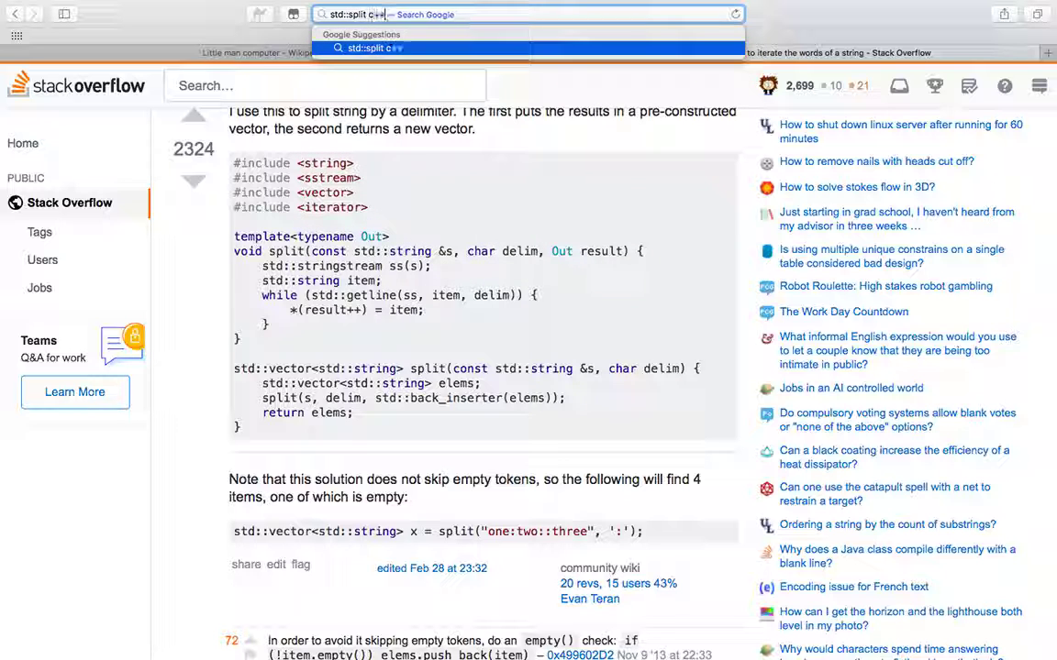
type("++")
key("Return")
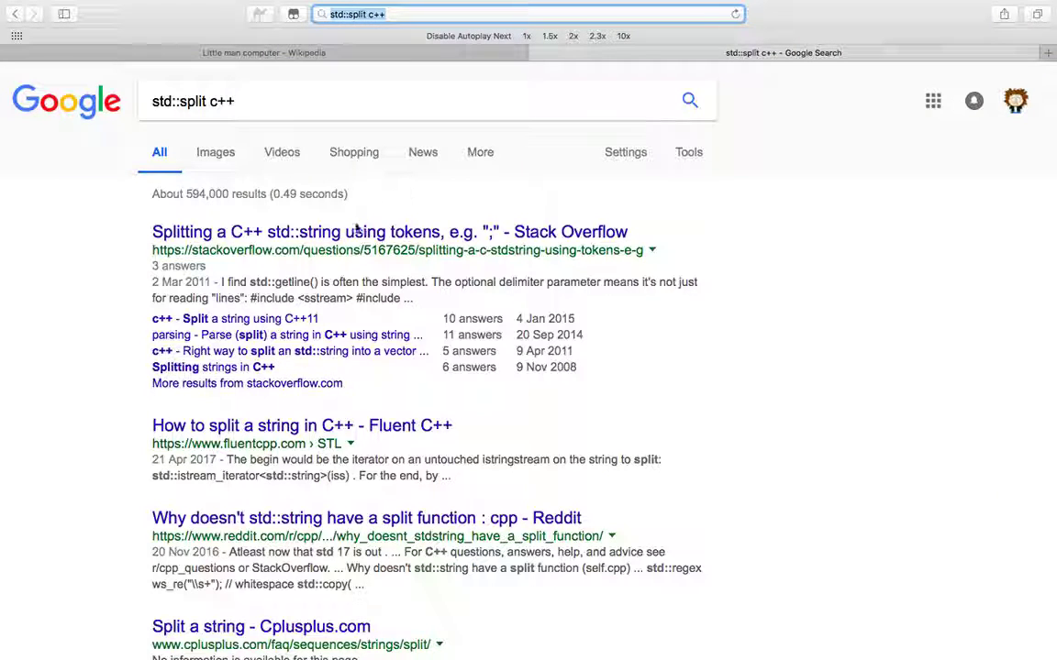
left_click(351, 232)
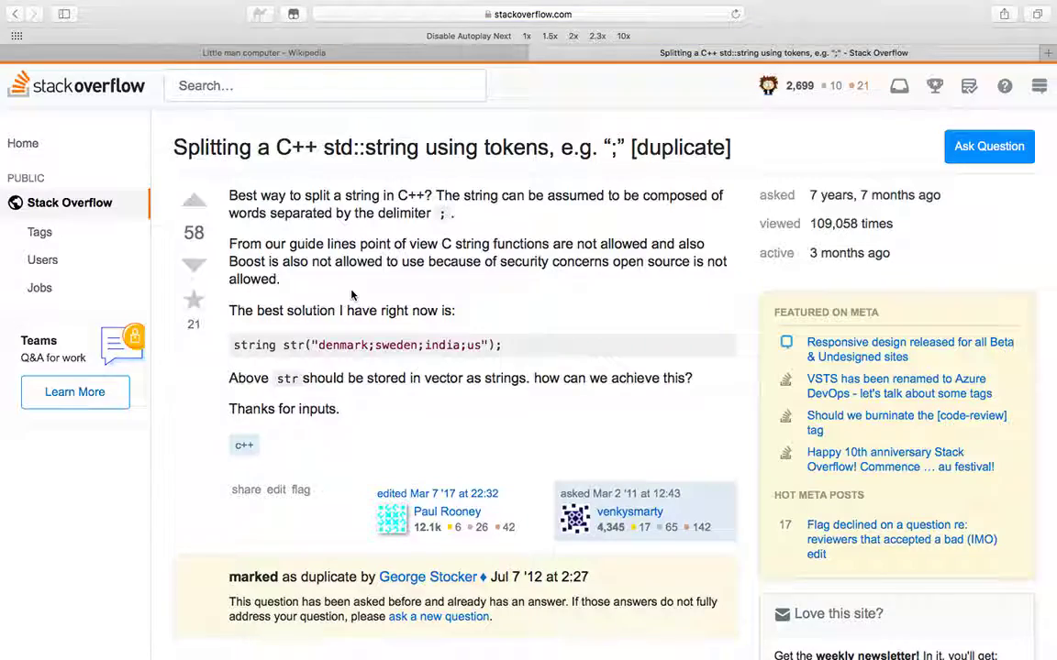
scroll(351, 294, "down", 2)
scroll(351, 294, "down", 1)
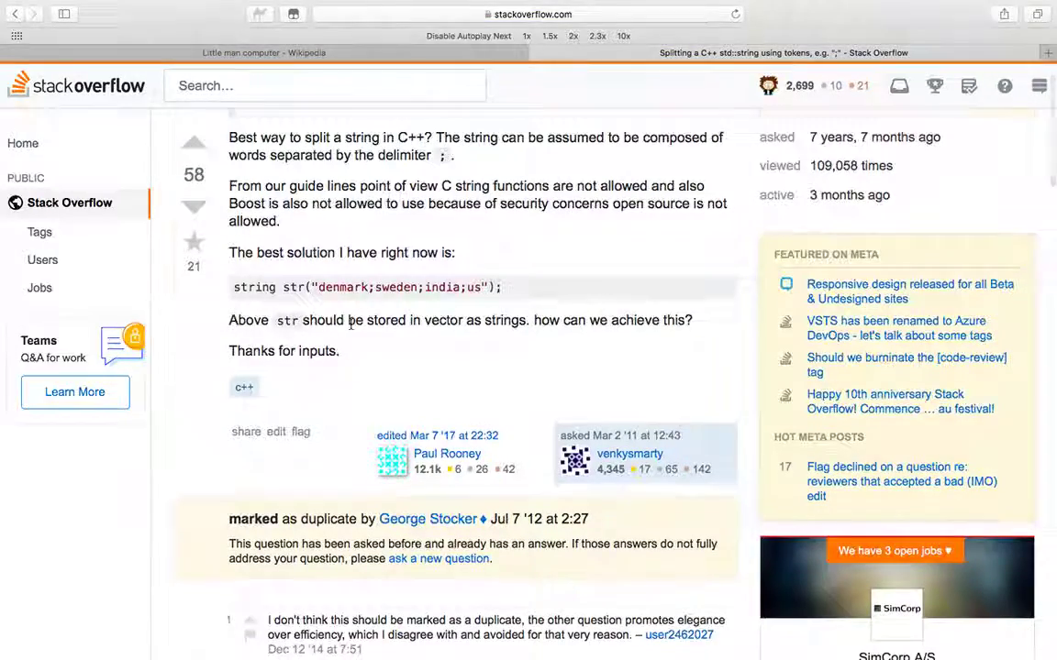
scroll(350, 323, "down", 5)
scroll(349, 323, "down", 4)
scroll(349, 323, "down", 1)
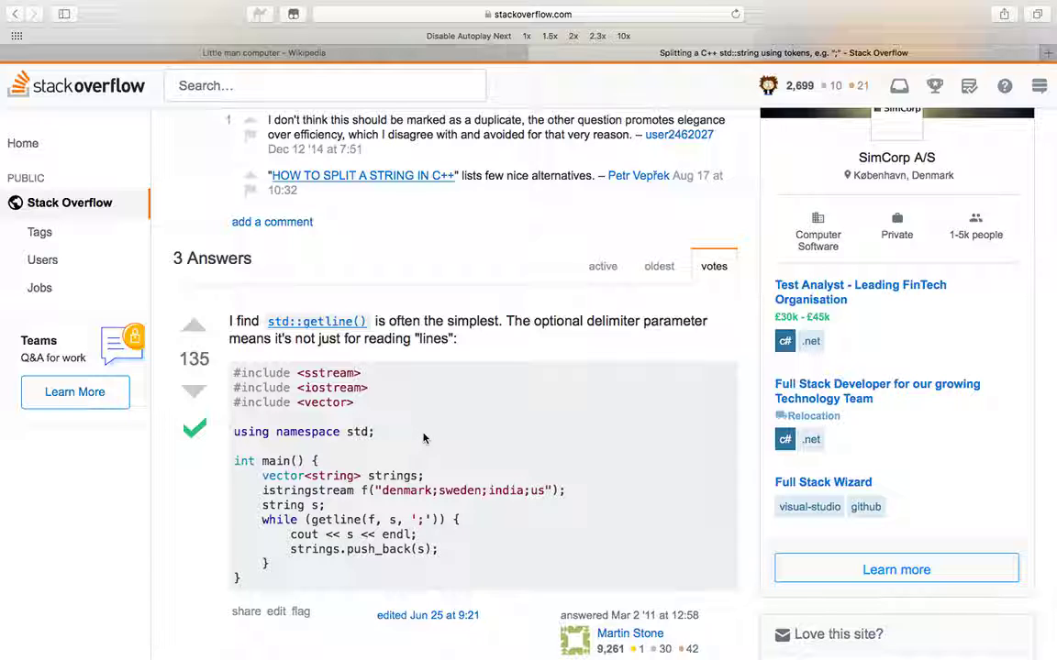
scroll(424, 438, "down", 3)
scroll(424, 438, "down", 2)
scroll(424, 437, "down", 5)
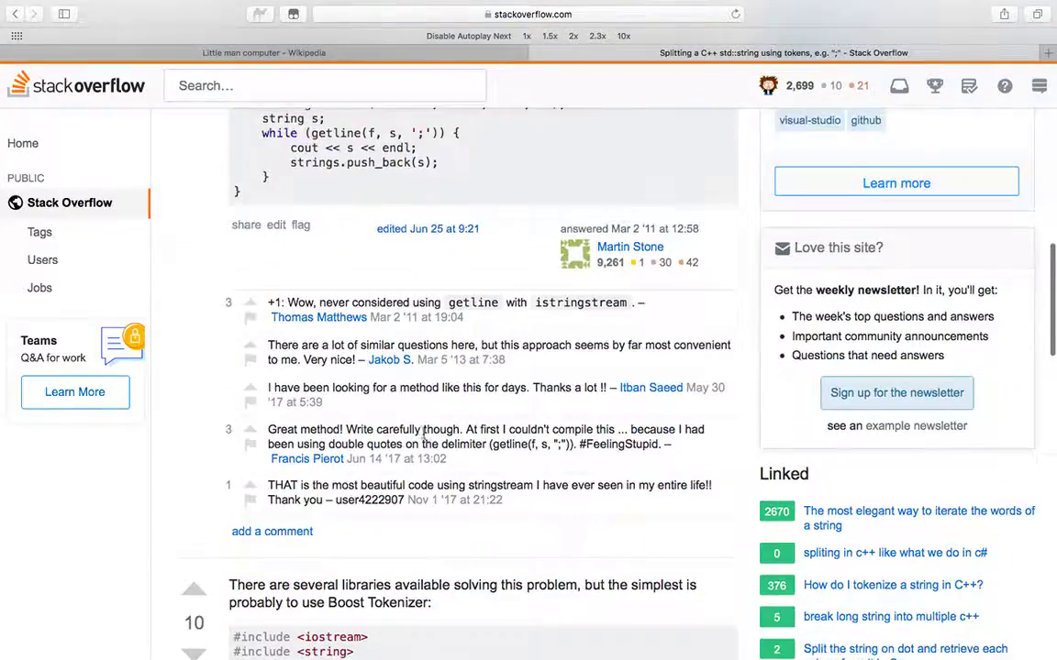
scroll(424, 438, "down", 4)
scroll(424, 434, "down", 1)
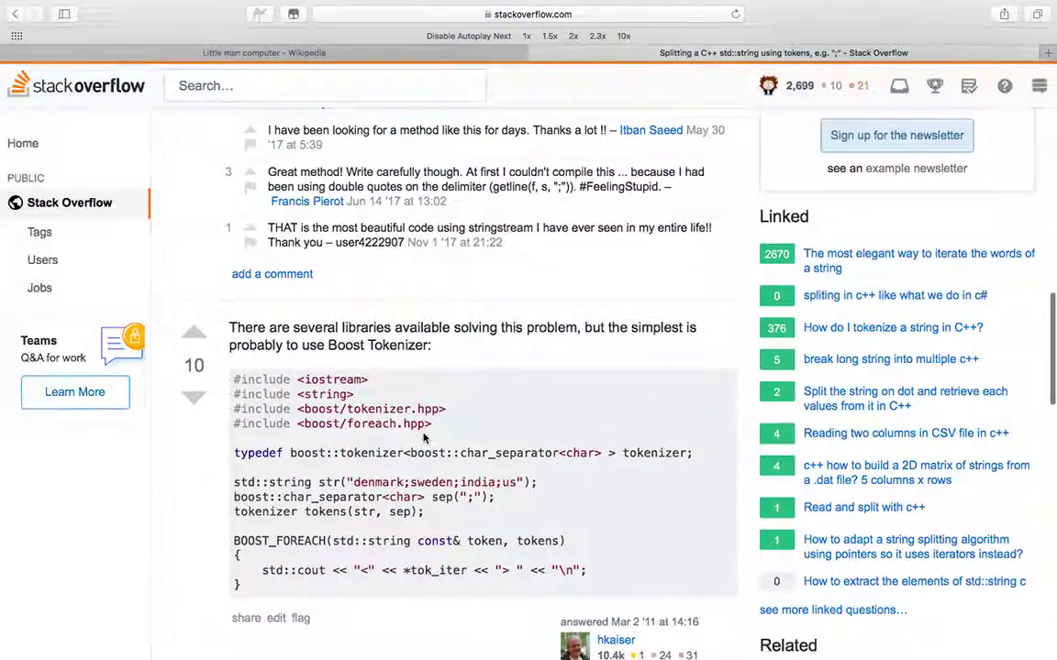
scroll(424, 437, "down", 2)
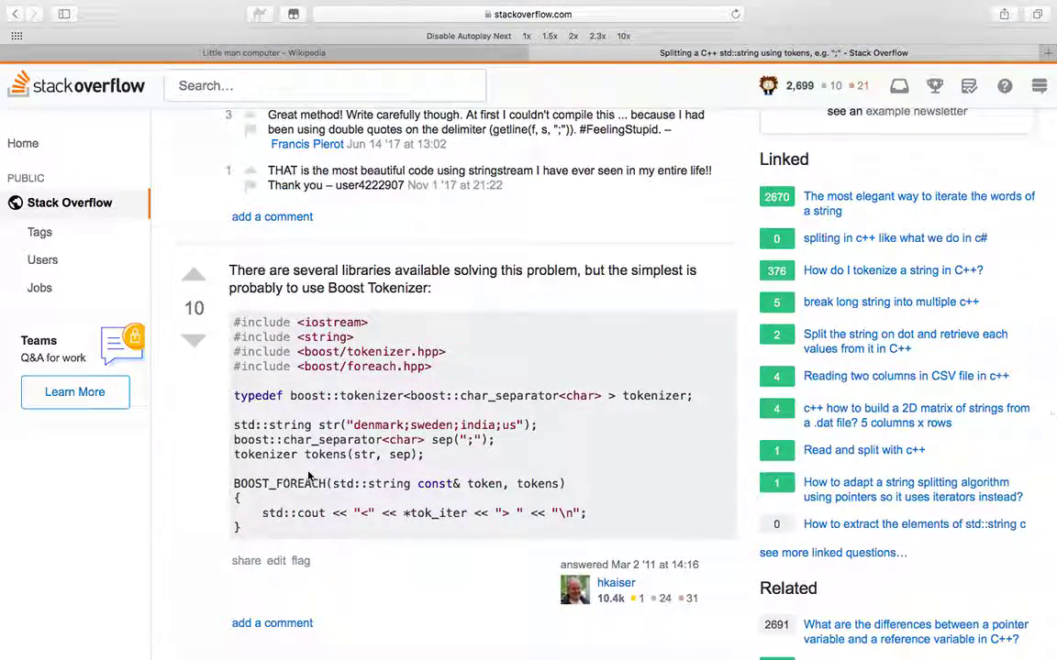
Step: Back on the results, read the Fluent C++ article 'How to split a string in C++'
key("super+Left")
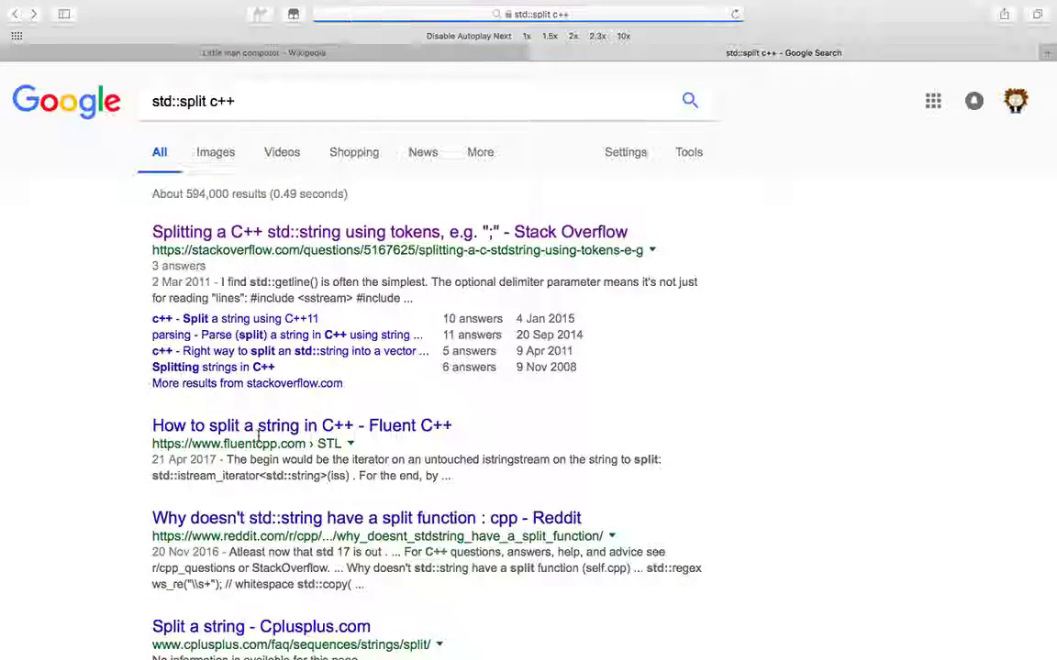
scroll(260, 433, "down", 2)
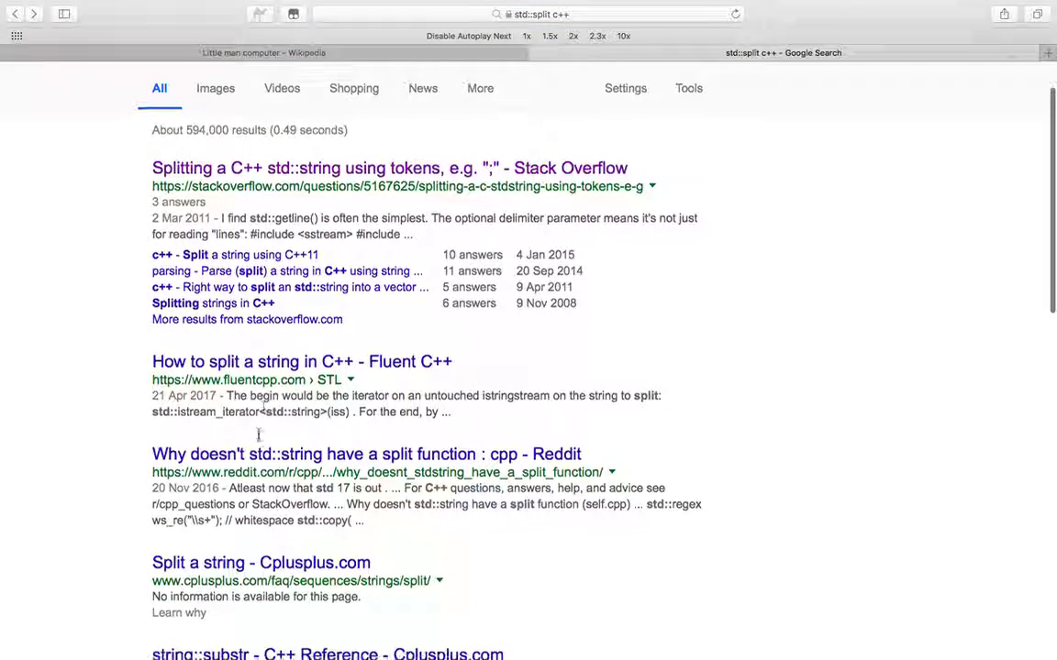
left_click(266, 363)
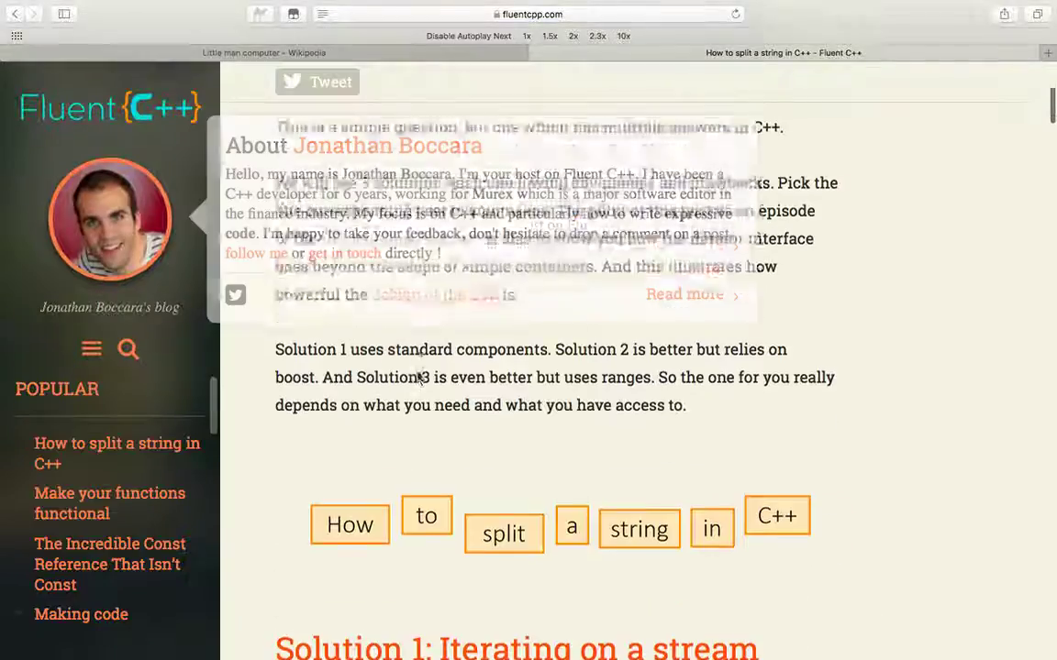
scroll(420, 376, "down", 4)
scroll(487, 342, "down", 4)
scroll(487, 341, "down", 4)
scroll(487, 341, "down", 2)
scroll(486, 341, "down", 4)
scroll(486, 342, "down", 3)
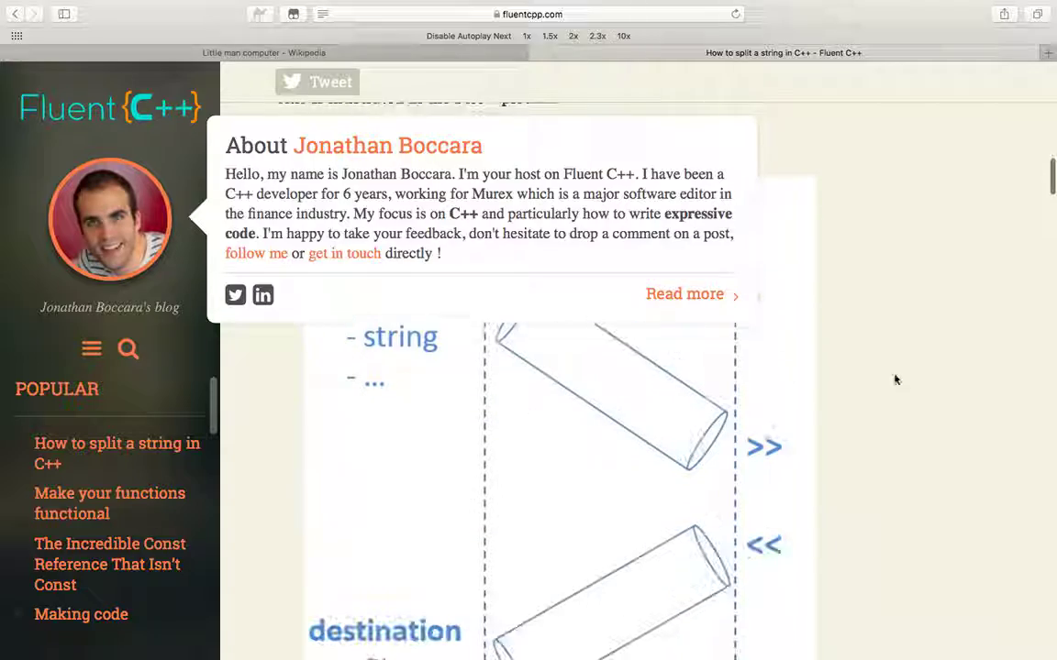
scroll(902, 379, "down", 4)
scroll(902, 379, "down", 3)
scroll(902, 378, "up", 2)
scroll(901, 379, "down", 5)
scroll(902, 379, "down", 5)
scroll(902, 378, "down", 2)
scroll(901, 379, "down", 4)
scroll(902, 379, "down", 1)
scroll(902, 379, "down", 2)
scroll(902, 379, "down", 5)
scroll(902, 379, "down", 4)
scroll(902, 379, "down", 5)
scroll(902, 379, "down", 3)
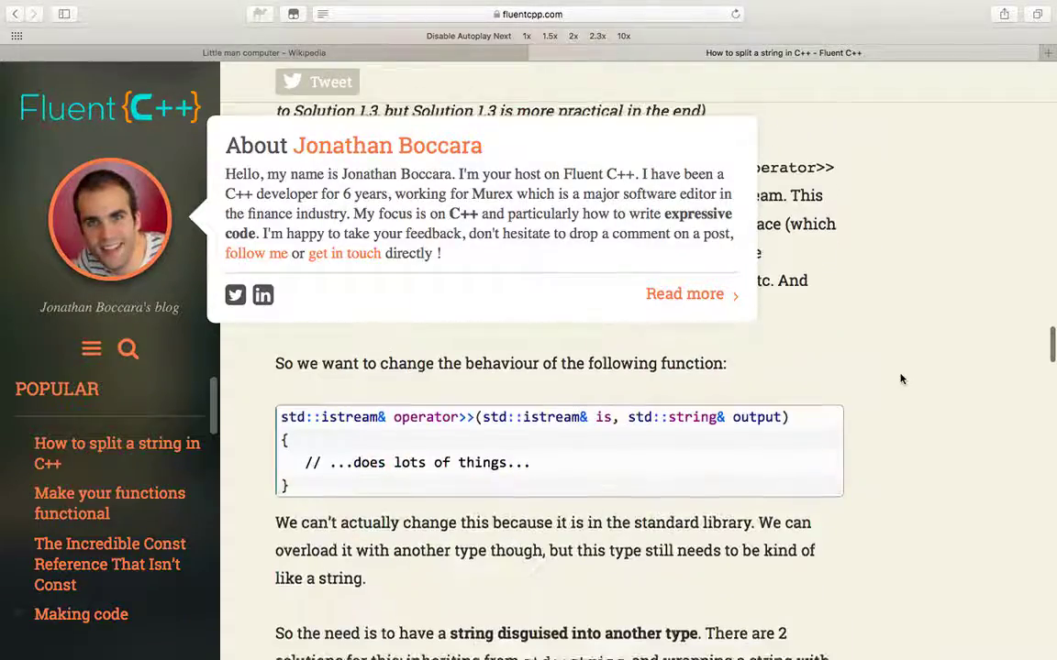
scroll(902, 379, "down", 5)
scroll(902, 378, "down", 3)
scroll(901, 379, "down", 4)
scroll(901, 379, "down", 4)
scroll(902, 379, "up", 1)
scroll(902, 379, "down", 1)
scroll(902, 379, "down", 5)
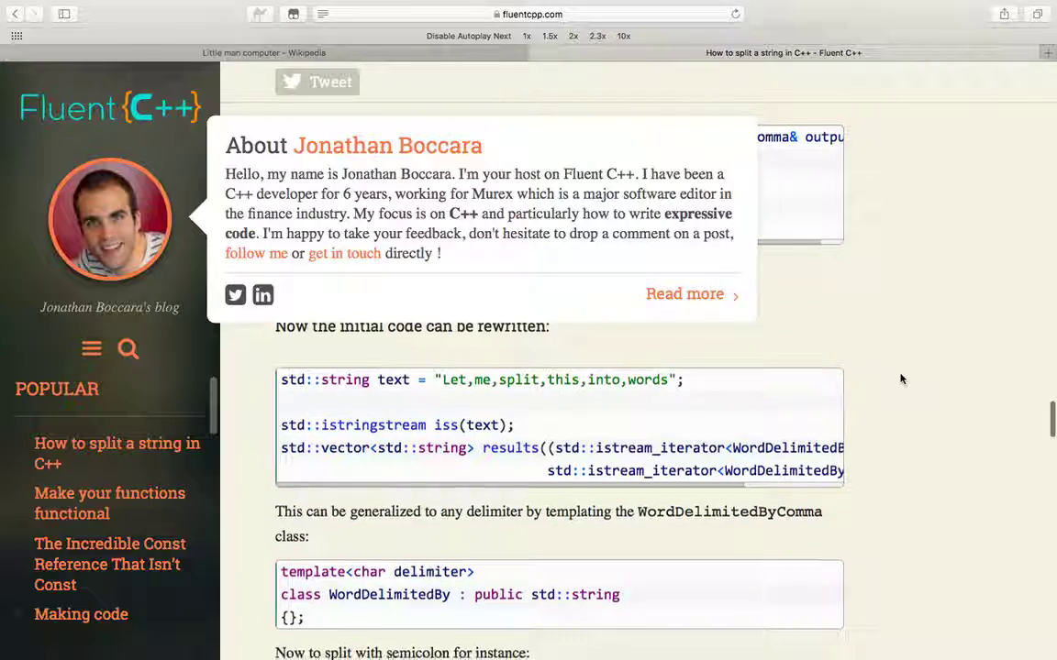
scroll(902, 379, "down", 5)
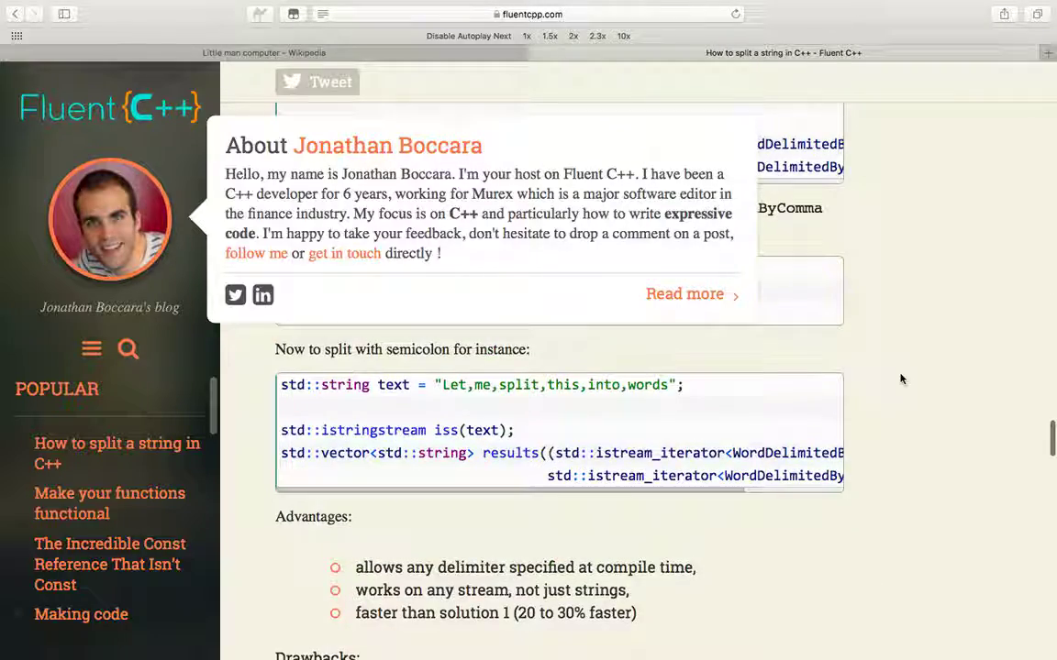
scroll(902, 379, "down", 2)
scroll(901, 378, "down", 3)
scroll(902, 379, "down", 5)
scroll(902, 379, "down", 3)
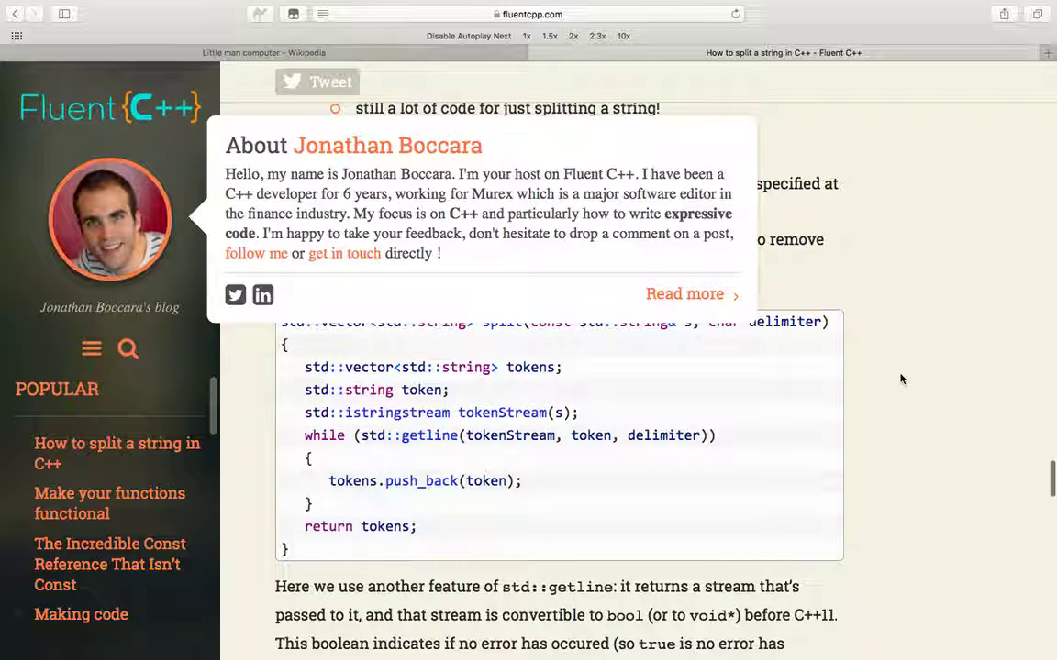
scroll(901, 379, "up", 1)
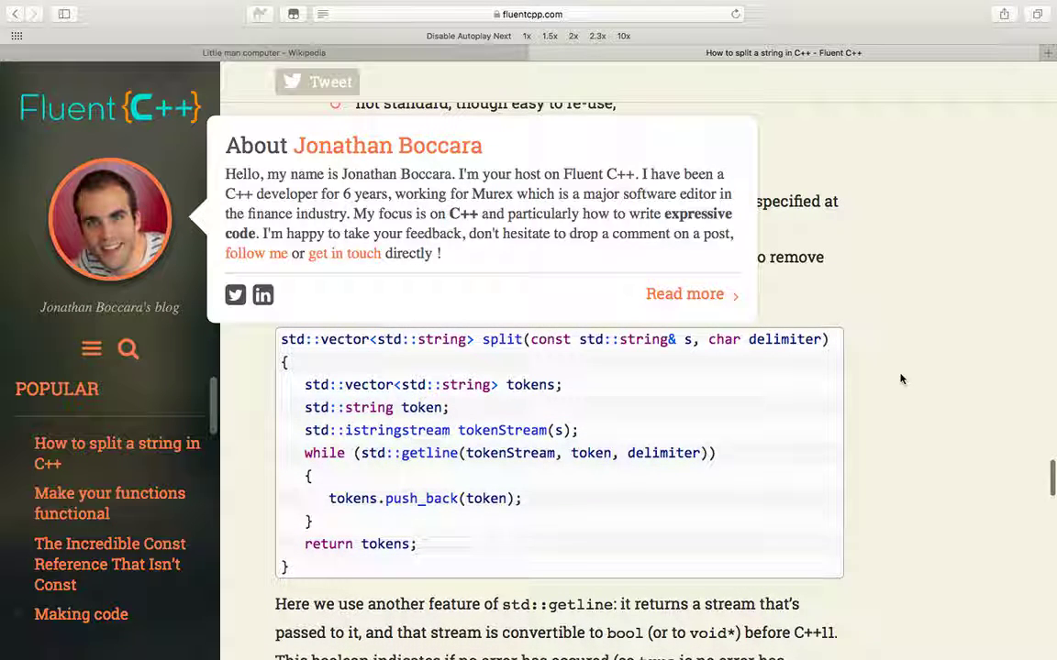
scroll(902, 379, "down", 8)
scroll(902, 378, "up", 2)
scroll(902, 378, "up", 4)
scroll(902, 379, "up", 2)
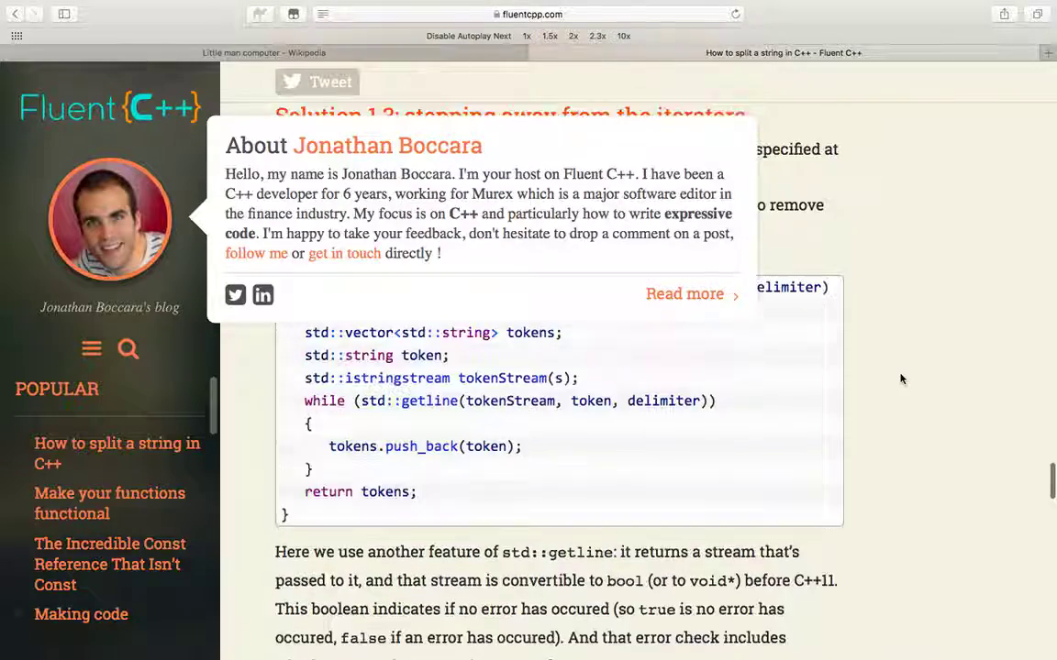
scroll(902, 379, "up", 3)
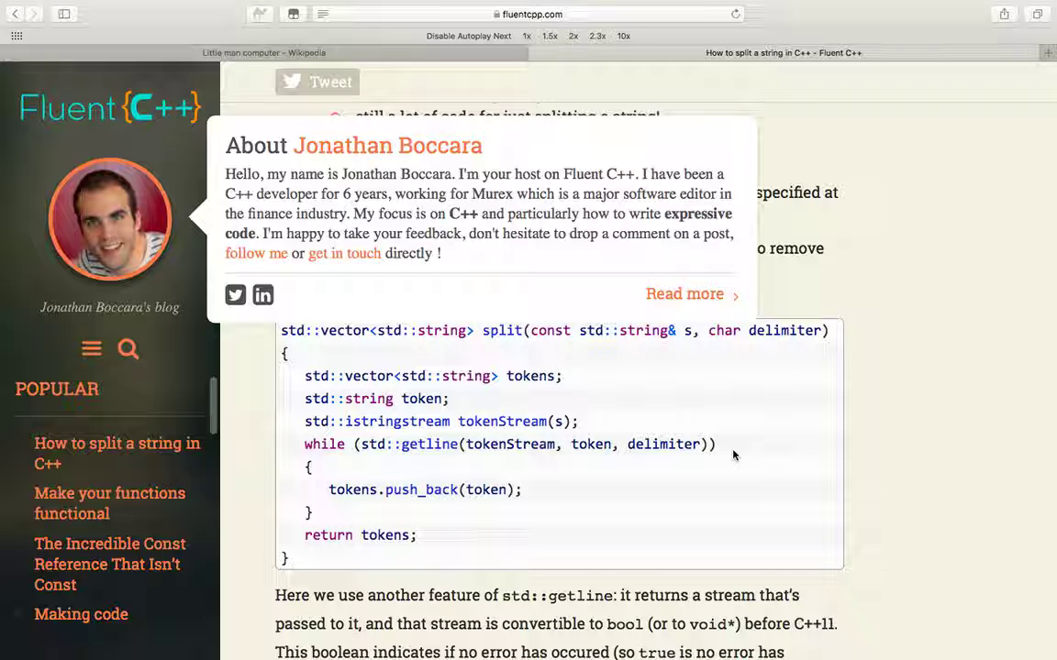
scroll(734, 455, "up", 1)
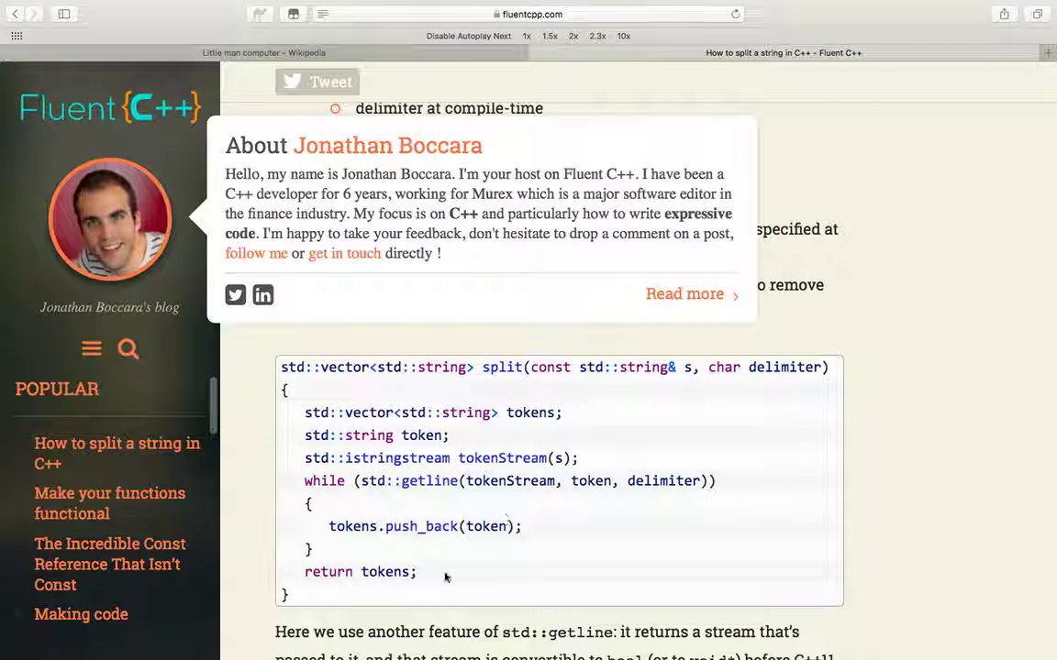
scroll(446, 576, "down", 4)
scroll(446, 576, "down", 4)
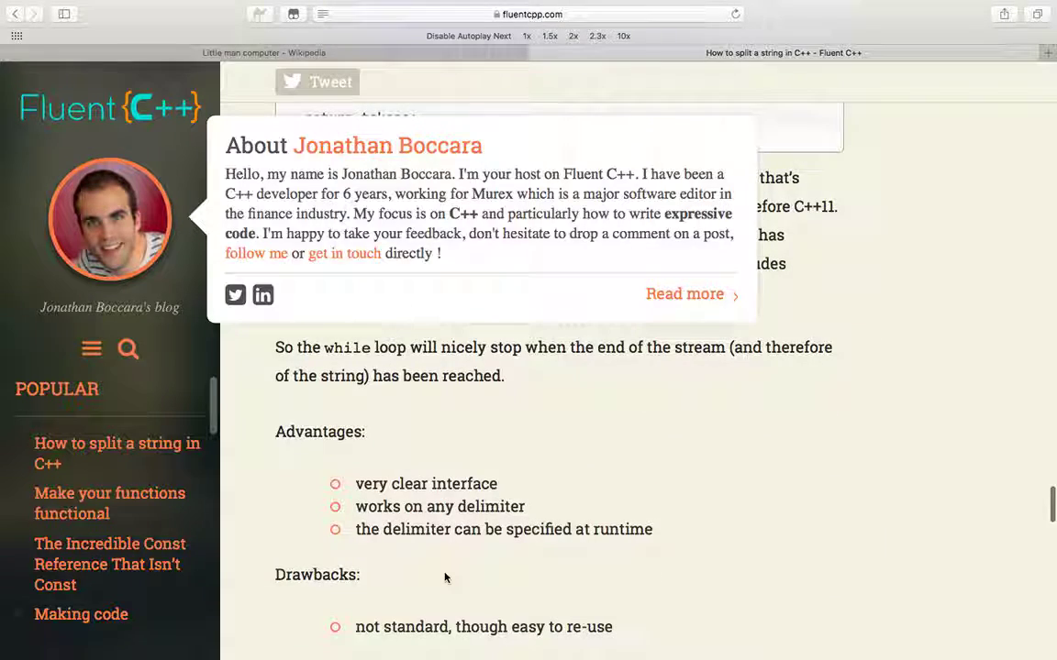
scroll(446, 576, "down", 5)
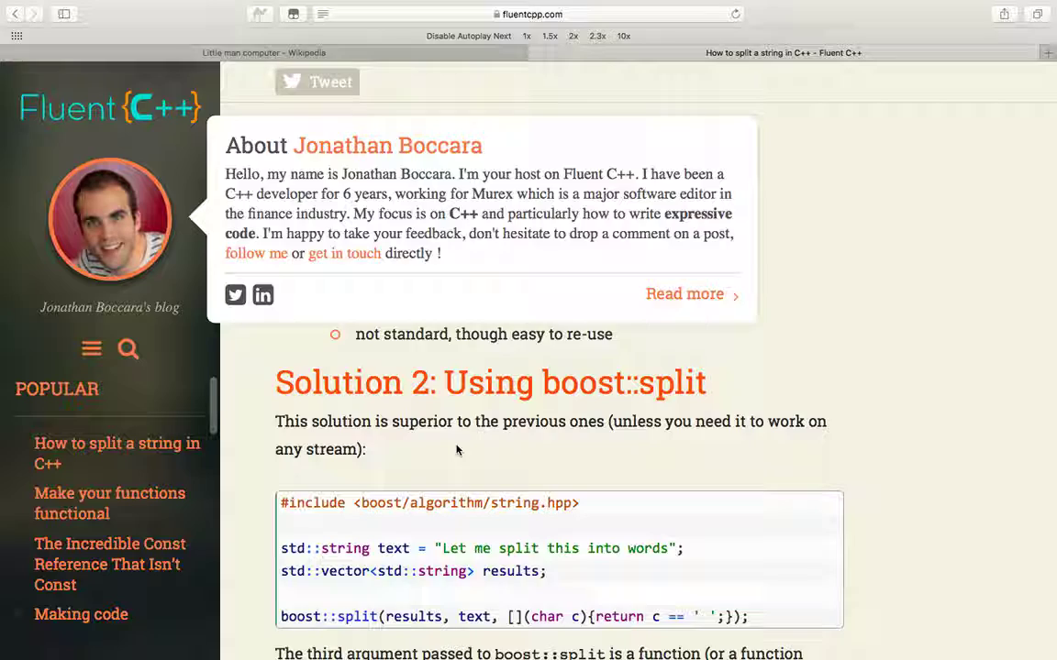
scroll(458, 449, "down", 5)
scroll(458, 449, "down", 5)
scroll(458, 449, "down", 3)
scroll(457, 449, "down", 2)
scroll(458, 449, "down", 5)
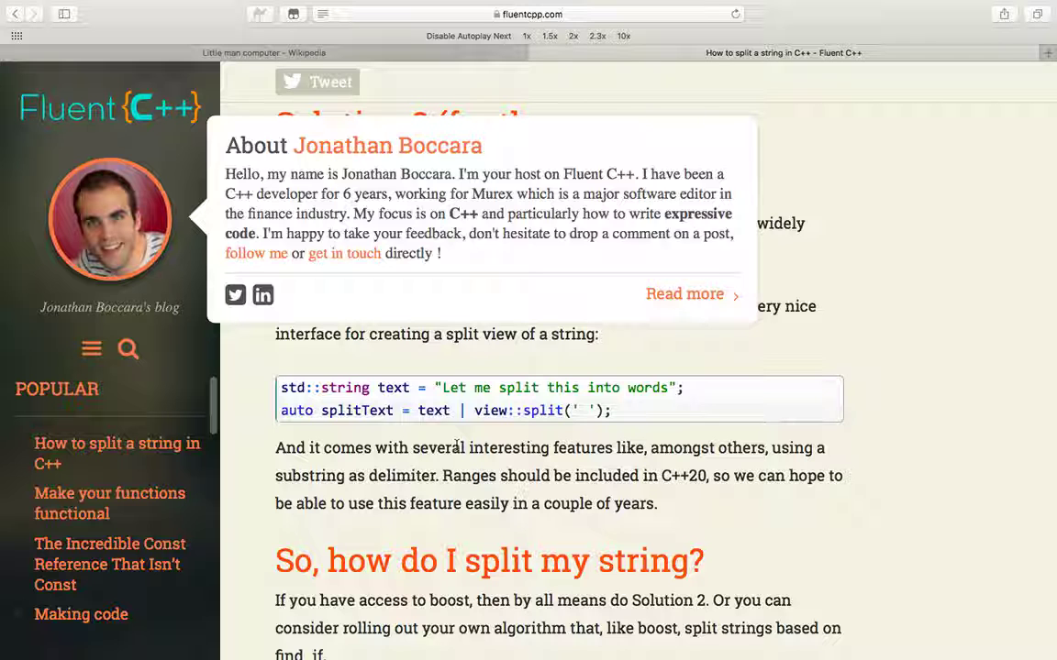
scroll(443, 508, "up", 5)
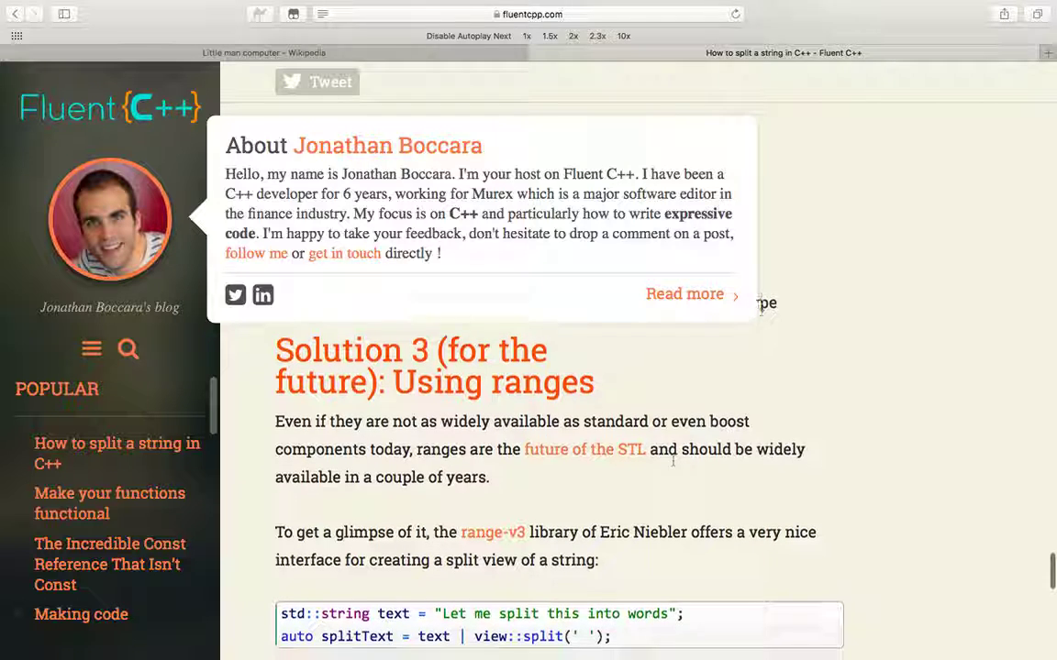
scroll(673, 470, "down", 5)
scroll(674, 472, "down", 5)
scroll(674, 471, "down", 5)
scroll(673, 471, "down", 3)
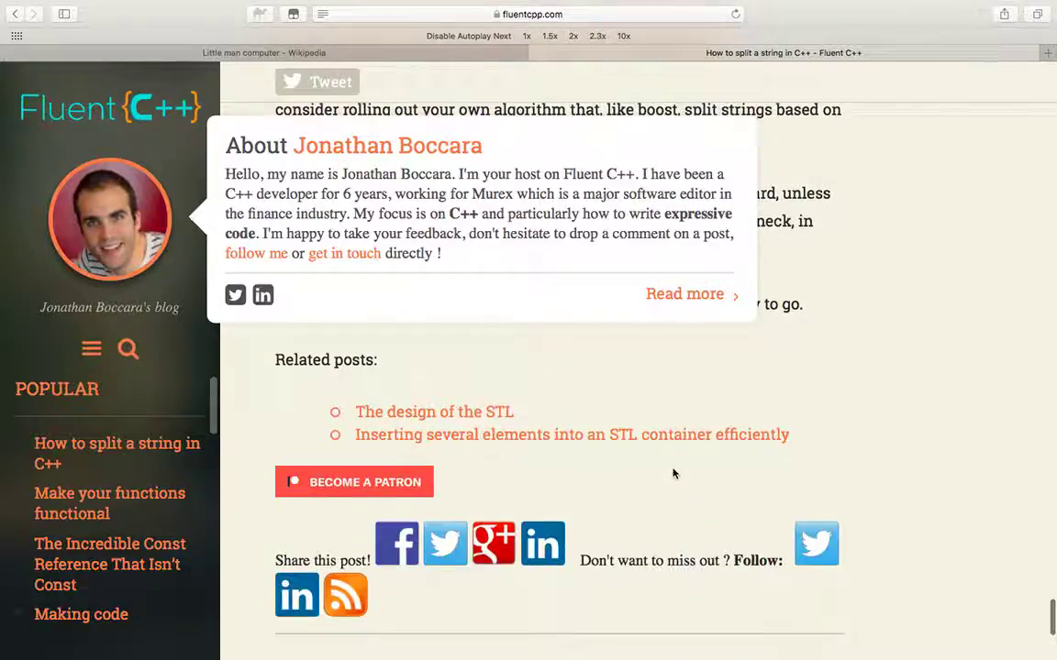
Step: Skim the cppreference page for std::experimental::split, then return to the results
key("super+Left")
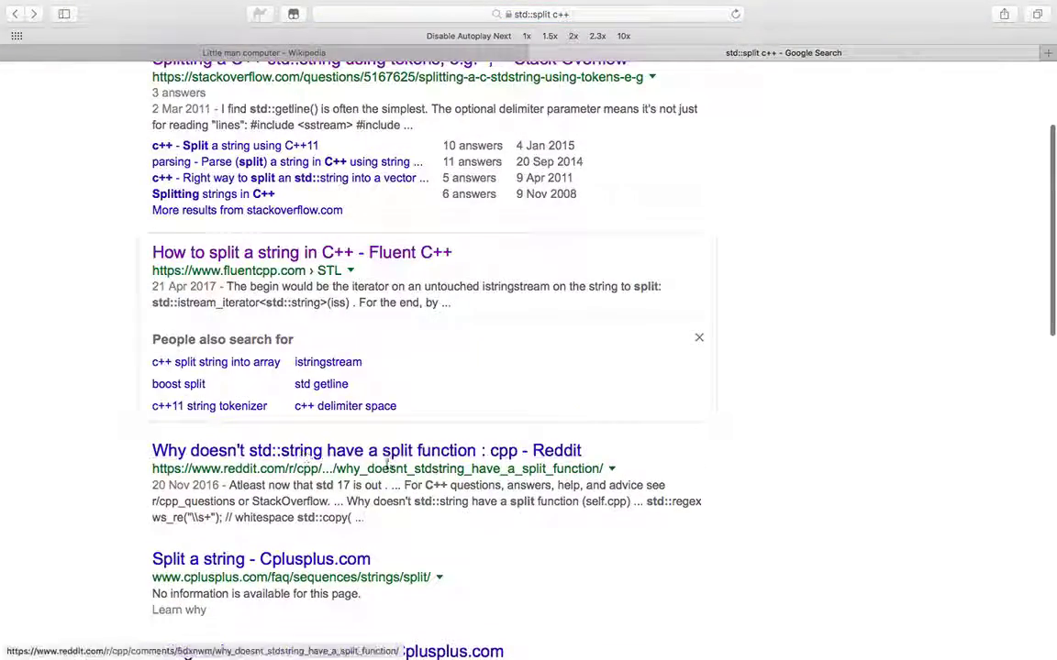
scroll(386, 505, "down", 3)
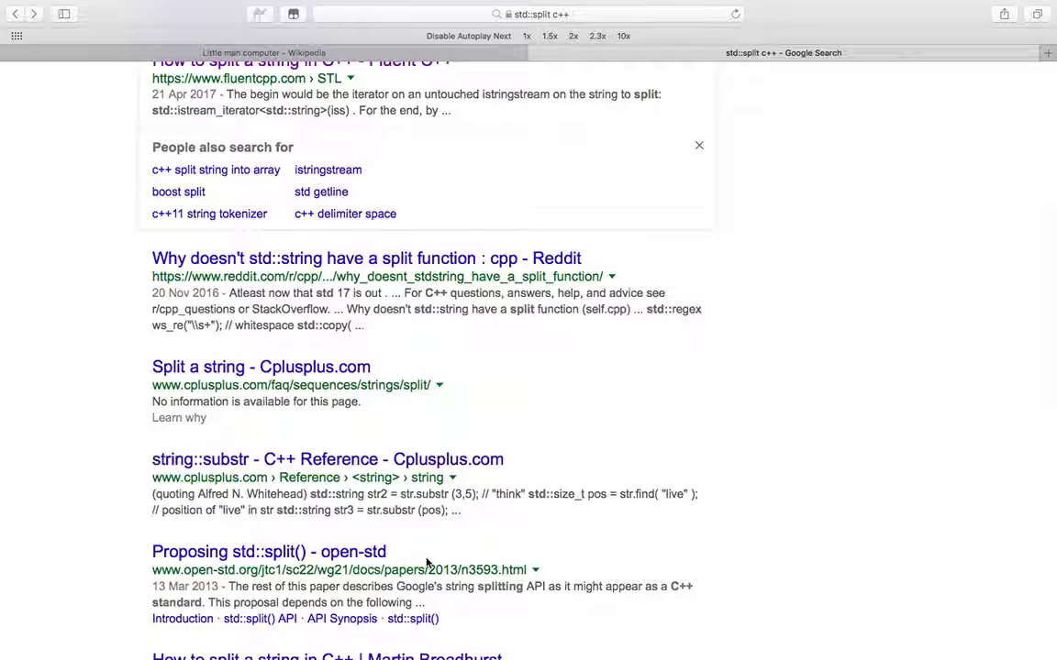
scroll(427, 561, "down", 2)
scroll(427, 561, "down", 2)
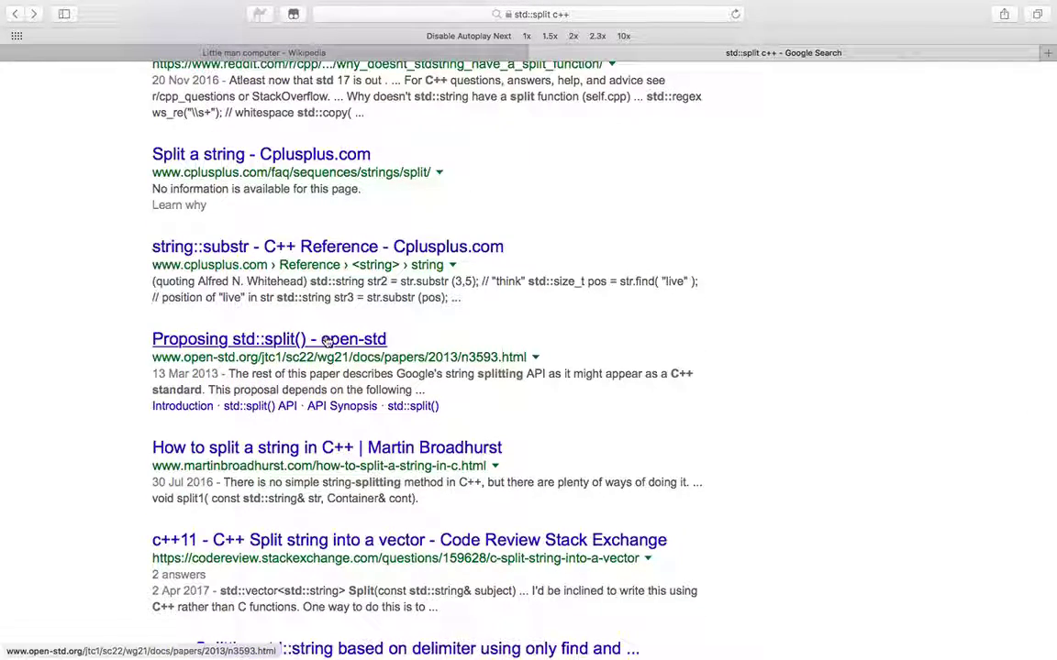
scroll(327, 340, "down", 1)
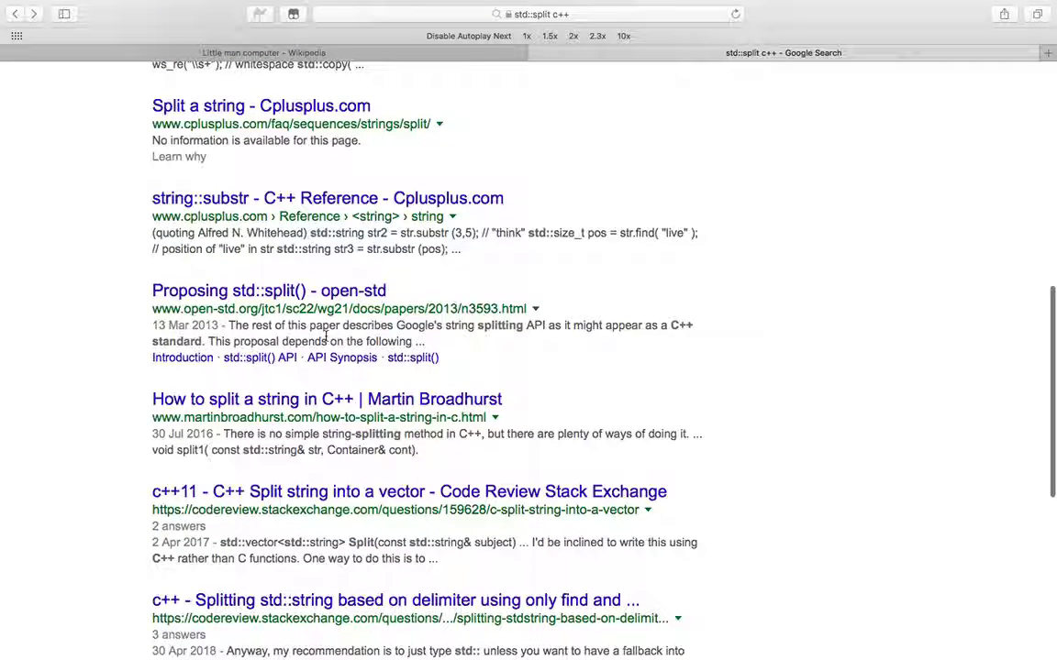
scroll(327, 340, "down", 2)
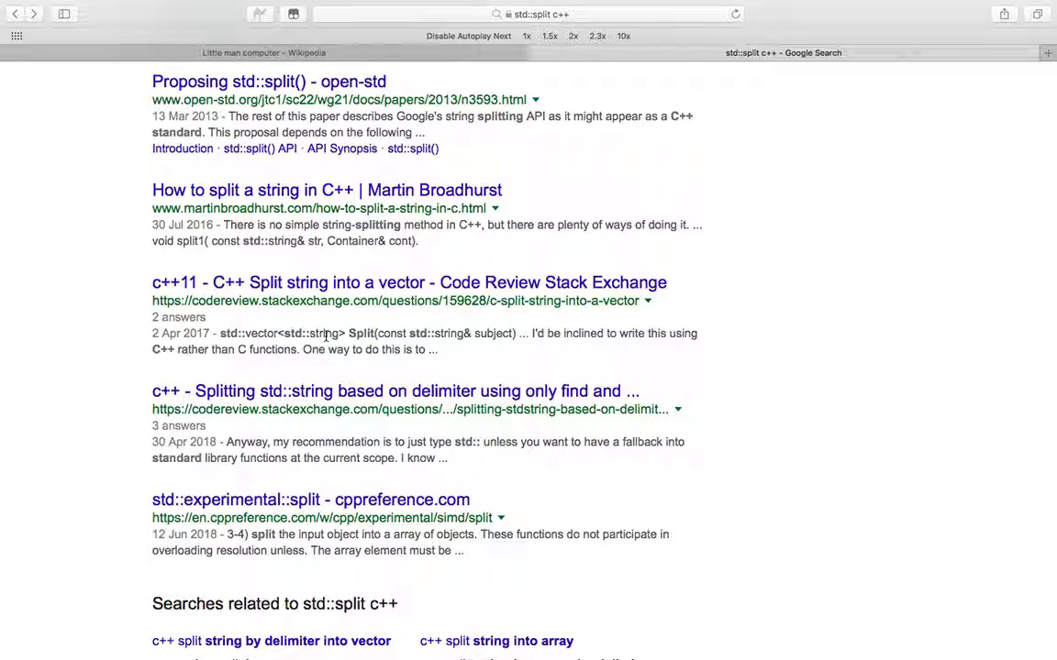
left_click(266, 500)
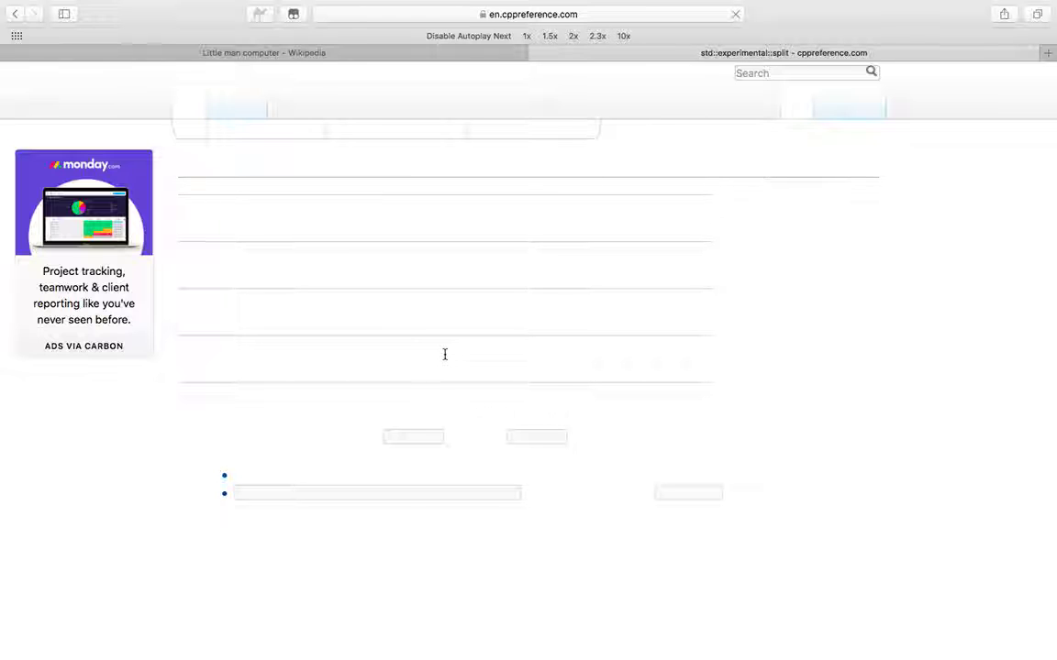
scroll(450, 353, "down", 5)
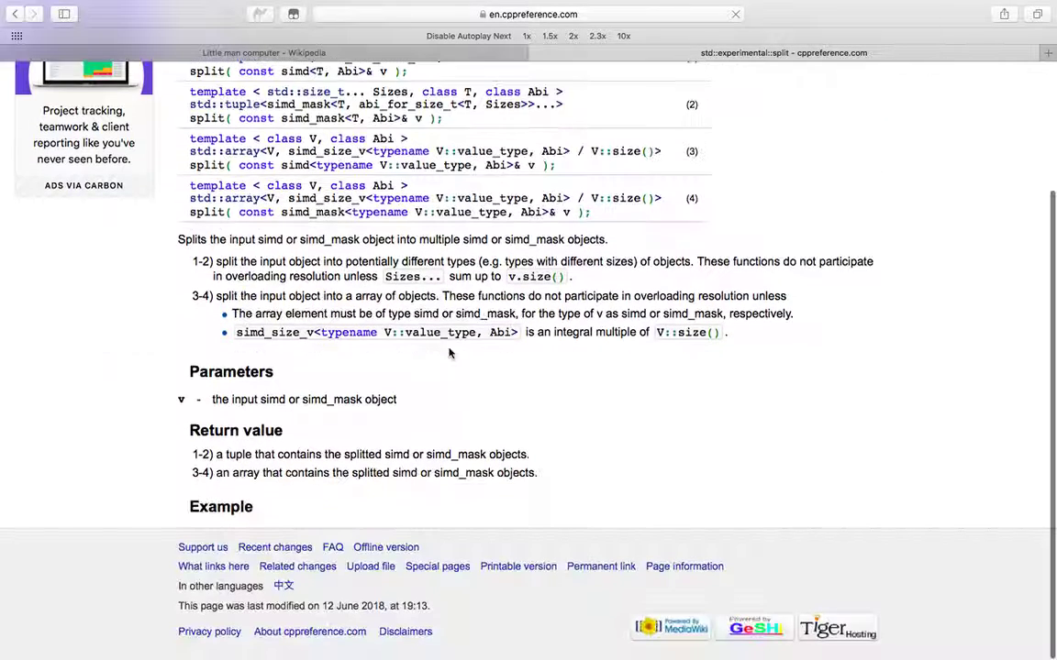
scroll(449, 353, "up", 4)
scroll(450, 353, "up", 2)
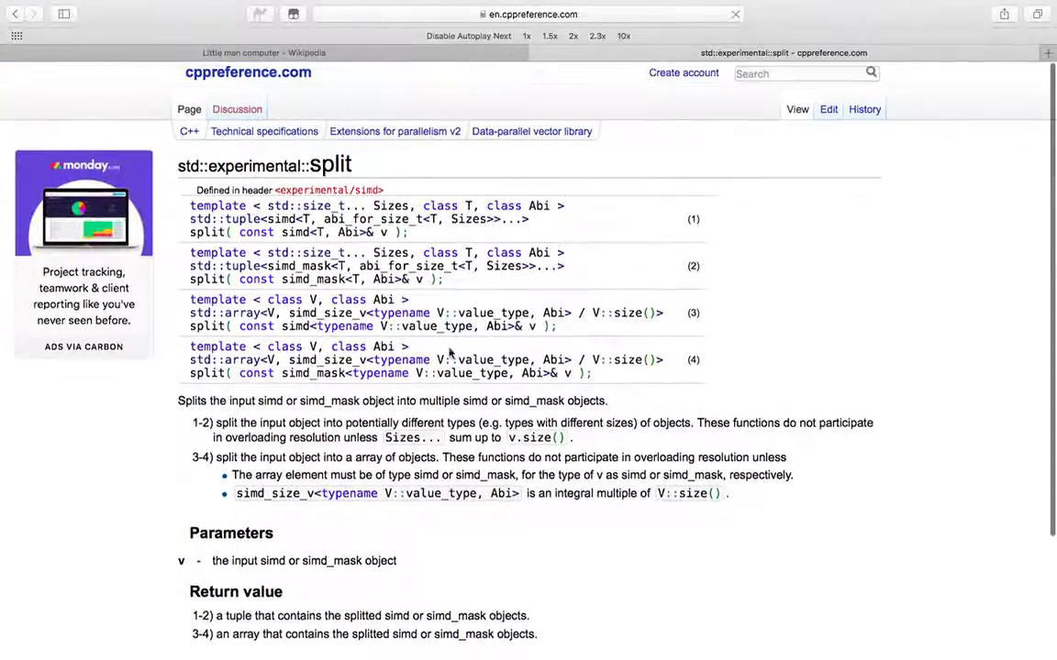
scroll(435, 316, "down", 3)
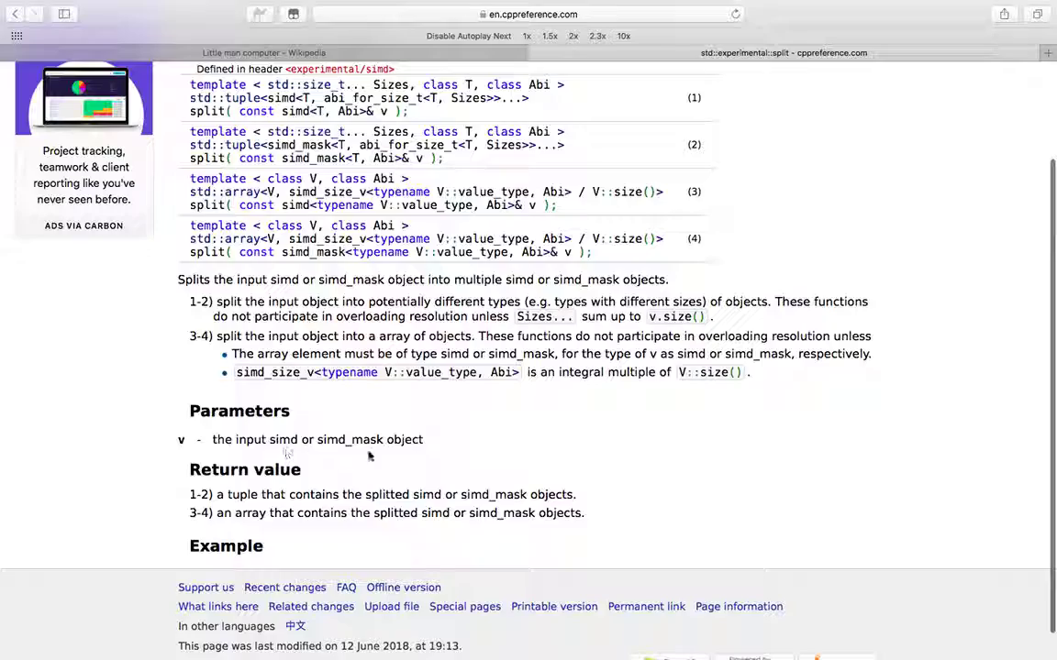
scroll(331, 413, "down", 2)
scroll(367, 441, "up", 4)
key("super+Left")
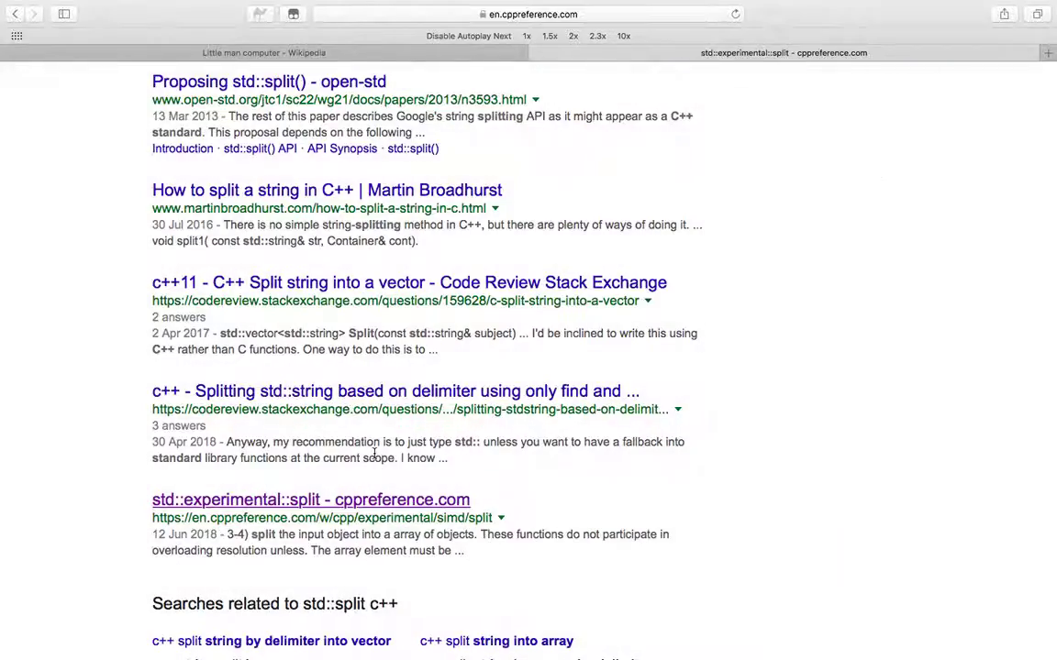
scroll(454, 442, "down", 2)
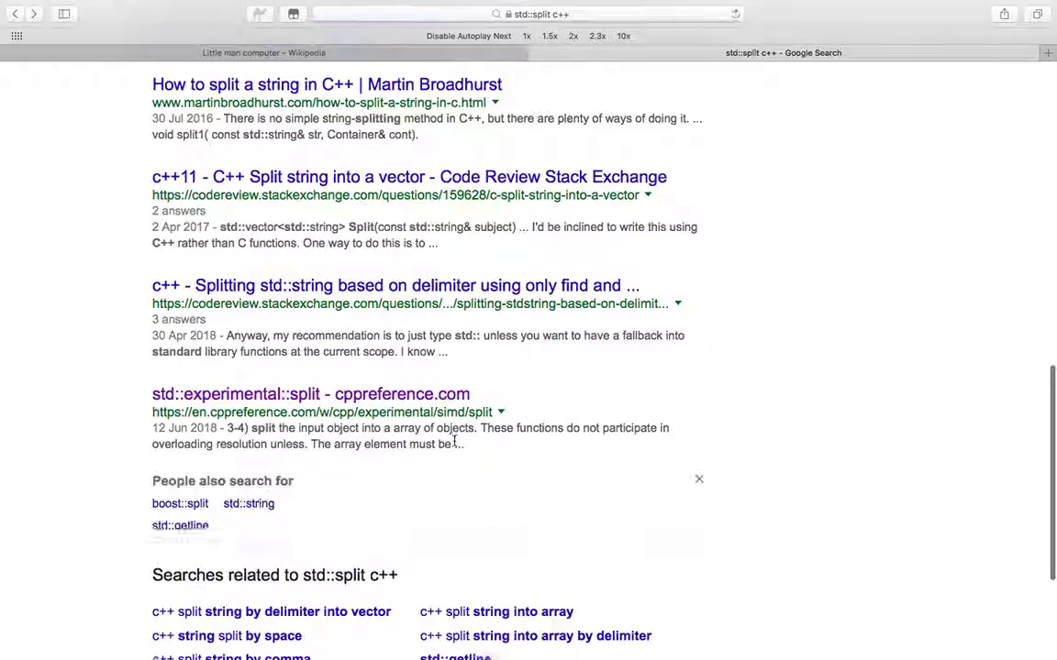
Step: Read the Code Review thread on splitting std::string with find and substr
left_click(441, 287)
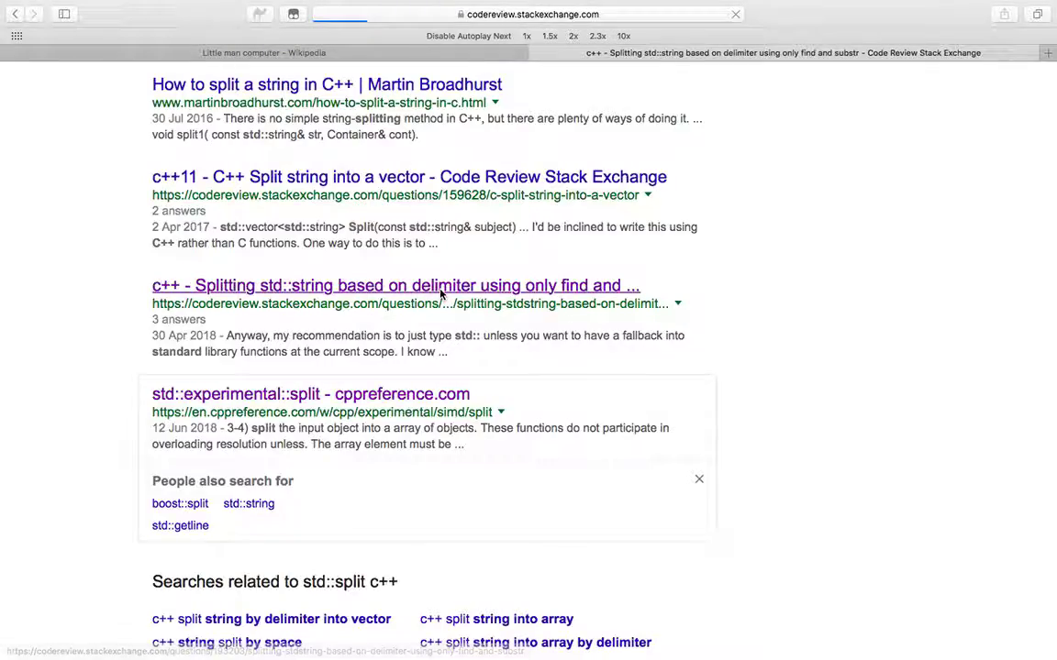
scroll(441, 293, "down", 10)
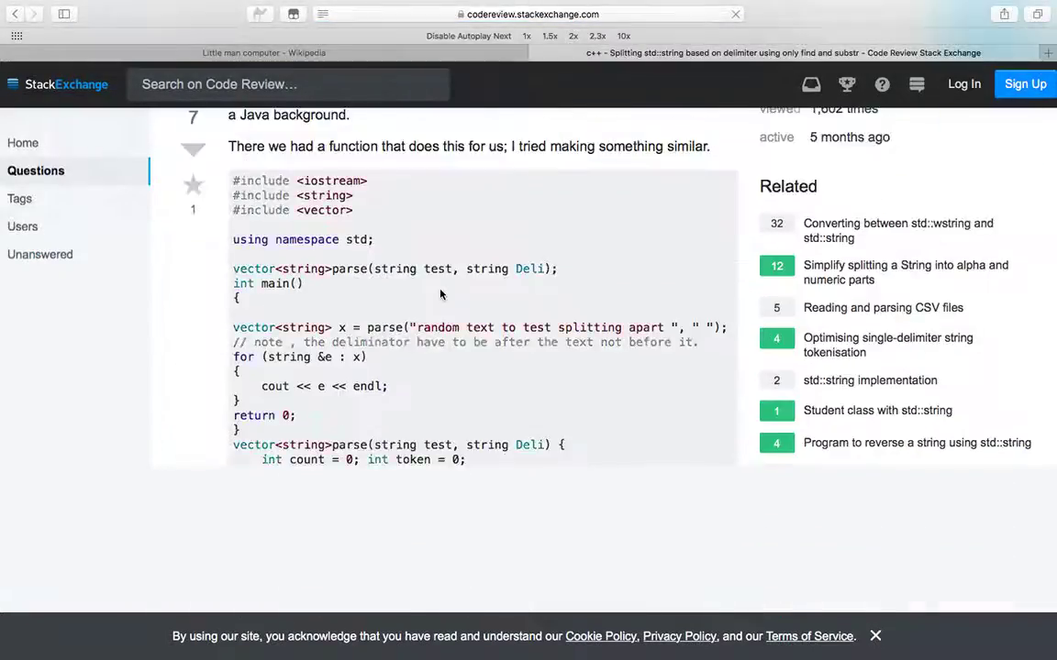
scroll(441, 293, "down", 10)
scroll(442, 293, "down", 10)
scroll(442, 294, "down", 4)
scroll(441, 294, "up", 1)
scroll(441, 293, "down", 2)
scroll(441, 293, "down", 2)
scroll(441, 293, "down", 5)
scroll(441, 293, "down", 3)
scroll(441, 294, "down", 2)
scroll(441, 293, "down", 3)
scroll(442, 294, "down", 4)
scroll(441, 293, "down", 3)
scroll(441, 293, "down", 4)
scroll(441, 293, "down", 4)
scroll(441, 294, "down", 2)
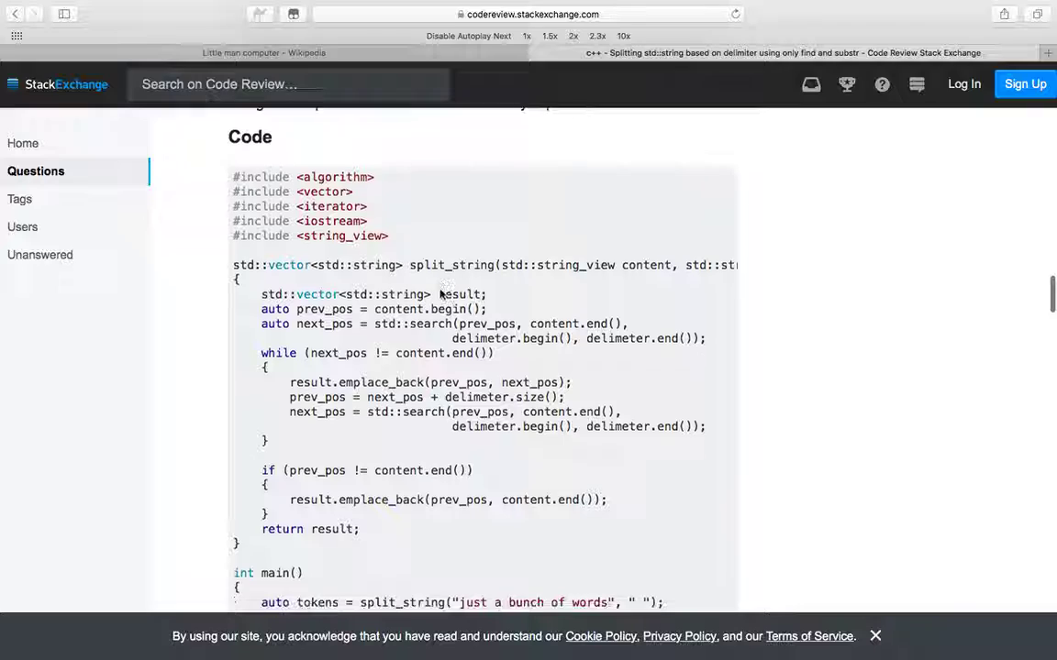
scroll(441, 294, "down", 3)
scroll(442, 294, "down", 3)
scroll(442, 294, "down", 3)
scroll(441, 293, "down", 3)
scroll(442, 294, "up", 1)
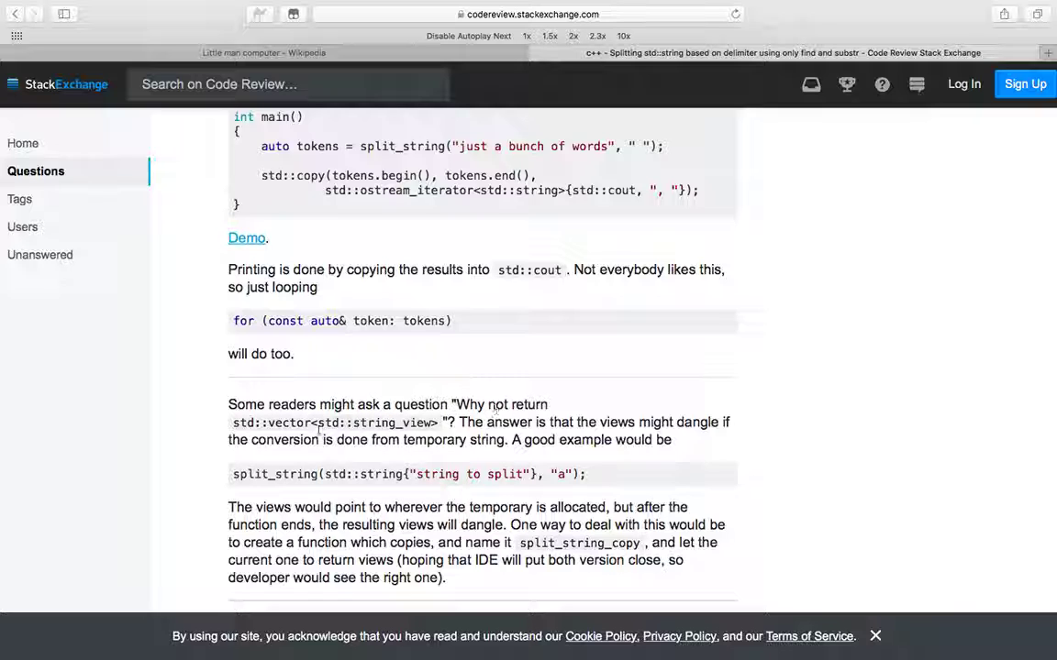
scroll(676, 418, "down", 4)
scroll(676, 418, "down", 3)
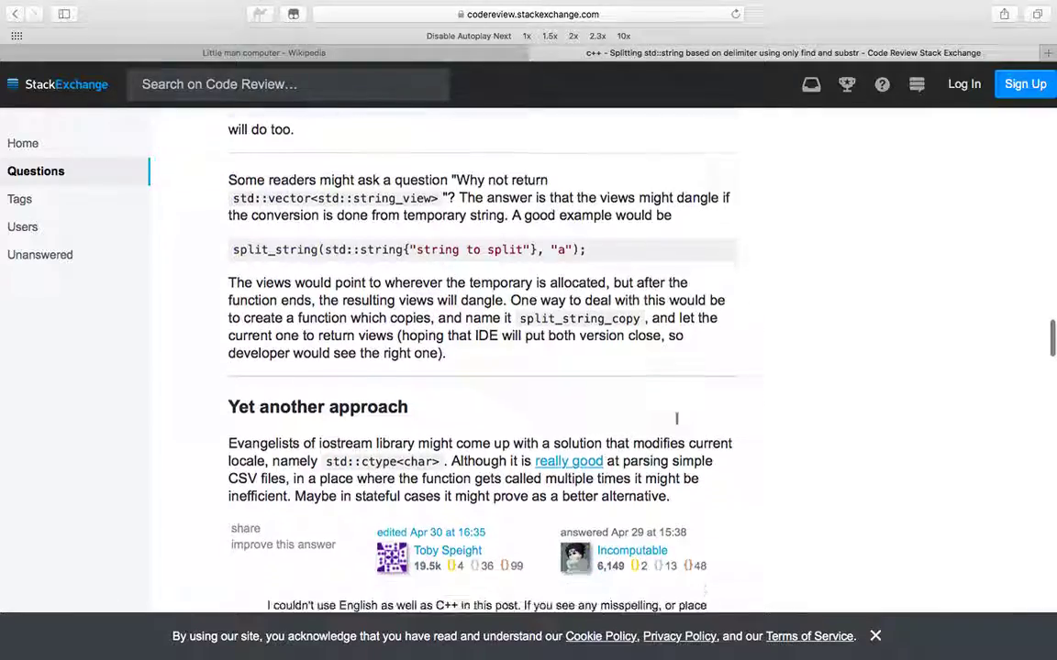
scroll(676, 418, "down", 3)
scroll(676, 418, "down", 2)
scroll(676, 418, "down", 4)
scroll(676, 418, "down", 3)
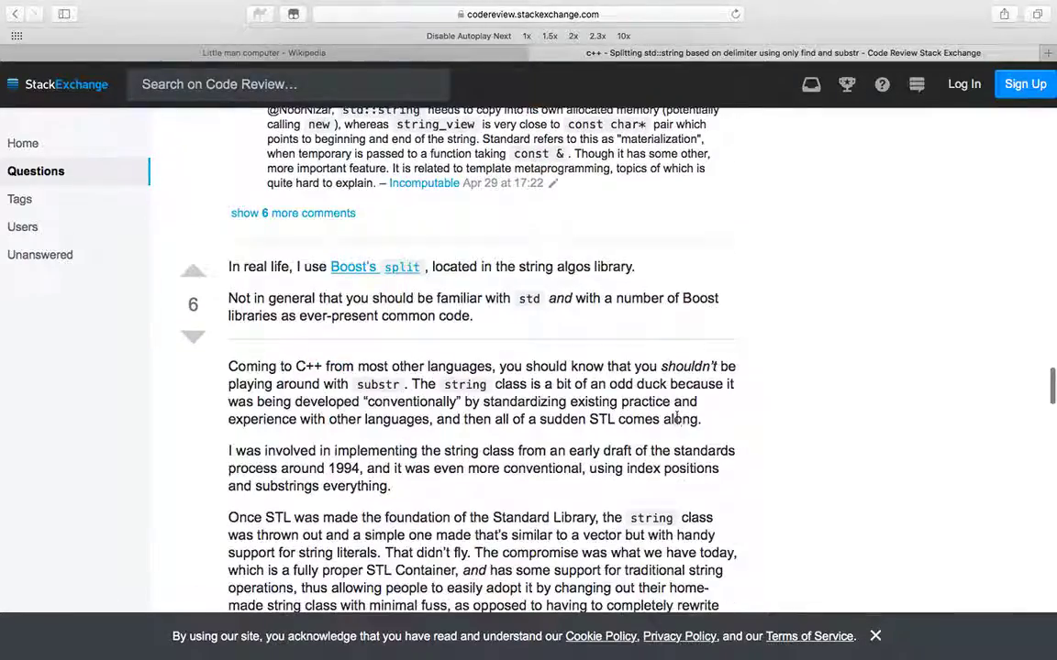
scroll(676, 419, "down", 5)
scroll(676, 420, "down", 5)
scroll(676, 420, "down", 1)
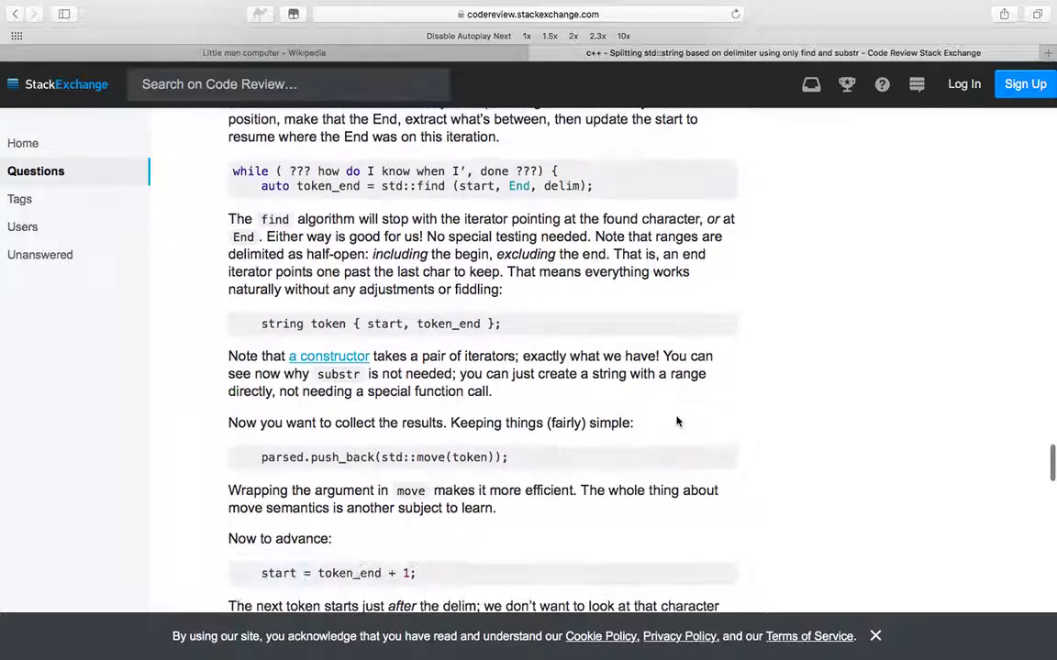
scroll(678, 422, "down", 2)
scroll(678, 422, "down", 2)
scroll(678, 421, "up", 6)
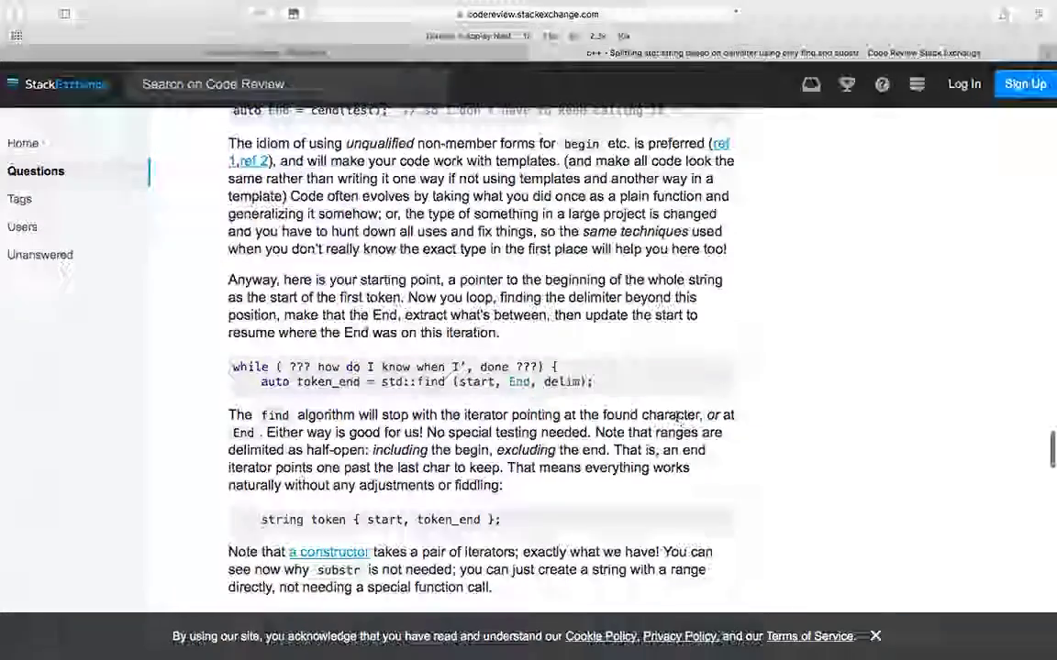
scroll(678, 422, "up", 2)
scroll(678, 422, "down", 6)
scroll(678, 422, "down", 4)
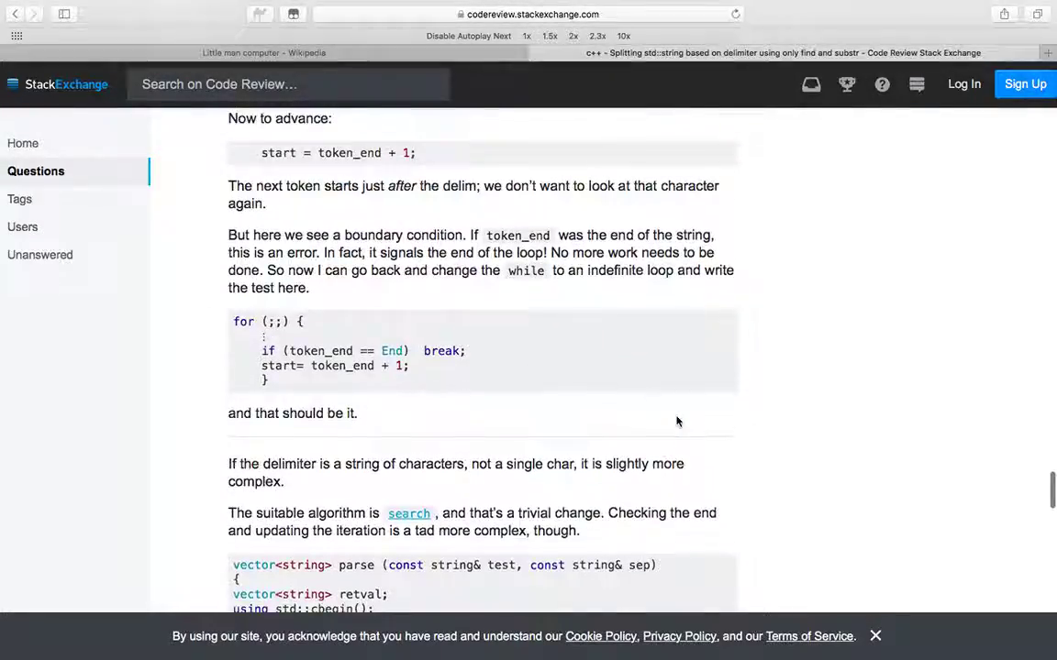
scroll(678, 422, "down", 4)
scroll(677, 422, "down", 6)
scroll(677, 422, "down", 5)
scroll(678, 422, "down", 5)
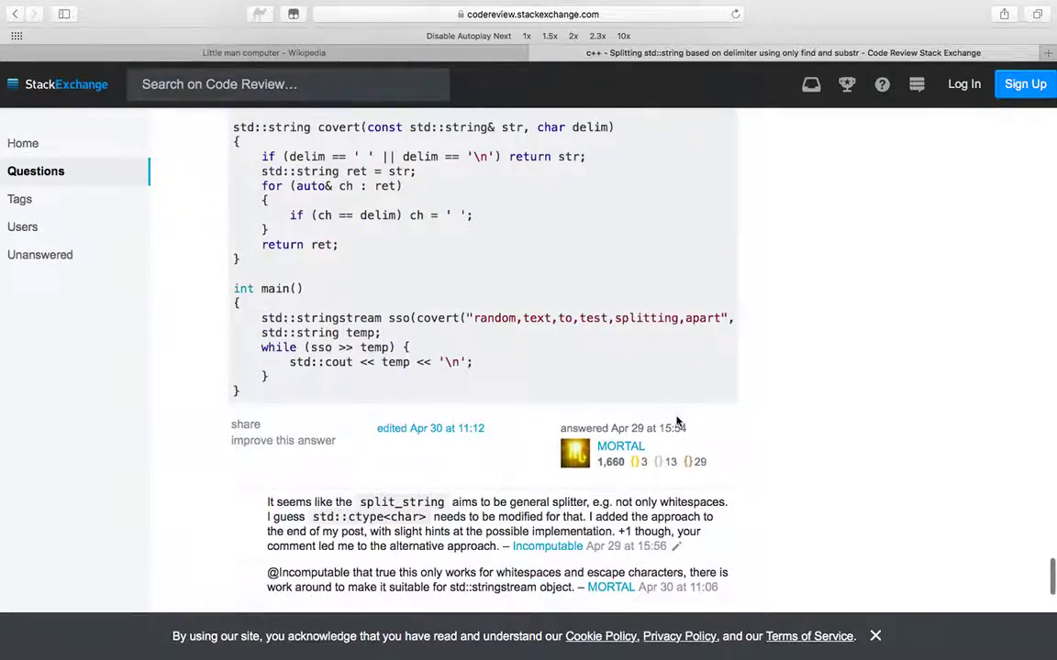
scroll(678, 422, "up", 8)
scroll(678, 422, "up", 8)
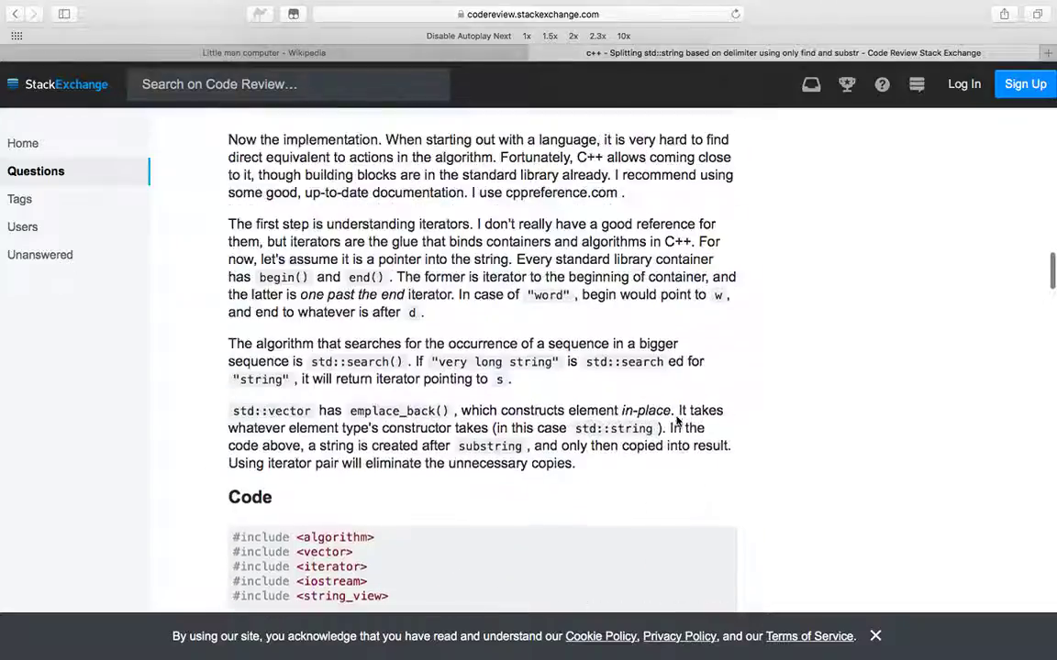
Step: Go back to the Stack Overflow getline split answer and highlight the two lines filling the vector
left_click(68, 30)
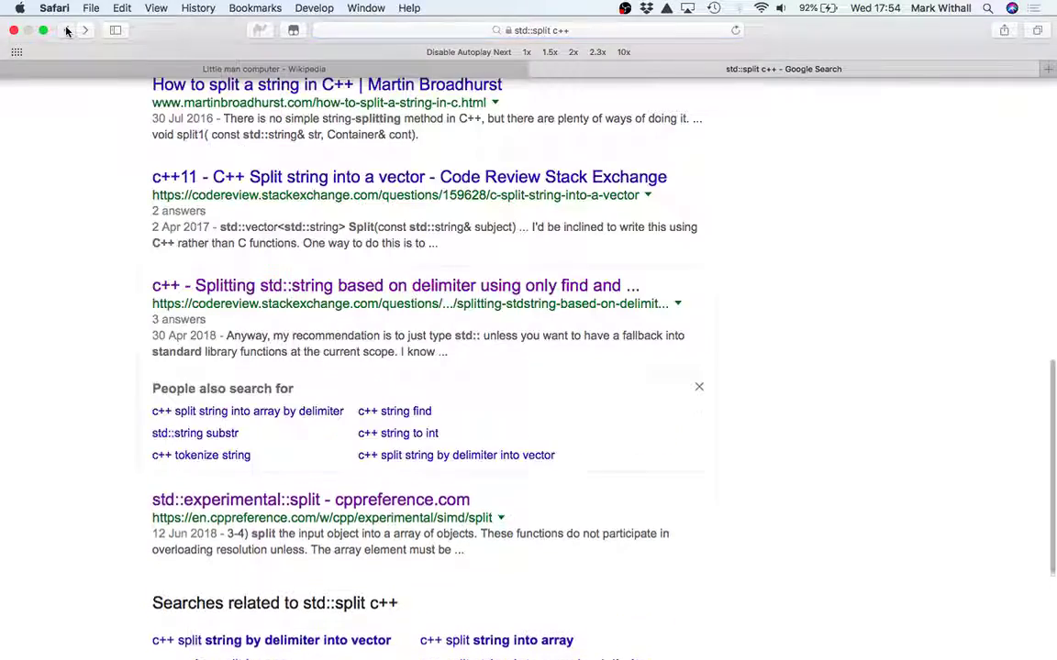
left_click(67, 30)
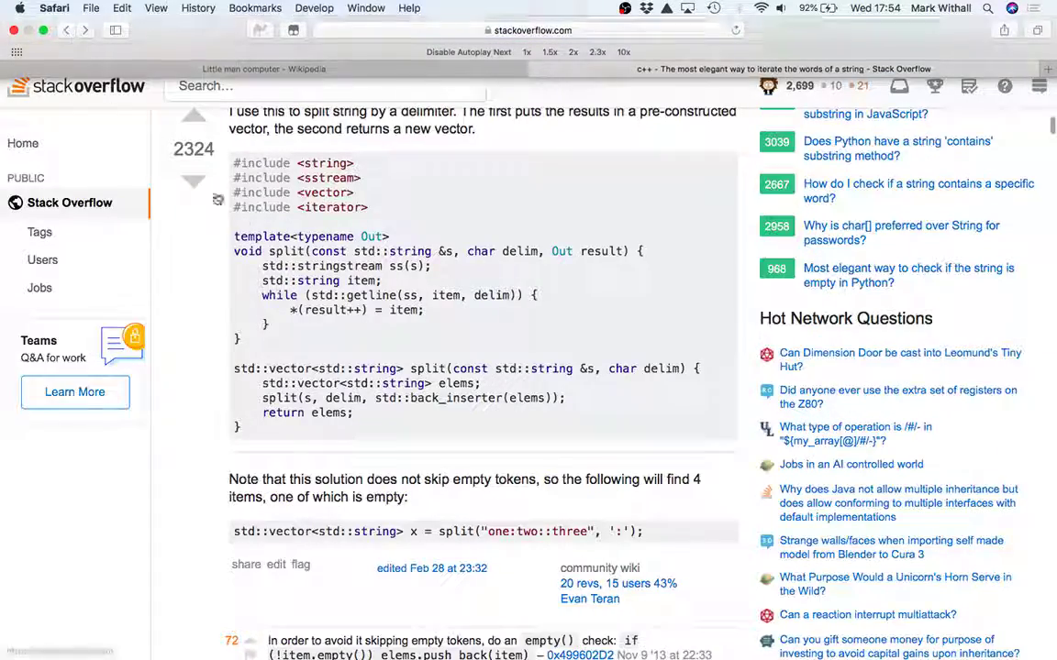
scroll(266, 263, "down", 4)
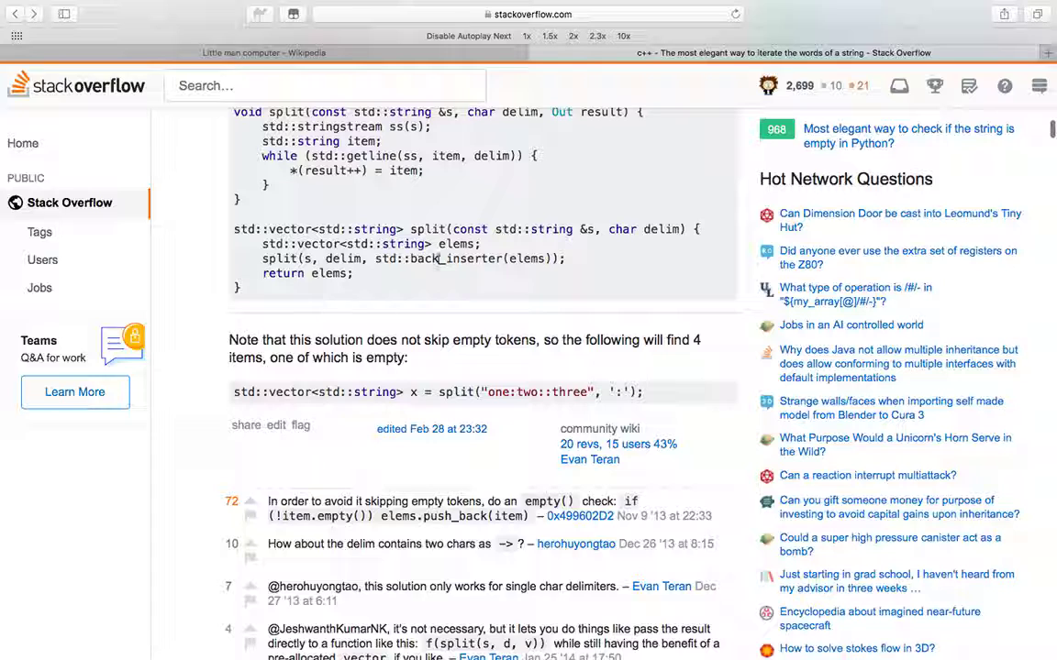
scroll(368, 284, "up", 2)
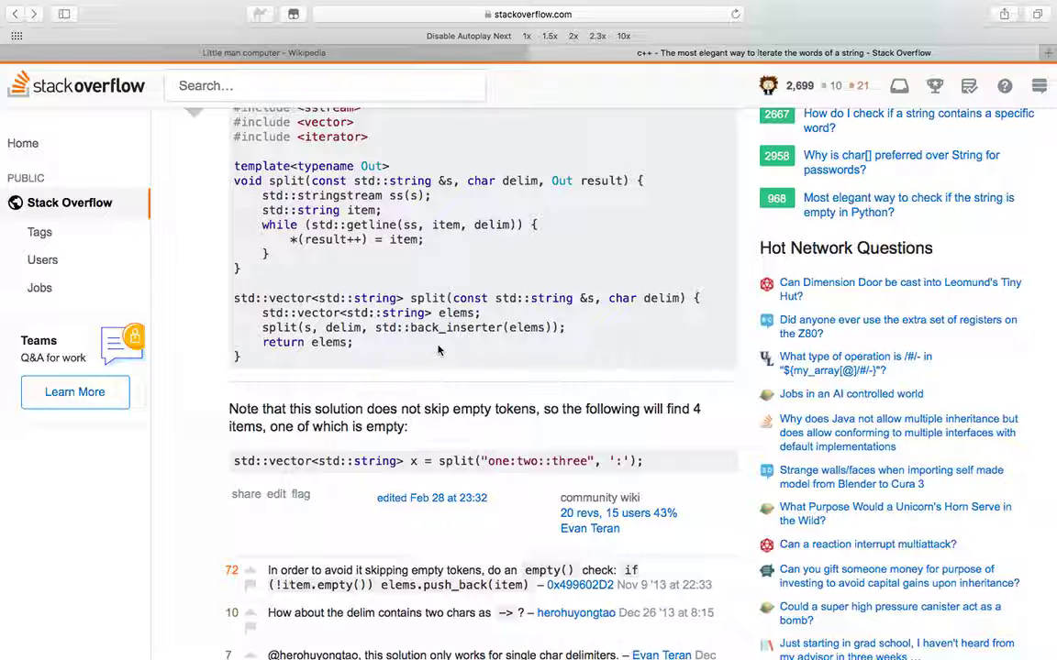
left_click_drag(262, 313, 595, 332)
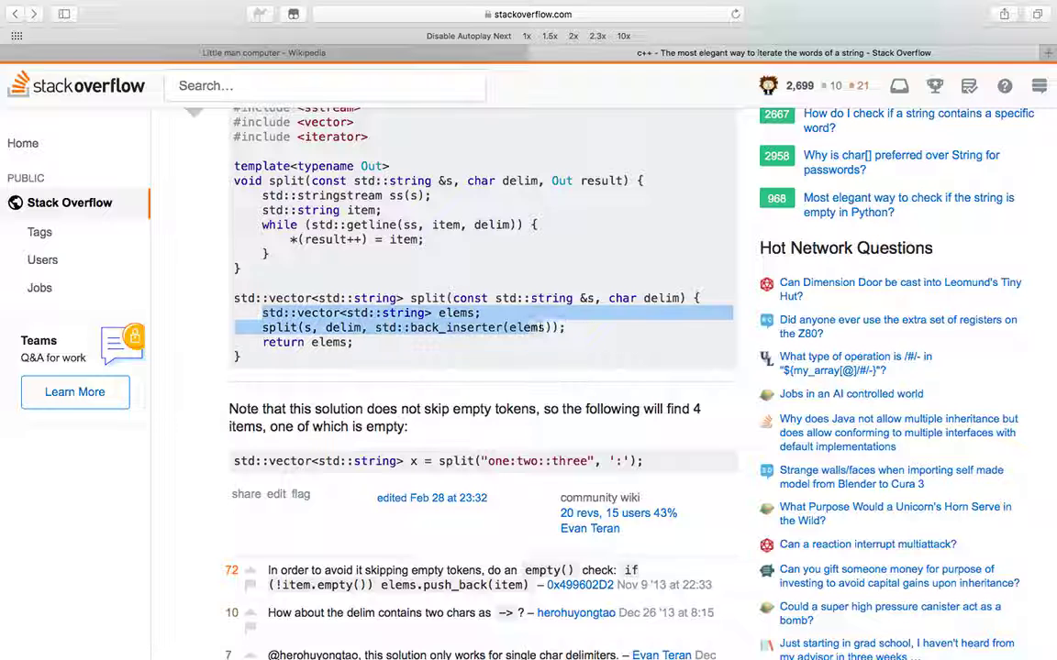
left_click(537, 357)
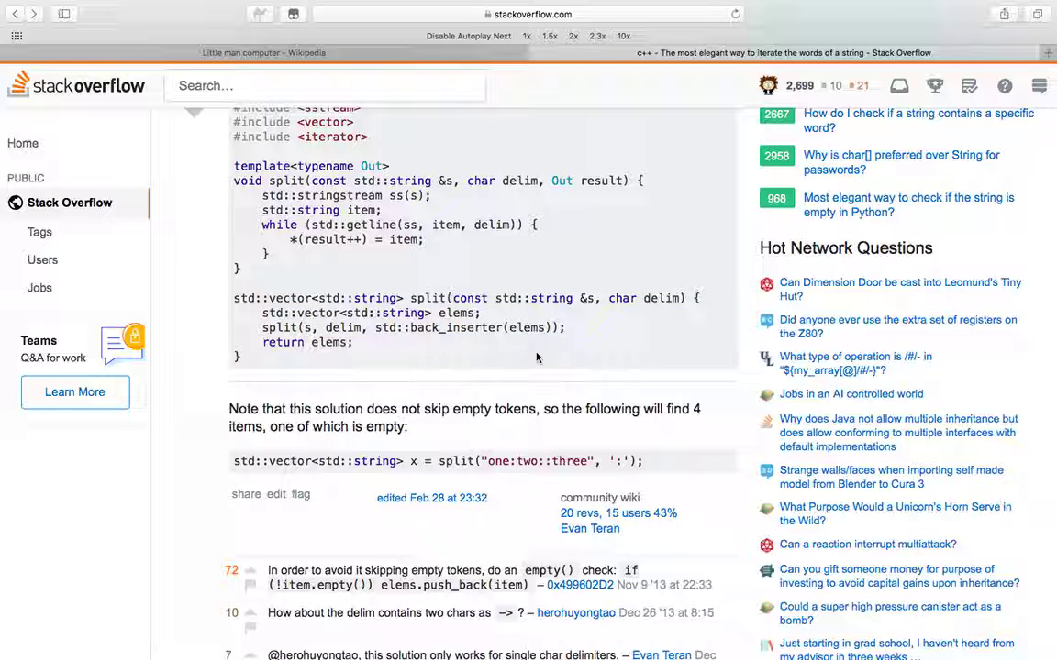
Step: In assembler.cpp, add a std::vector<std::string> tokens declaration at the start of parseInstruction
key("ctrl+Right")
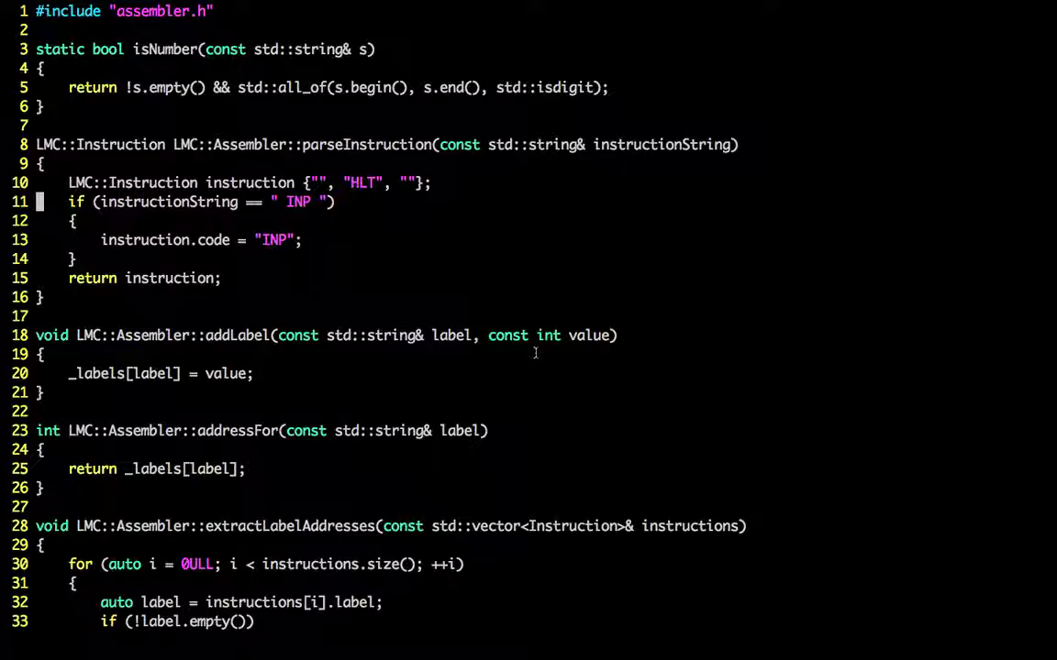
key("k")
key("k")
type("o")
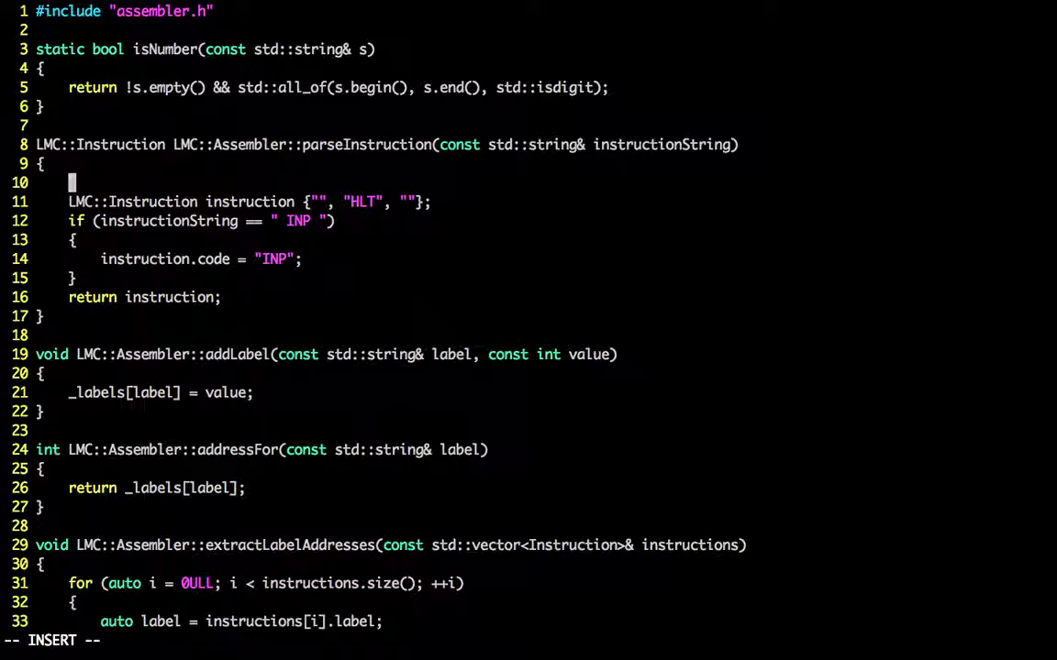
type("std::ve")
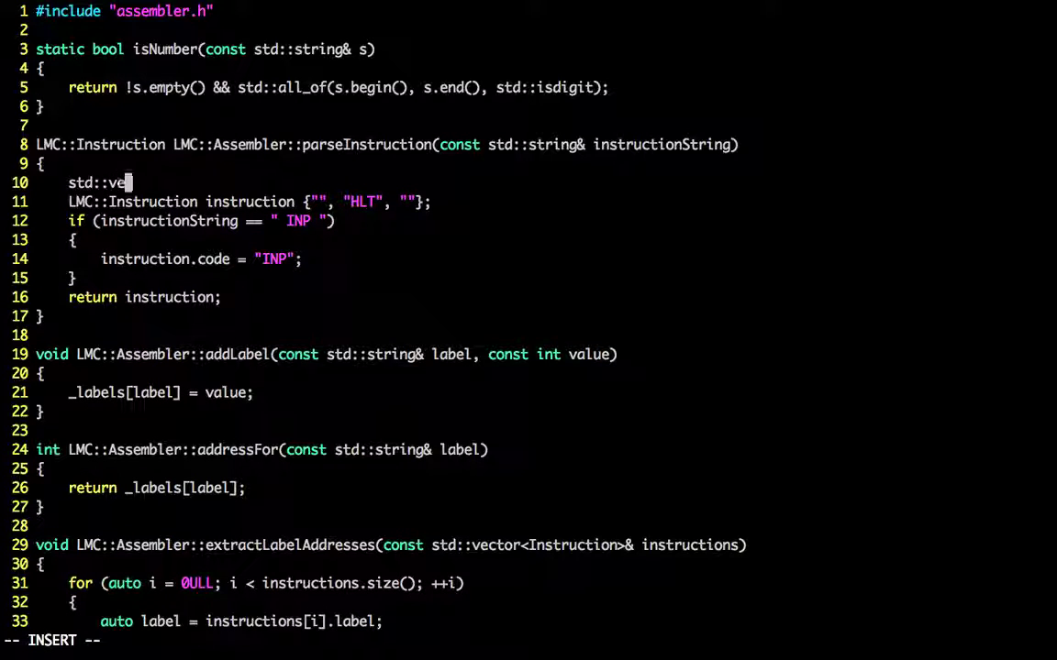
type("ctor<std::string>")
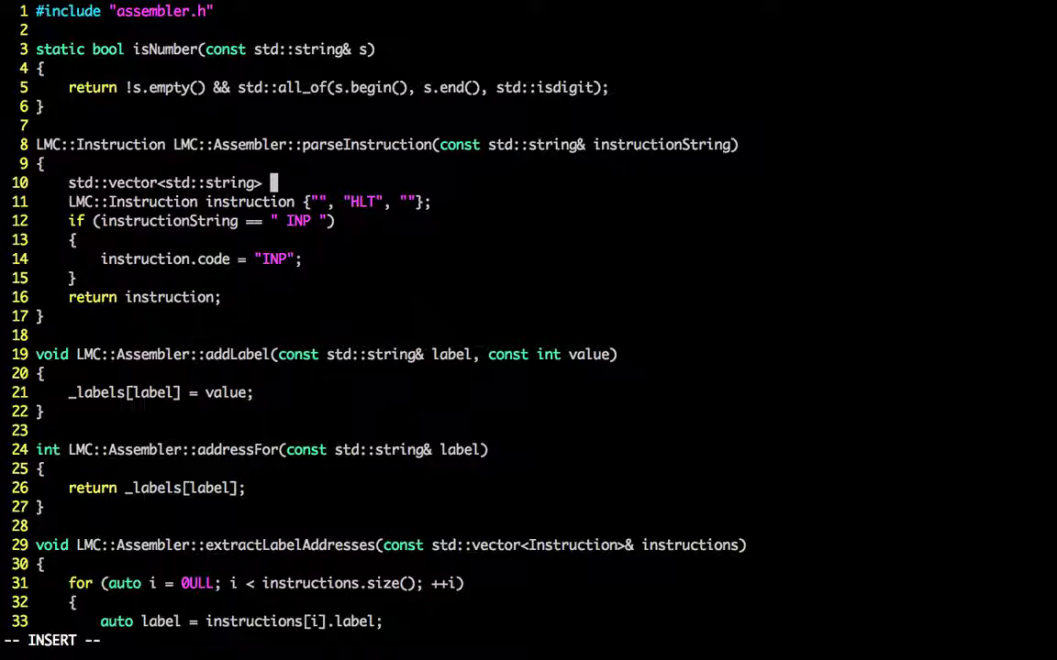
type(" tokens;")
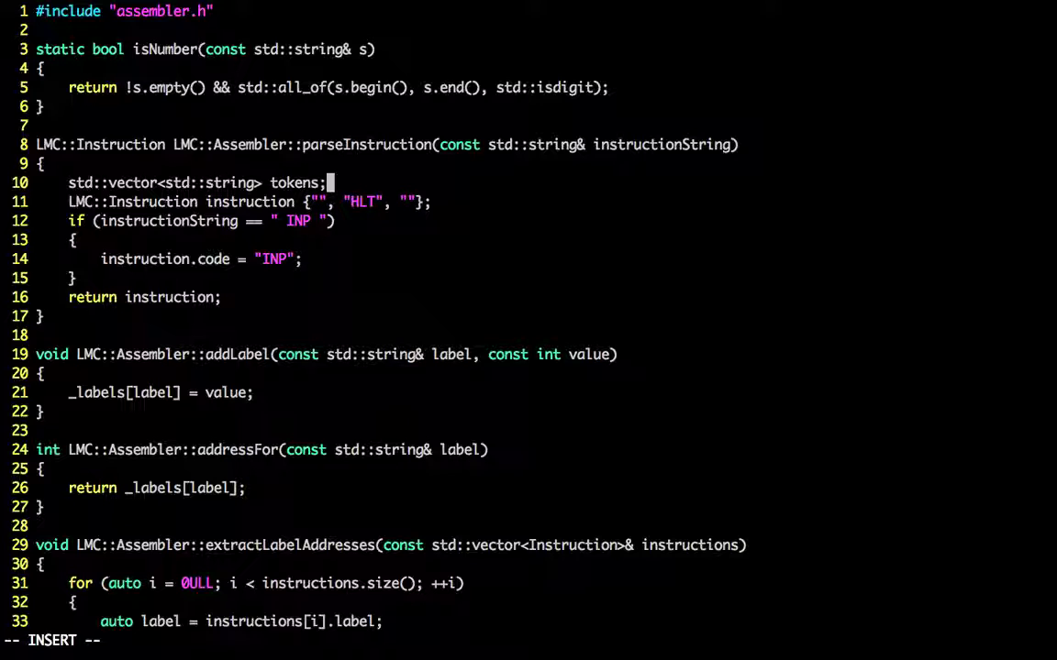
key("Return")
type("std::")
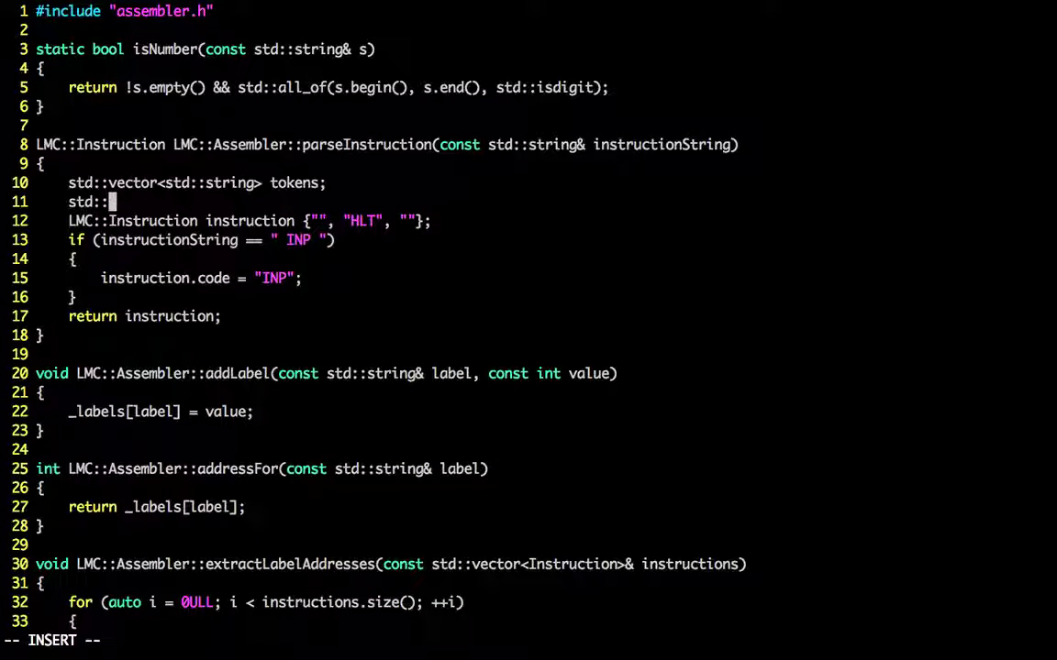
type("split")
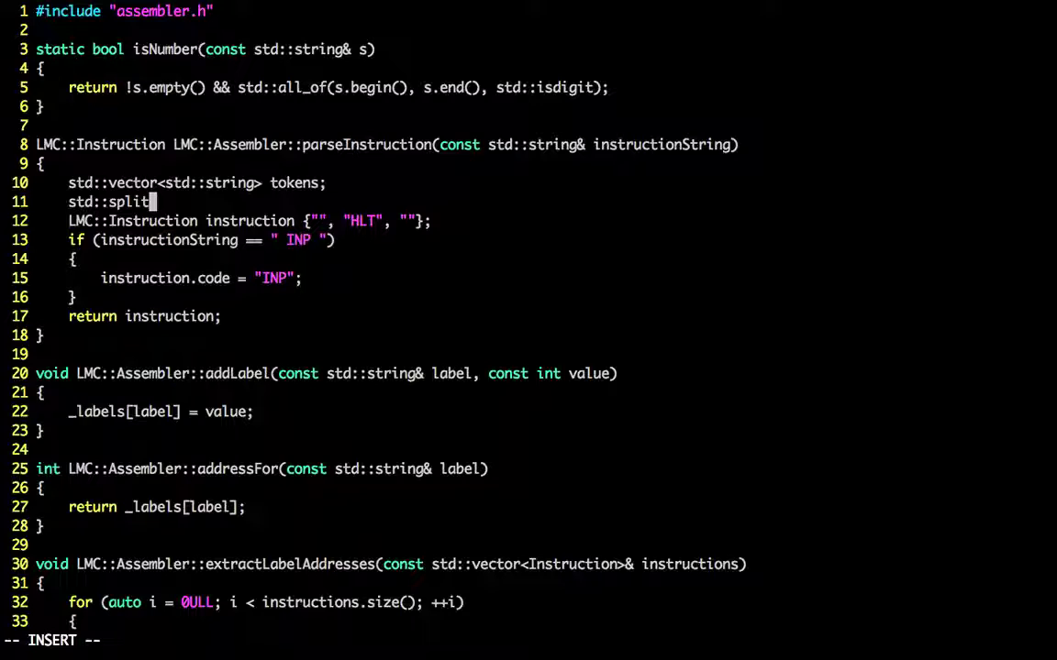
type("(instr")
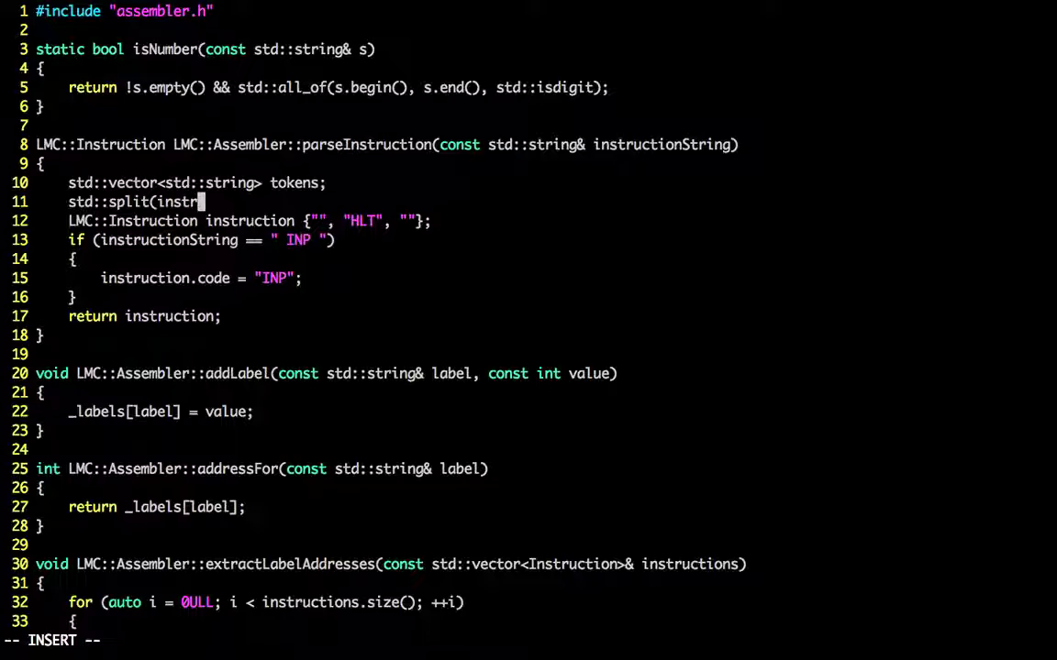
type("uctionString,")
Step: Write the std::split(... std::back_inserter(tokens)) call, checking the browser example, and save the file
key("ctrl+Right")
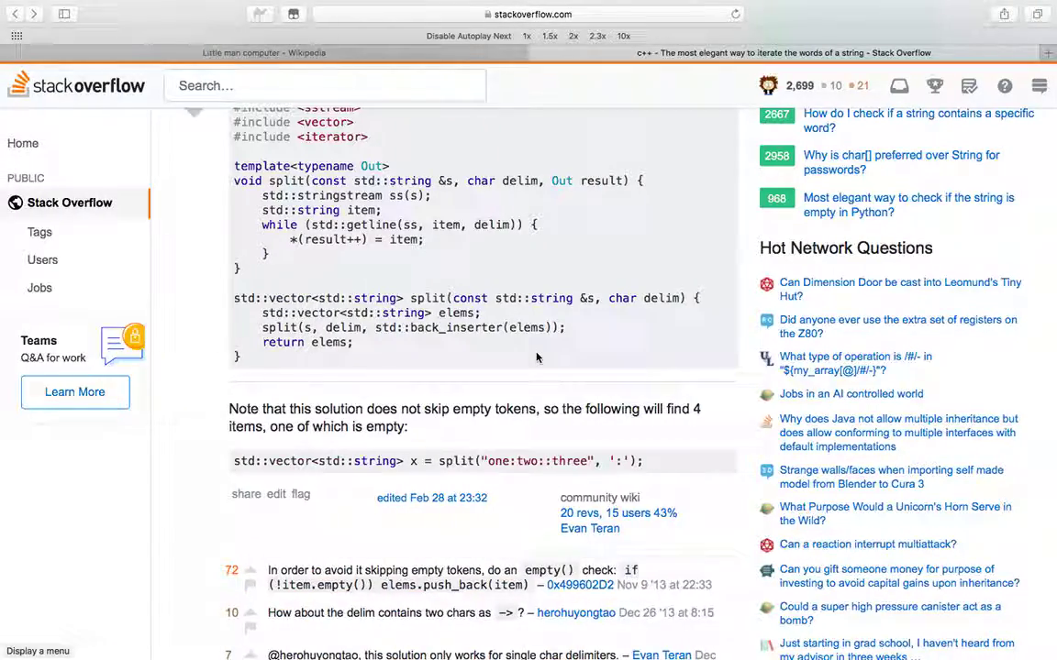
key("ctrl+Left")
type("' '")
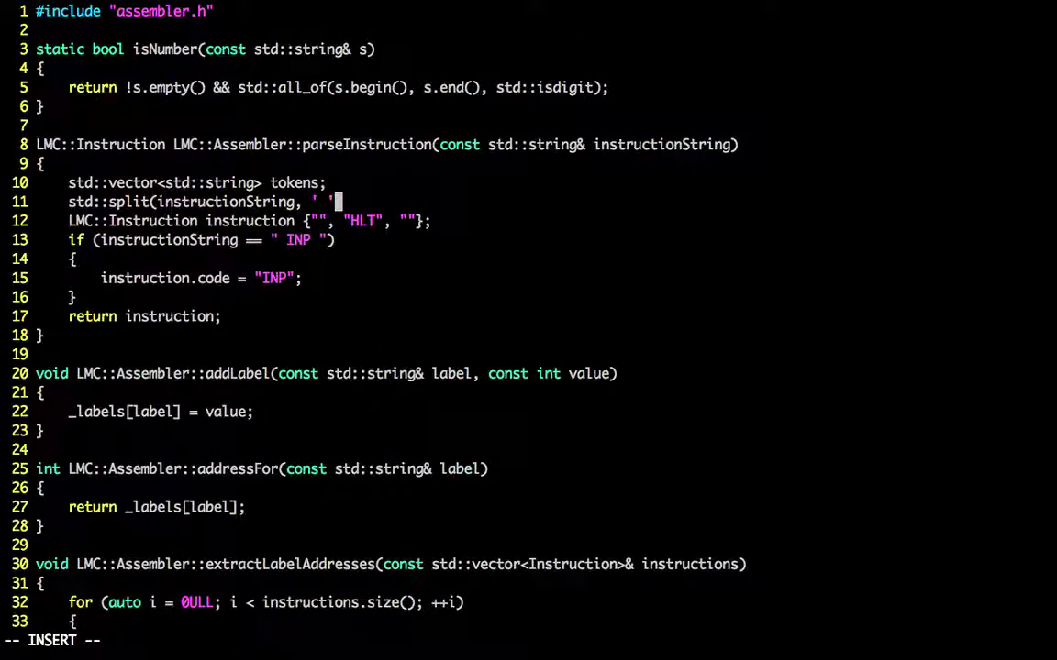
type(",")
key("ctrl+Right")
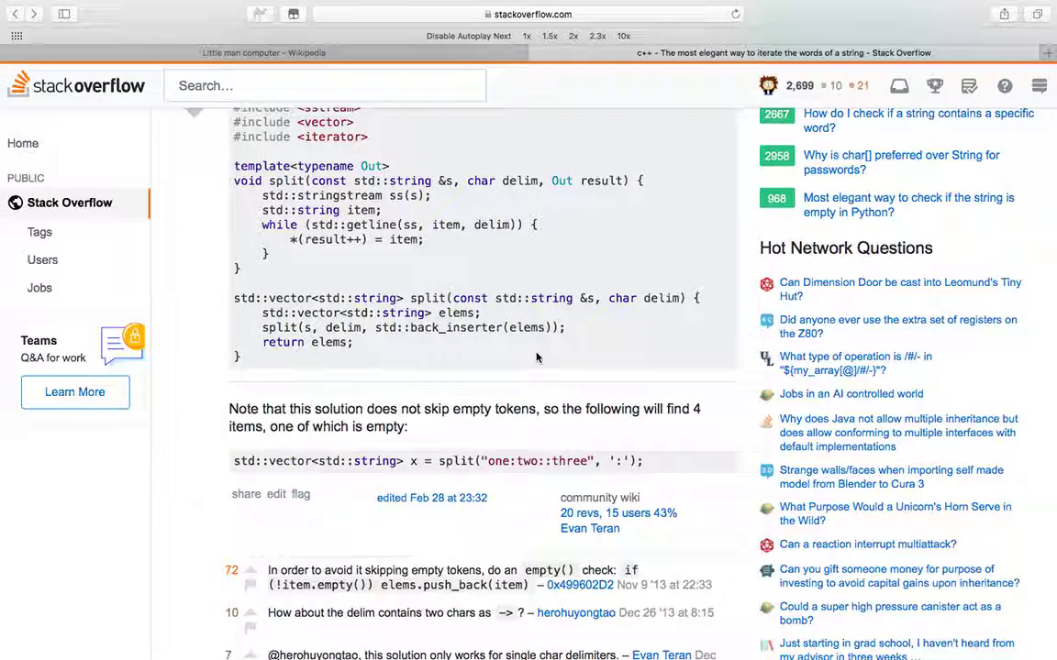
scroll(538, 358, "up", 1)
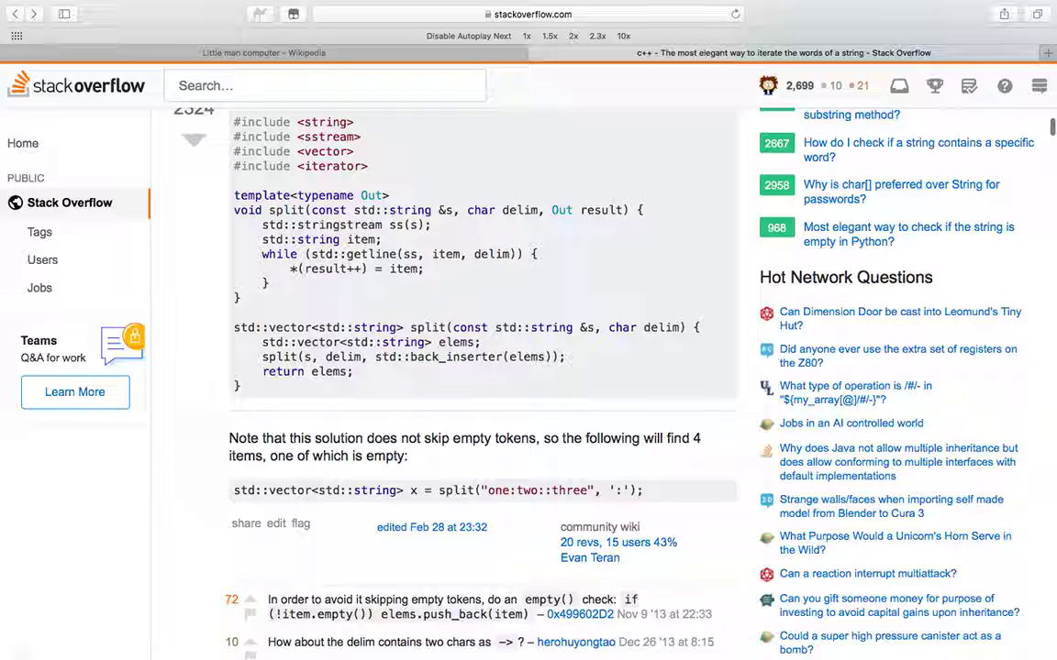
key("ctrl+Left")
type("std::back_inserter")
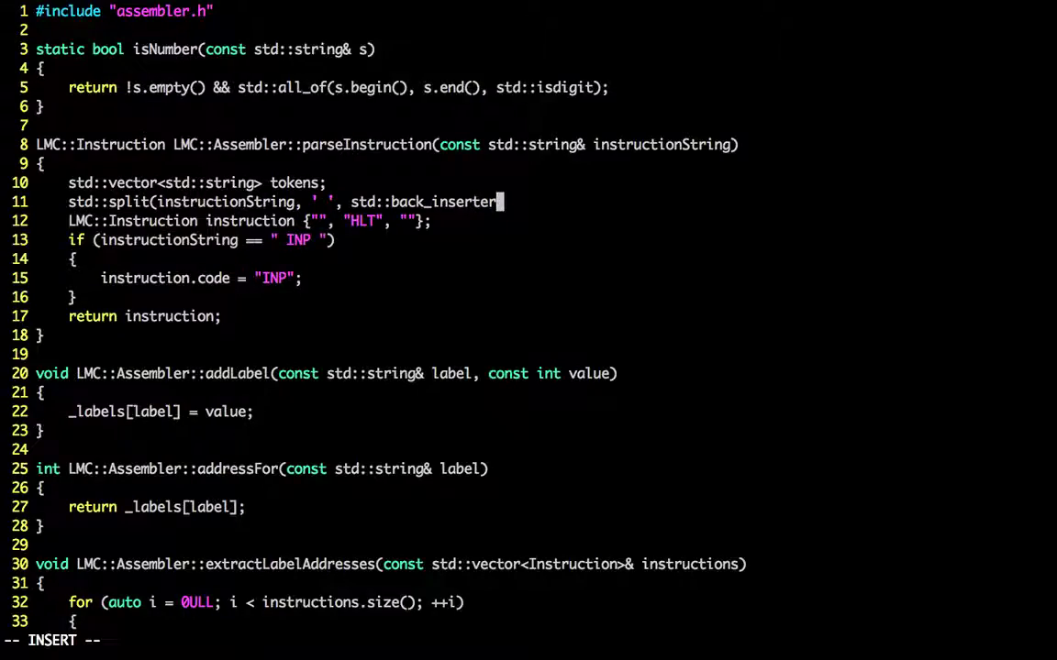
key("ctrl+Right")
key("ctrl+Left")
type("(")
type("tokens));")
key("Escape")
type(":w")
key("Return")
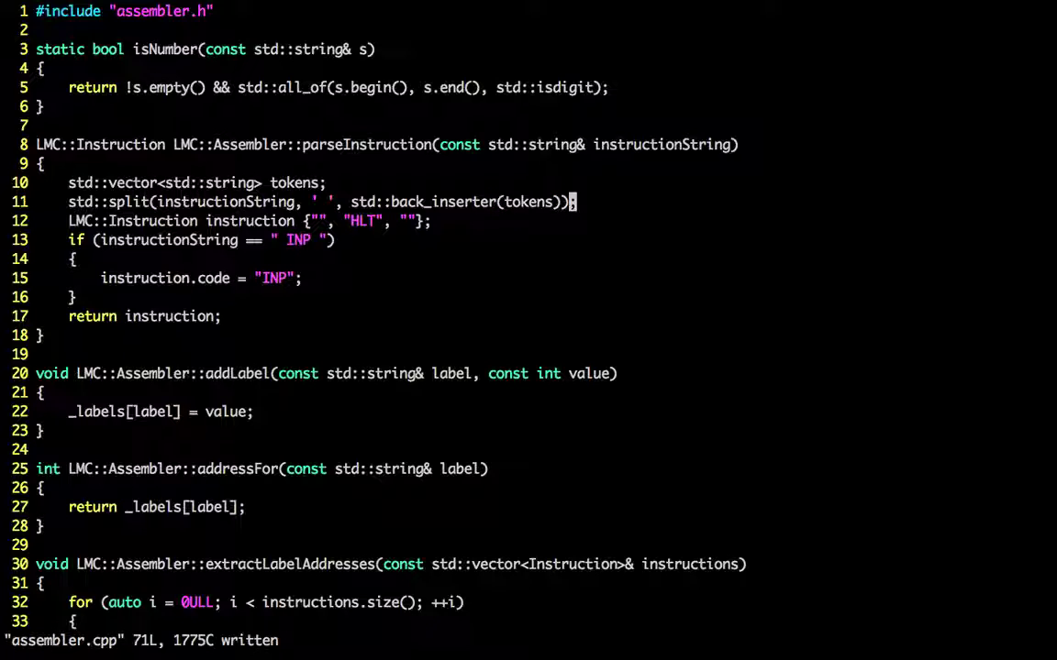
type(":make")
Step: Run :make, see split missing from std, and look through the other files and the Stack Overflow page for the needed header
key("Return")
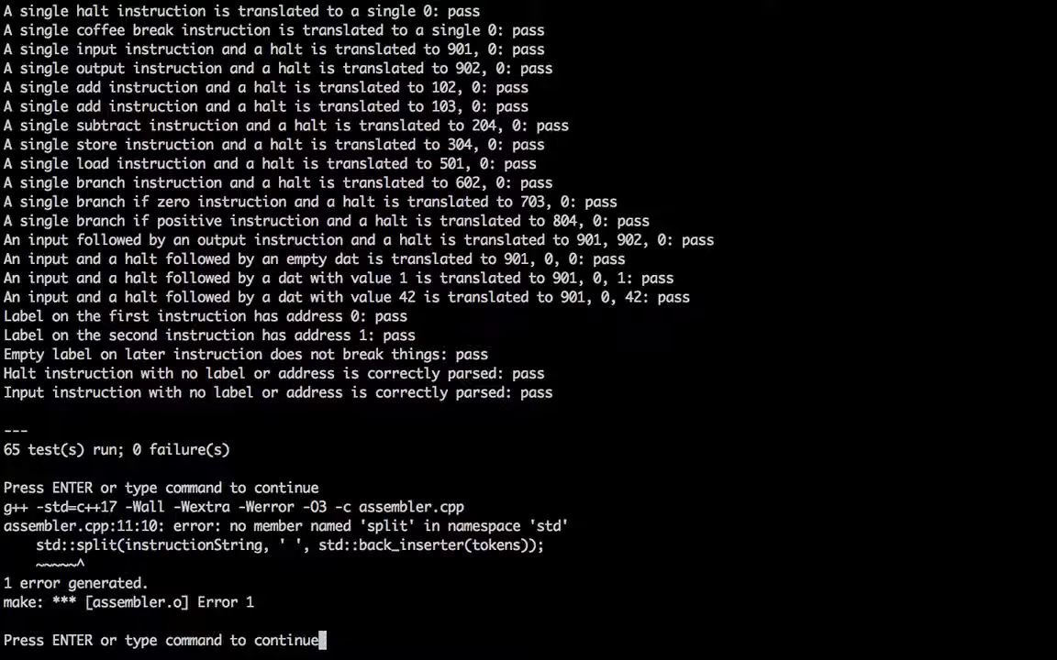
key("Return")
key("Return")
key("k")
key("k")
key("k")
key("k")
key("k")
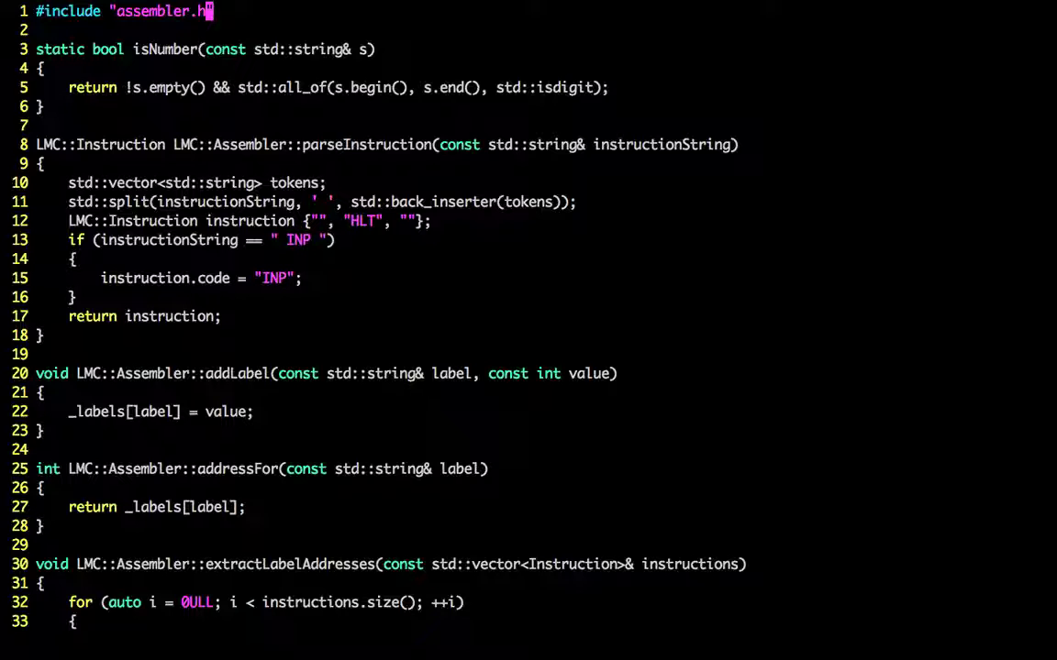
type(":bn")
key("Return")
type(":bn")
key("Return")
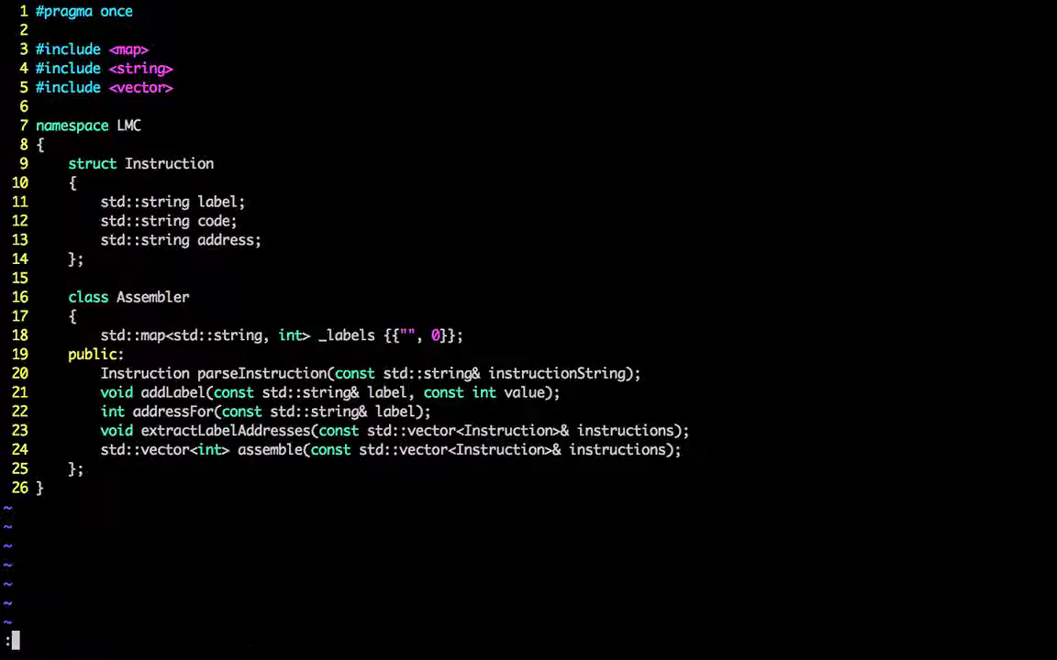
type(":bn")
key("Return")
key("super+Tab")
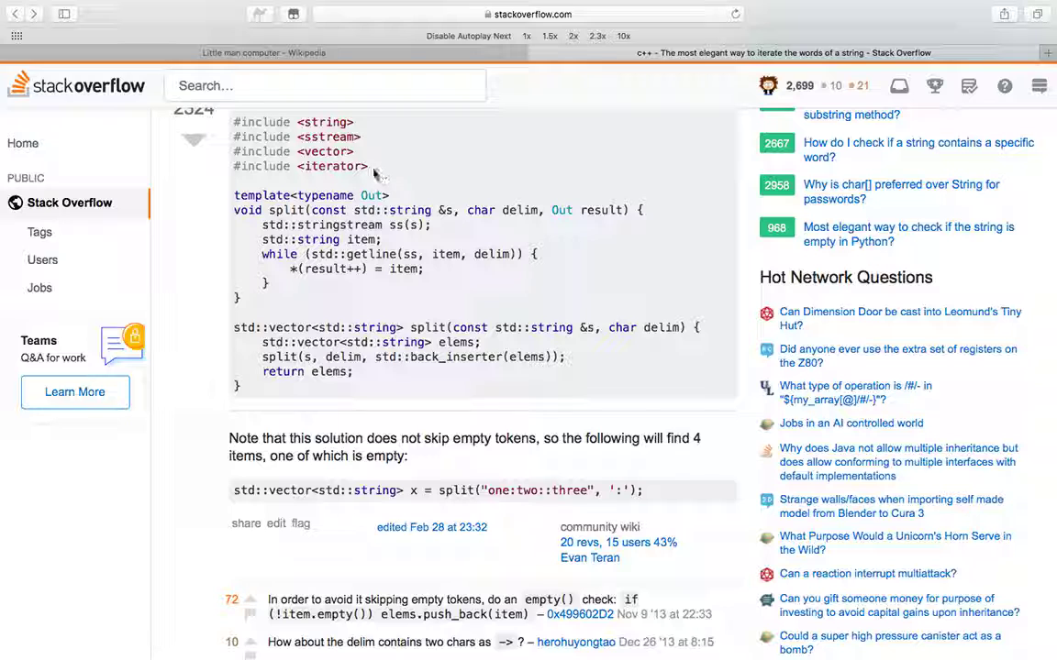
key("super+Tab")
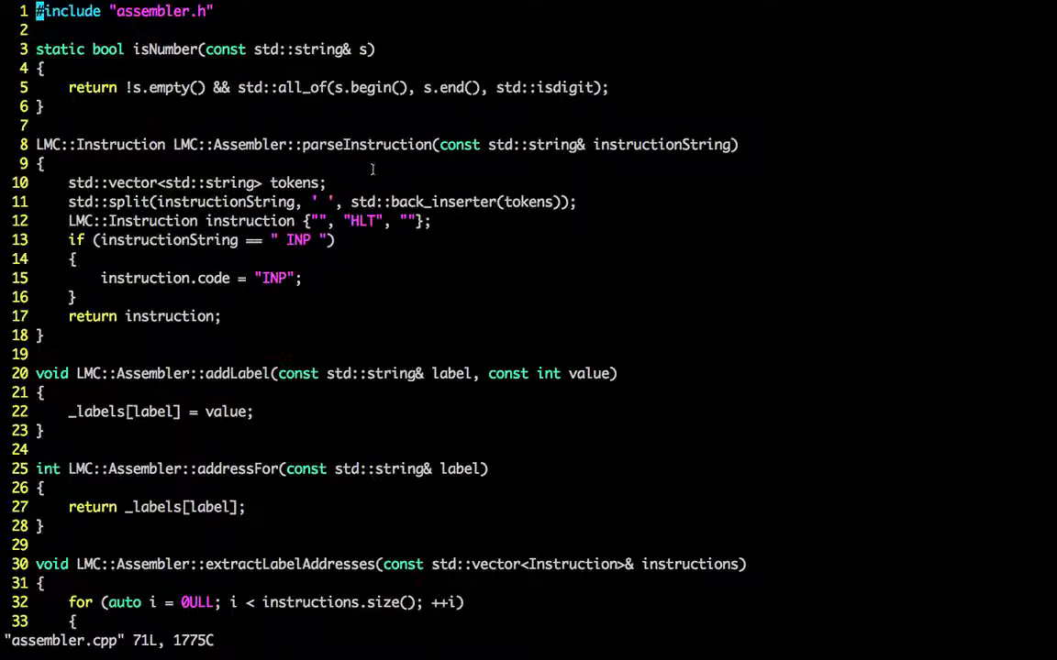
Step: Add #include <iterator> at the top of assembler.cpp and rebuild, still failing
key("o")
key("Return")
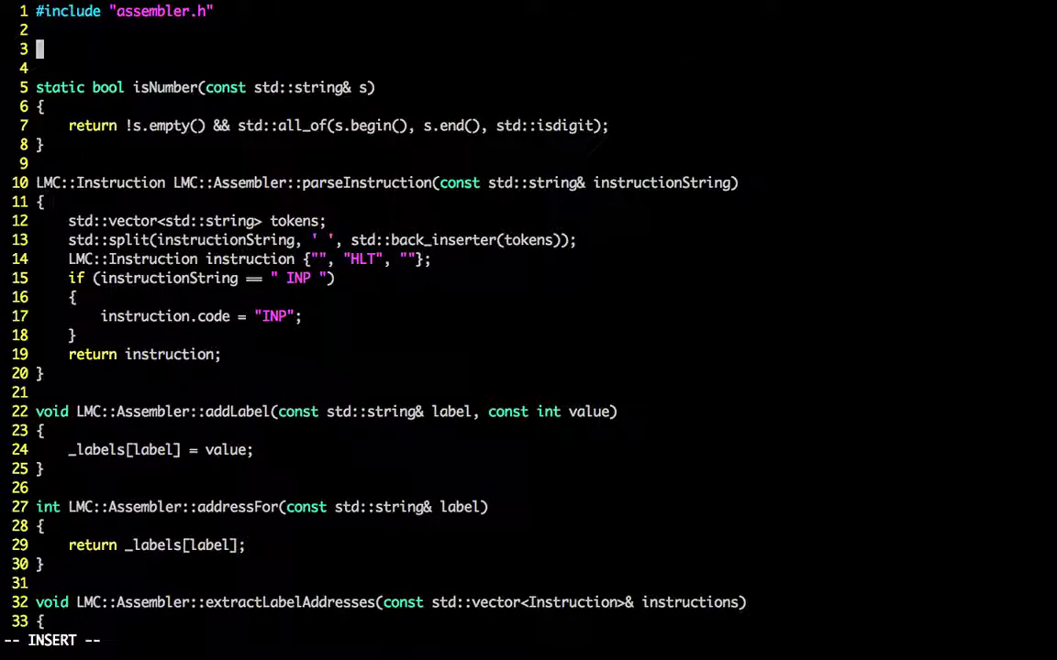
type("#include <iterator>")
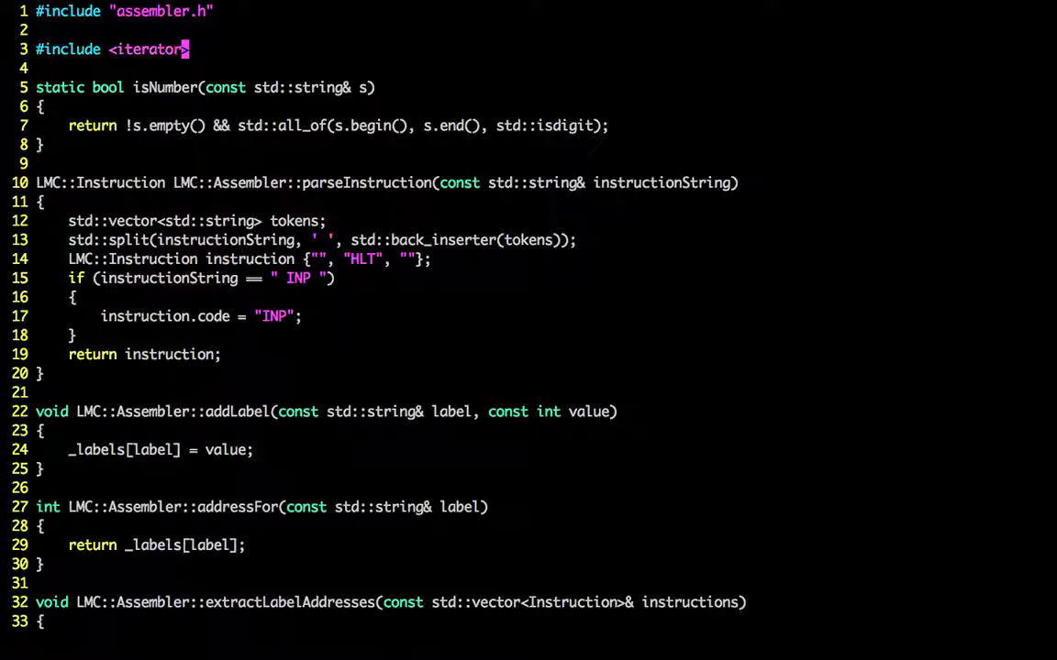
key("Escape")
type(":make")
key("Return")
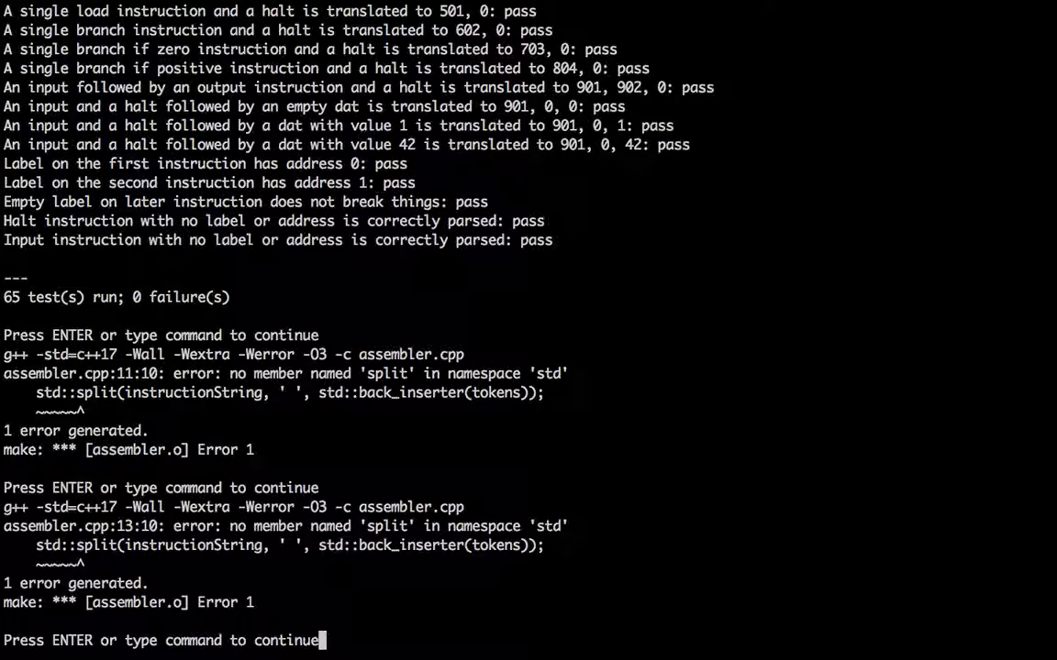
key("Return")
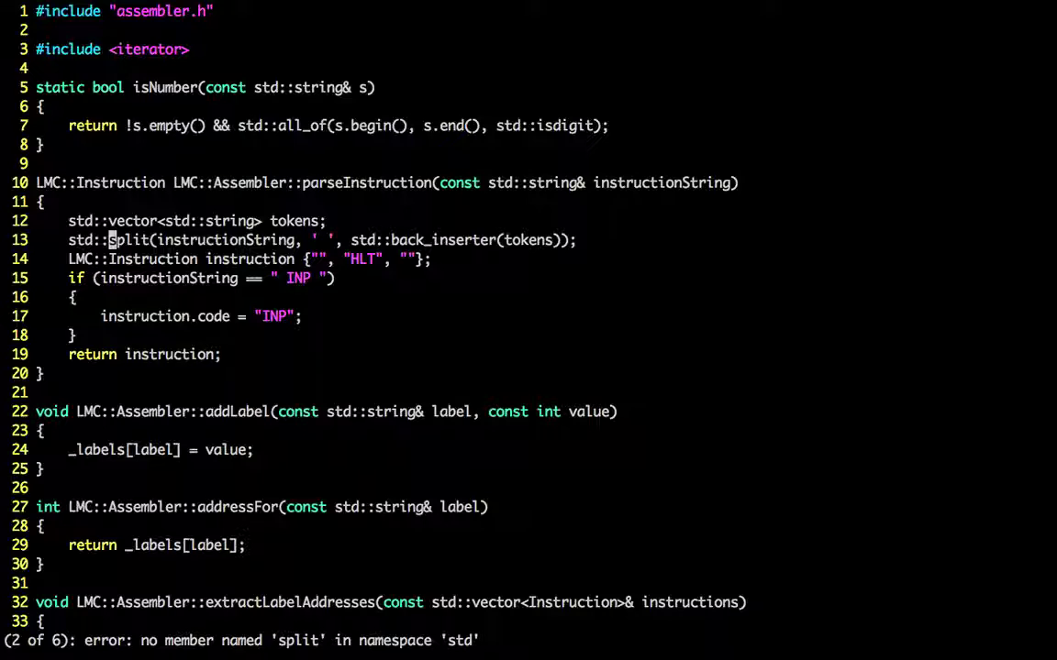
Step: Change the include to <sstream>, save and rebuild to two errors, then mark 'split' in the Stack Overflow answer
key("k")
key("k")
key("k")
key("k")
key("k")
key("k")
key("k")
key("k")
key("k")
type("bcwsstrec")
key("BackSpace")
type("am")
key("Escape")
type(":w:make")
key("Return")
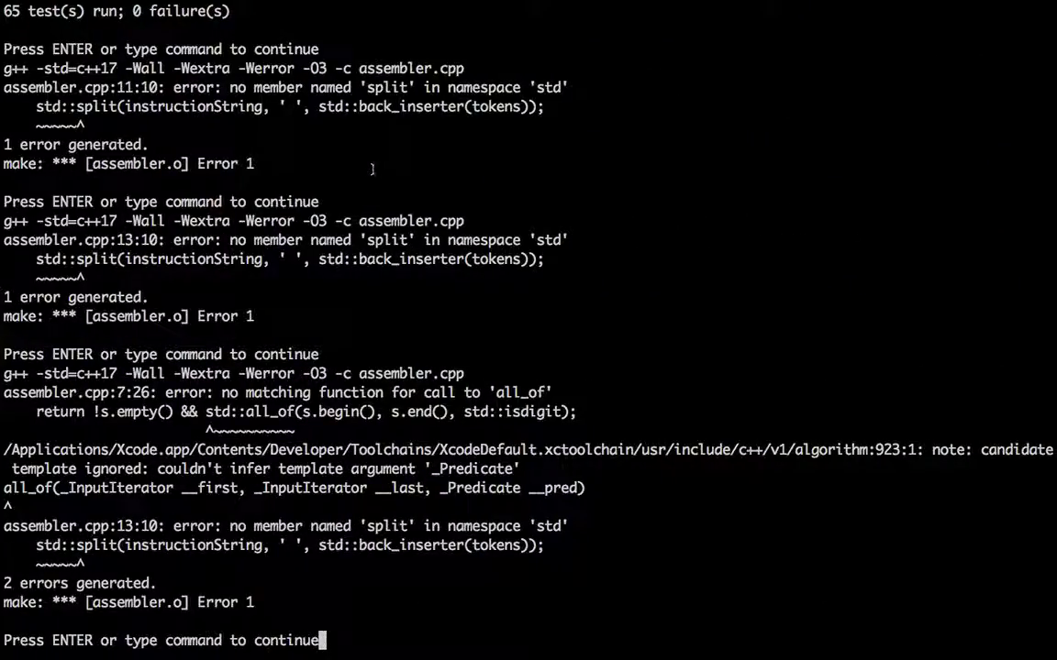
key("Return")
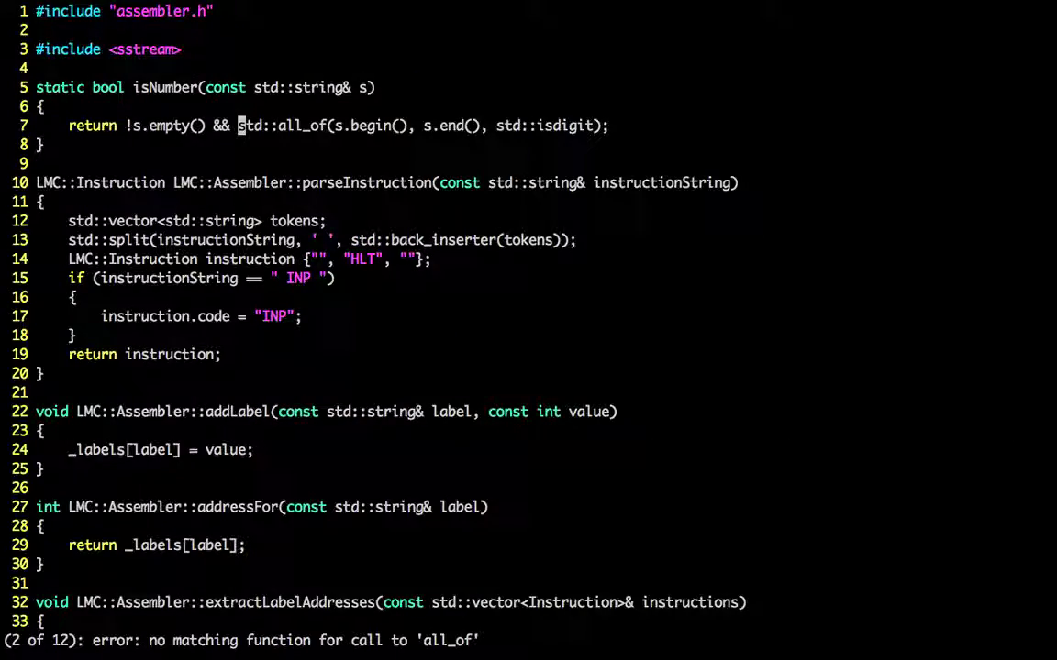
key("ctrl+Left")
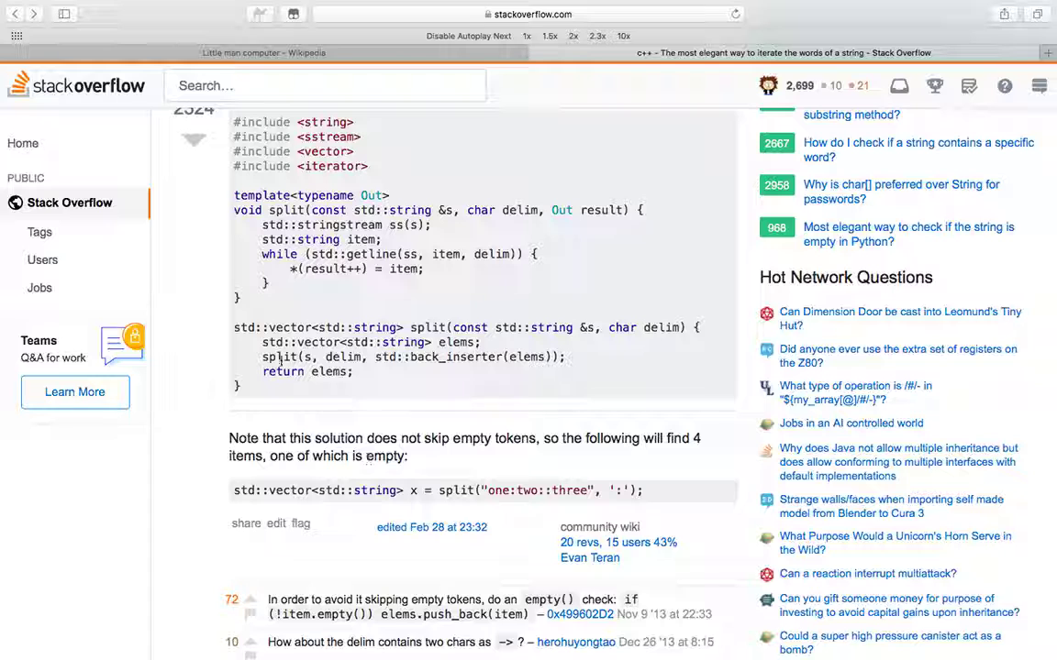
left_click_drag(263, 357, 297, 357)
scroll(348, 320, "down", 5)
scroll(347, 319, "down", 3)
scroll(348, 319, "up", 6)
scroll(348, 319, "up", 6)
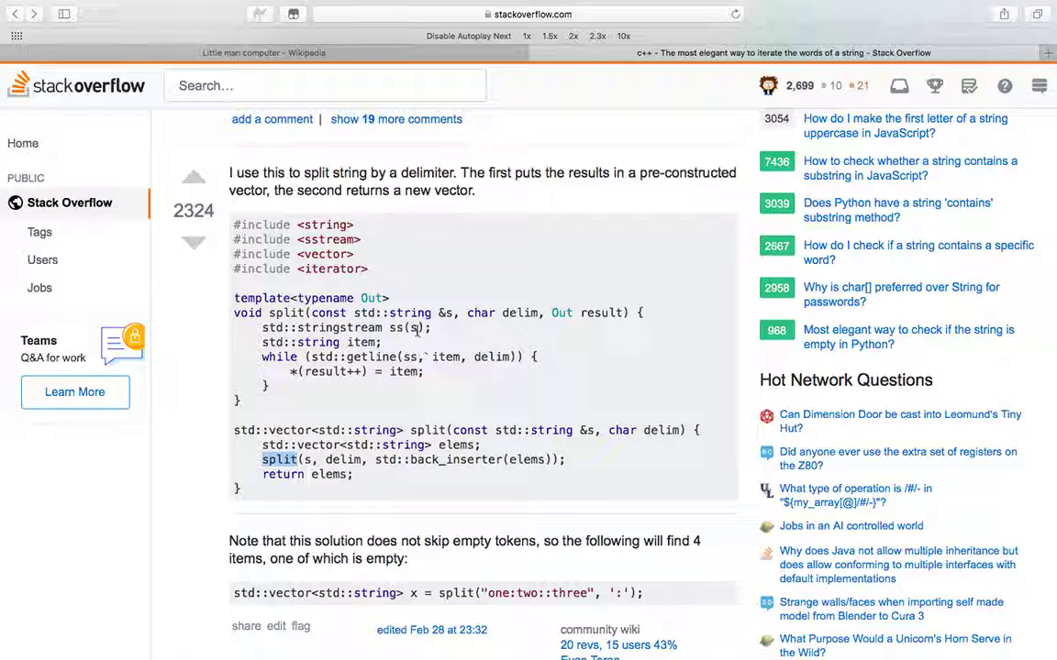
Step: Reread the full getline split answer on Stack Overflow, then return to assembler.cpp in Vim
left_click(380, 341)
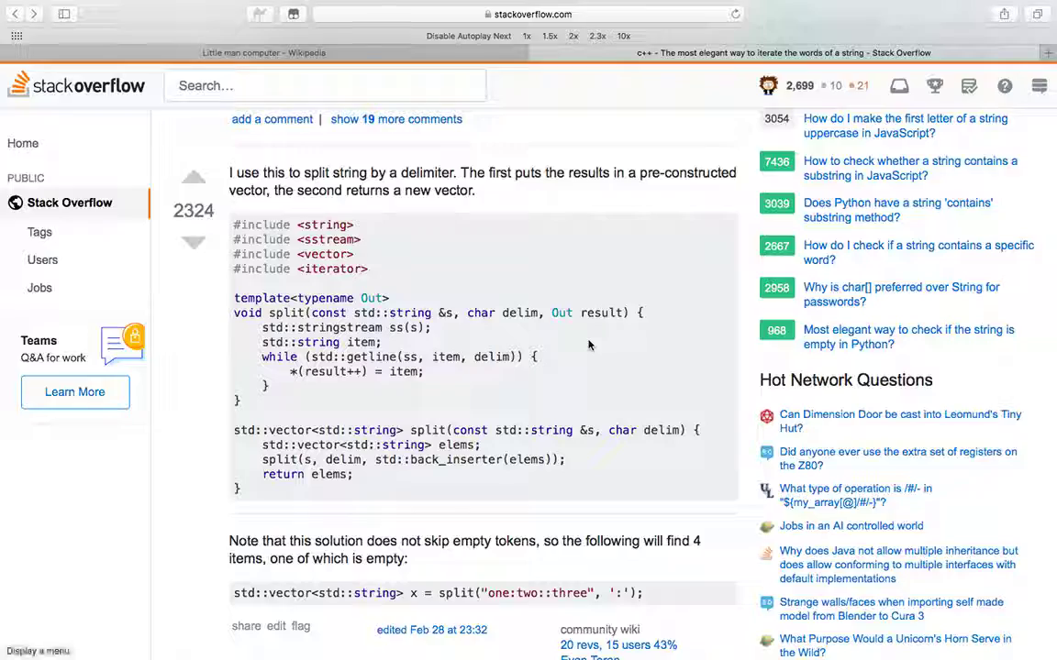
key("ctrl+Right")
key("ctrl+Left")
key("ctrl+Right")
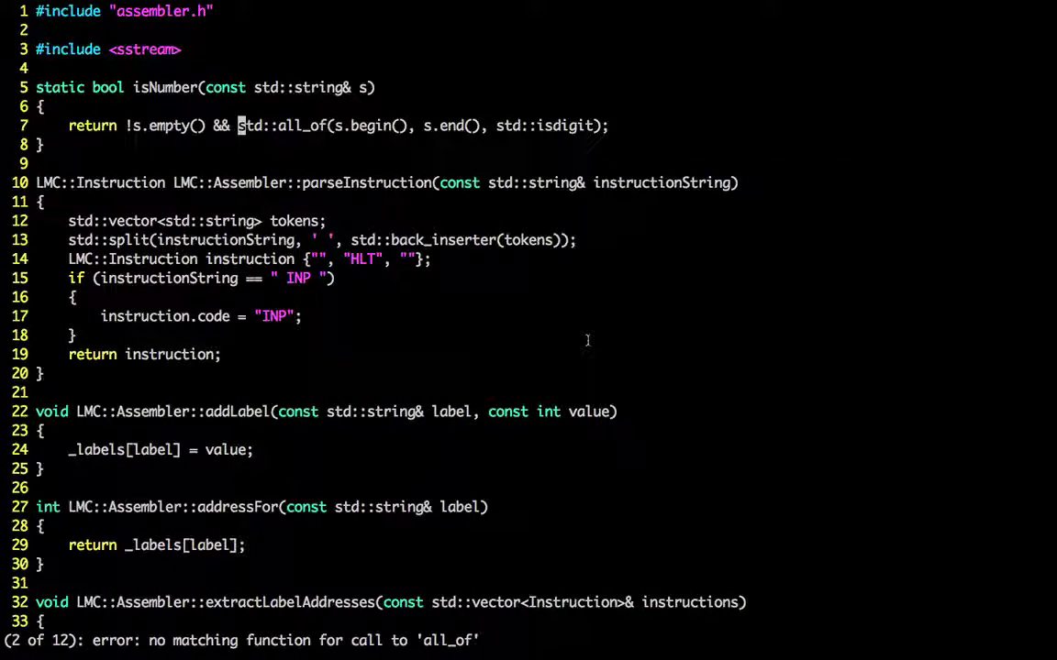
Step: Replace the std::split lines with a std::stringstream ss over the instruction and a std::string item declaration
key("j")
key("j")
key("j")
key("d")
key("d")
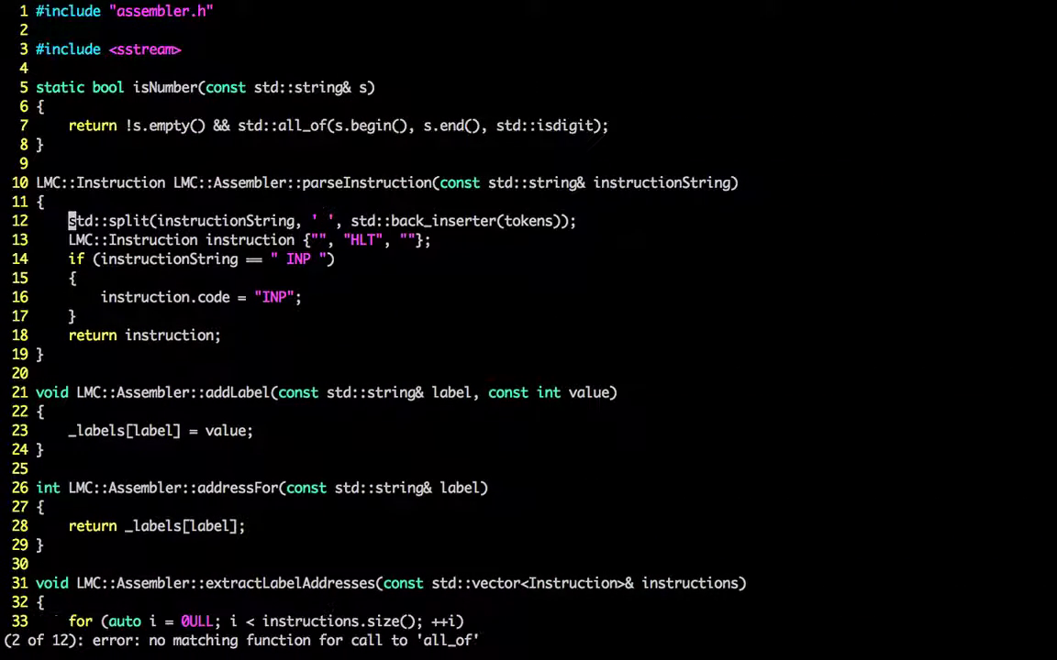
key("d")
key("d")
key("k")
key("o")
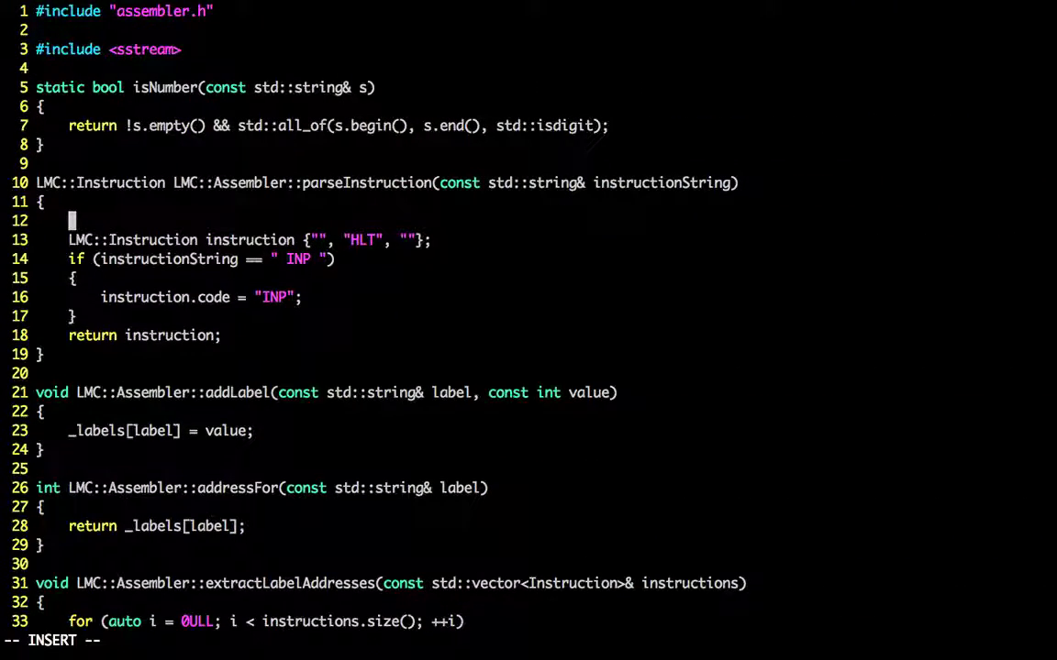
type("std::s")
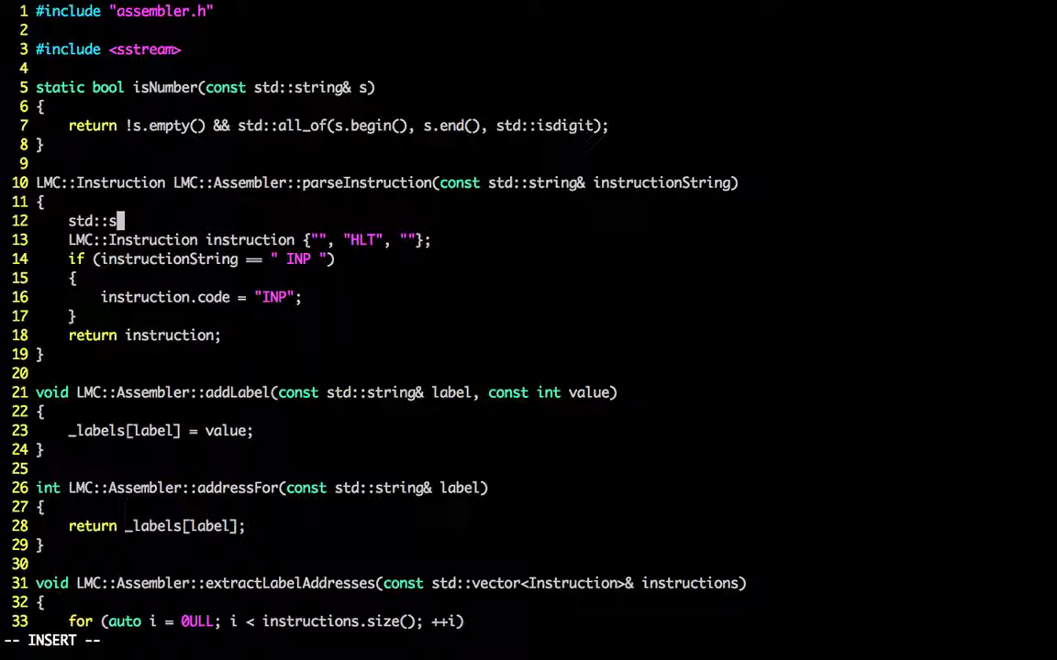
key("ctrl+Left")
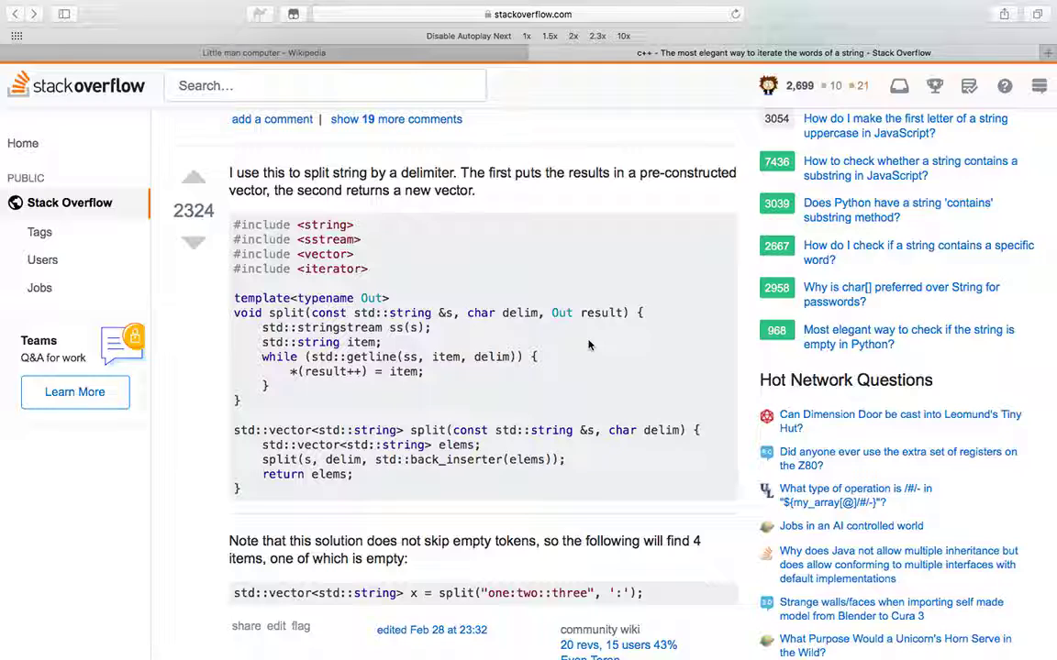
key("ctrl+Right")
type("tringstream ss")
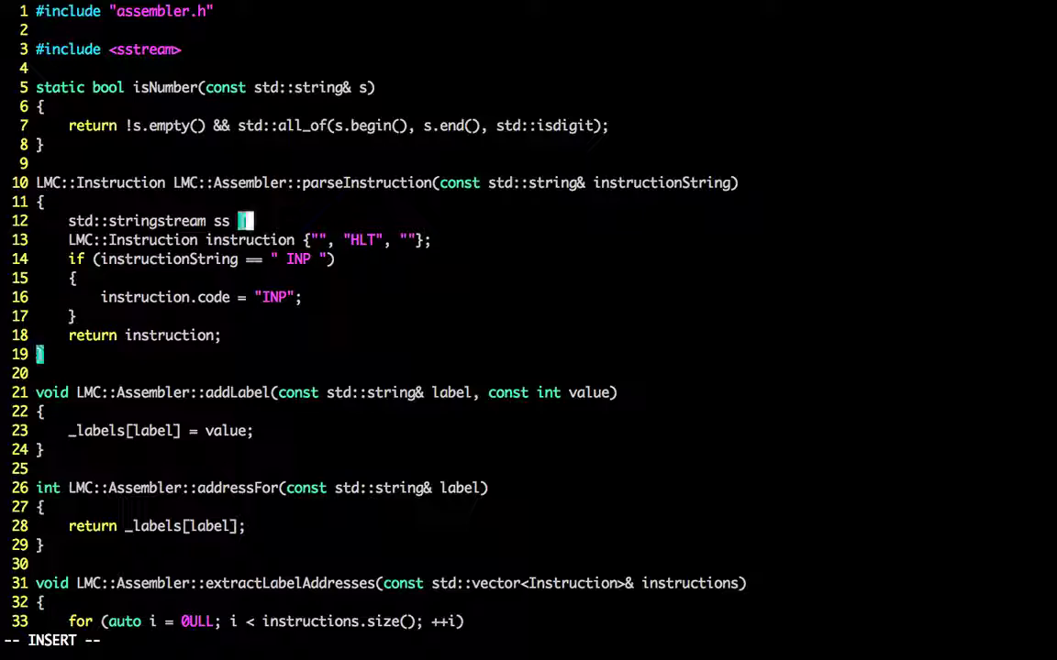
key("BackSpace")
type("(")
type("instructionString);")
key("Return")
key("super+Tab")
key("super+Tab")
type("std::string item;")
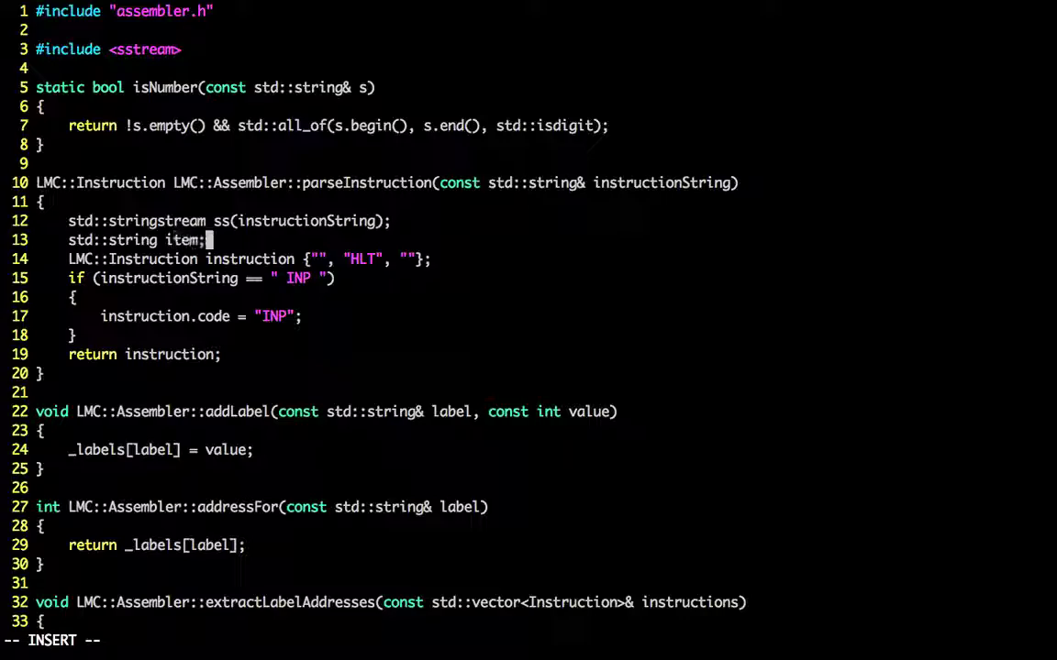
key("Return")
key("super+Tab")
key("super+Tab")
type("while (")
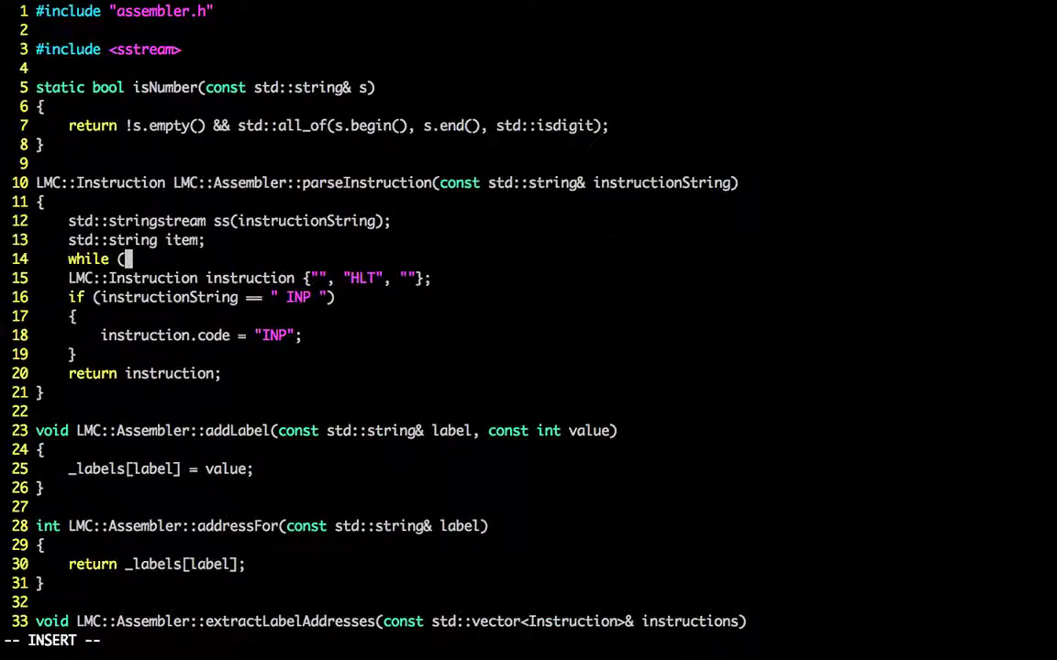
Step: Write the while(std::getline(ss, item, ' ')) loop with braces, consulting the reference answer, and fix its closing parenthesis
key("super+Tab")
key("super+Tab")
type("std::getl")
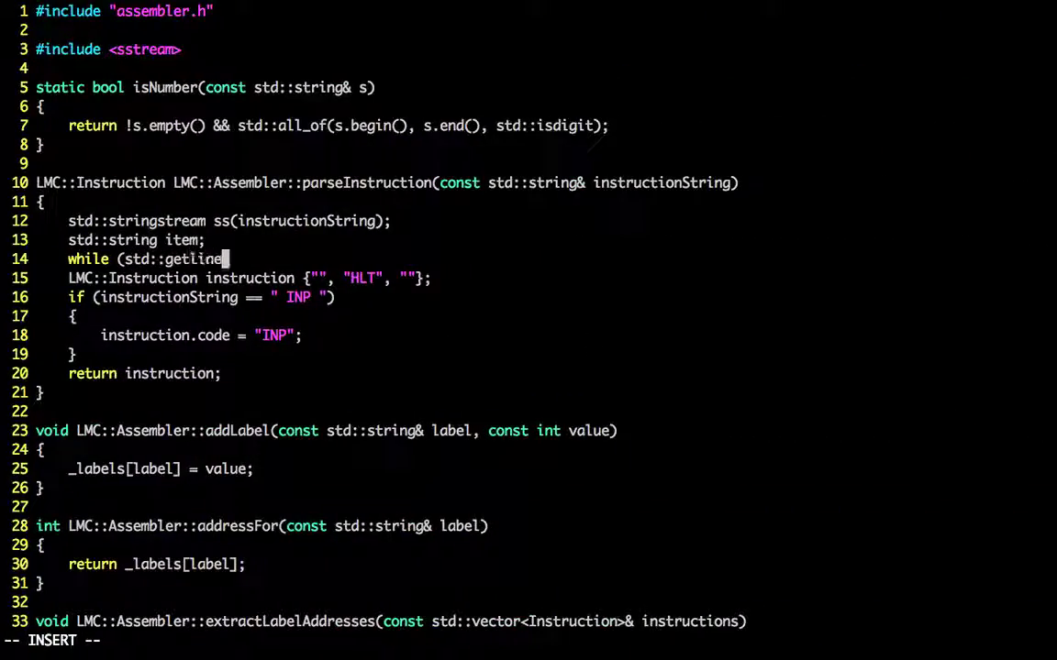
key("super+Tab")
key("super+Tab")
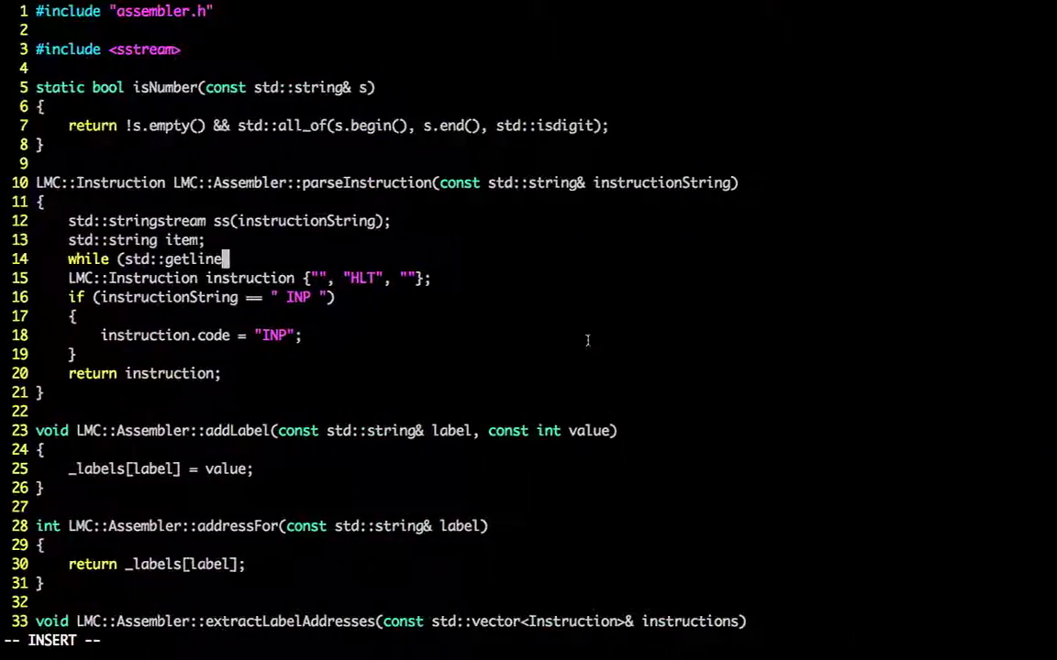
type("(ss,")
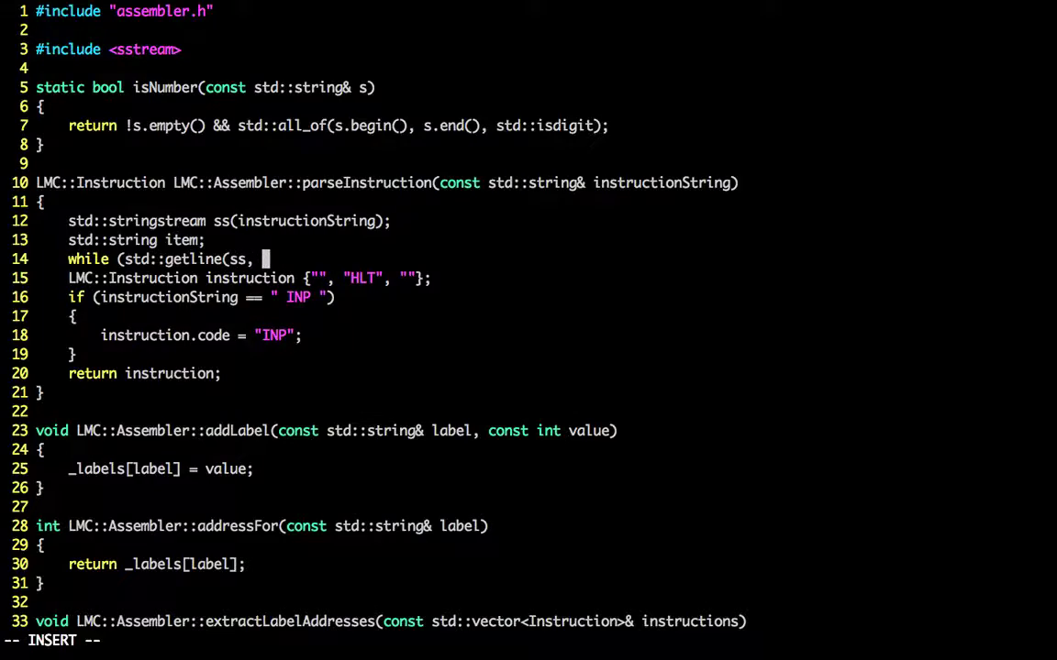
key("super+Tab")
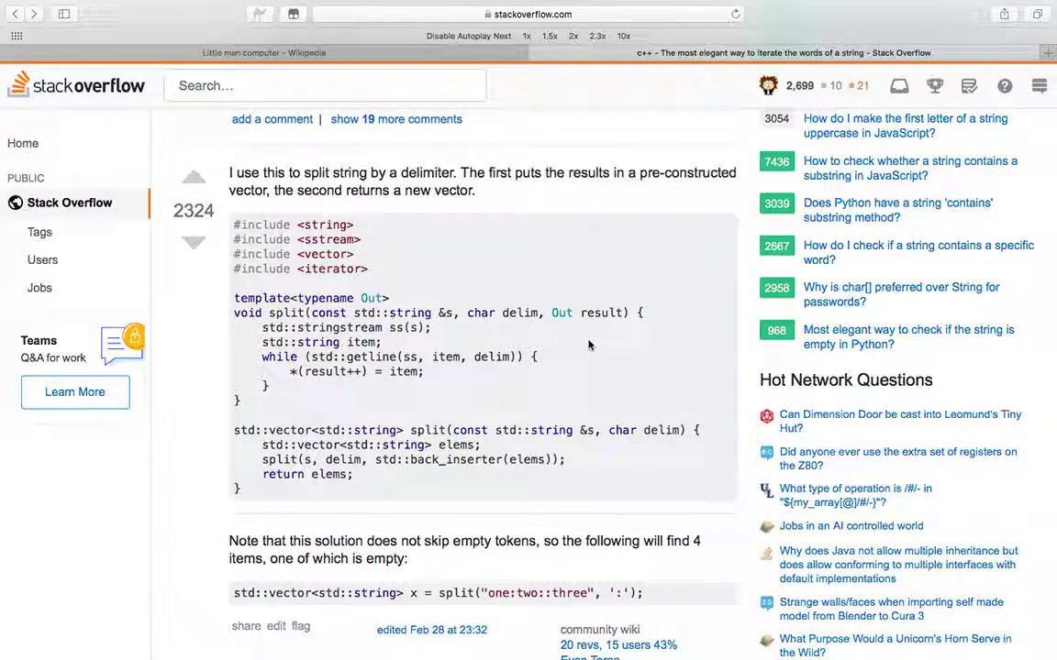
key("super+Tab")
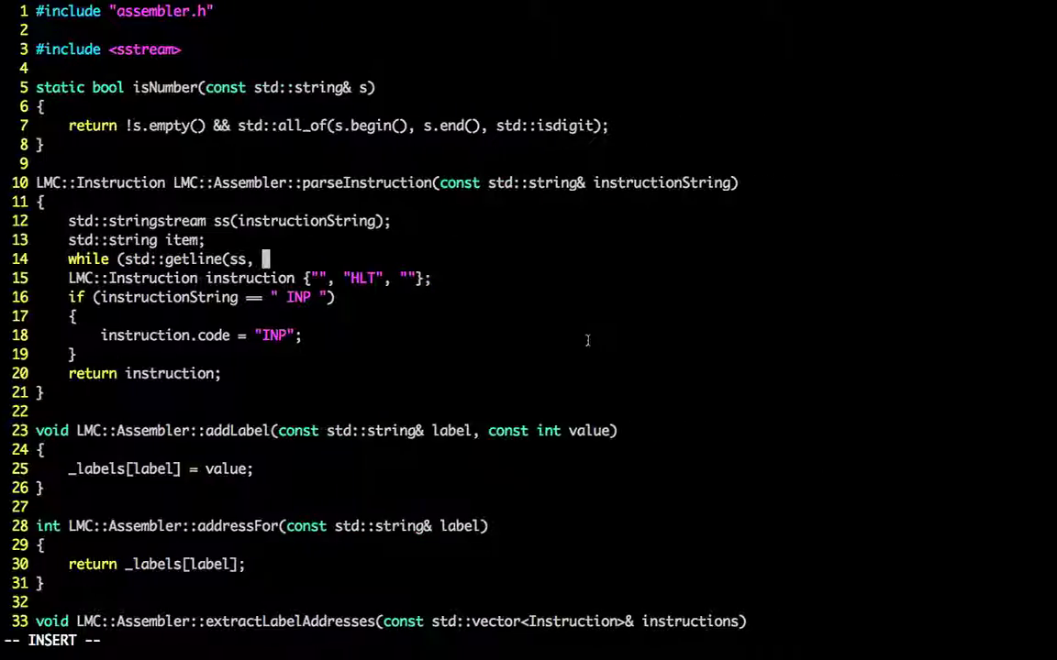
type("item,")
key("super+Tab")
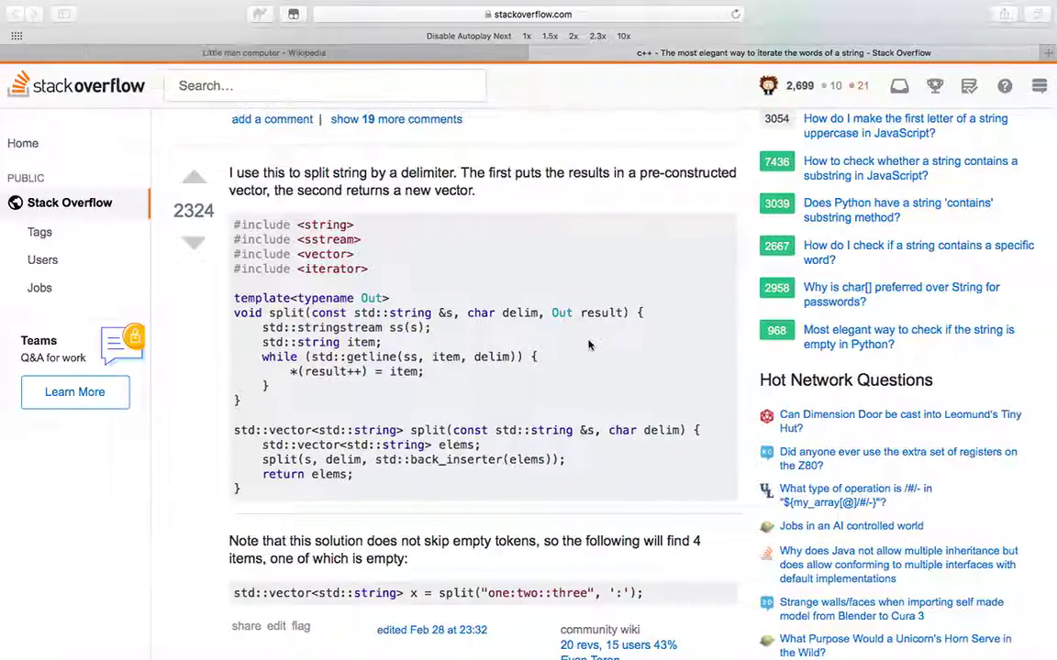
key("super+Tab")
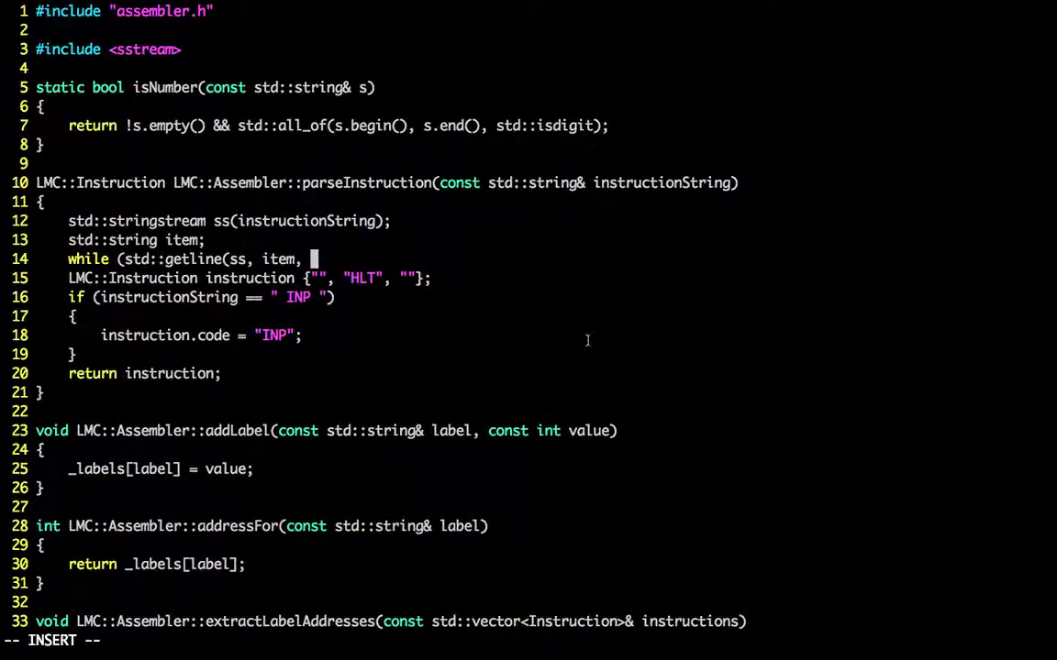
type("' '))")
key("Return")
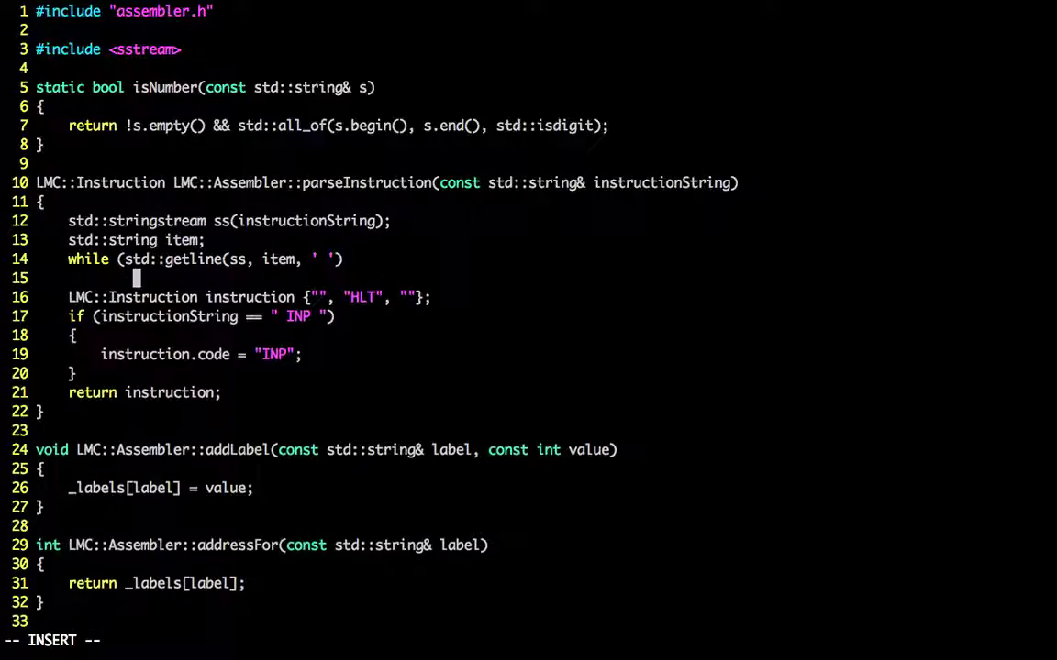
key("super+Tab")
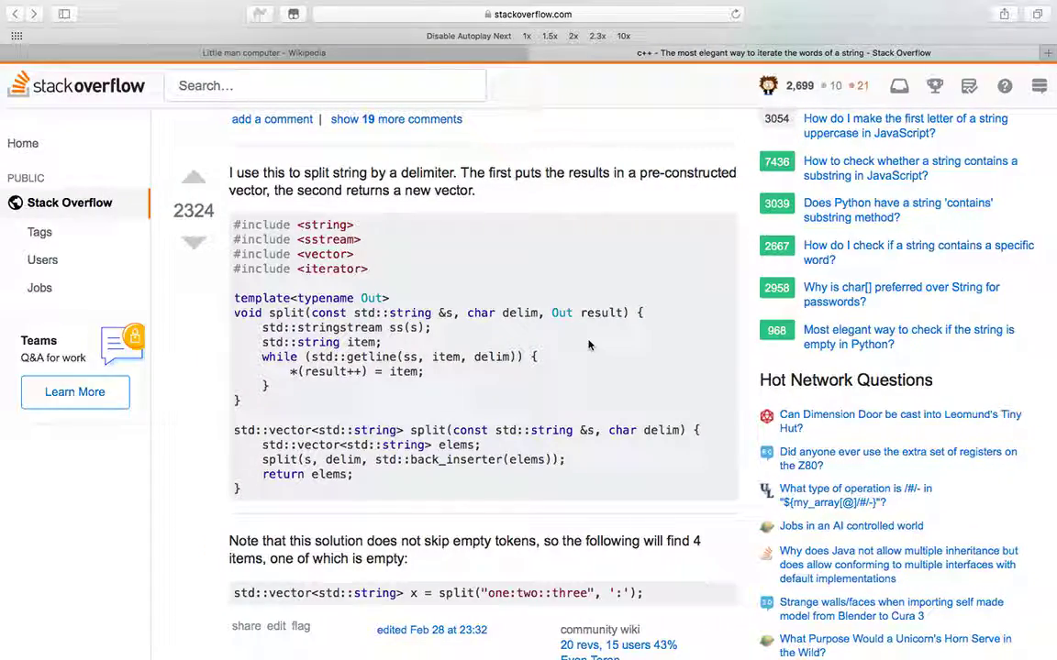
key("super+Tab")
type("{")
key("Return")
type("}")
key("Escape")
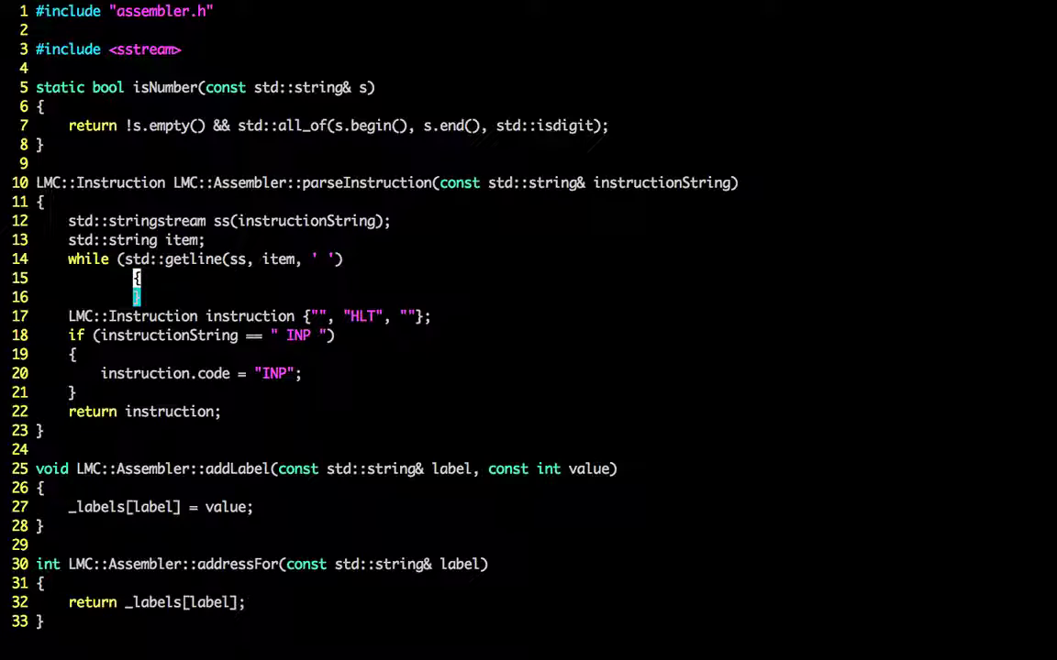
type("k<<j")
key("k")
key("k")
type("$i)")
key("Escape")
type("j<<j<<")
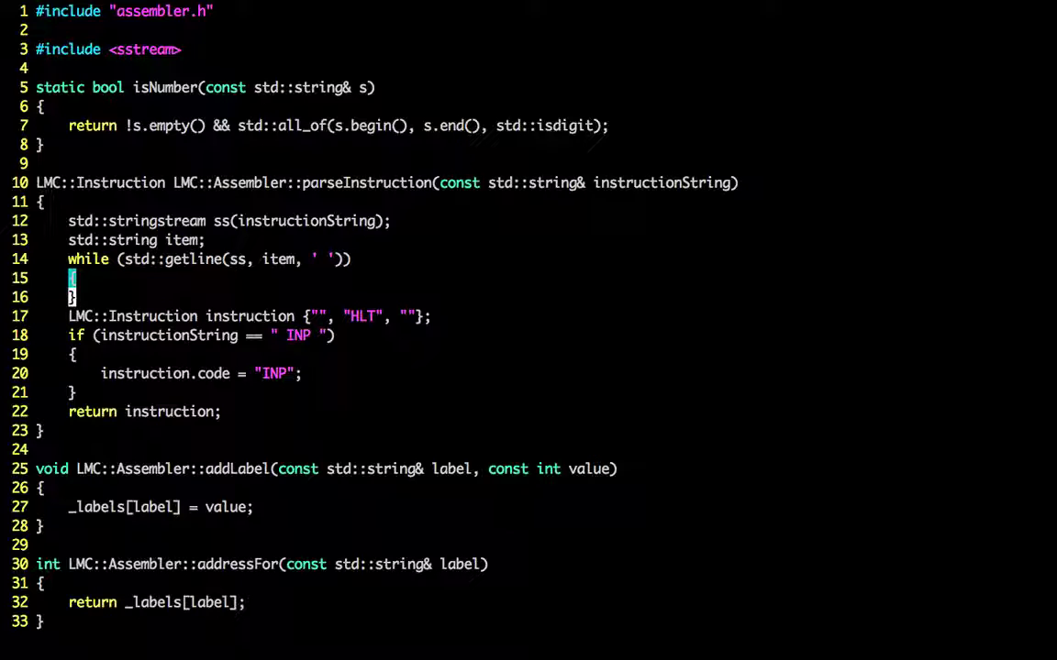
type("kp")
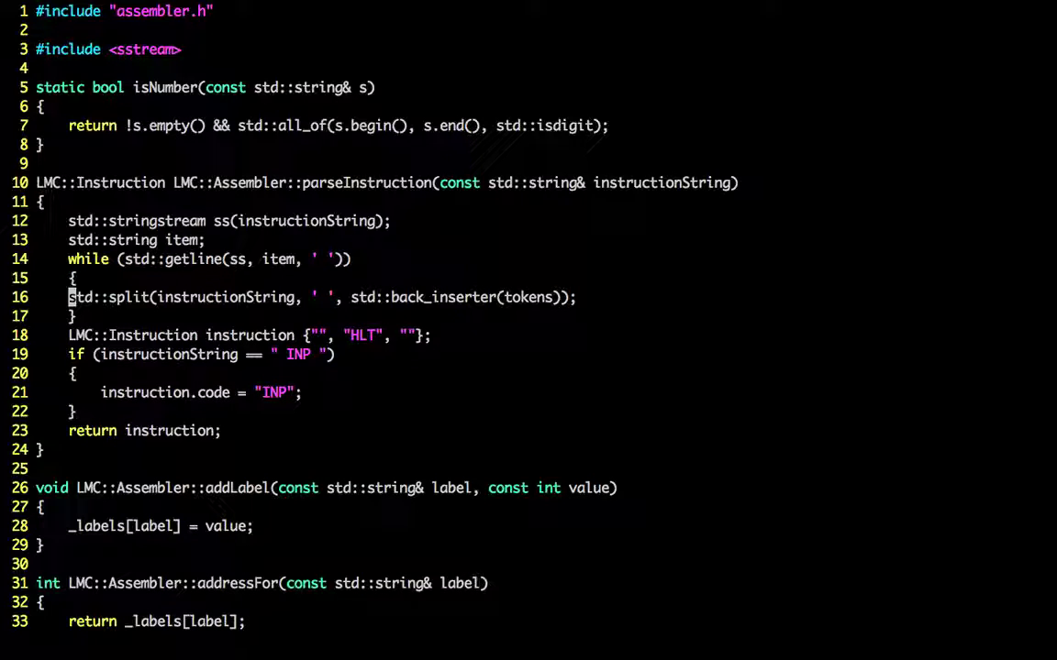
type("ukjk")
Step: Declare the tokens vector above the loop, push_back(item) inside it, save and run :make (all_of still fails)
key("j")
key("j")
key("k")
key("k")
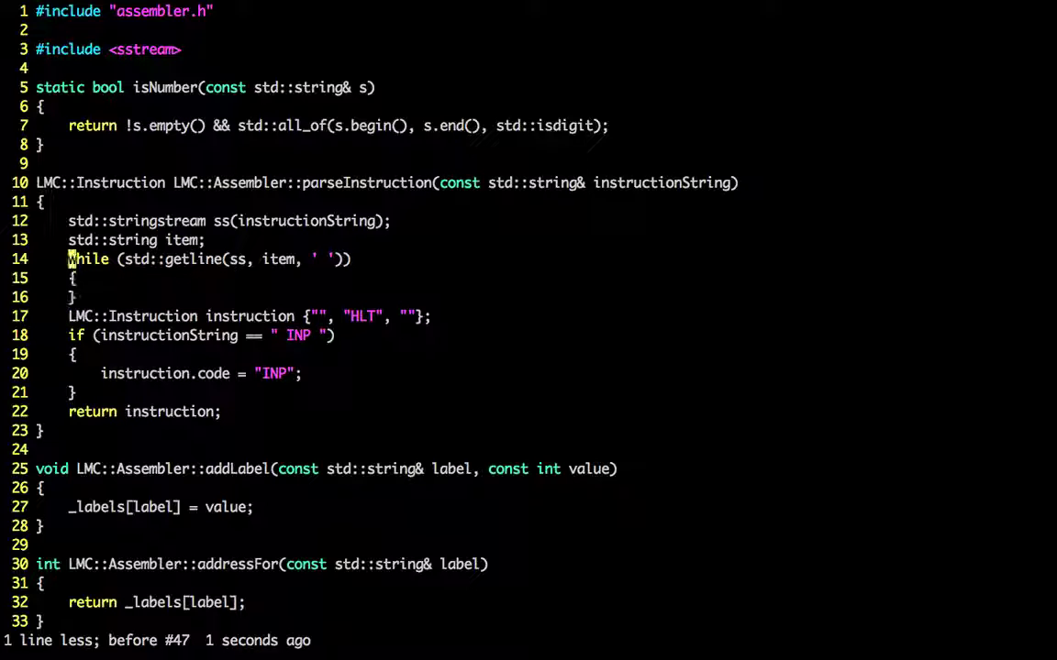
key("k")
key("k")
key("k")
type("ostd::vector<std::string> tokens;")
key("Down")
key("Down")
key("Down")
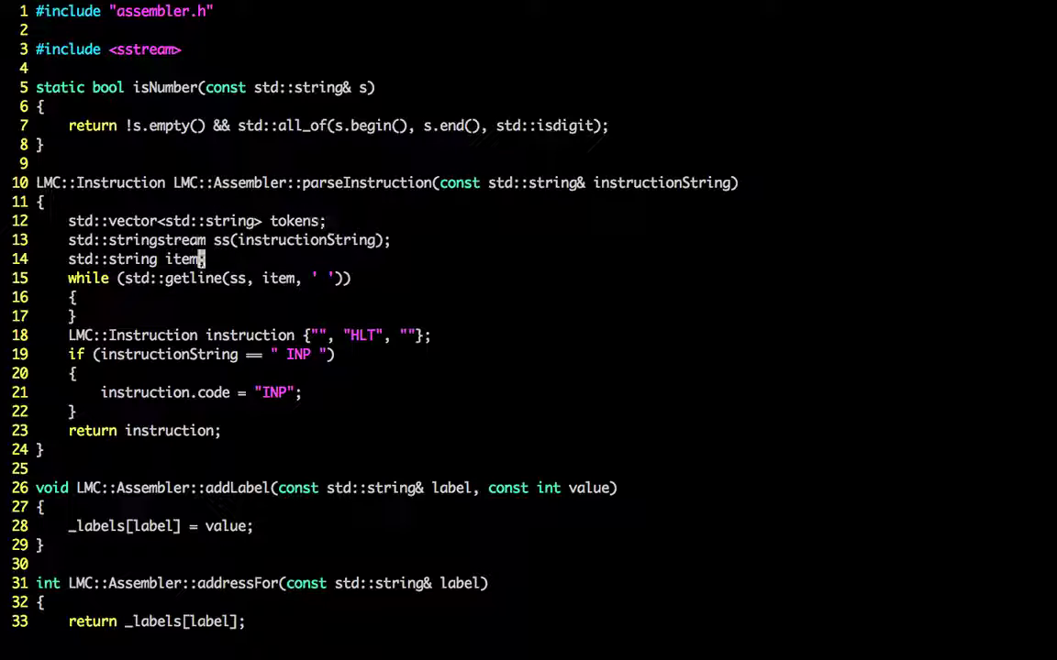
key("Down")
key("End")
key("Return")
type("toek")
key("BackSpace")
key("BackSpace")
type("kens.push_back(item);")
key("Escape")
type(":w")
key("Return")
key("ctrl+Right")
key("ctrl+Left")
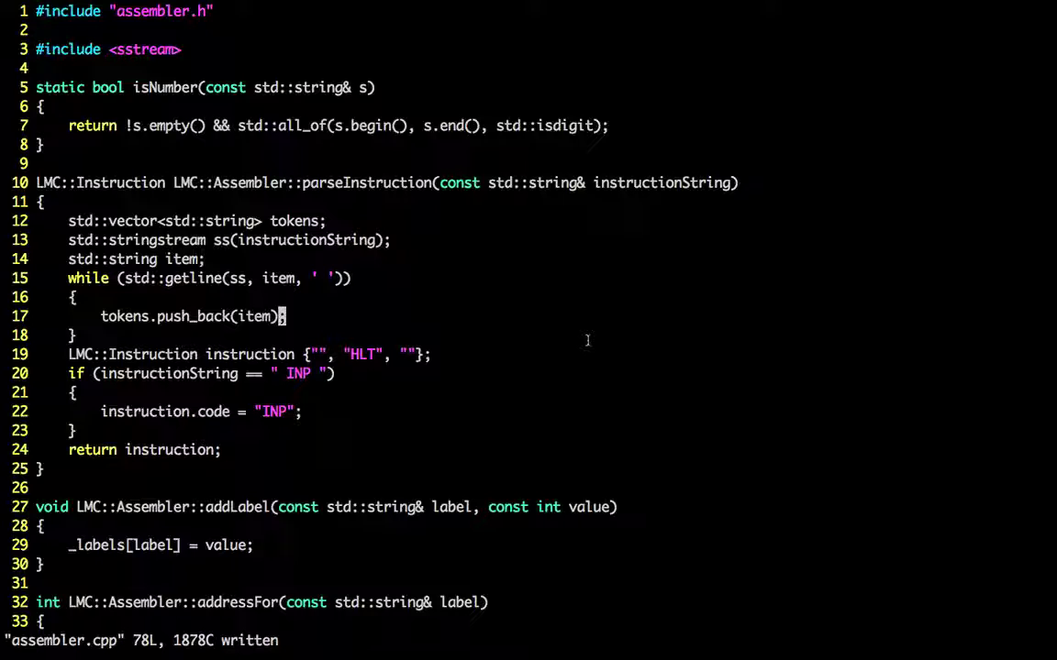
type(":make")
key("Return")
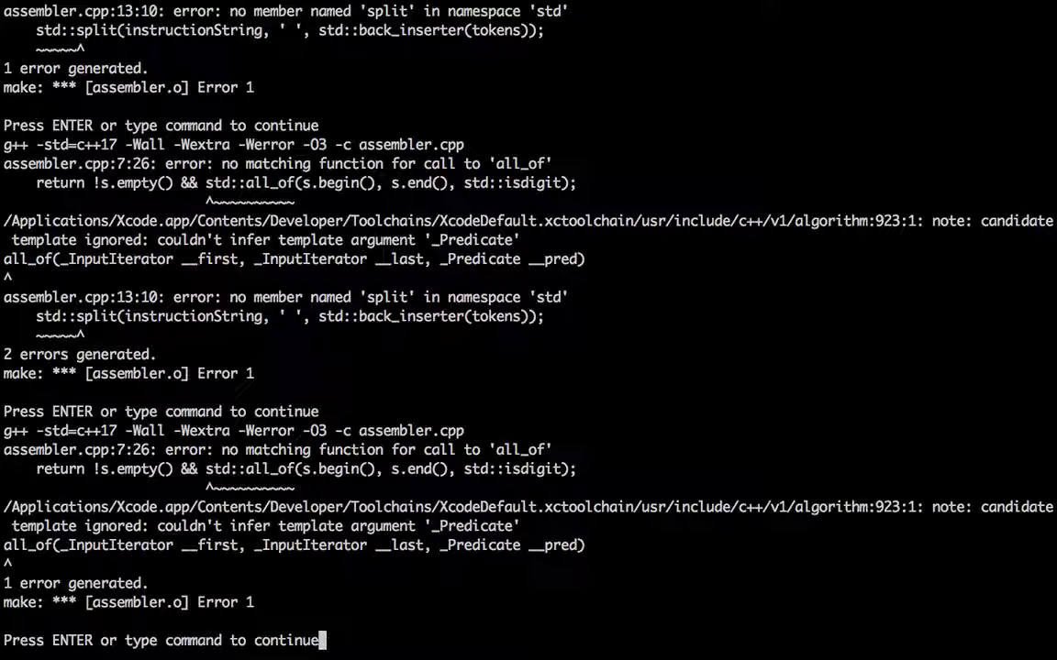
Step: Delete the #include <sstream> line and rebuild, landing on the stringstream error
key("Return")
key("k")
key("k")
key("k")
key("k")
key("j")
key("j")
key("j")
key("j")
key("k")
key("k")
key("k")
key("d")
key("d")
key("d")
key("d")
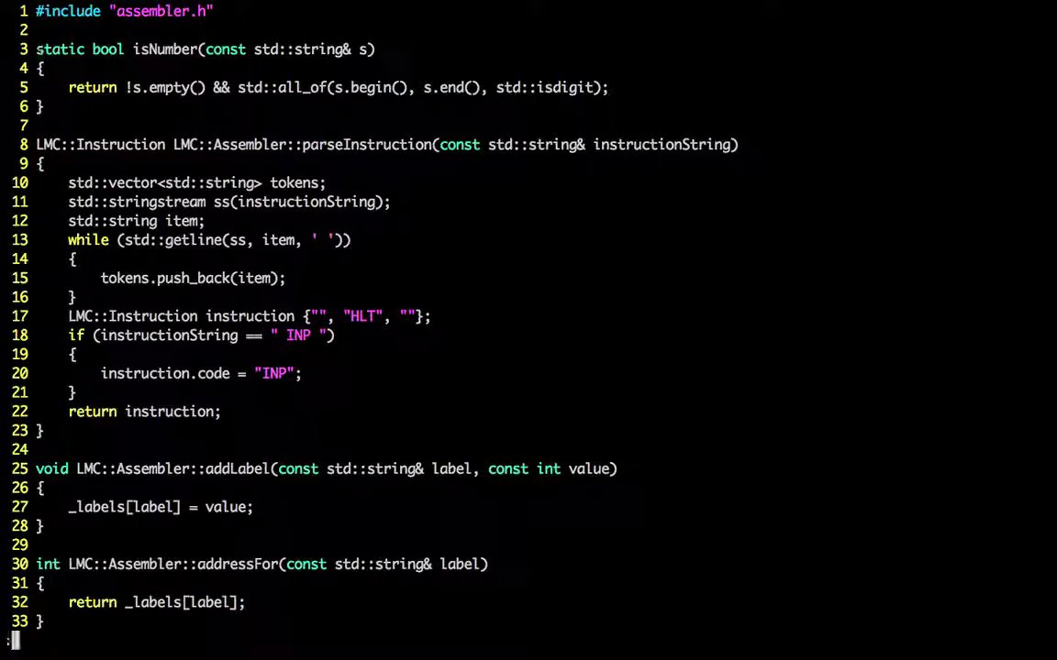
type(":make")
key("Return")
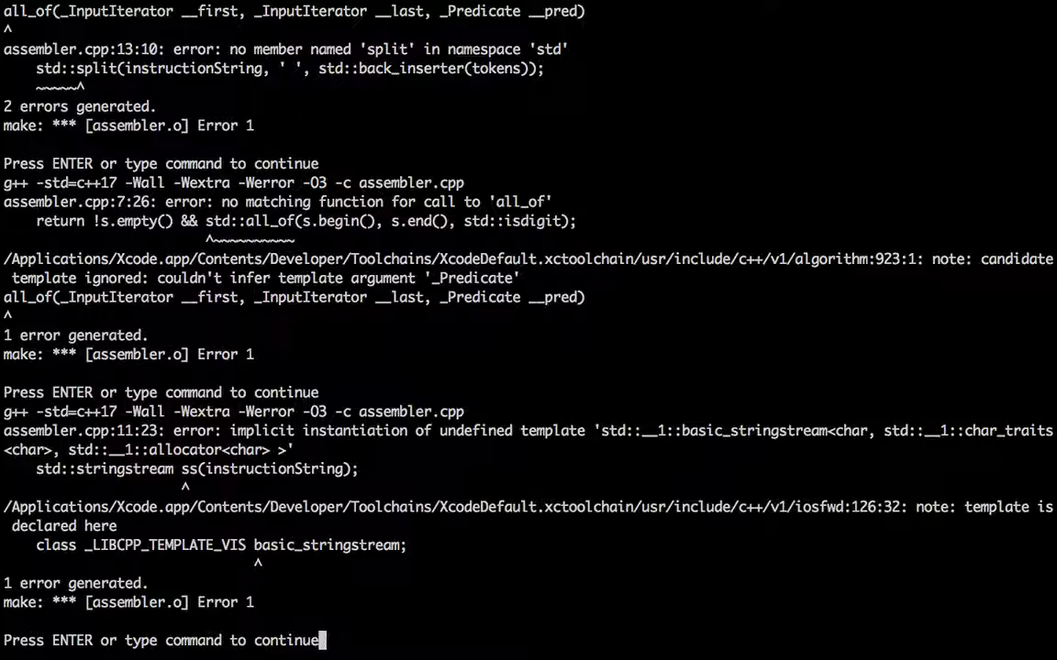
key("Return")
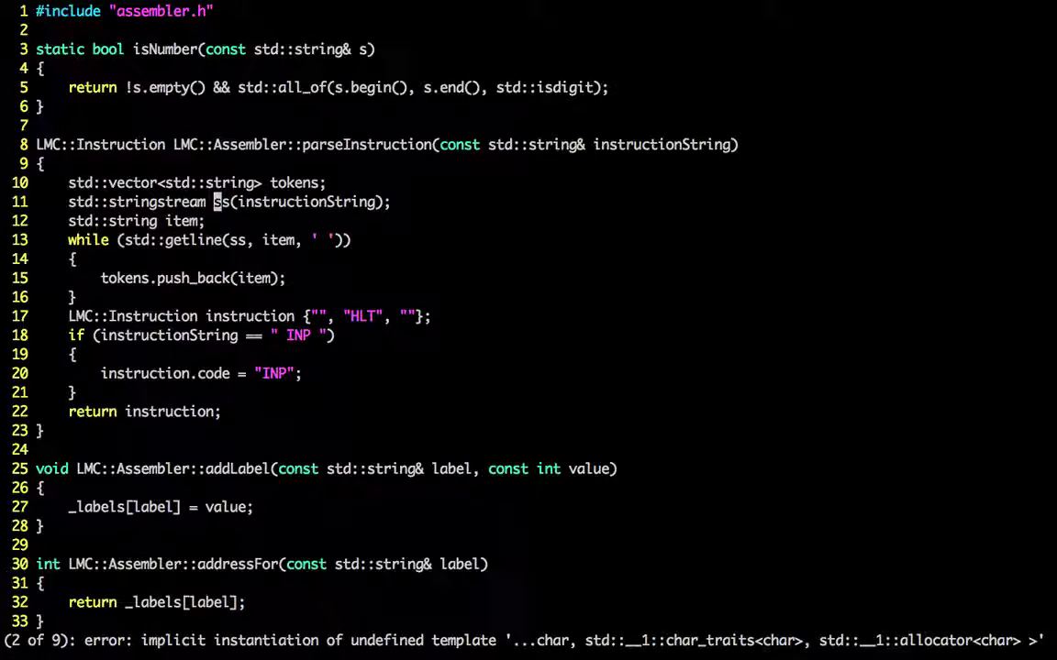
Step: Wrap the token-splitting block in /* */, save and rebuild so assembler.cpp compiles and the tests link
key("k")
key("0")
type("i")
type("/*")
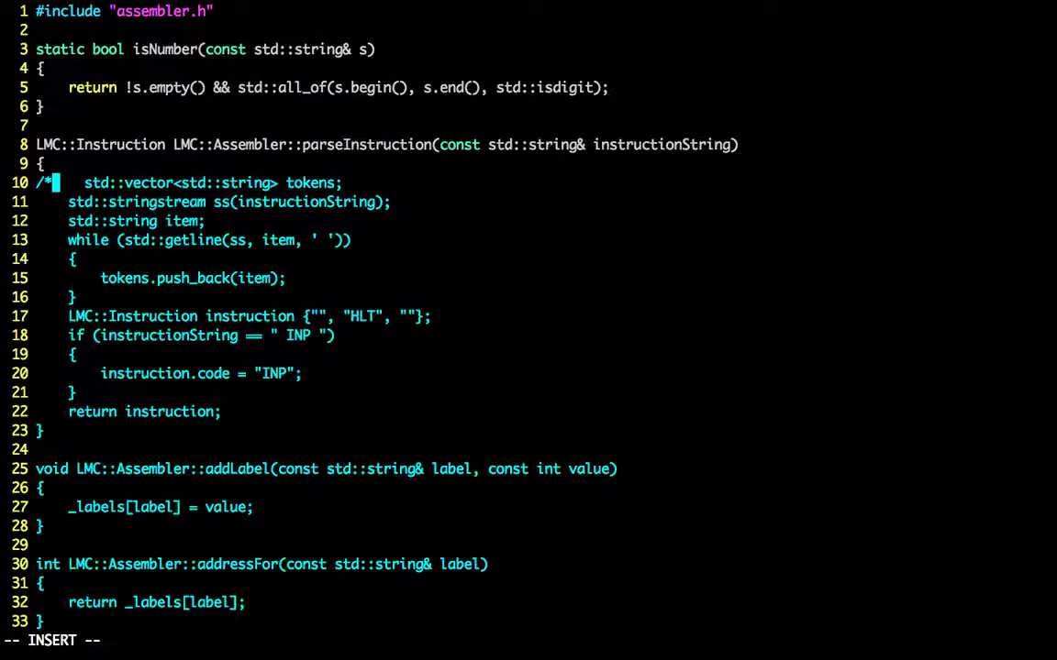
key("Escape")
key("j")
key("j")
key("j")
key("j")
key("j")
key("j")
type("A")
type("*/")
key("Escape")
type(":w")
key("Return")
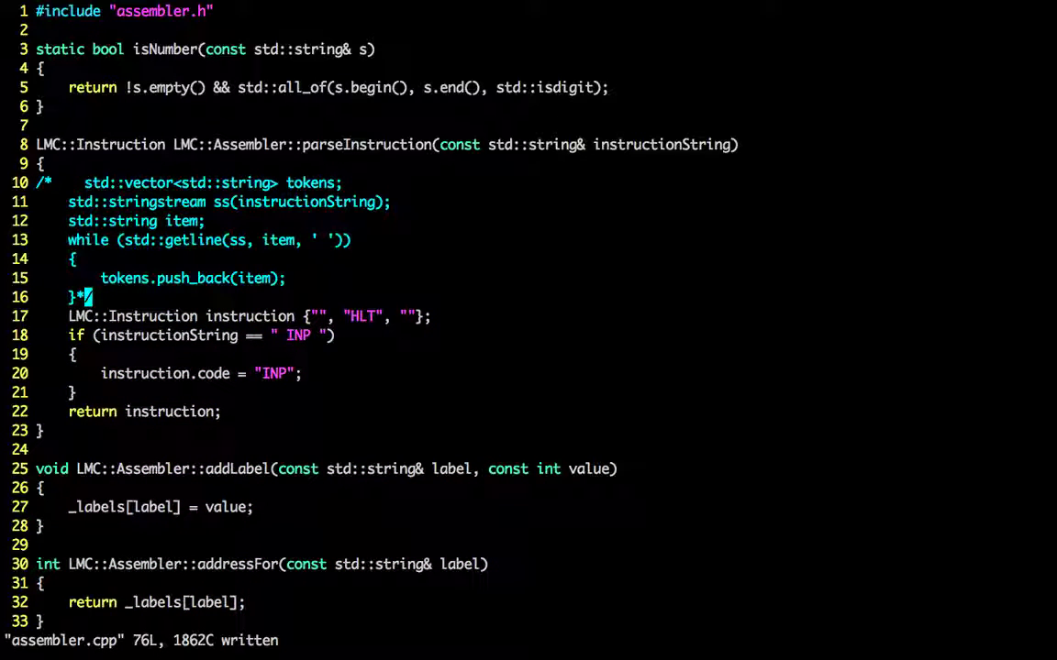
type(":make")
key("Return")
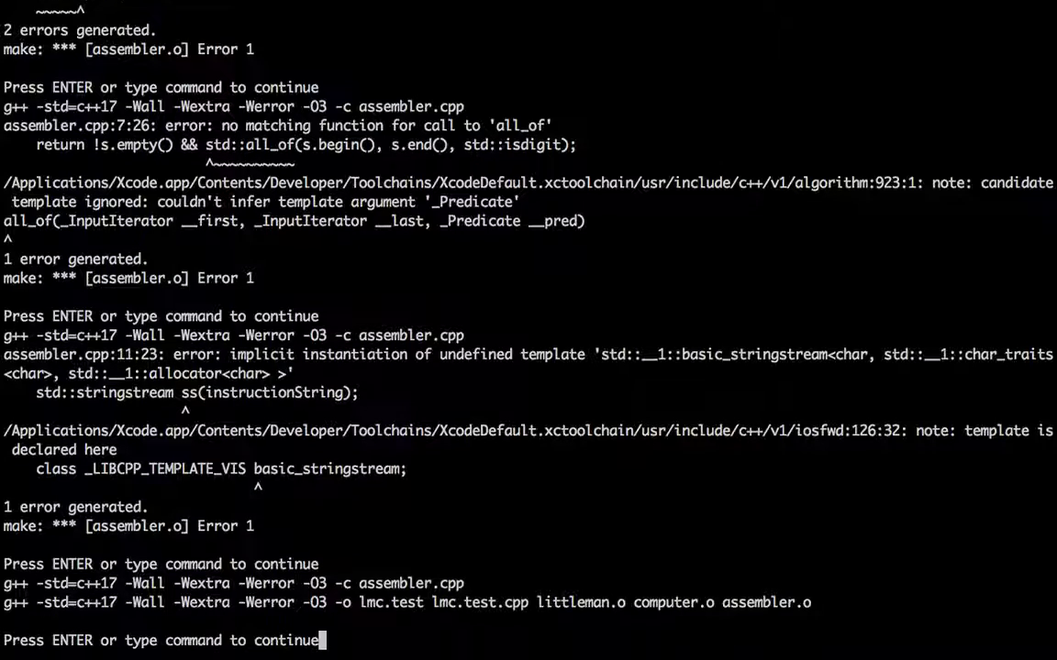
key("Return")
key("Return")
Step: Move the comment opener down so the tokens vector is active again, save and rebuild
key("k")
key("k")
key("k")
key("0")
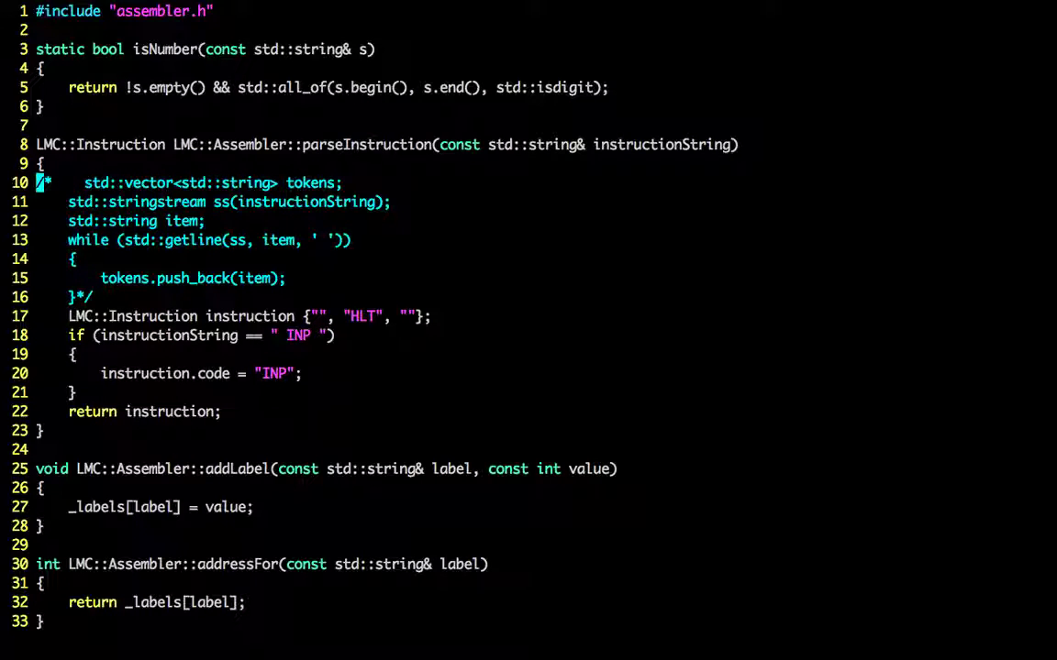
key("x")
key("x")
type("jji")
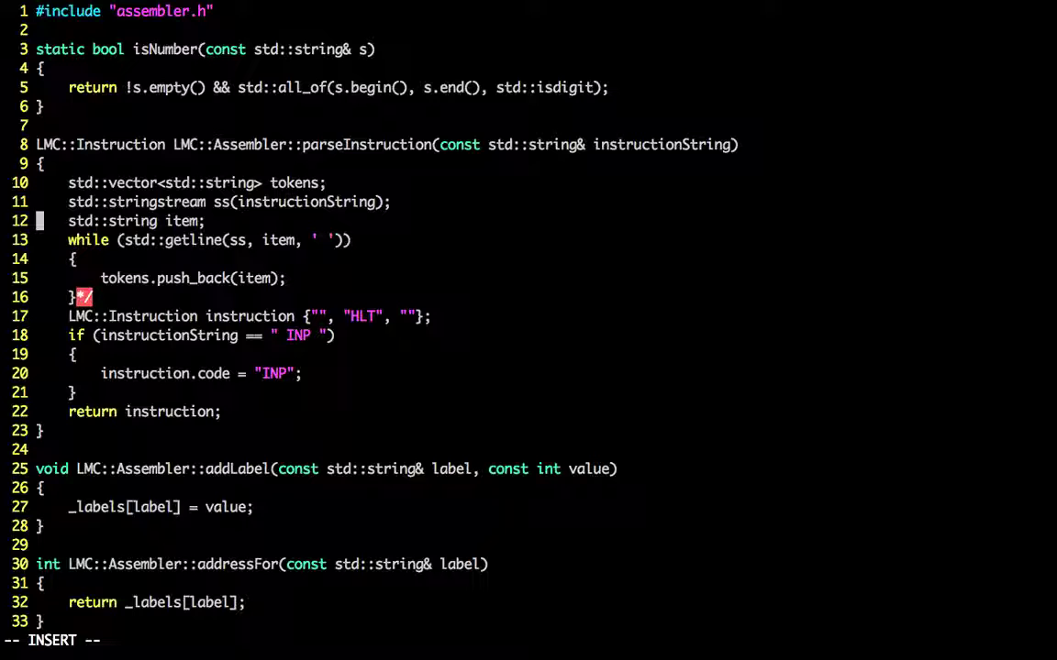
type("/*")
key("Escape")
type(":w")
key("Return")
type(":make tes")
key("BackSpace")
key("BackSpace")
key("BackSpace")
key("BackSpace")
key("Return")
key("Return")
type(":make")
key("Return")
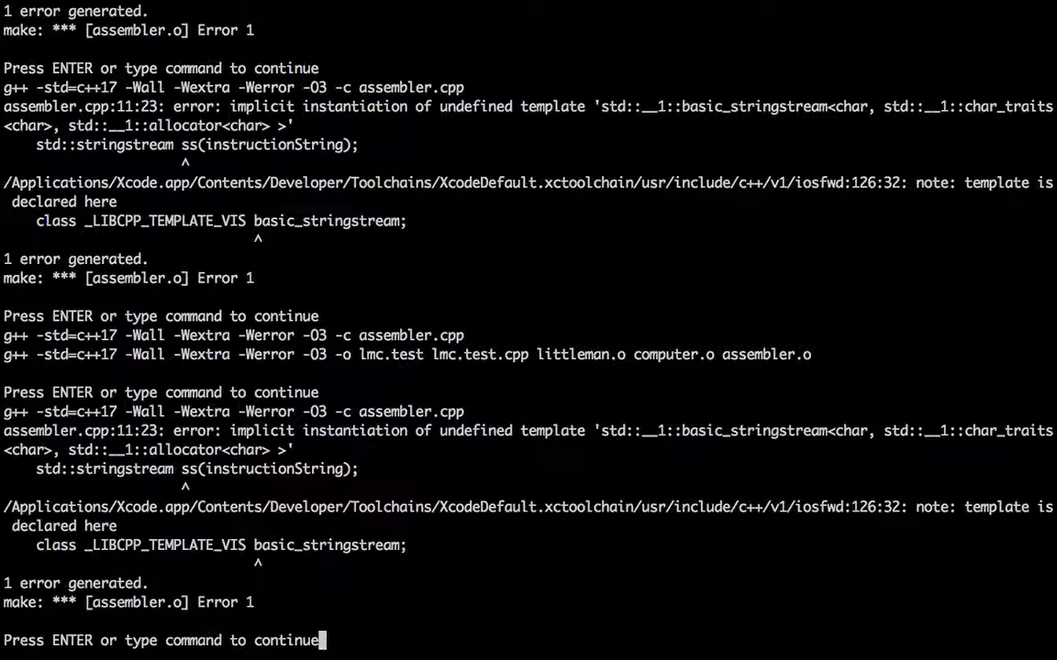
key("Return")
Step: Add the sstream include near the top, correcting the header name, and rebuild to the all_of error
key("k")
key("k")
key("k")
key("k")
key("k")
key("k")
key("k")
key("o")
key("Return")
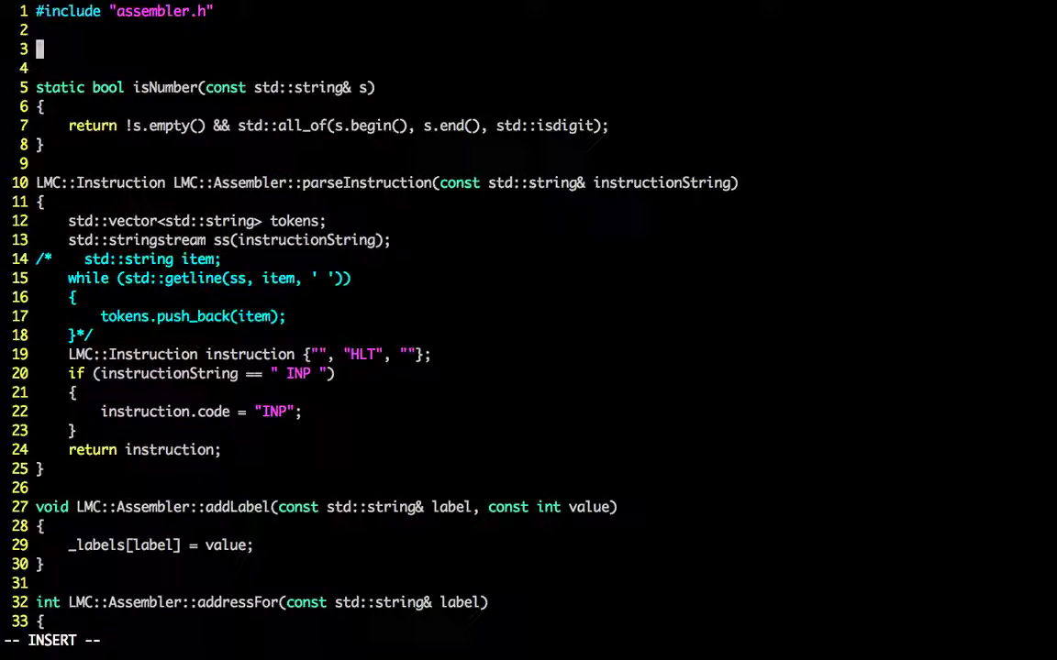
type("#includ")
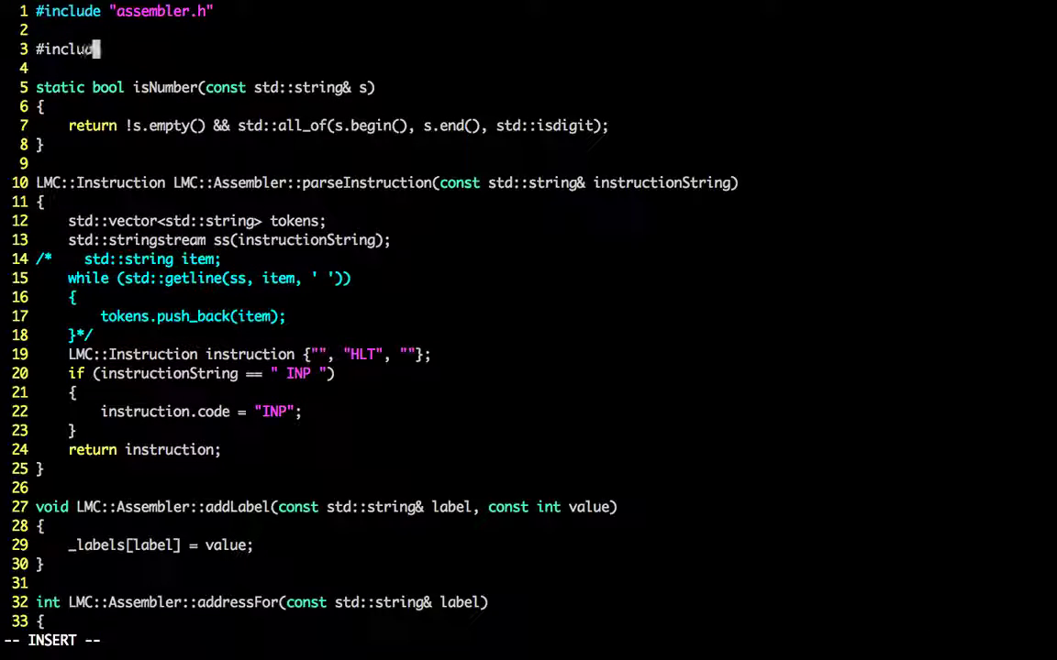
type("e <sstream")
key("BackSpace")
key("BackSpace")
key("BackSpace")
key("BackSpace")
type("ringstream>")
key("Escape")
type(":make")
key("Return")
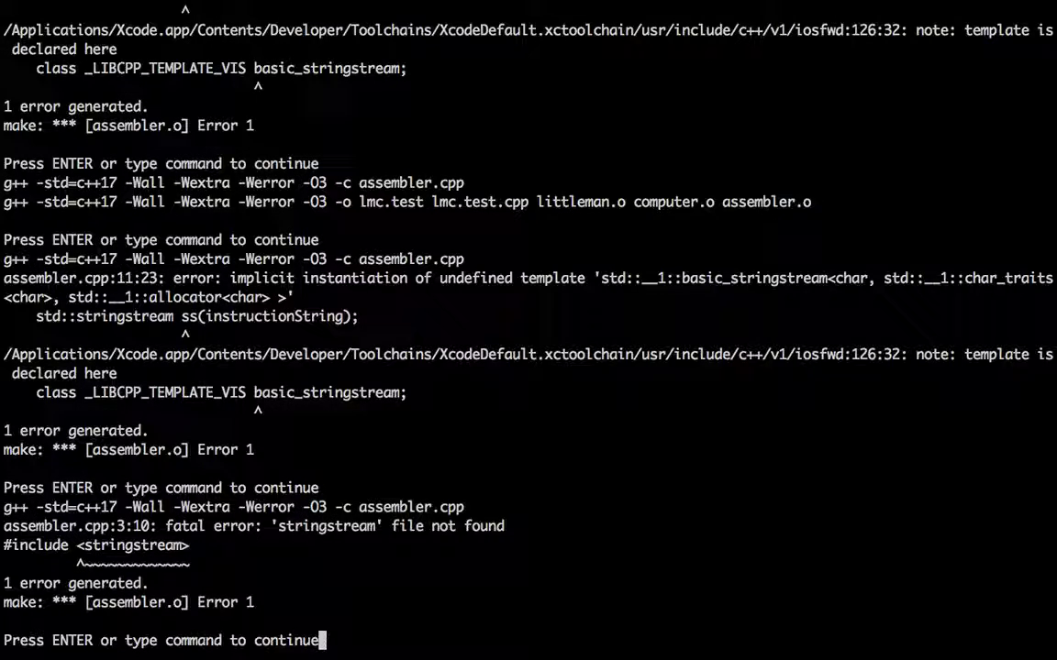
key("Return")
key("Return")
key("l")
key("x")
key("x")
key("x")
key("x")
key("x")
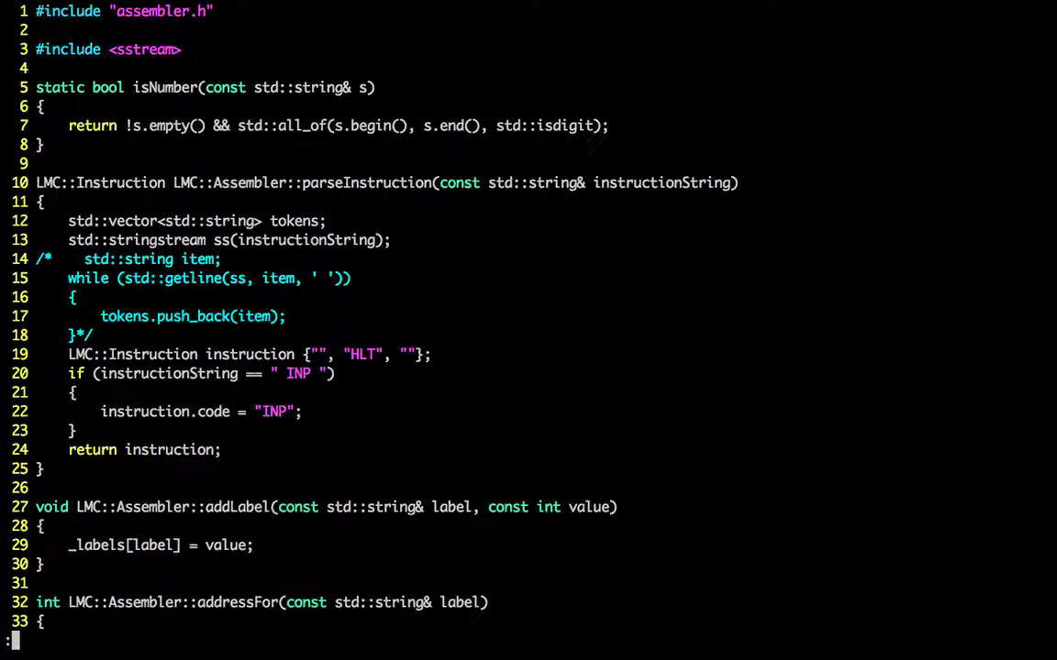
type(":make")
key("Return")
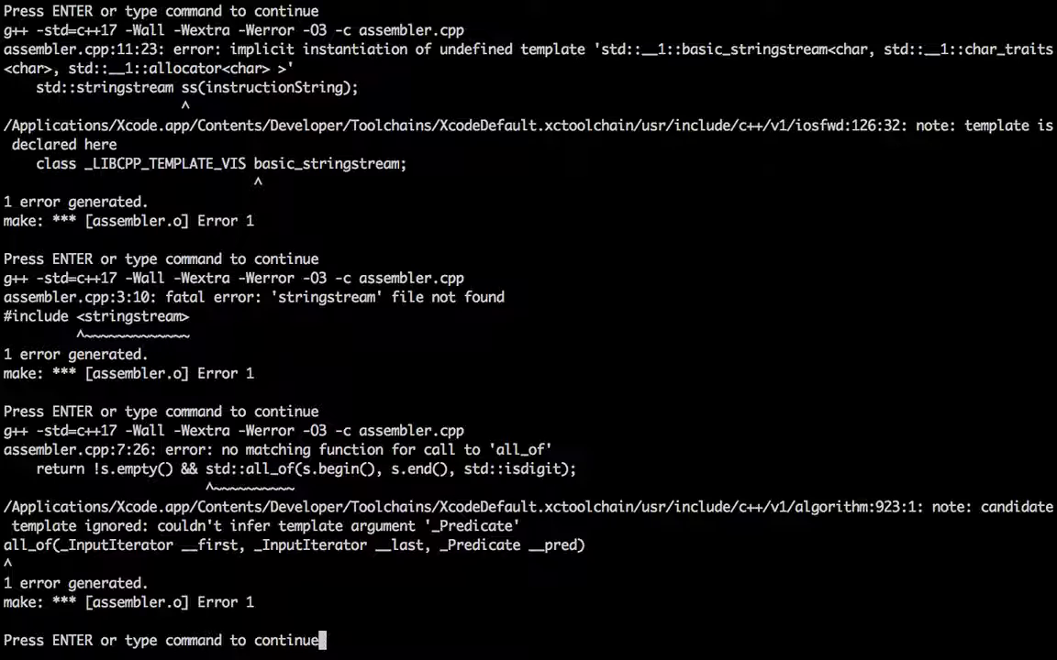
key("Return")
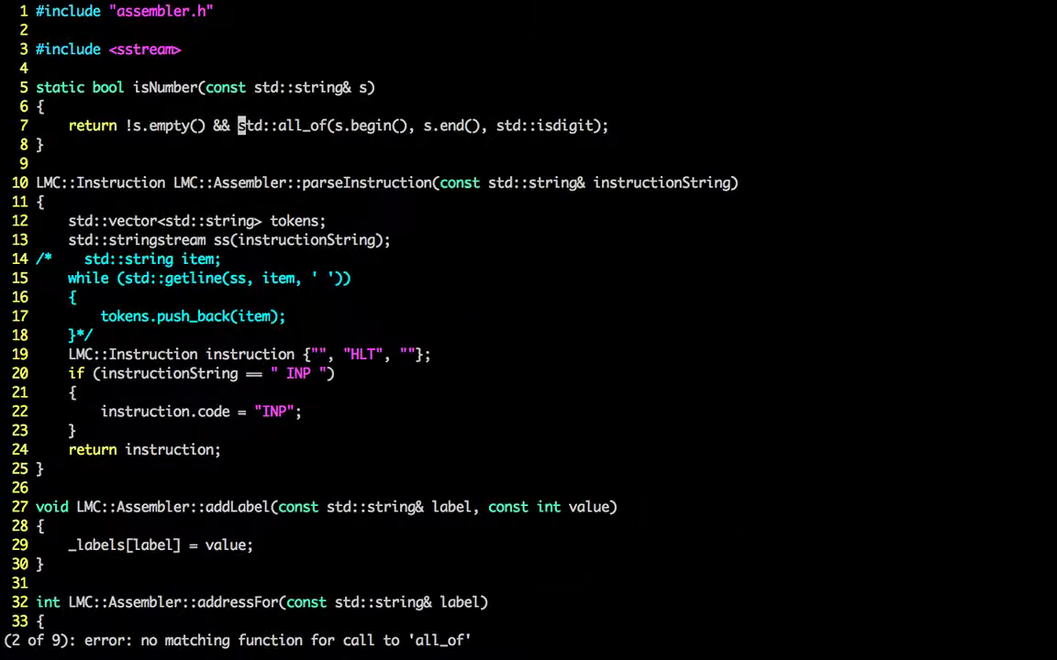
Step: Compare the includes against the reference code in the browser, then view assembler.h
key("k")
key("k")
key("k")
key("k")
key("k")
key("k")
key("j")
key("j")
key("l")
key("super+Tab")
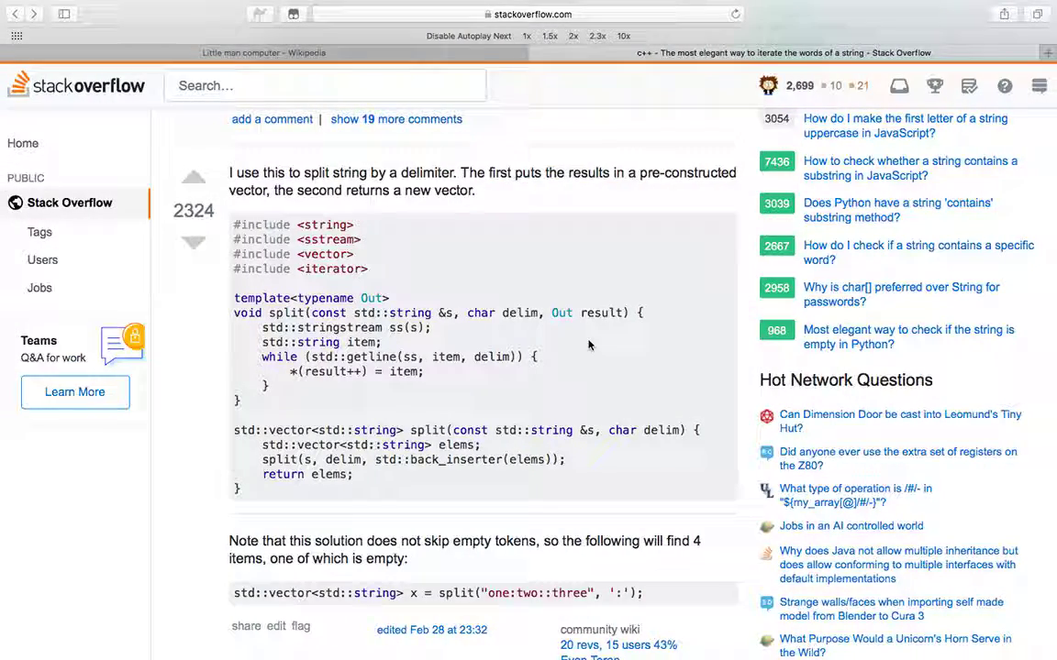
key("super+Tab")
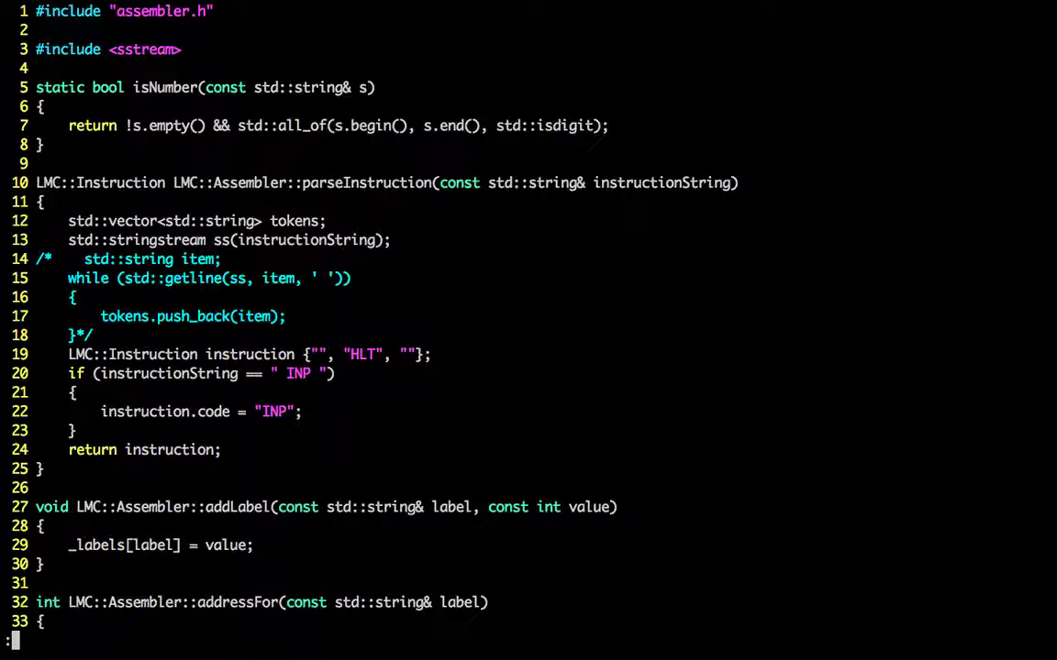
type(":b")
key("Tab")
key("Return")
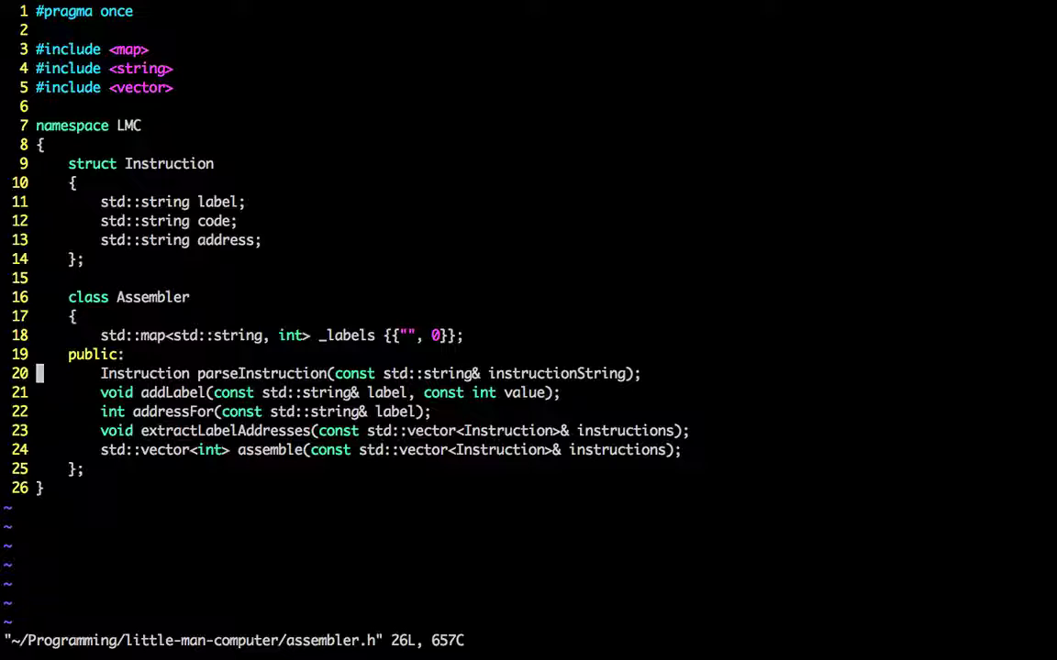
type(":")
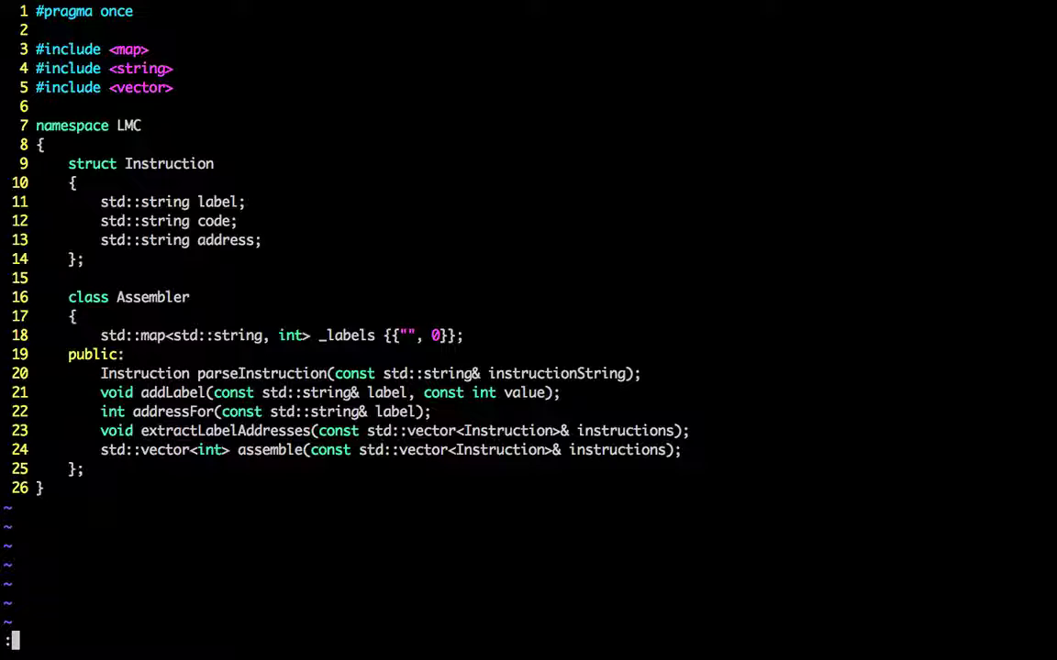
type("e assembler.cpp")
Step: Return to assembler.cpp, inspect parseInstruction and review the build error list
key("Return")
key("j")
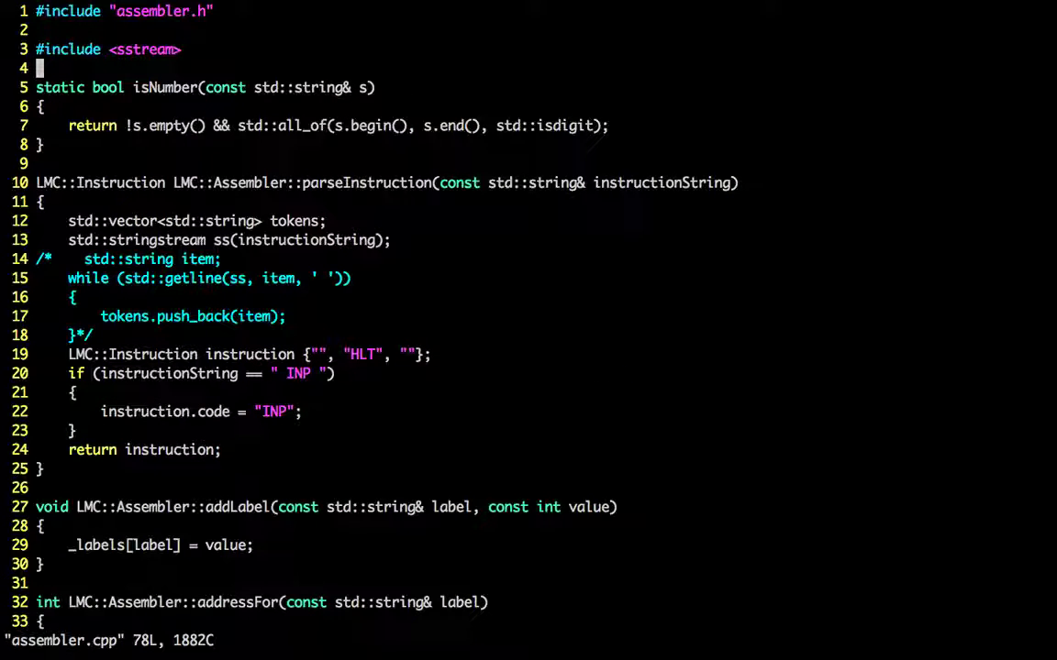
key("j")
key("j")
key("j")
key("j")
key("j")
key("j")
key("k")
key("k")
key("%")
key("k")
key("k")
key("k")
key("k")
key("k")
key("k")
key("k")
type(":copen")
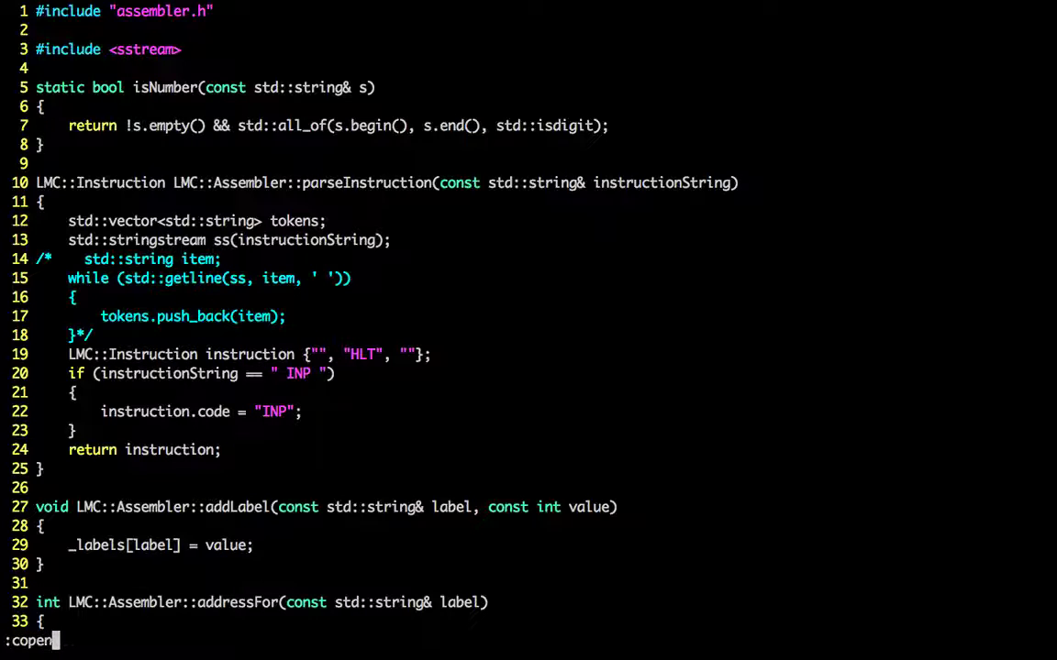
key("Return")
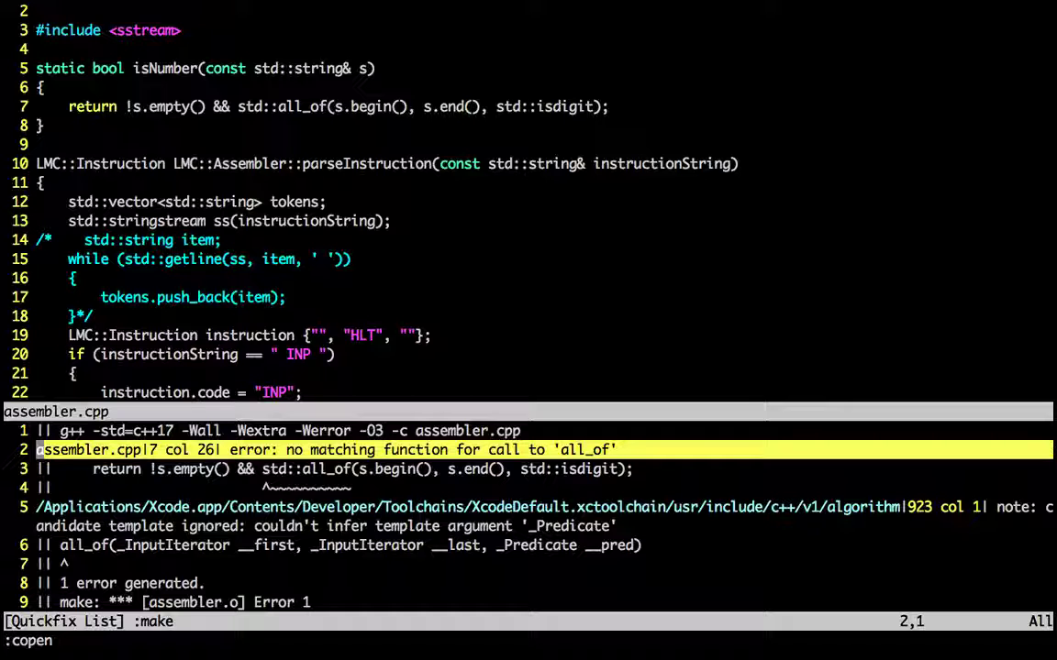
type(":q")
key("Return")
Step: Add #include <algorithm> below the first include and rebuild; all_of still fails
key("k")
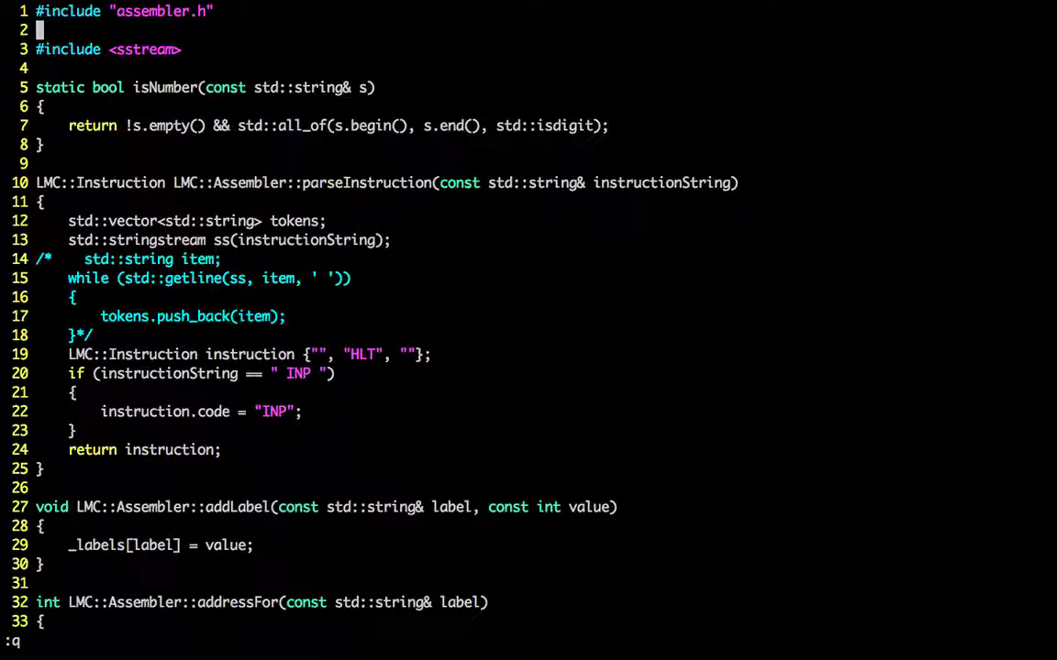
type("o")
type("#include <algorithm")
key("Escape")
type("a>")
key("Escape")
type(":make")
key("Return")
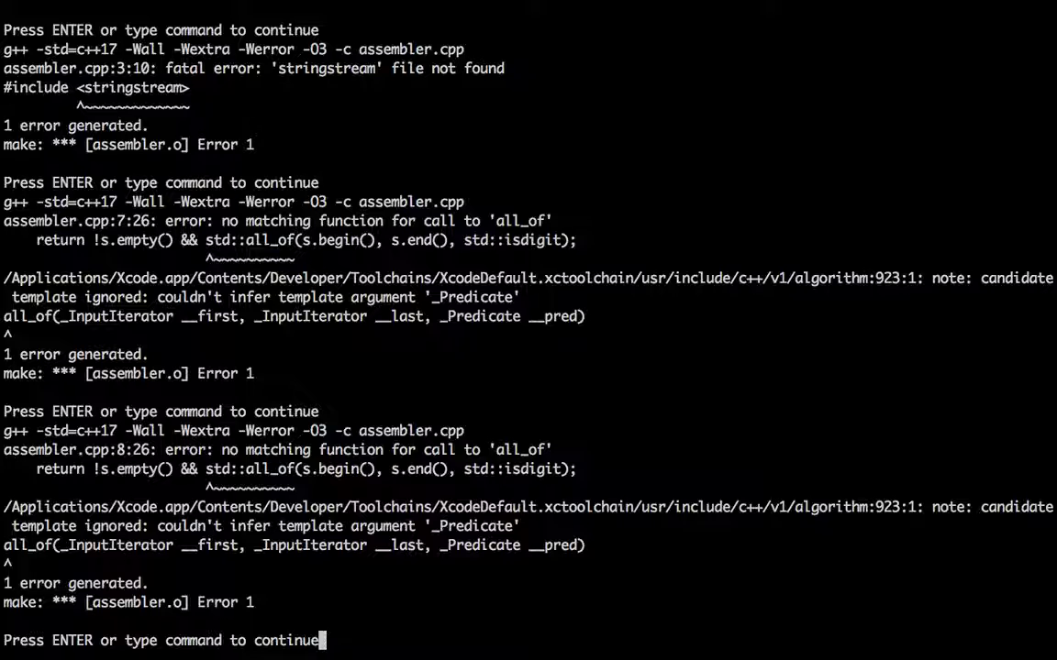
Step: Remove the algorithm include, relocate #include <sstream> after isNumber, save and rebuild cleanly
key("Return")
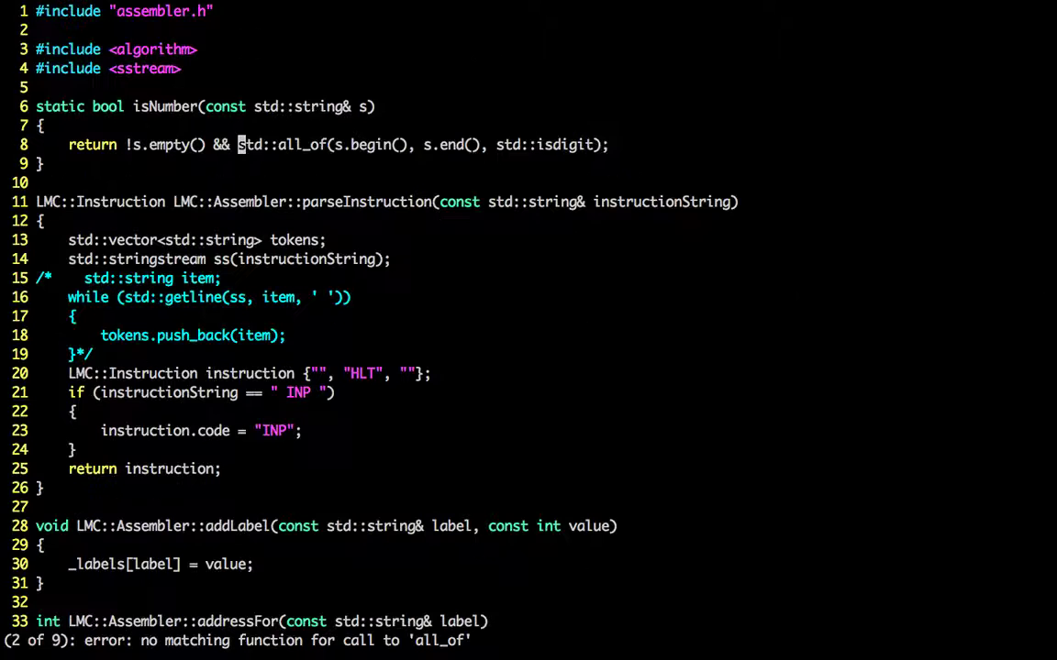
key("k")
key("k")
key("k")
type("kdd")
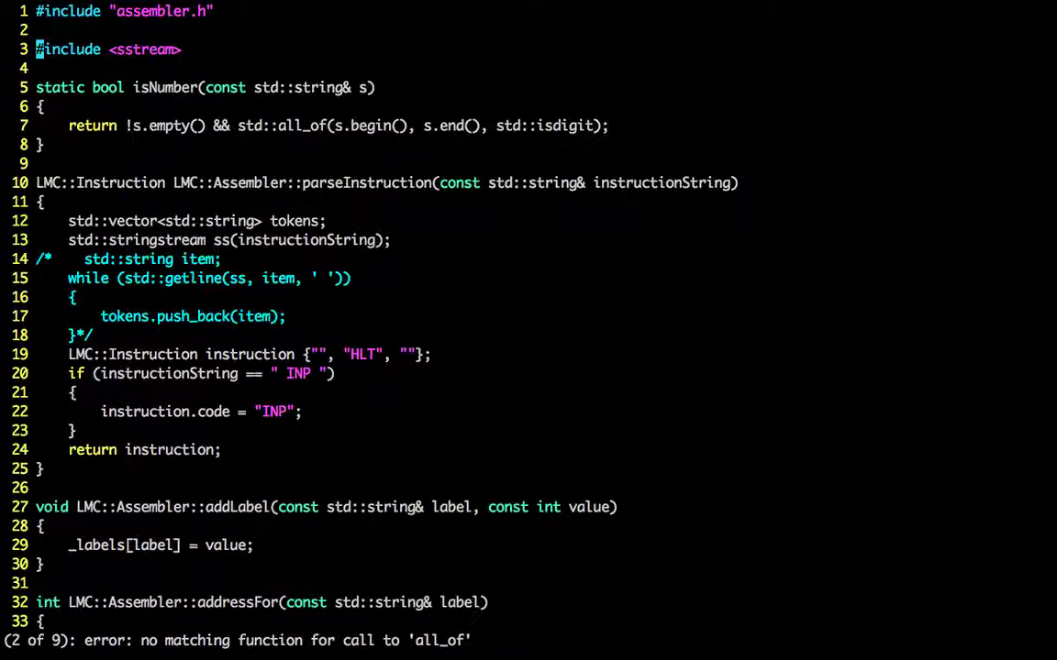
type("ddddj")
key("j")
key("j")
key("j")
type("o")
type("#include <sstream>")
key("Return")
key("Escape")
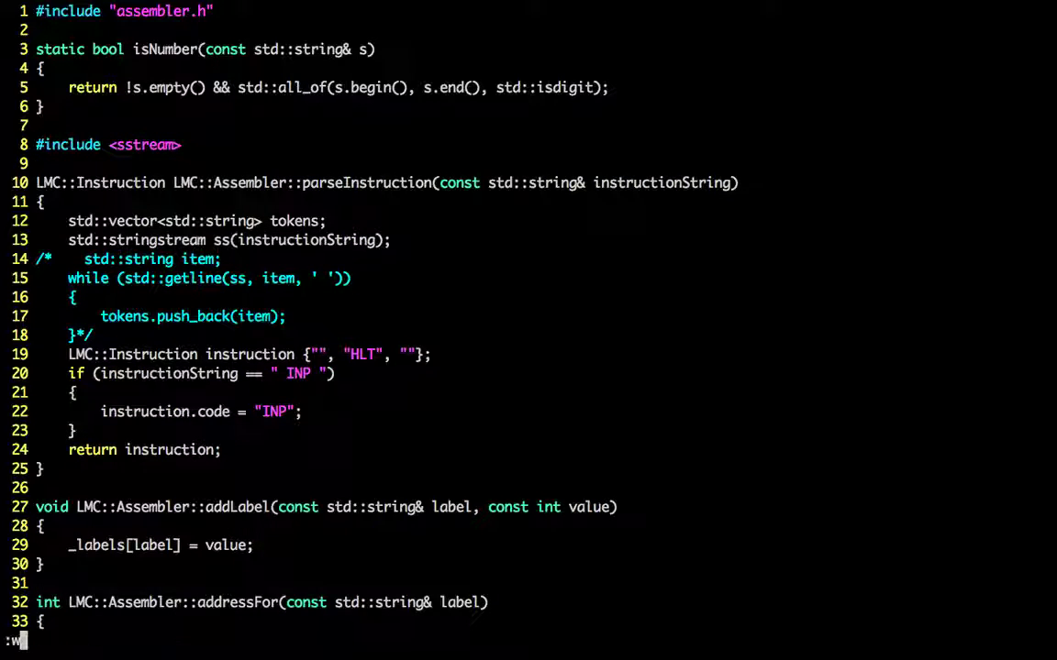
type(":w")
key("Return")
type(":make")
key("Return")
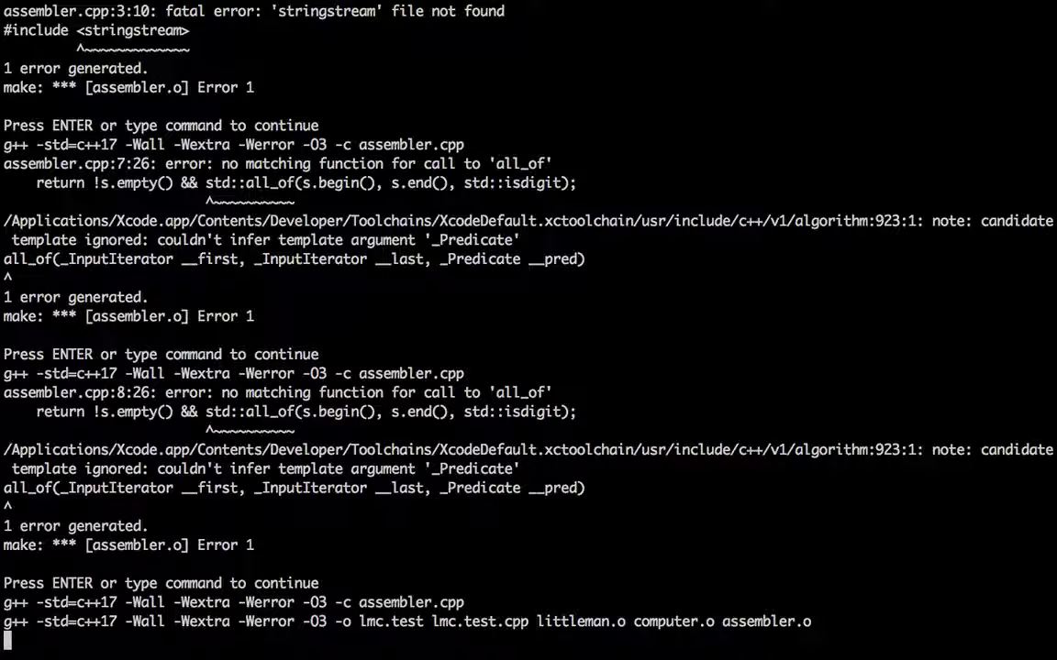
Step: Delete the /* and */ around the getline token loop, save and rebuild successfully
key("Return")
key("Return")
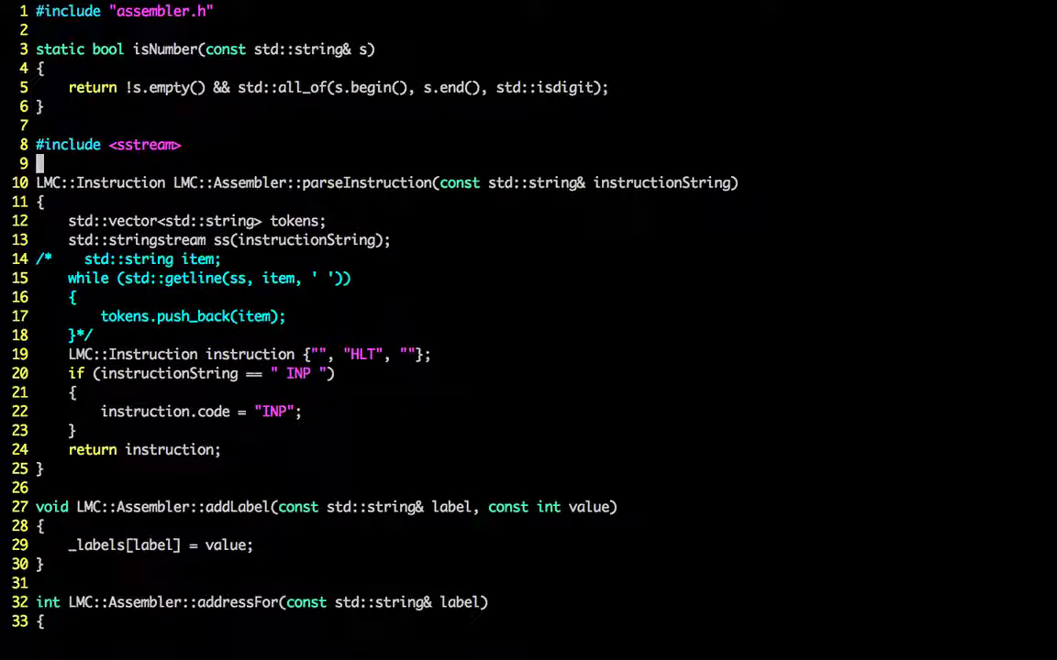
key("k")
key("k")
key("j")
key("j")
key("j")
key("j")
key("j")
key("j")
key("j")
key("x")
key("x")
key("j")
key("j")
key("j")
key("l")
key("x")
key("x")
key("Escape")
type(":w")
key("Return")
type(":make")
key("Return")
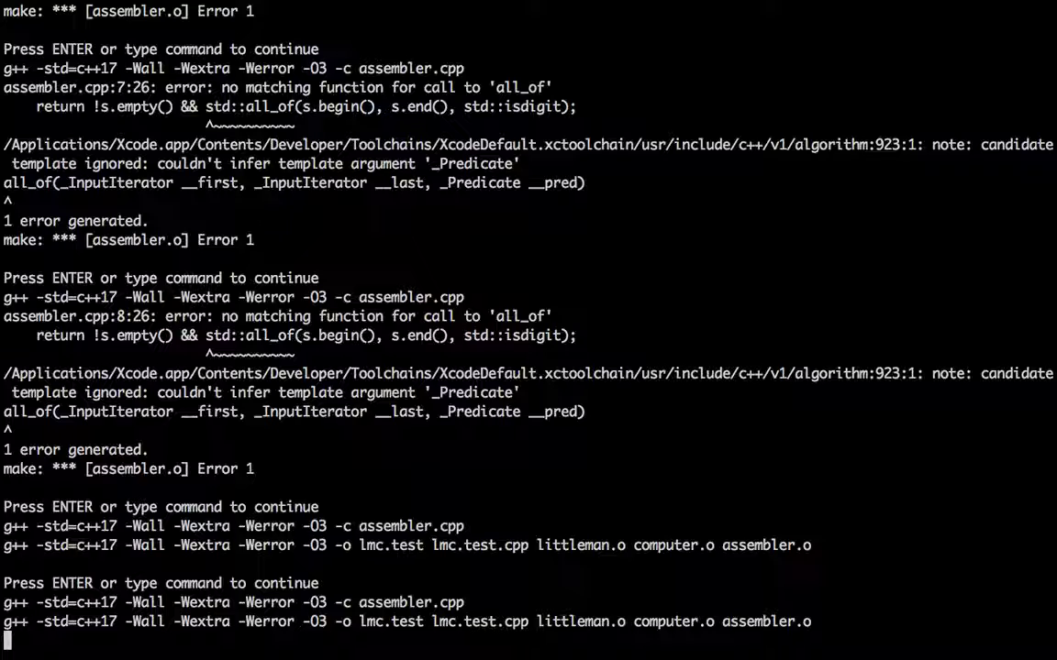
Step: Replace the "HLT" opcode in the Instruction initializer with tokens[1]
key("Return")
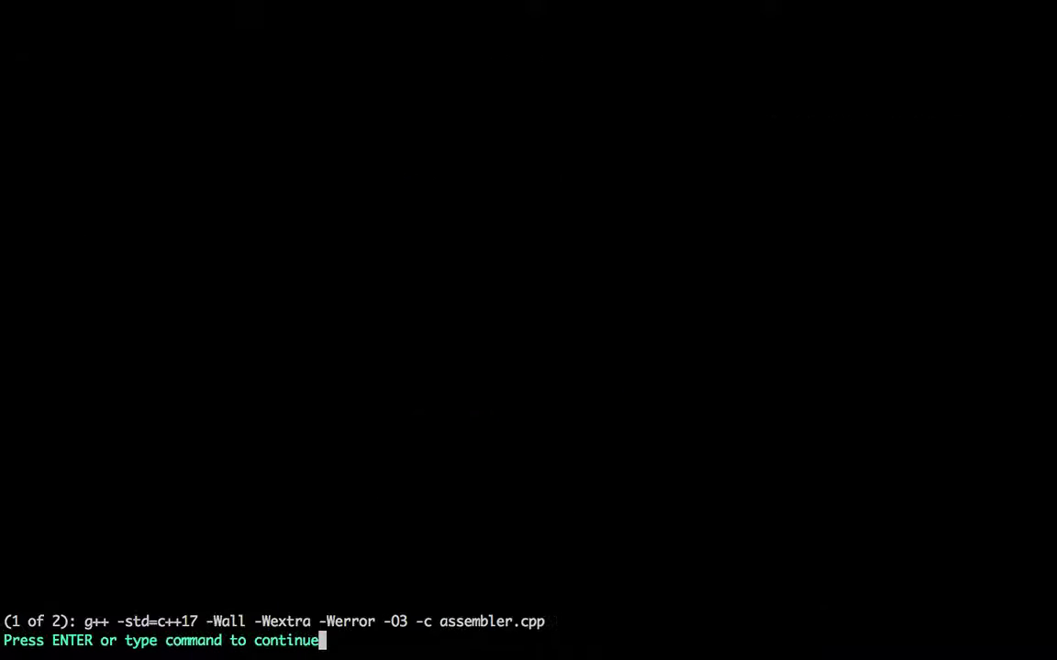
key("Return")
key("j")
key("k")
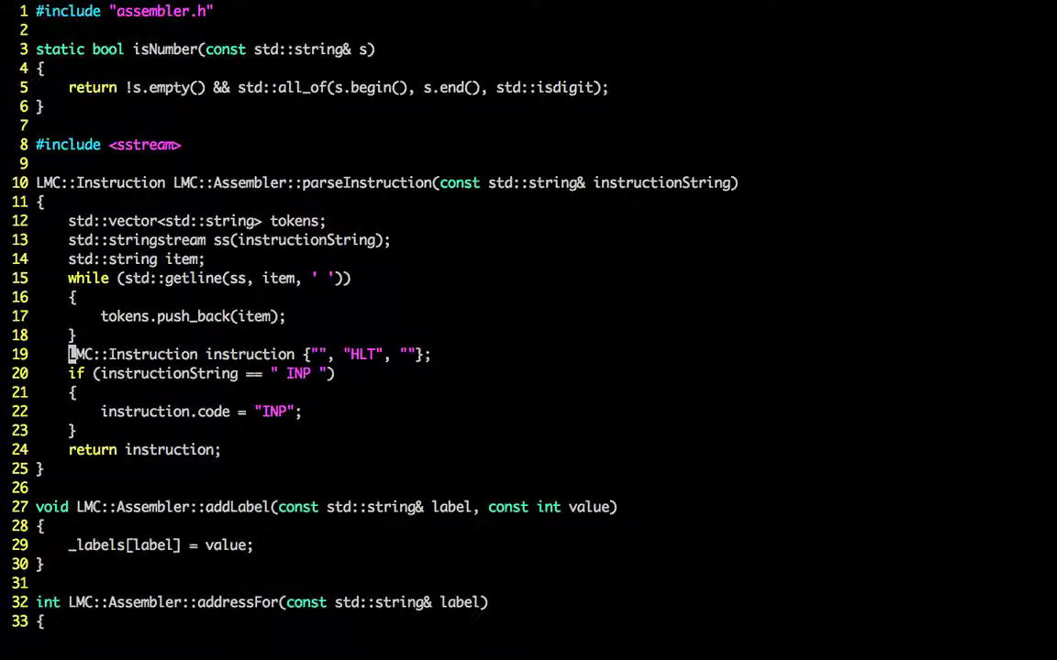
key("w")
key("w")
key("w")
key("w")
type("sxx")
key("Right")
key("Right")
key("Right")
key("BackSpace")
key("BackSpace")
key("BackSpace")
key("BackSpace")
key("BackSpace")
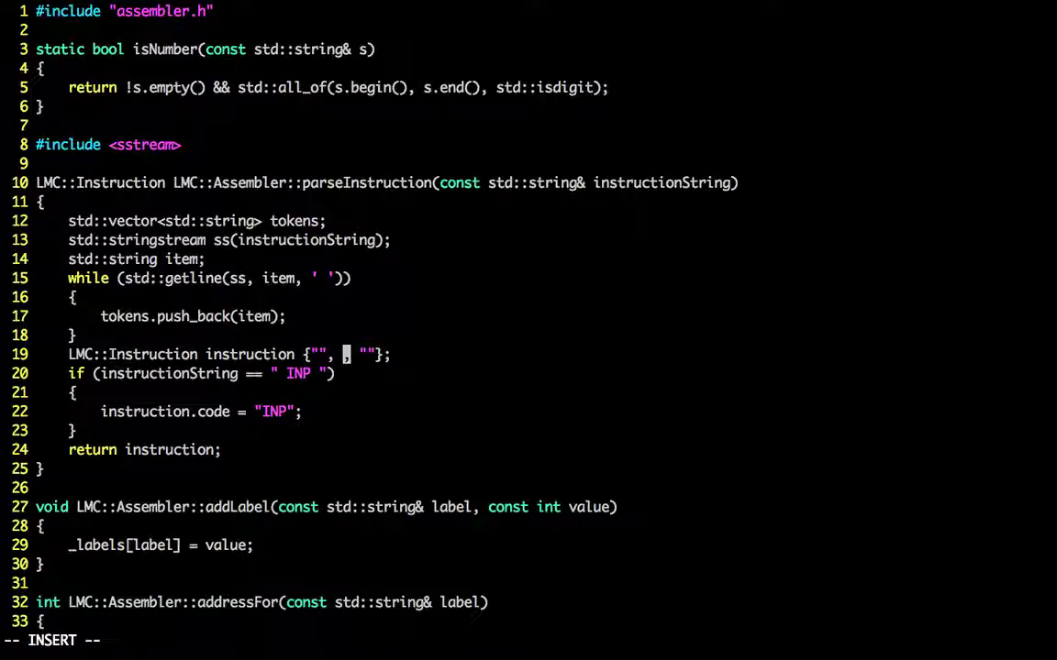
type("toeke")
key("BackSpace")
key("BackSpace")
key("BackSpace")
type("kens[1]")
key("Escape")
Step: Delete the INP if block, rebuild, and move up to start a new line above the loop
key("j")
key("shift+v")
key("j")
key("j")
key("j")
key("d")
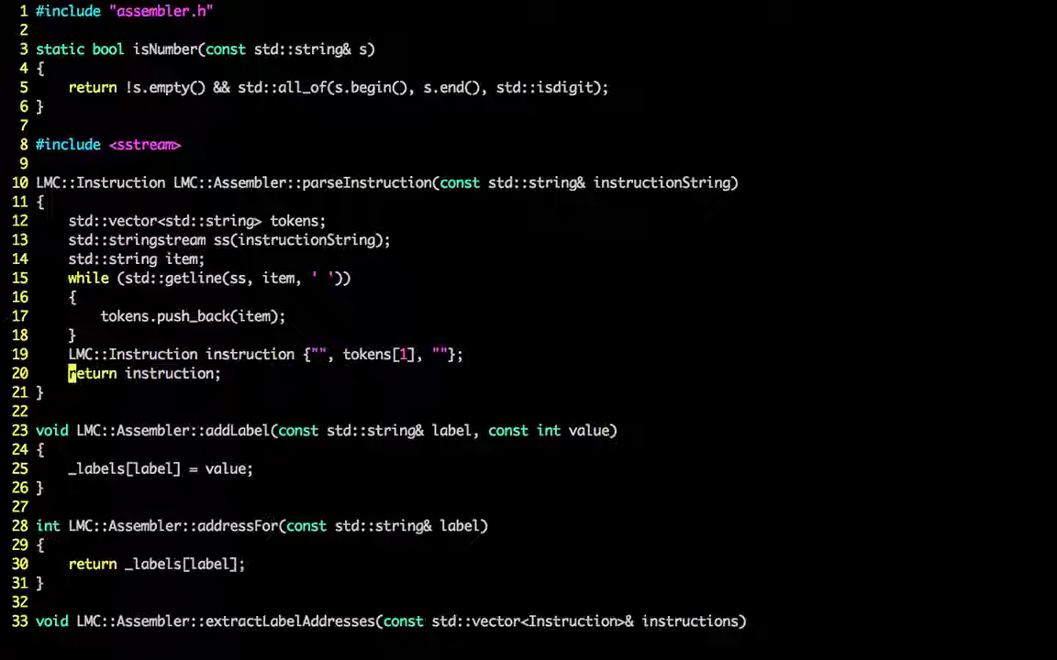
key("colon")
type("make test")
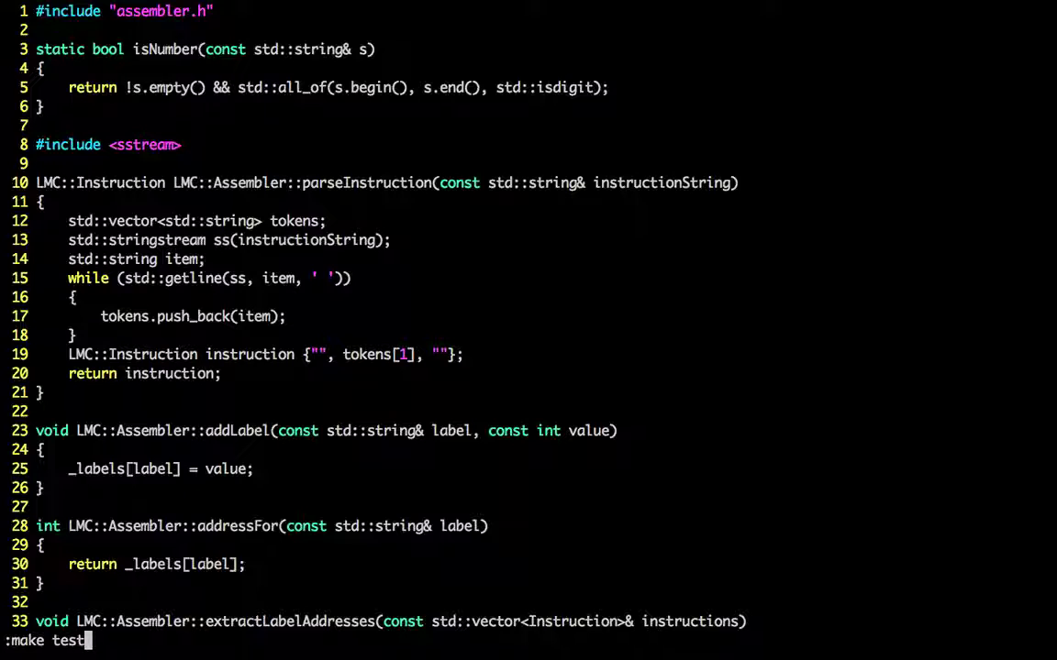
key("BackSpace")
key("BackSpace")
key("BackSpace")
key("BackSpace")
key("Return")
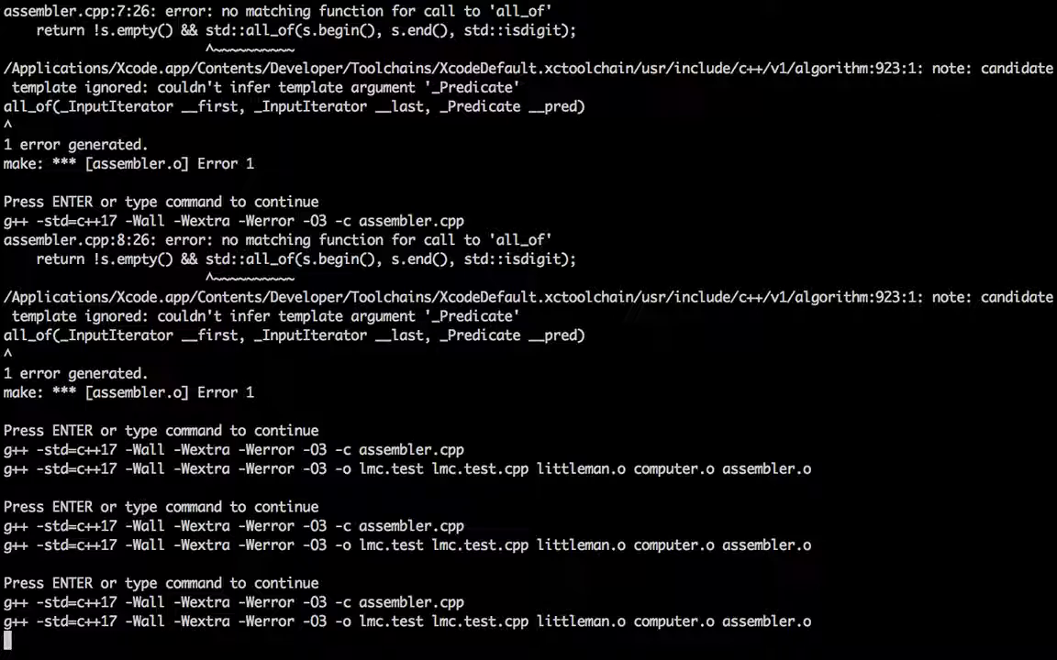
key("Return")
key("Return")
key("Return")
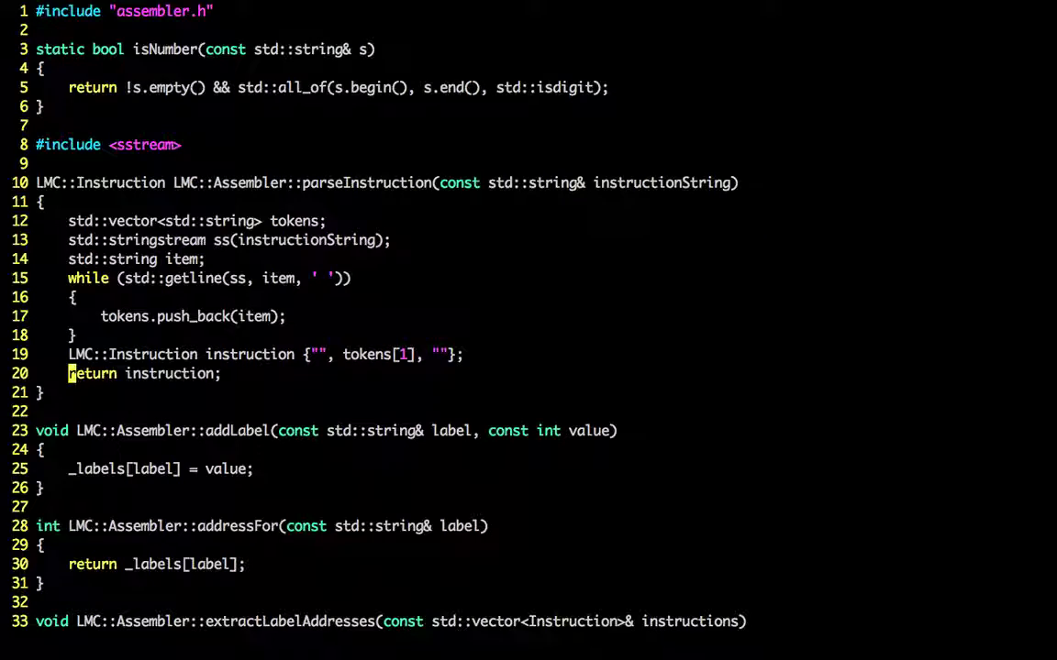
key("k")
key("k")
key("k")
key("Up")
key("Up")
key("Up")
key("Up")
key("Up")
key("Up")
key("Up")
key("Up")
type("ostatic ")
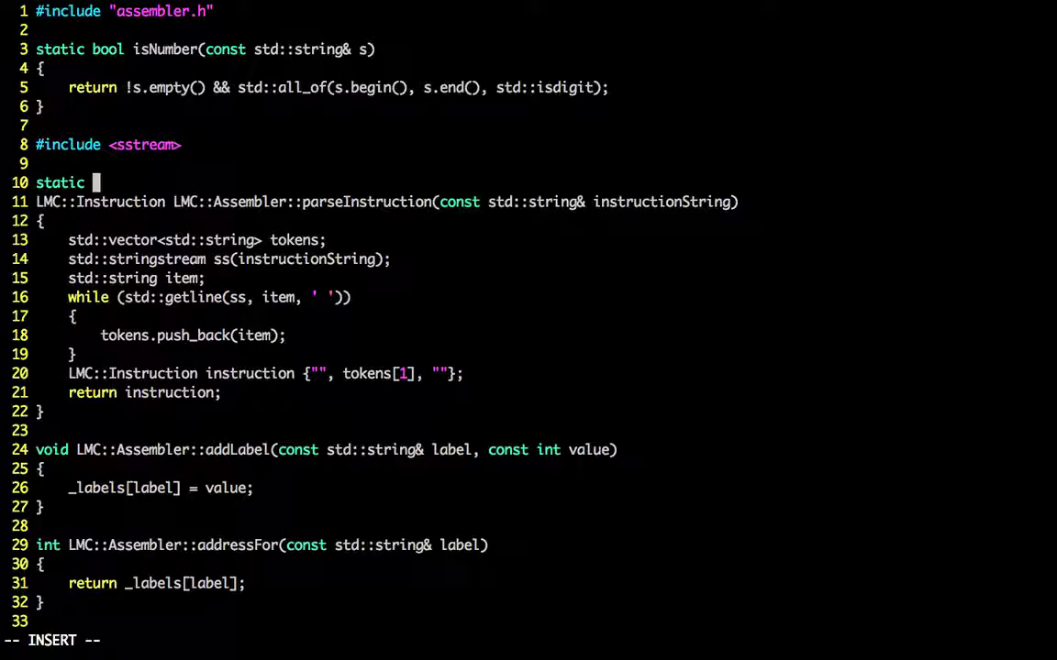
type("std::vector<std::")
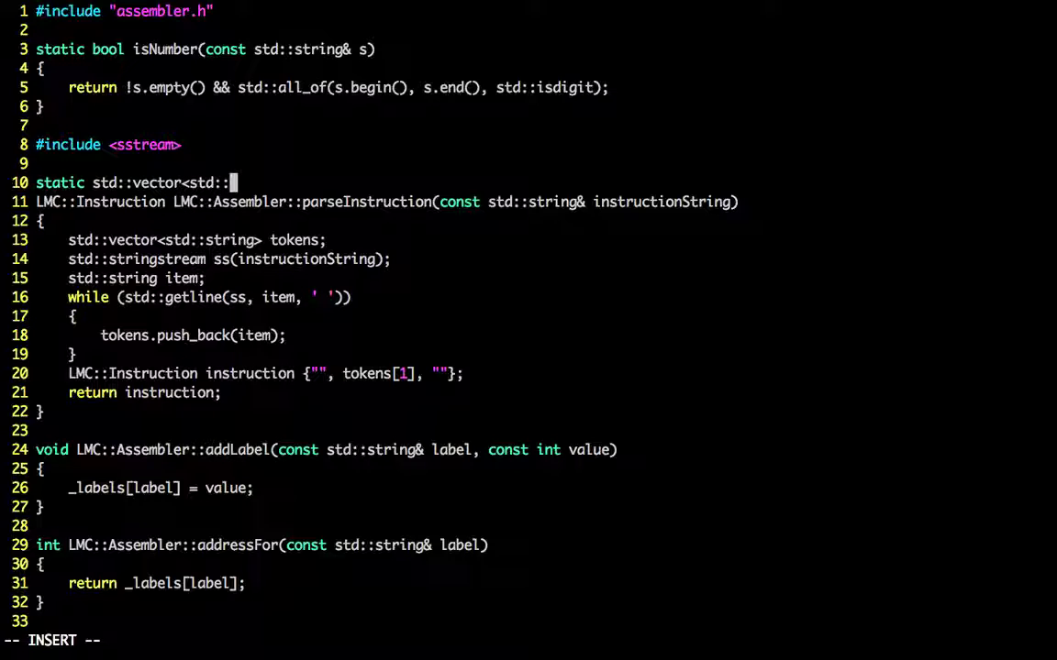
type("string")
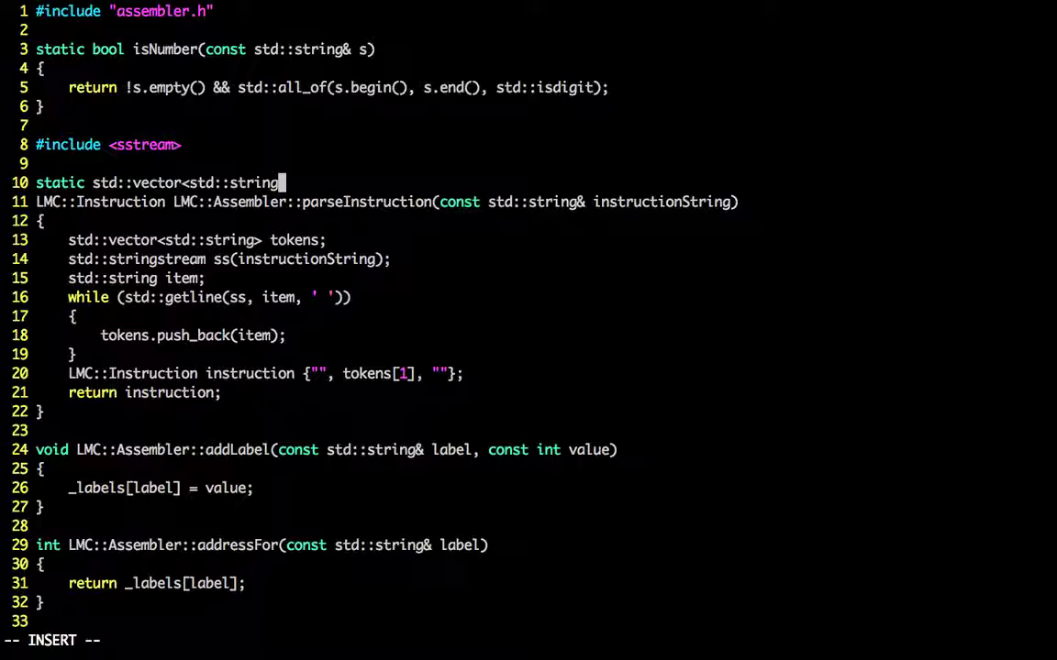
type("> ")
type("split(")
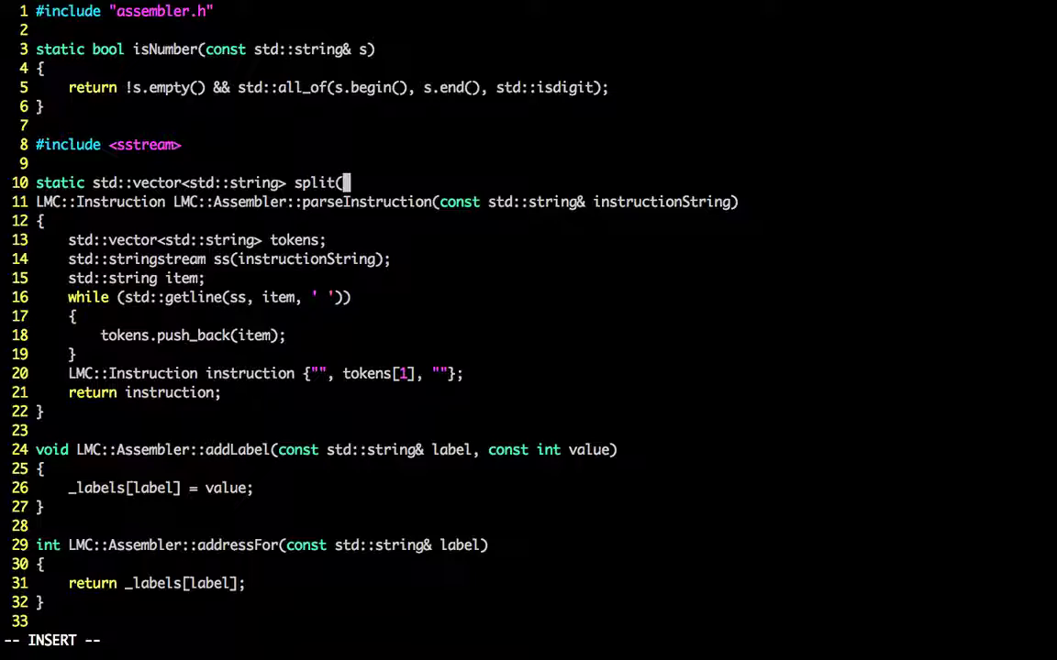
type("const std::string& ")
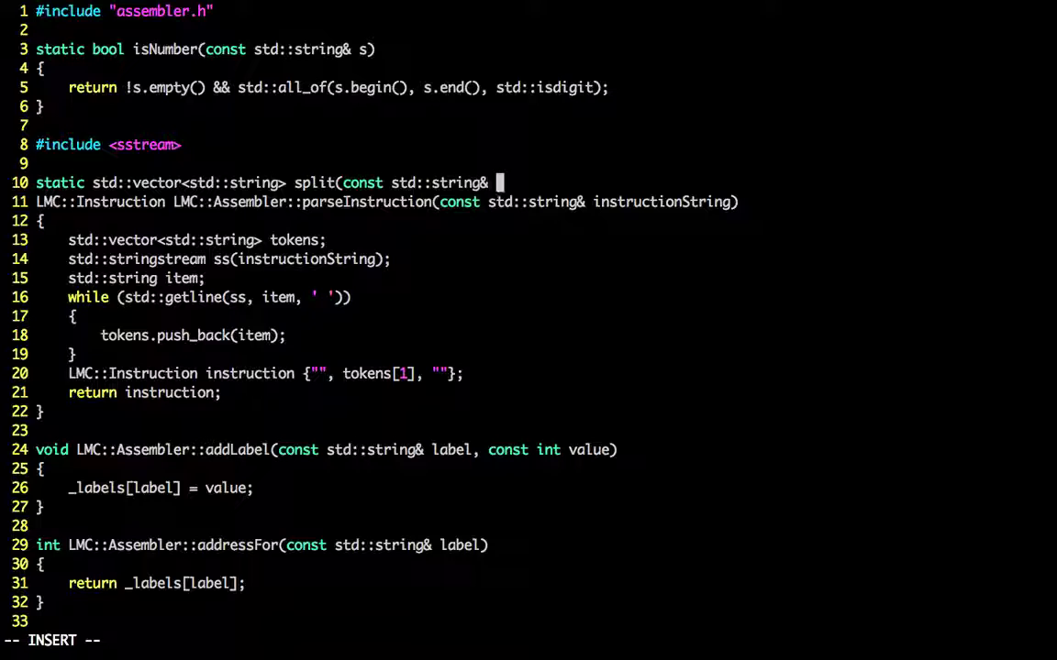
type("st")
Step: Finish the static split(const std::string& s) signature with an empty body
key("BackSpace")
type(")")
key("Return")
type("{")
key("Return")
type("}")
key("Return")
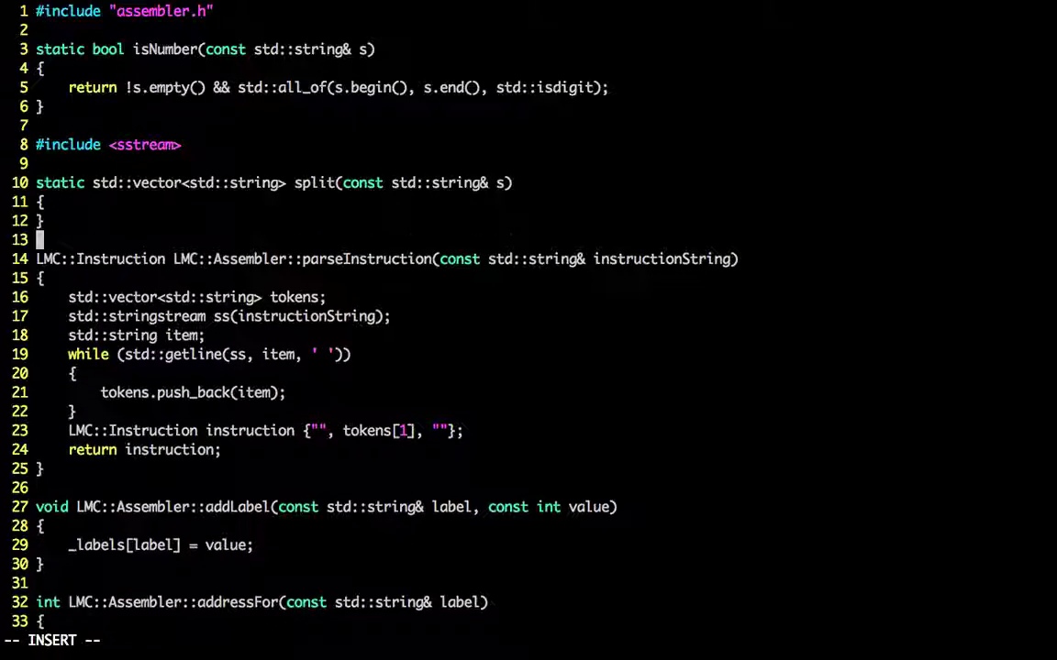
key("Escape")
key("k")
Step: Cut the getline loop into split, read from s, return tokens, and save
key("j")
key("j")
key("j")
key("shift+v")
key("j")
key("j")
key("j")
key("j")
key("j")
key("j")
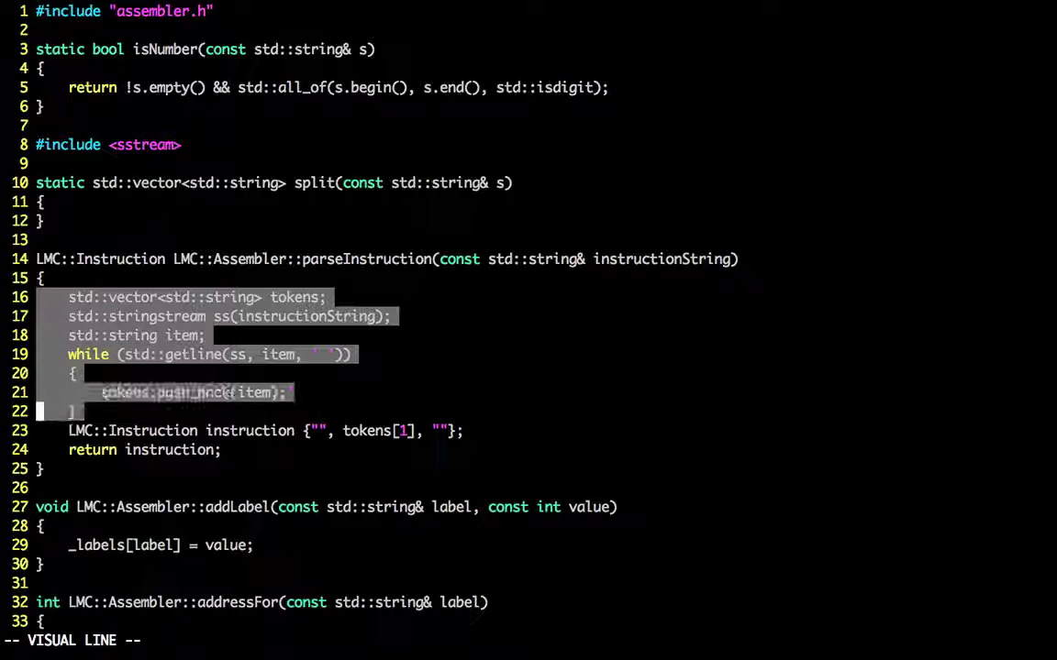
key("d")
key("k")
key("k")
key("k")
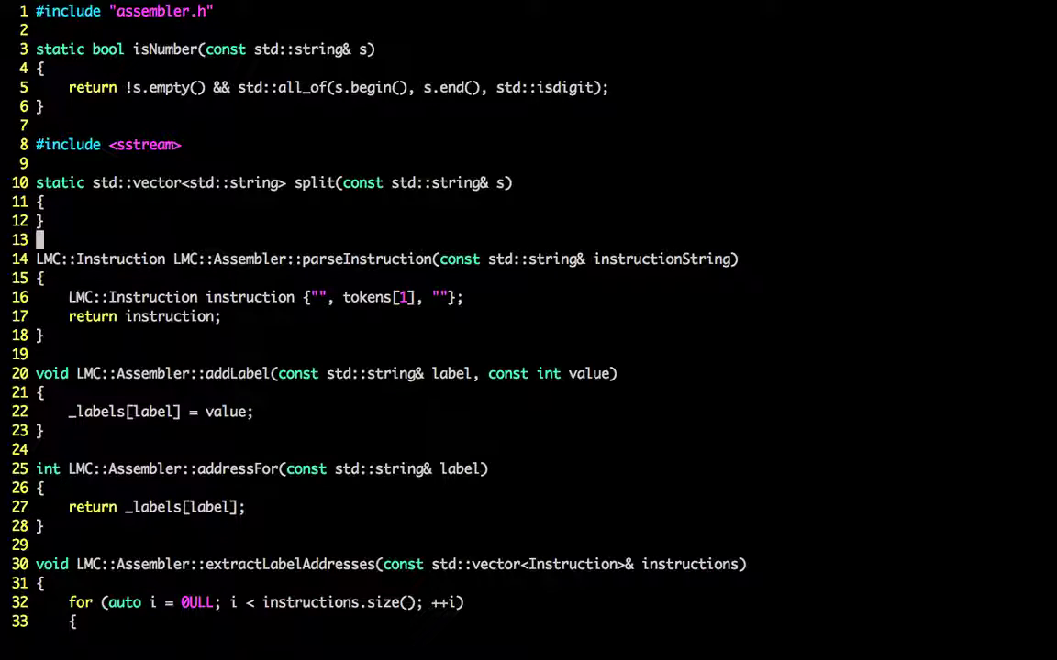
key("k")
key("o")
key("Escape")
key("u")
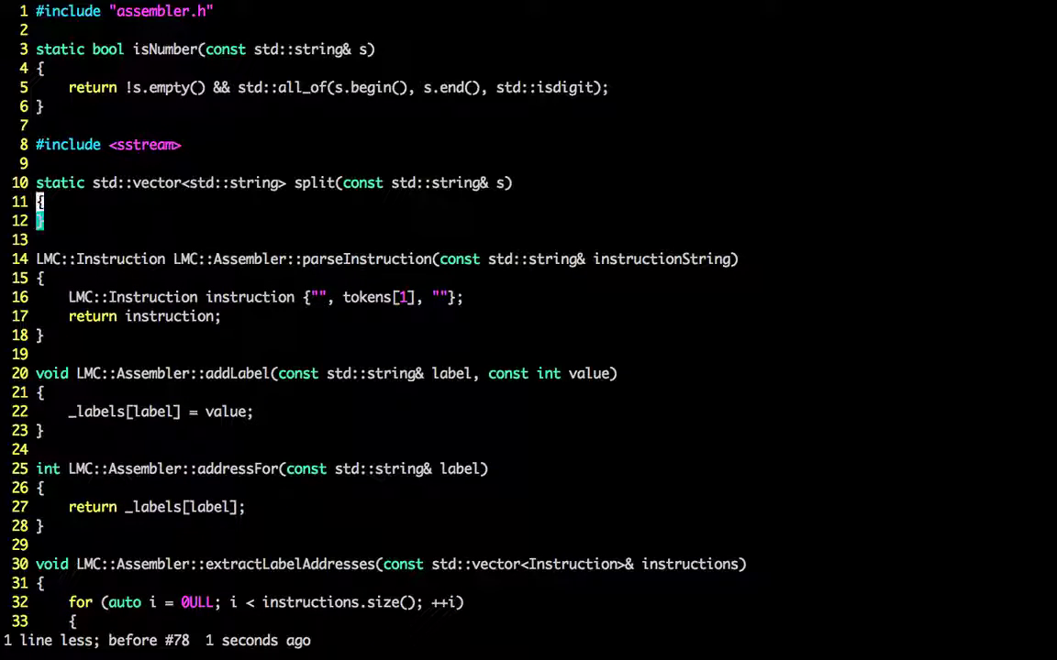
key("shift+p")
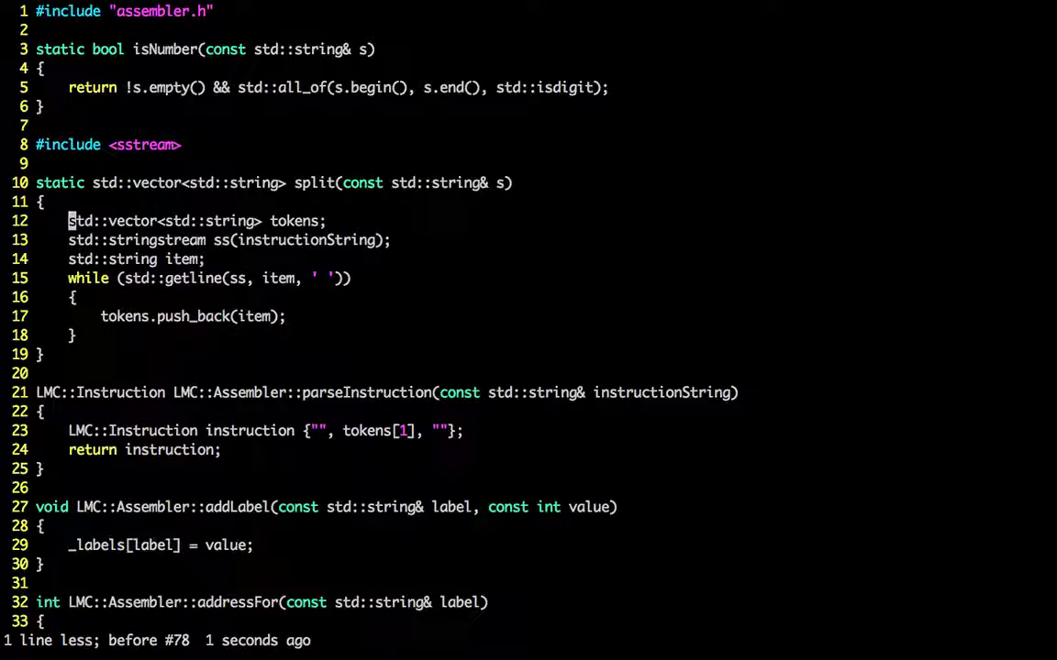
key("j")
key("w")
key("w")
key("w")
type("wci(")
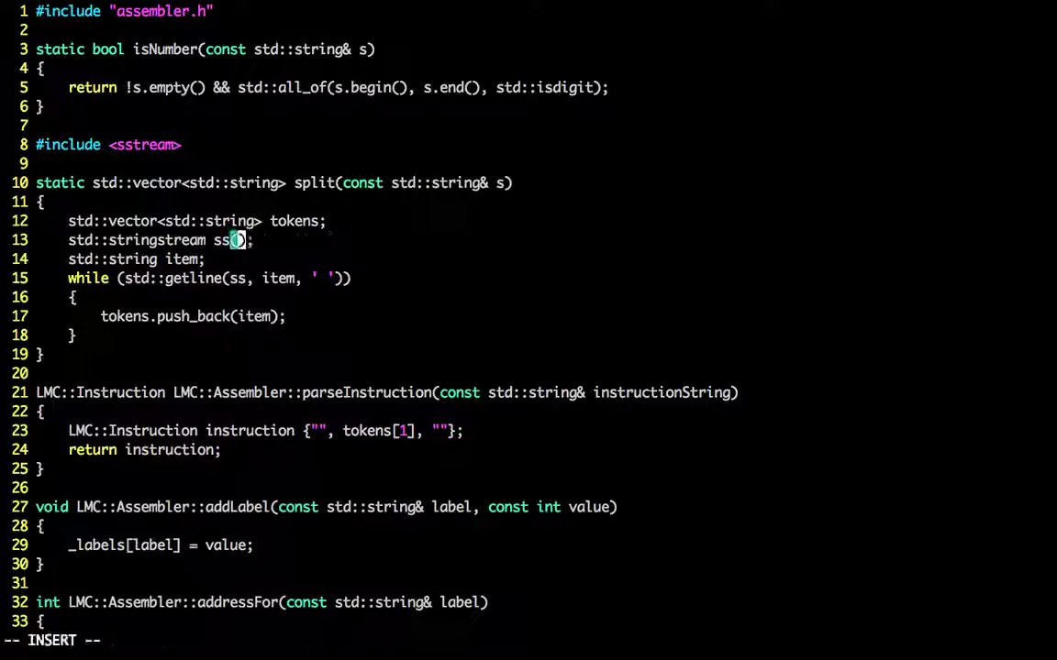
type("s")
key("Escape")
key("j")
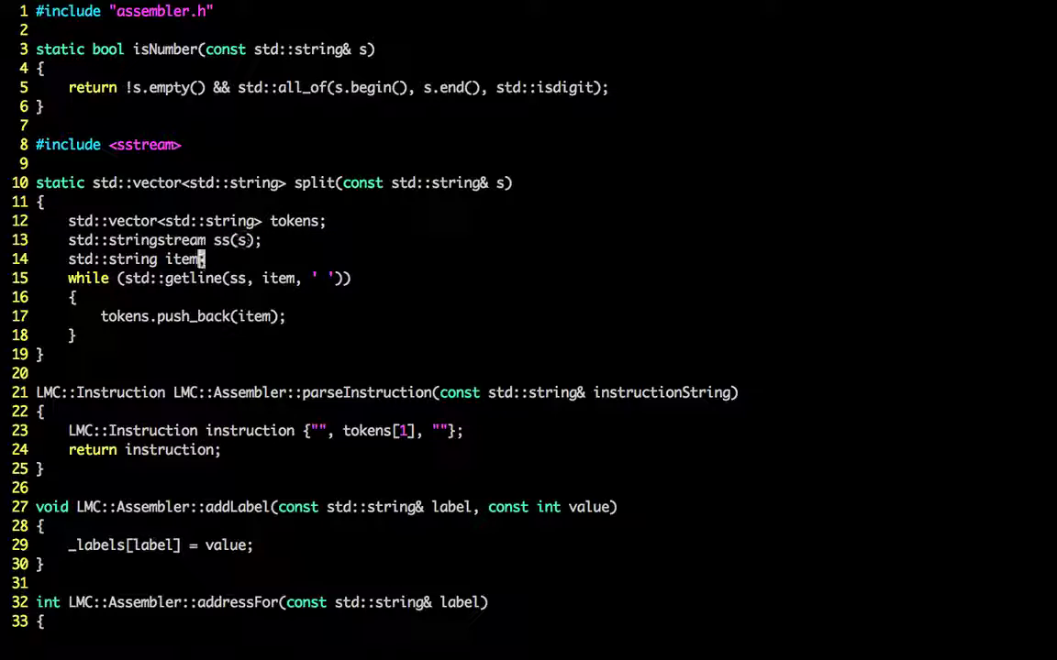
key("j")
key("j")
key("j")
type("joretu")
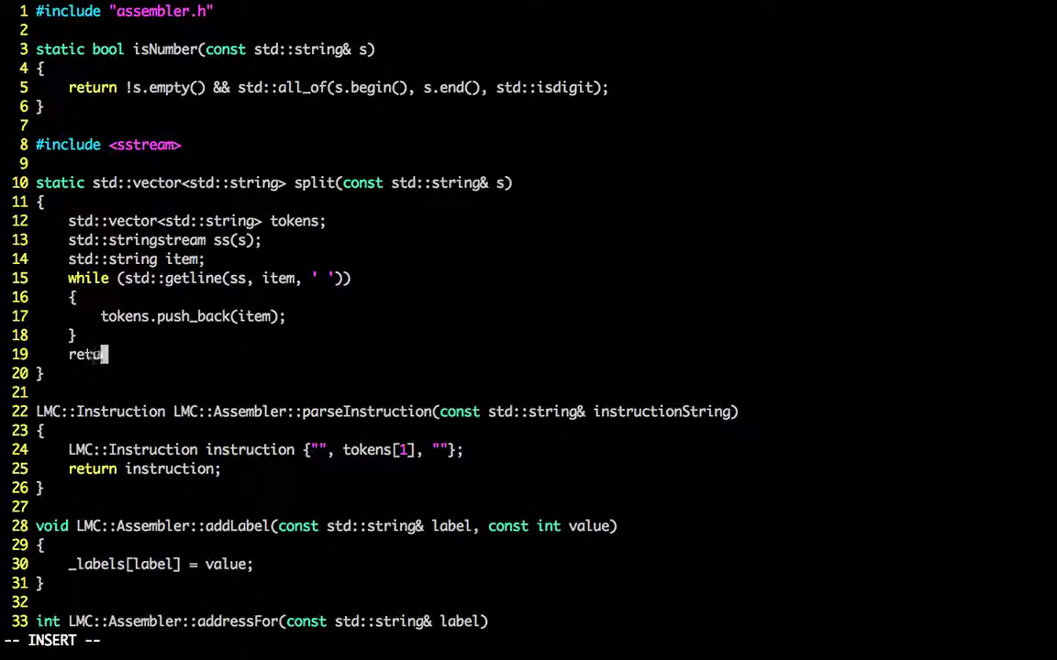
type("rn tokens;")
key("Escape")
type(":w")
key("Return")
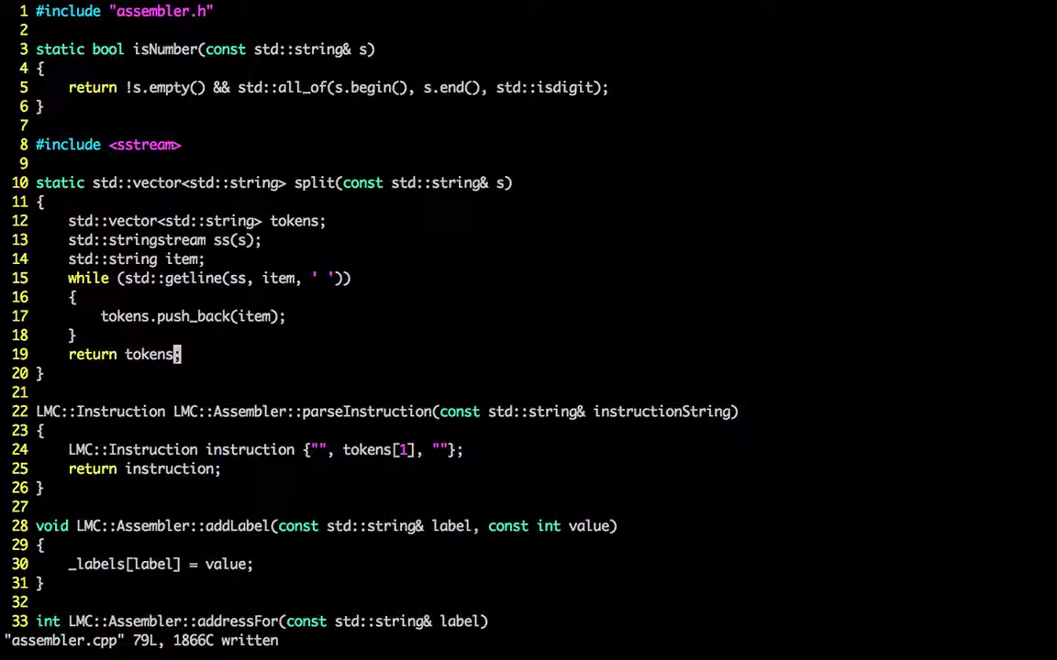
Step: Have parseInstruction call split(instructionString) and run the tests; 65 pass
key("j")
key("j")
key("j")
type("joauto tokens = ")
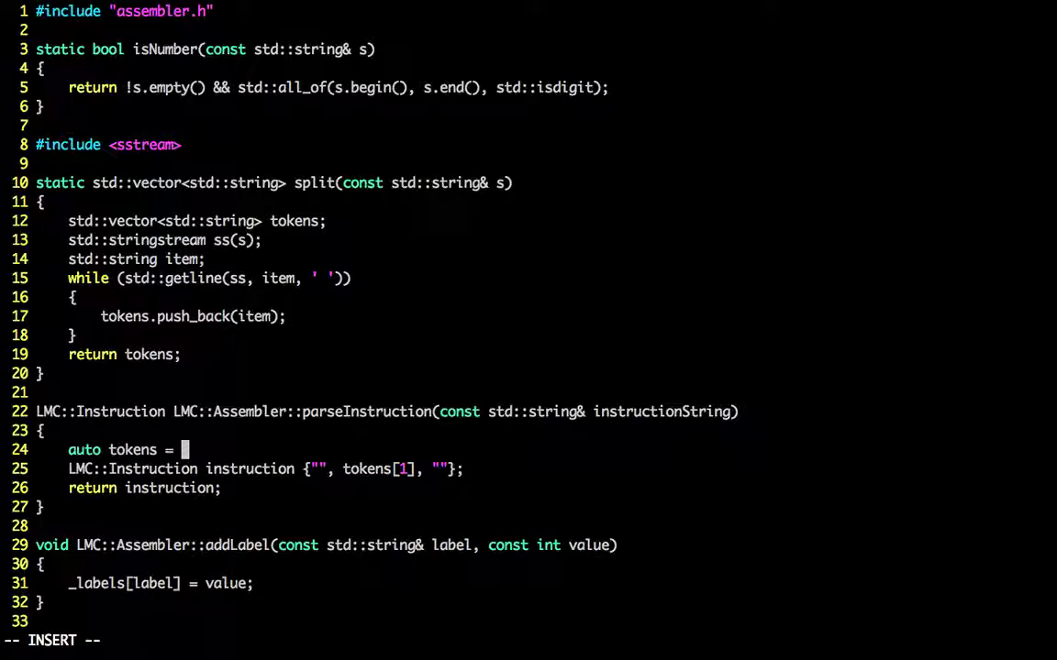
type("split")
type("(instruction")
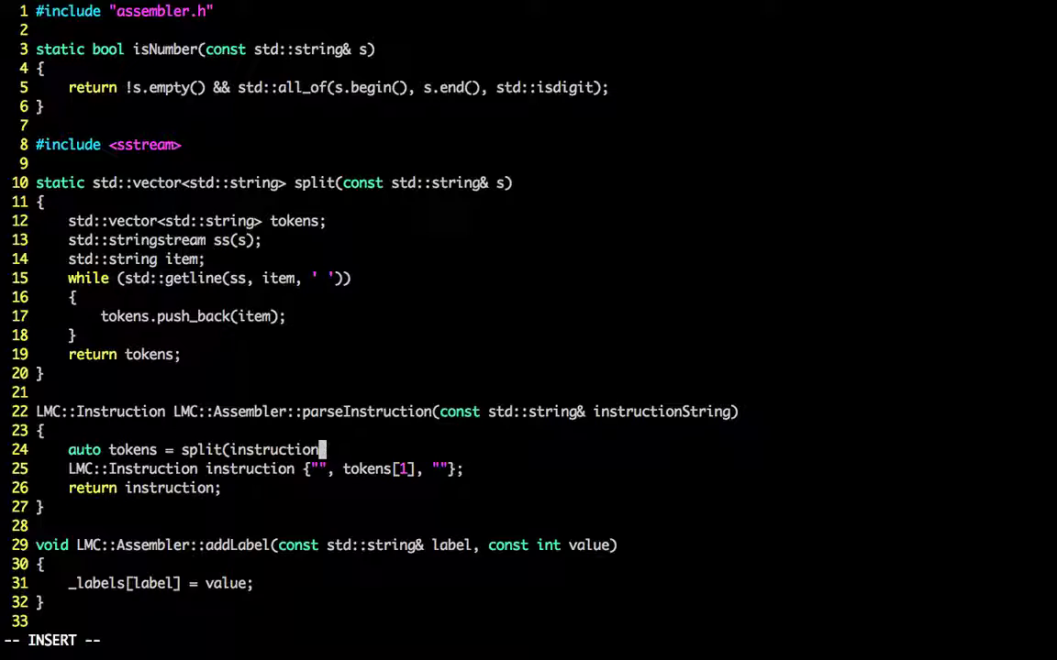
type("String);")
key("Escape")
type(":w")
key("Return")
type(":make test")
key("Return")
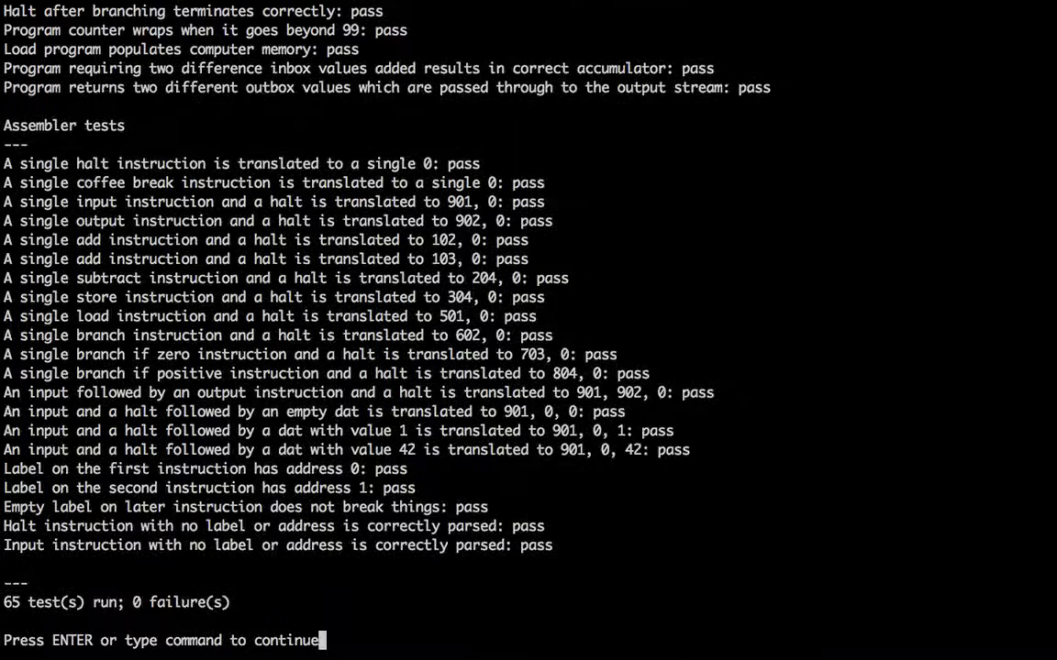
key("Return")
key("Return")
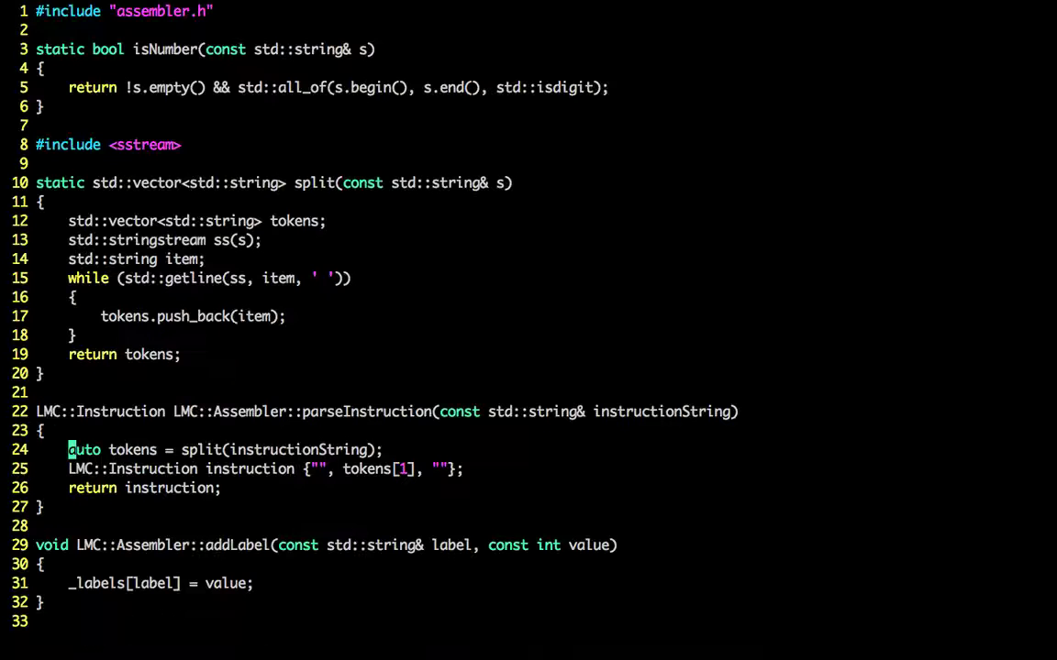
Step: Review the split function's loop braces and the parseInstruction body in assembler.cpp
key("j")
key("j")
key("j")
key("{")
key("{")
key("%")
key("k")
key("k")
key("k")
key("j")
key("%")
key("{")
key("%")
key("k")
key("k")
key("k")
key("k")
key("k")
key("k")
key("k")
key("k")
key("k")
key("%")
key("k")
key("k")
key("k")
key("j")
key("j")
key("%")
key("%")
key("}")
key("j")
key("%")
key("k")
key("k")
key("k")
key("j")
Step: In lmc.test.cpp, duplicate the last parser test below it with a separating comma
key("ctrl+asciicircum")
key("j")
key("j")
key("j")
key("shift+v")
key("j")
key("j")
key("j")
key("j")
key("j")
key("j")
key("j")
key("Escape")
key("j")
key("j")
key("j")
key("j")
key("j")
key("j")
key("j")
key("j")
key("shift+a")
type(",")
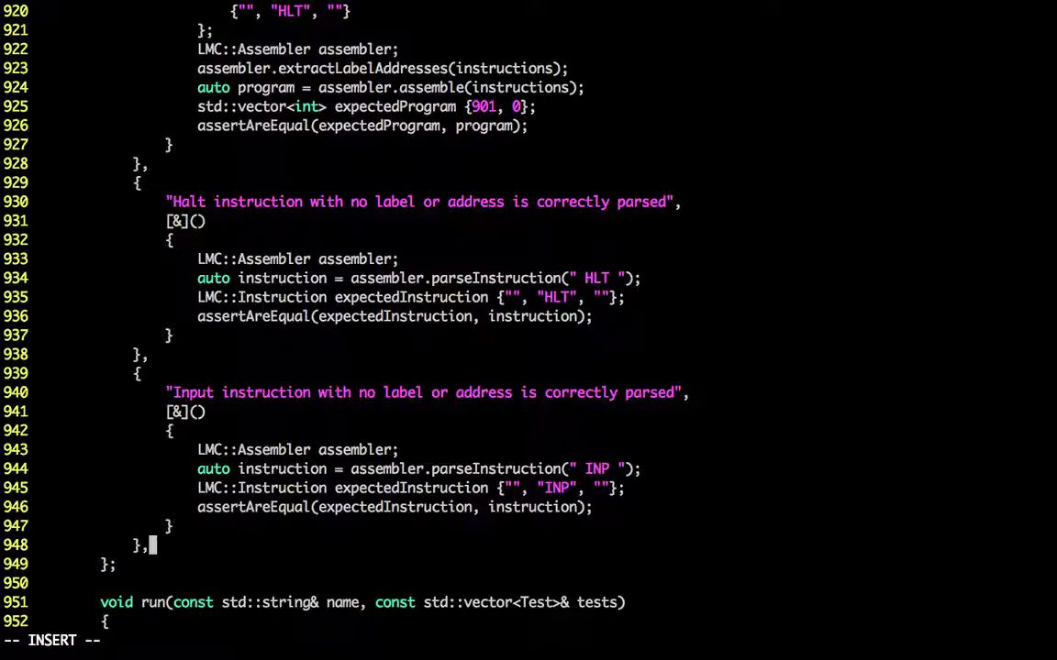
key("Escape")
key("p")
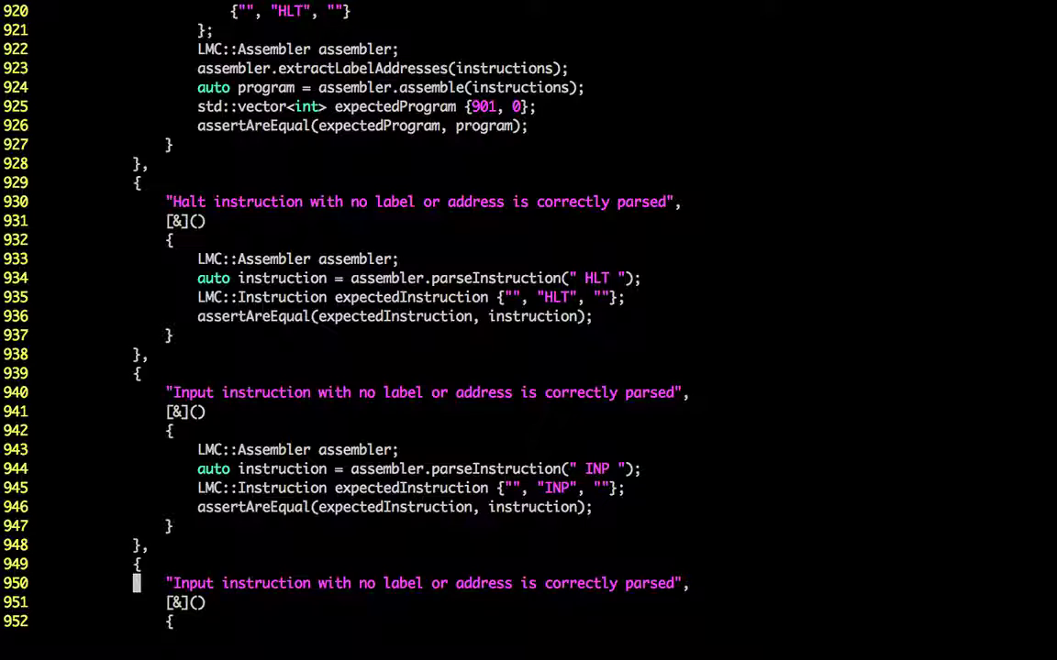
Step: Reword the copy's description to 'Input instruction with label and no address'
key("j")
key("w")
key("w")
key("w")
key("w")
key("b")
key("d")
key("w")
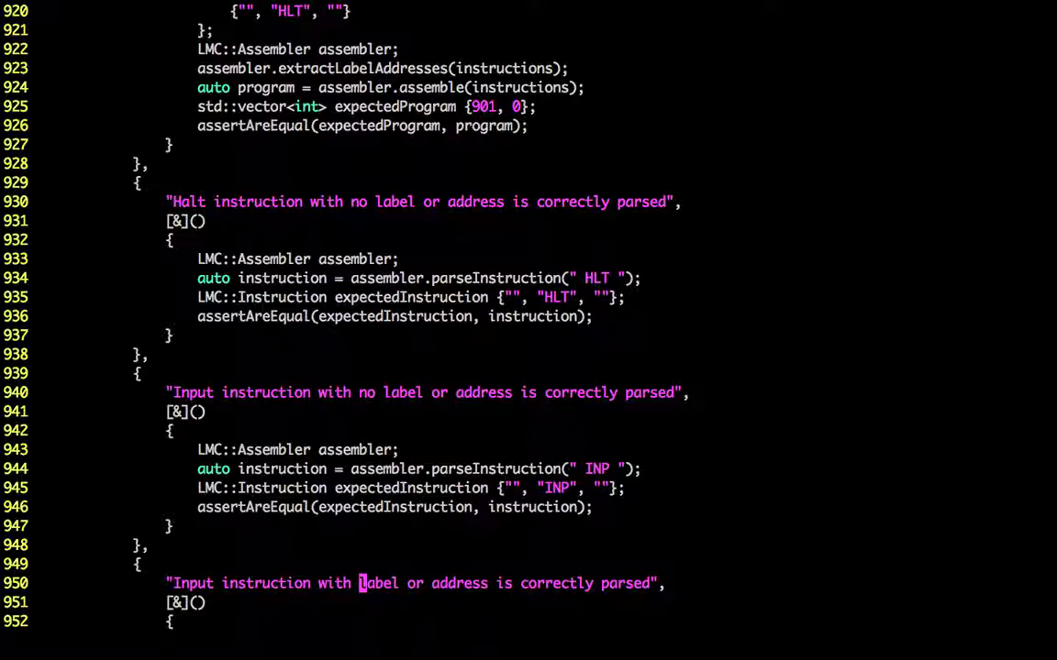
key("k")
key("j")
key("w")
type("i")
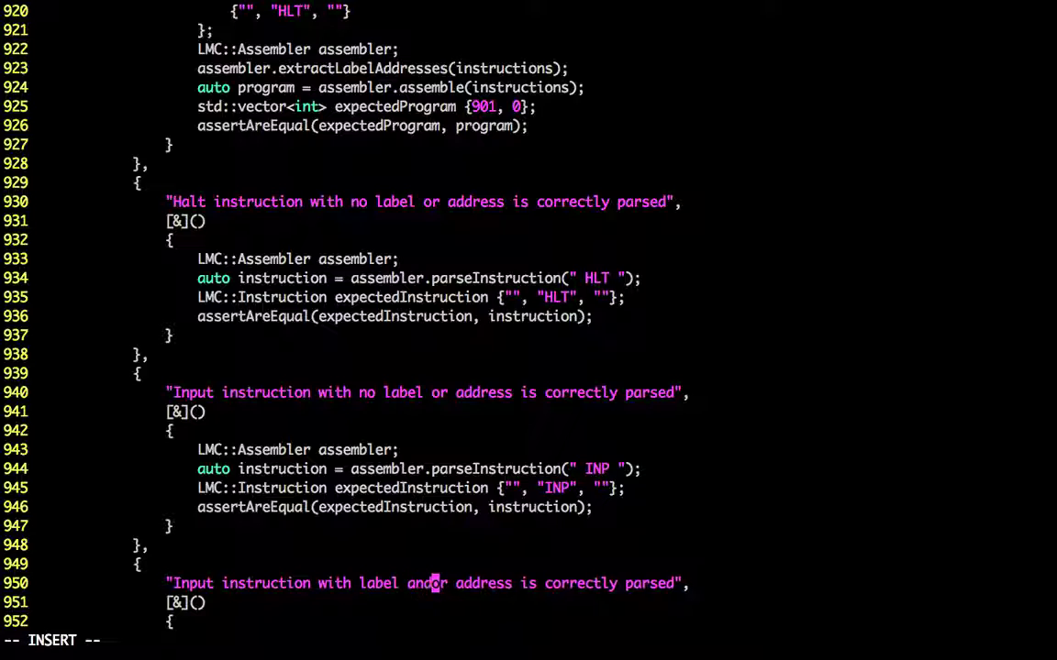
type("and no")
key("Escape")
type("ldw")
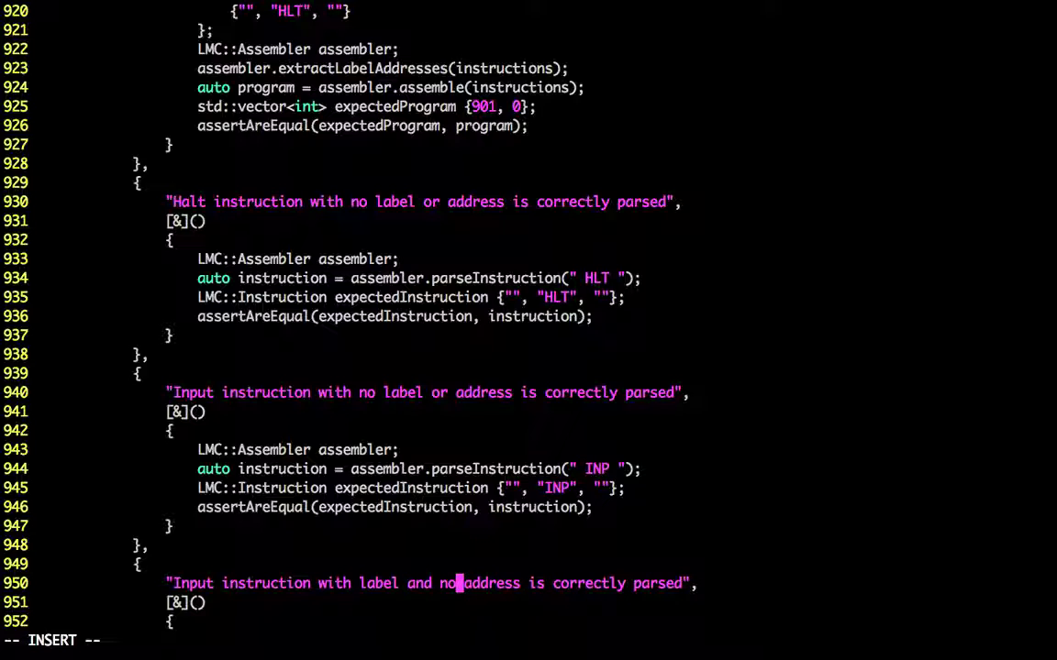
type("j:W")
Step: Save, make the test parse "LABEL INP " expecting {"LABEL","INP",""}, and run :make test
key("Return")
type(":w")
key("Return")
key("j")
key("j")
key("j")
key("k")
key("k")
type("wwwwwwbiLABEL")
key("Escape")
type("jbbbbaLABEL")
key("Escape")
type(":w")
key("Return")
type(":make test")
key("Return")
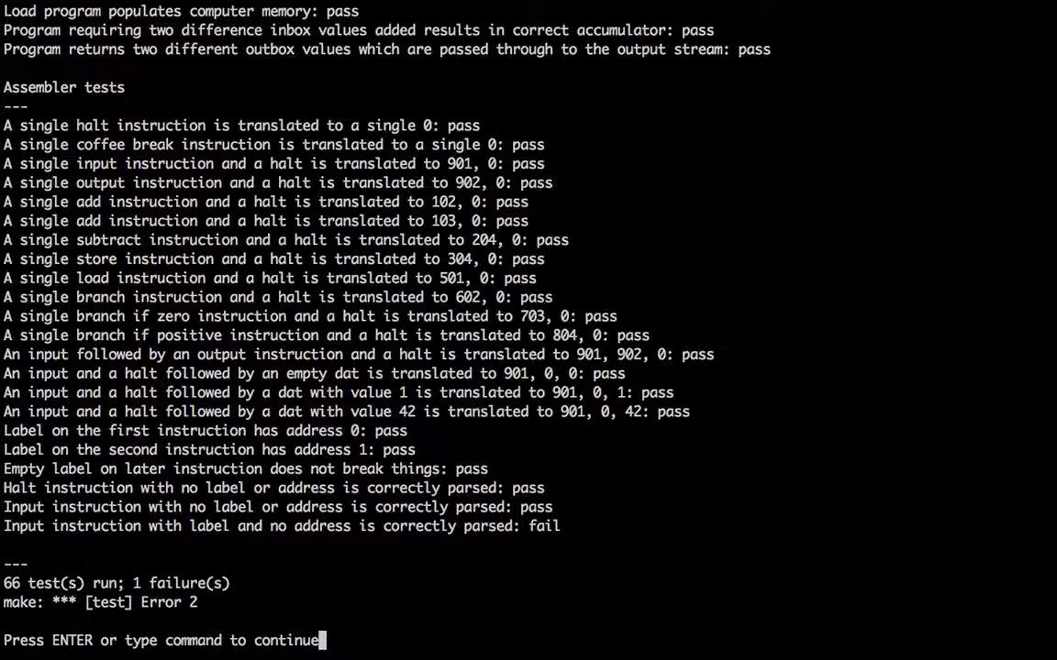
Step: In assembler.cpp, initialise the instruction as {tokens[0], tokens[1], ""} and rerun :make test
key("Return")
key("Return")
type("k")
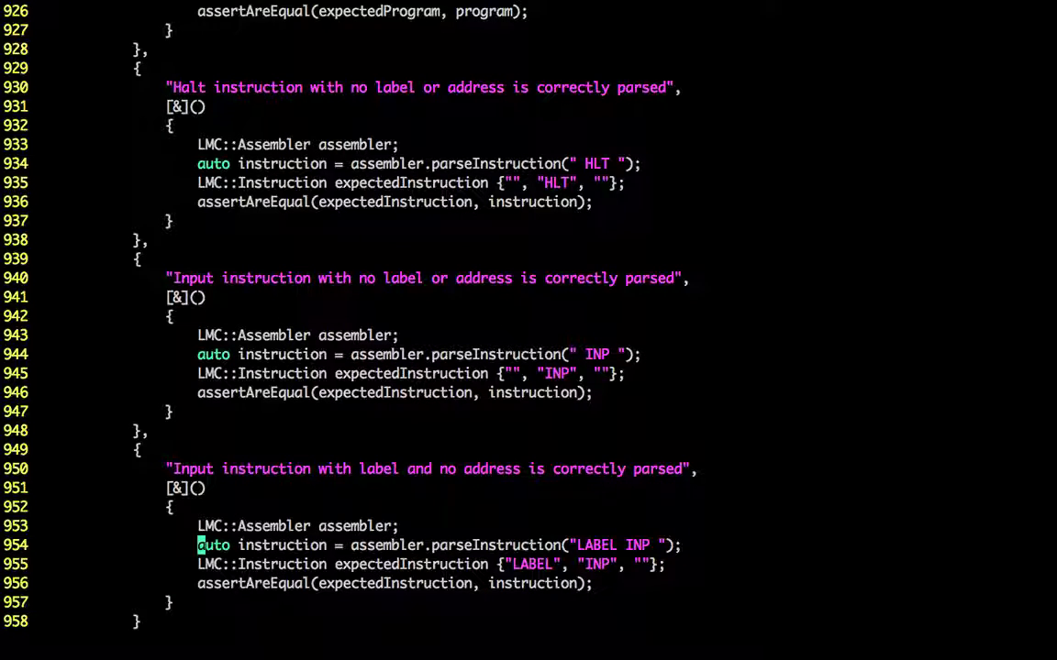
type(":")
key("Escape")
key("ctrl+6")
key("j")
key("k")
key("k")
key("k")
key("{")
key("}")
key("j")
key("j")
key("w")
key("w")
key("w")
type("lhcwto")
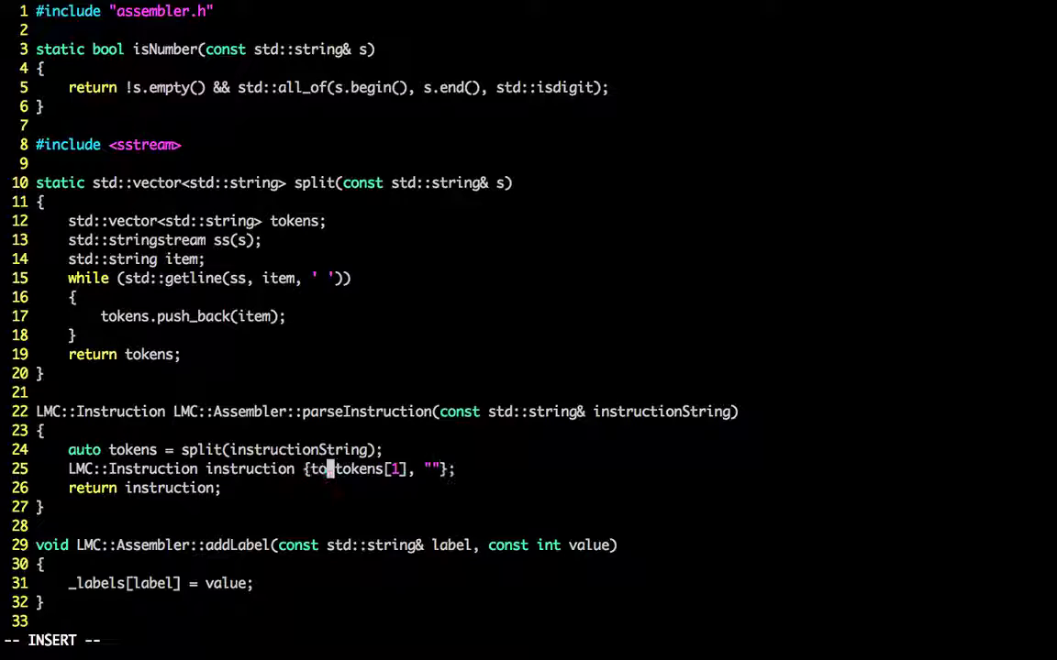
type("kens[0]m")
key("BackSpace")
type(",")
key("Escape")
type(":make test")
key("Return")
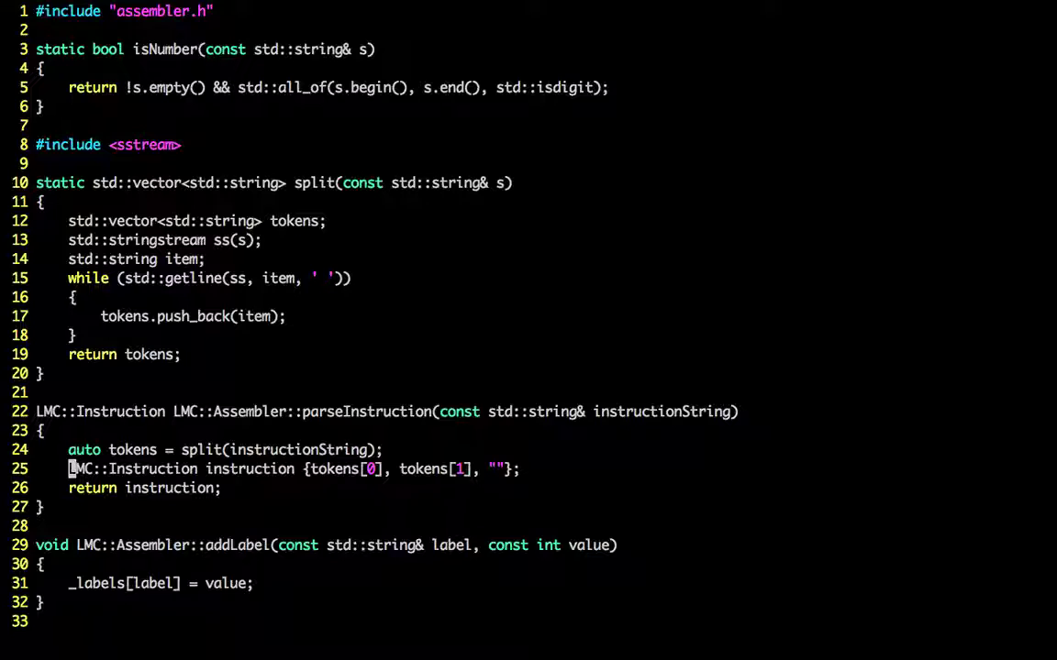
Step: In lmc.test.cpp, copy the last parsing test and paste it below with a trailing comma
key("ctrl+6")
key("j")
key("j")
key("j")
key("j")
key("j")
key("j")
key("j")
key("j")
key("j")
key("shift+v")
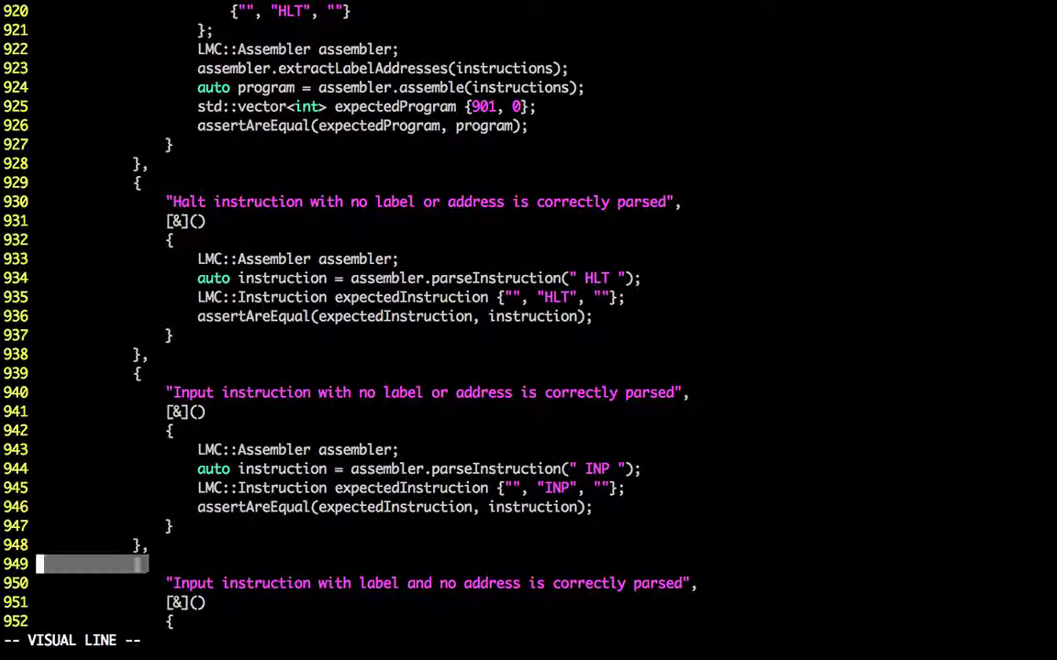
key("j")
key("j")
key("j")
key("j")
key("j")
key("j")
key("j")
key("j")
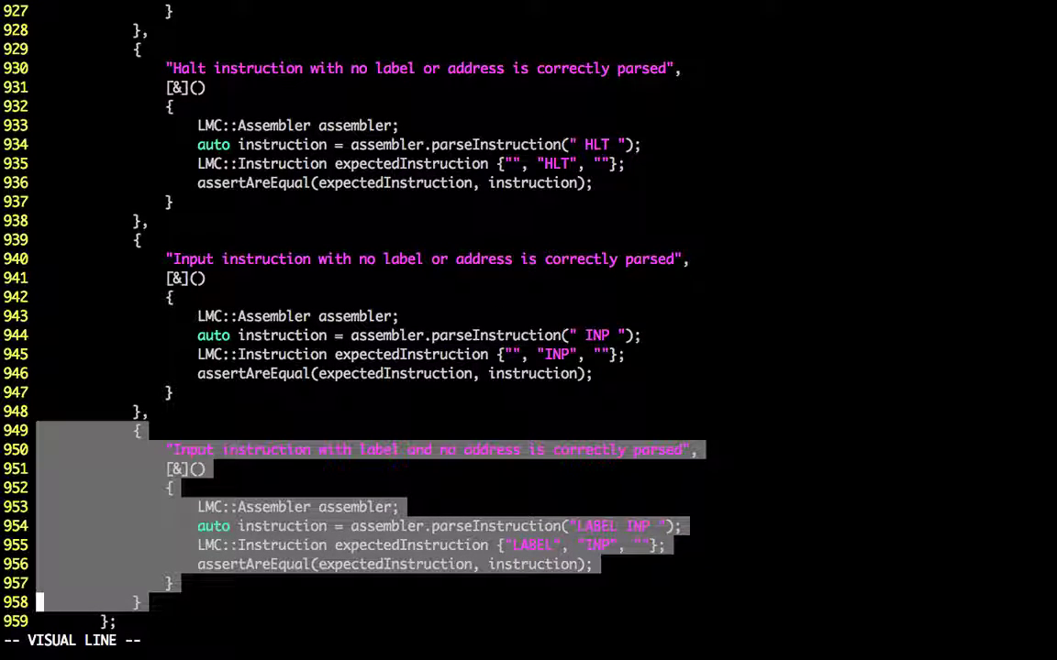
key("y")
key("j")
key("j")
key("j")
key("j")
key("j")
key("j")
key("j")
key("j")
key("shift+a")
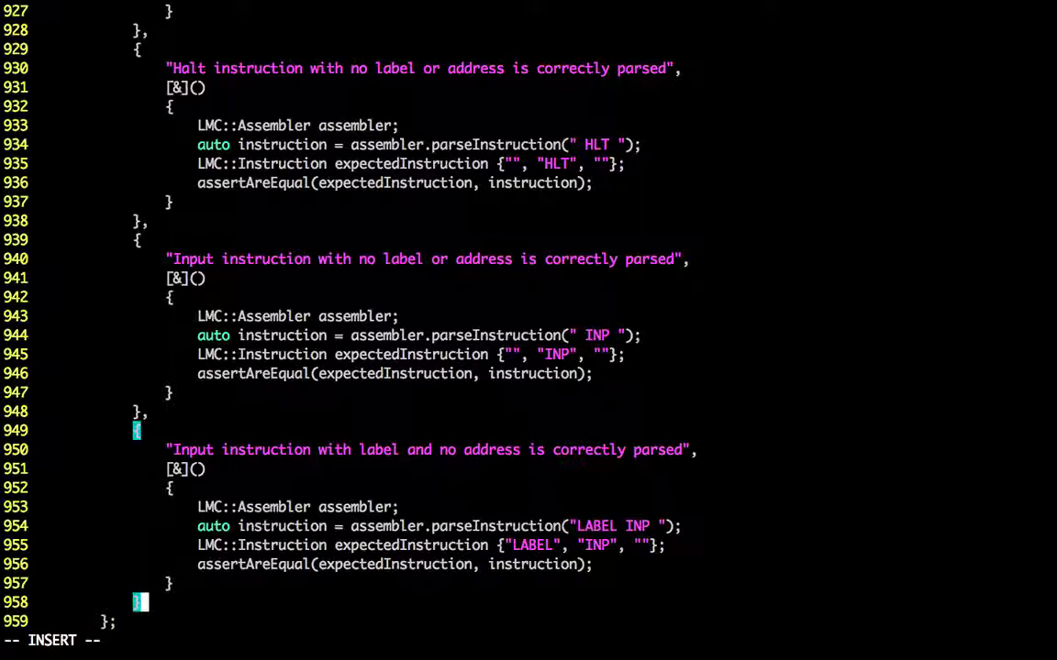
type(",")
key("Escape")
type("o{")
key("Escape")
key("p")
type("wlcwLoad")
Step: Reword the new test's description to a load instruction with an address and no label
key("Escape")
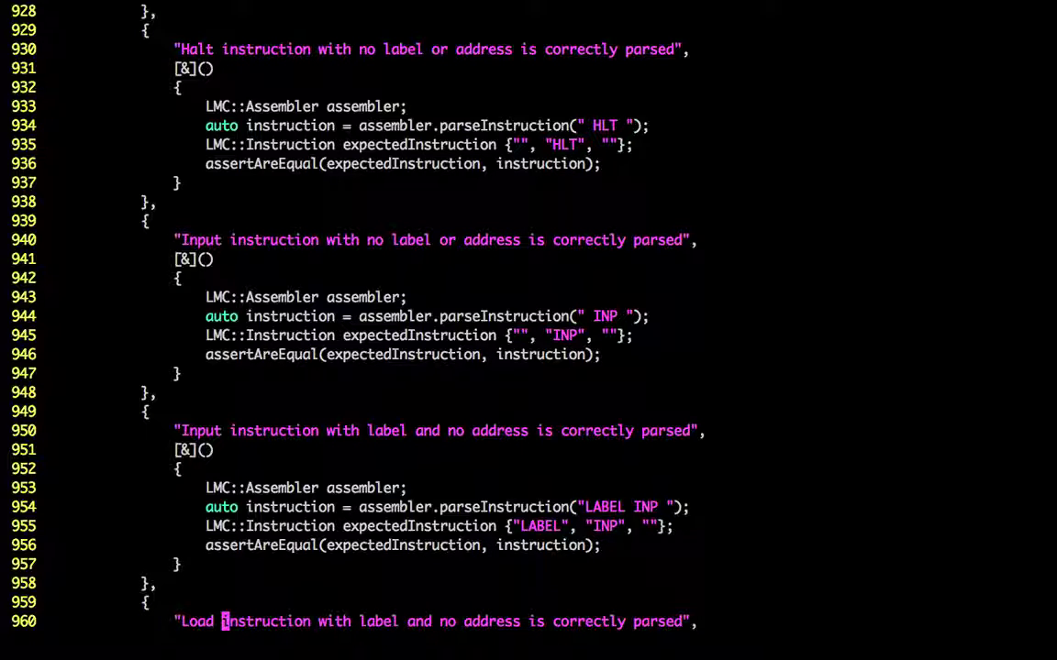
key("w")
key("w")
key("w")
type("ith no")
key("Escape")
key("w")
key("w")
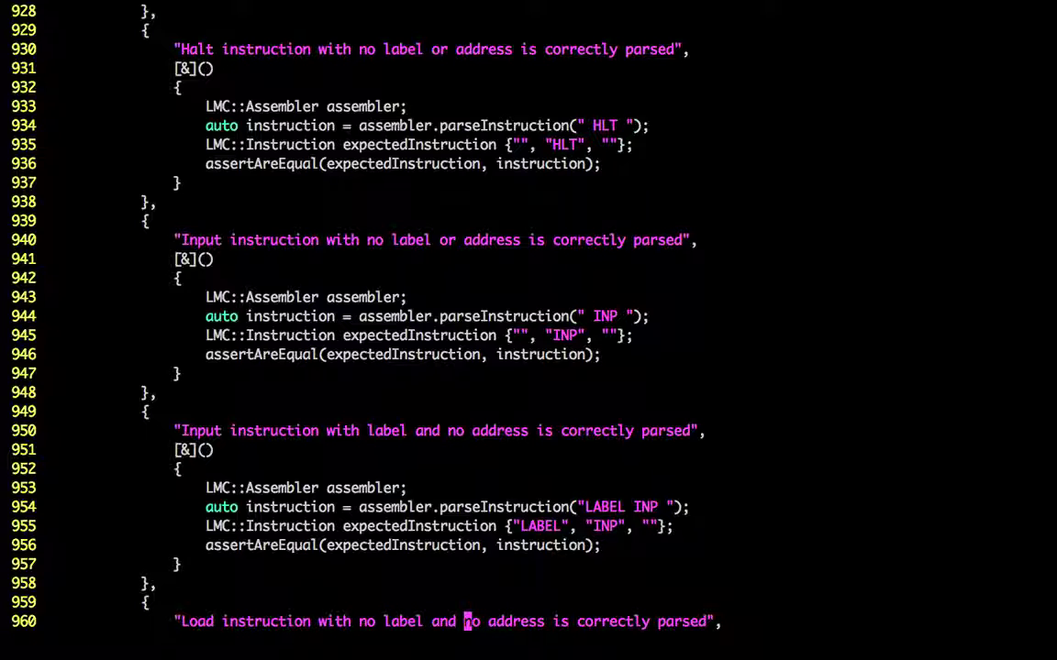
key("l")
key("l")
key("i")
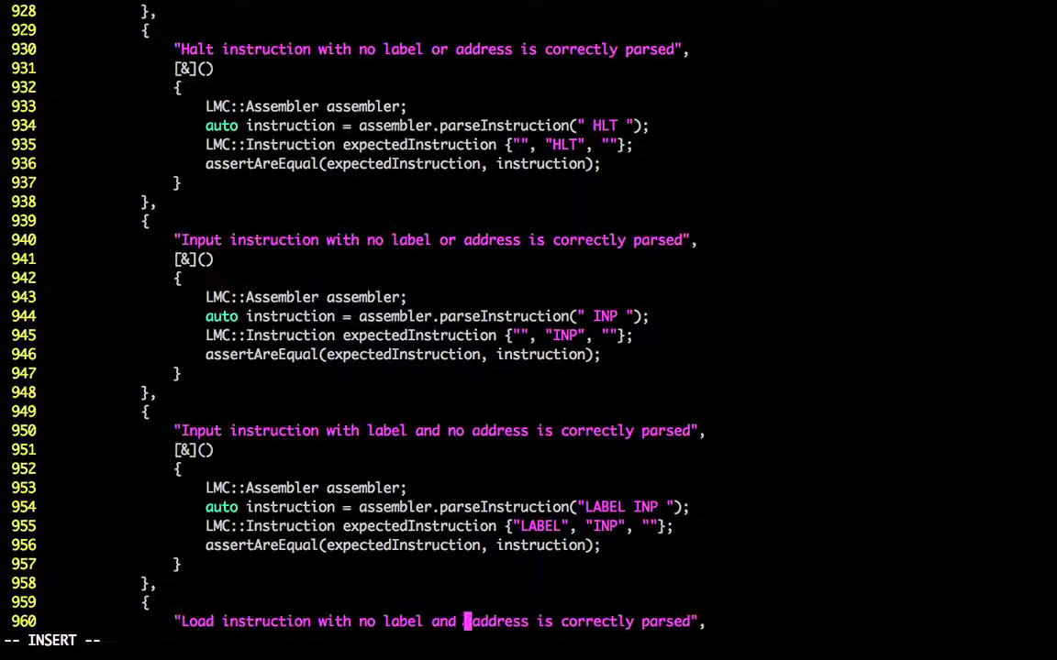
key("BackSpace")
key("BackSpace")
key("BackSpace")
type("but")
key("Escape")
Step: Remove LABEL from the parsed input string and give it address A
key("j")
key("p")
key("k")
key("w")
key("w")
key("w")
key("l")
key("l")
key("l")
key("b")
key("c")
key("w")
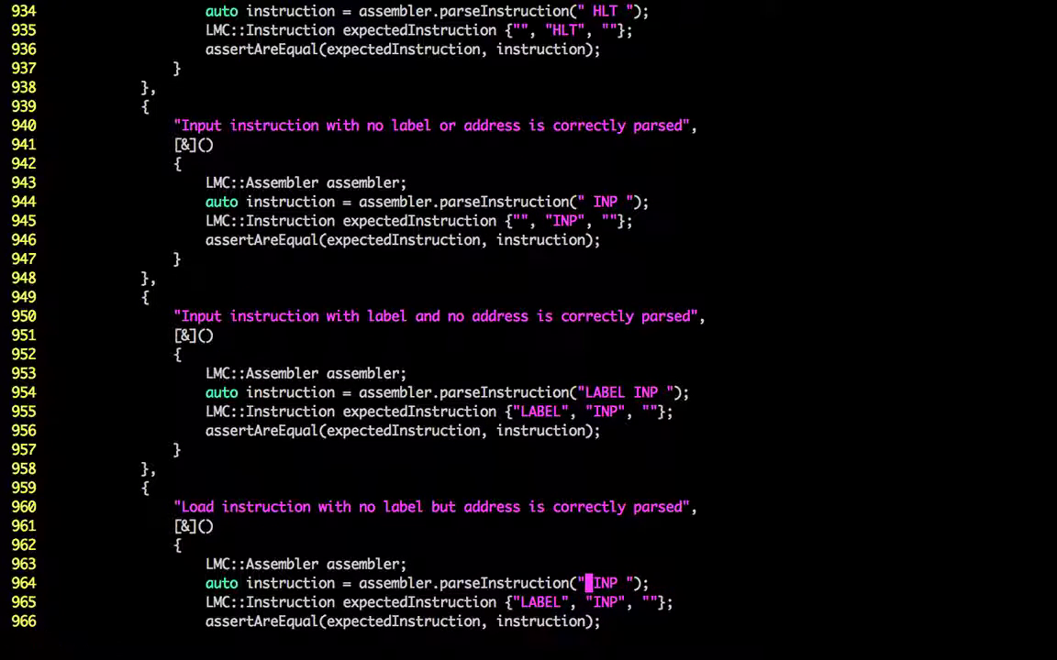
key("Escape")
type("aA")
key("Escape")
Step: Set the expected instruction to no label and address A, save, and run :make test
key("j")
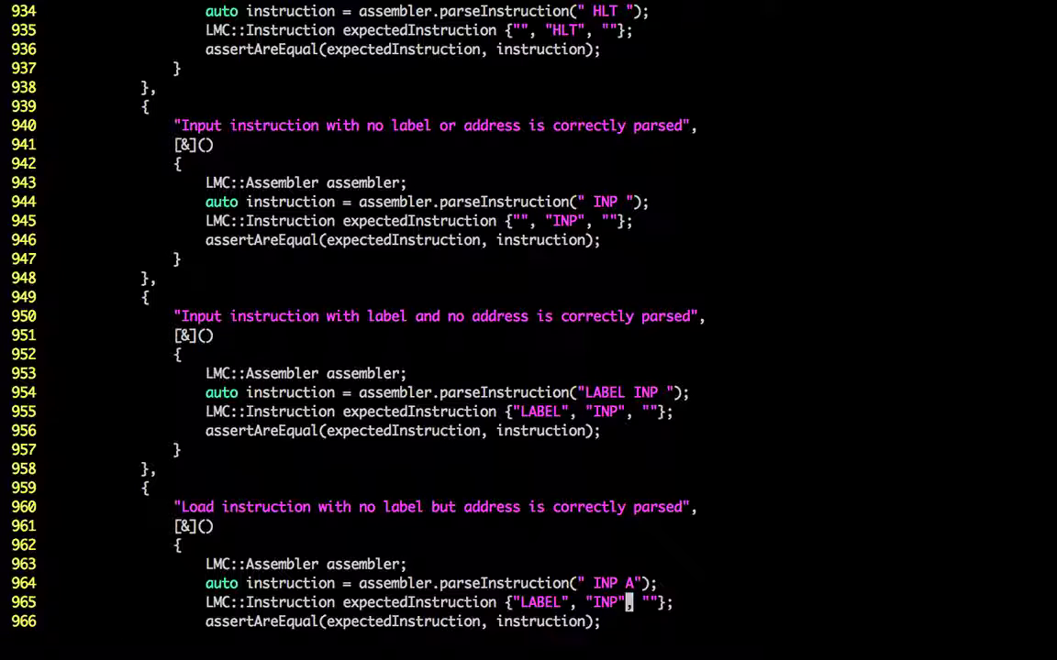
key("b")
key("b")
key("b")
key("d")
key("w")
key("w")
type("wwaA")
key("Escape")
type(":w")
key("Return")
type(":make test")
key("Return")
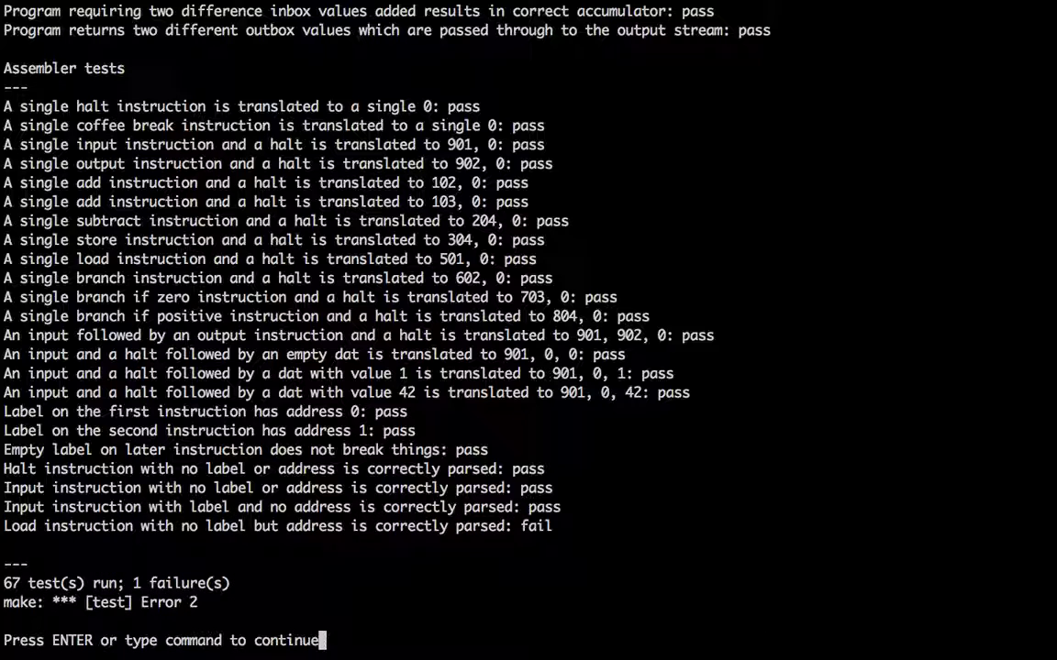
Step: In assembler.cpp line 25, replace the empty address field with tokens[2] and a closing brace
key("Return")
key("Return")
key("ctrl+6")
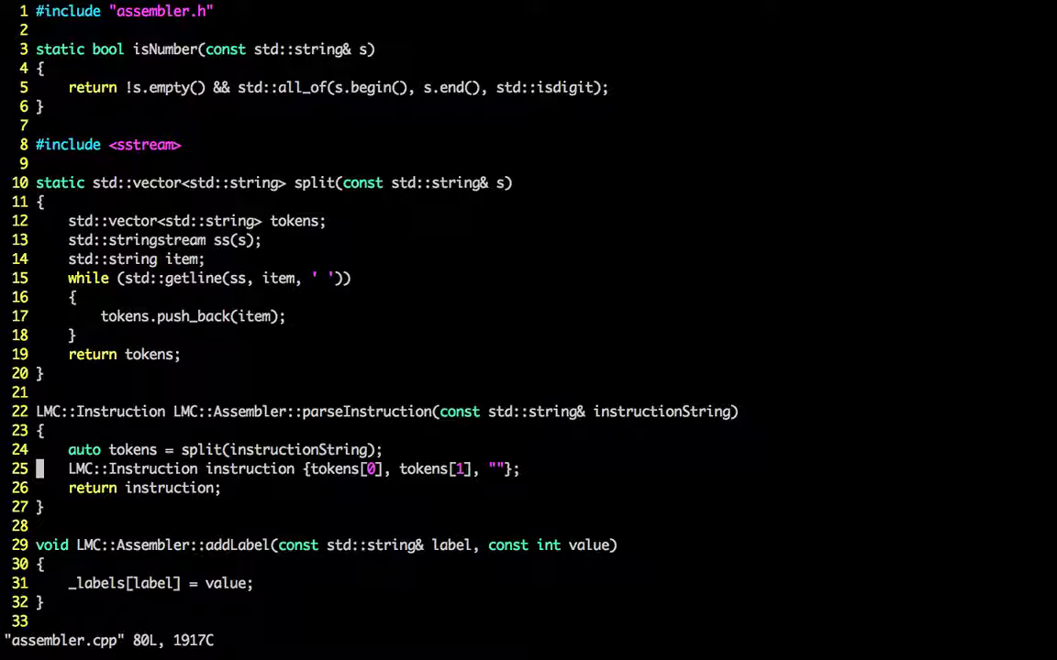
key("j")
key("k")
key("w")
key("w")
key("w")
key("w")
key("w")
key("w")
key("w")
key("w")
key("w")
type("Ctokens")
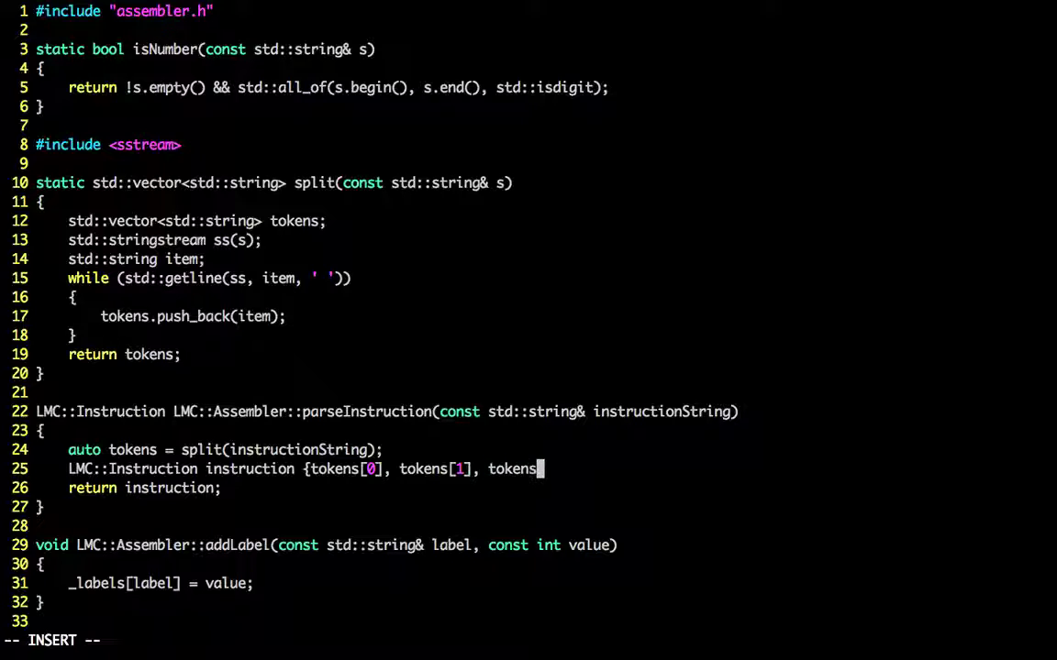
type("[2]")
type(")")
key("Escape")
type("a")
type("};")
key("Escape")
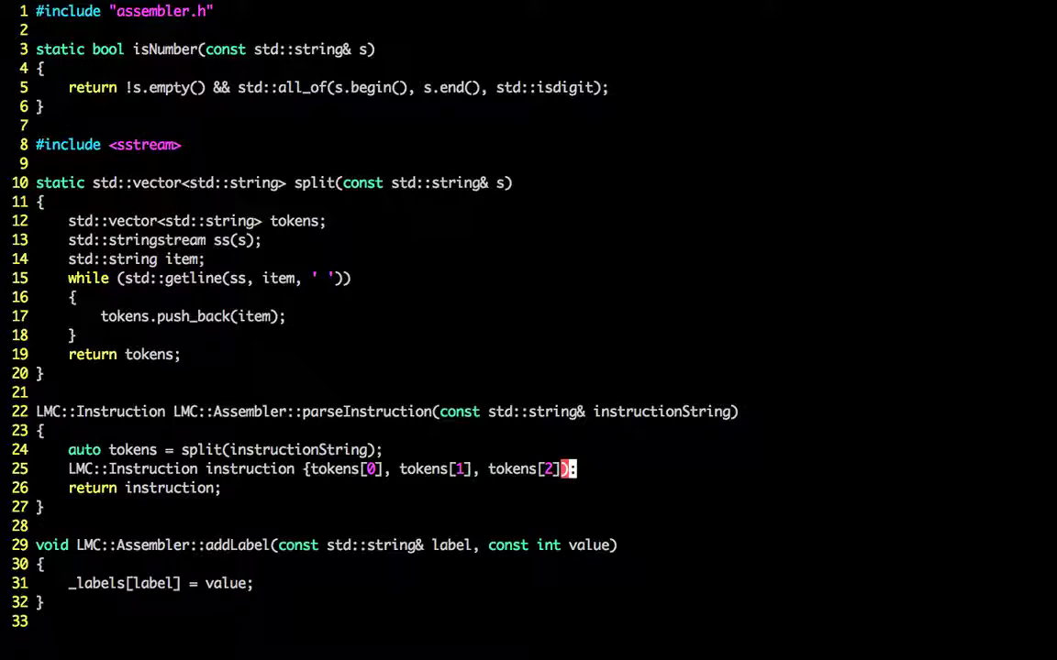
type(":make test")
Step: Run :make test, check the brace the compiler error points at, and rerun to 67 tests with 0 failures
key("Return")
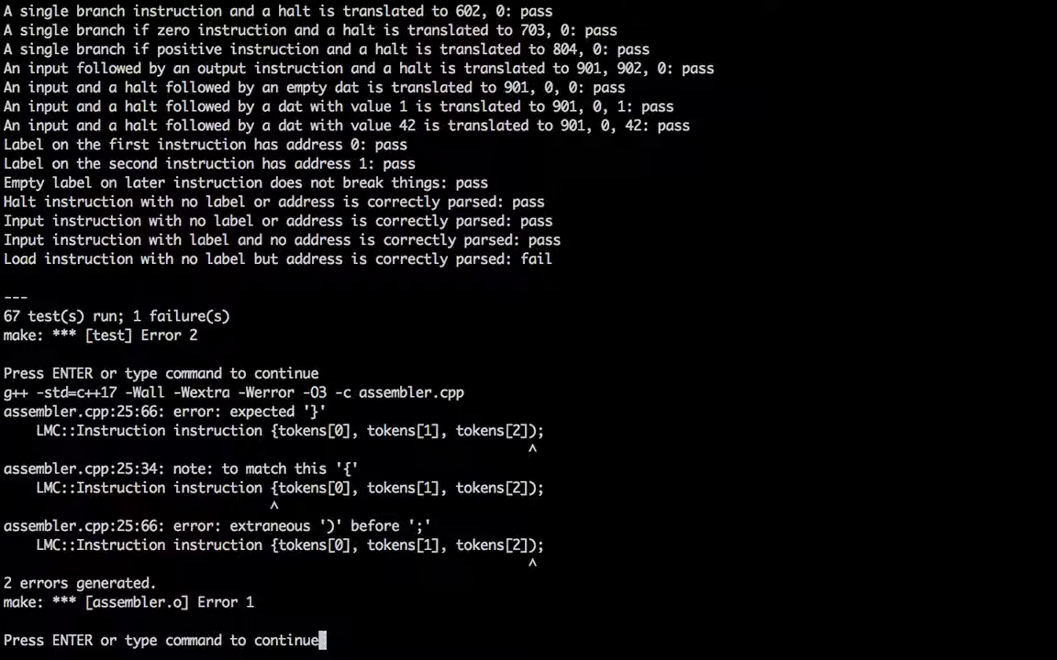
key("Return")
key("Return")
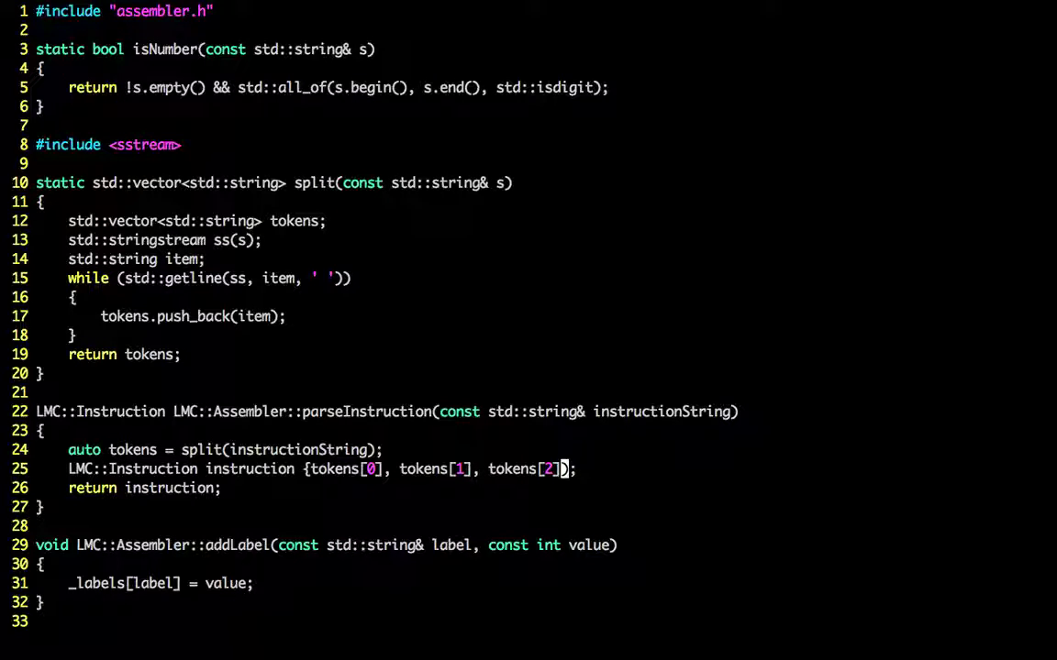
key("percent")
type(":make test")
key("Return")
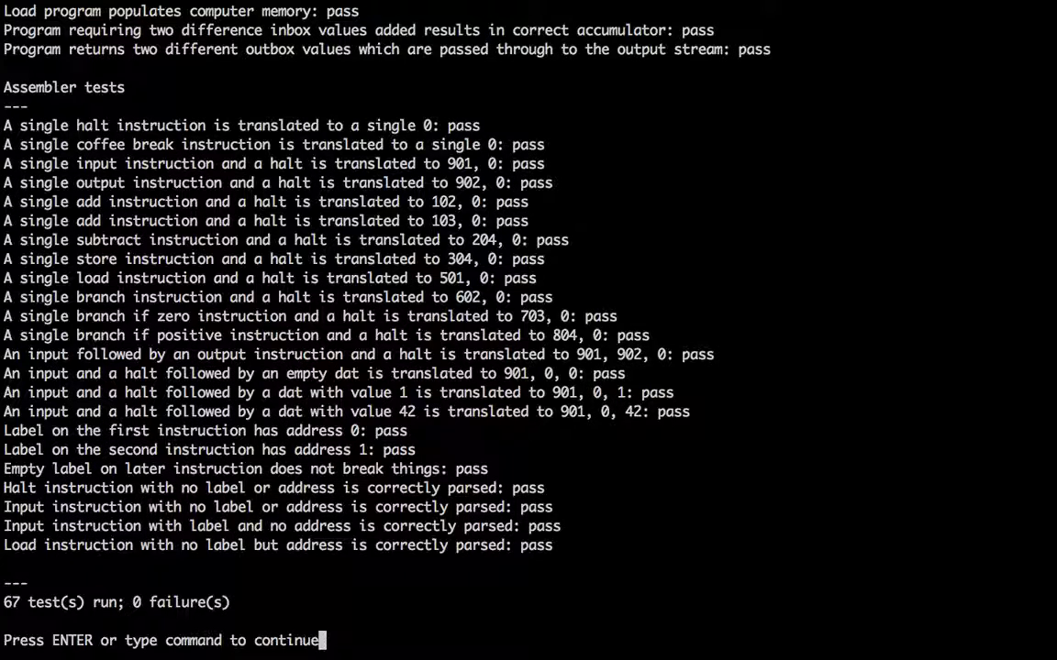
key("Return")
key("Return")
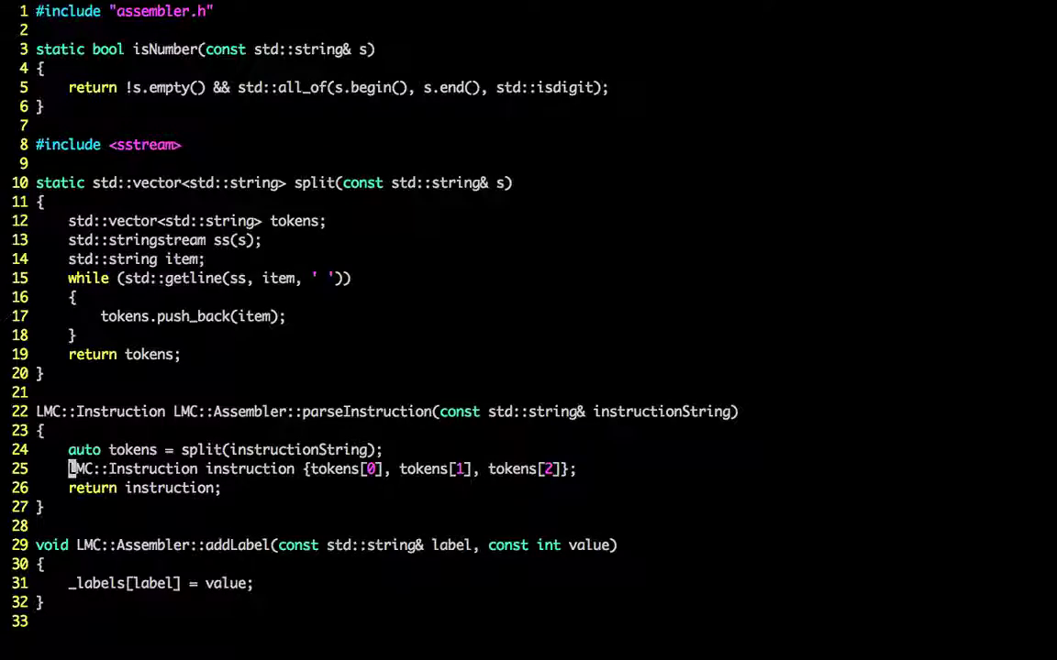
Step: Glance over split's getline loop, then step through the parse instruction tests in lmc.test.cpp
key("k")
key("k")
key("k")
key("k")
key("k")
key("k")
key("k")
key("k")
key("k")
key("j")
key("j")
key("k")
key("ctrl+6")
key("j")
key("j")
key("j")
key("j")
key("j")
key("j")
key("j")
key("j")
key("j")
key("j")
key("j")
key("j")
key("j")
key("j")
key("j")
key("k")
key("k")
key("k")
key("k")
key("k")
key("k")
key("k")
key("k")
key("k")
key("k")
key("k")
key("k")
key("k")
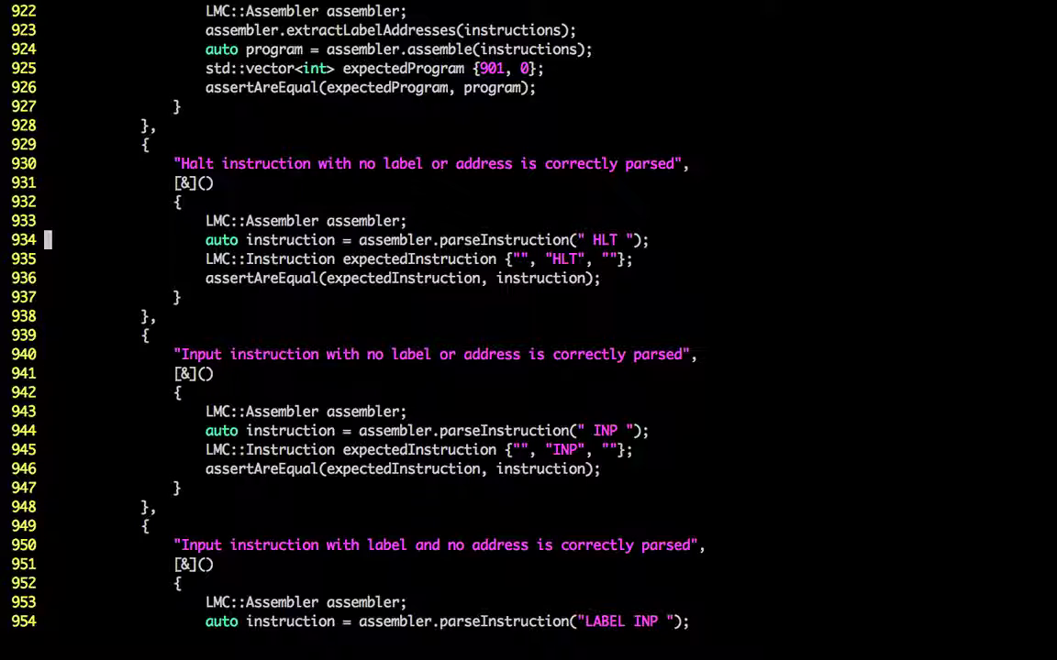
key("j")
key("j")
key("k")
key("k")
key("k")
Step: Suspend Vim, check git status, and commit all as 'Parse instruction with single space between parts.'
key("ctrl+z")
type("git status")
key("Return")
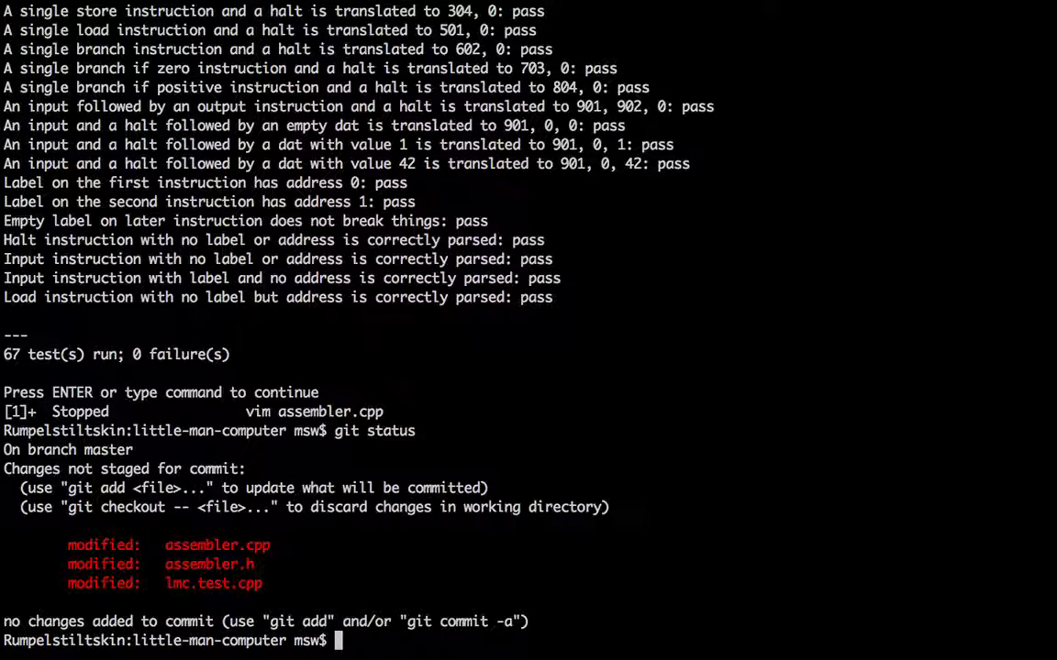
type("git commit -am \"Parse instruction with single space between parts.\"")
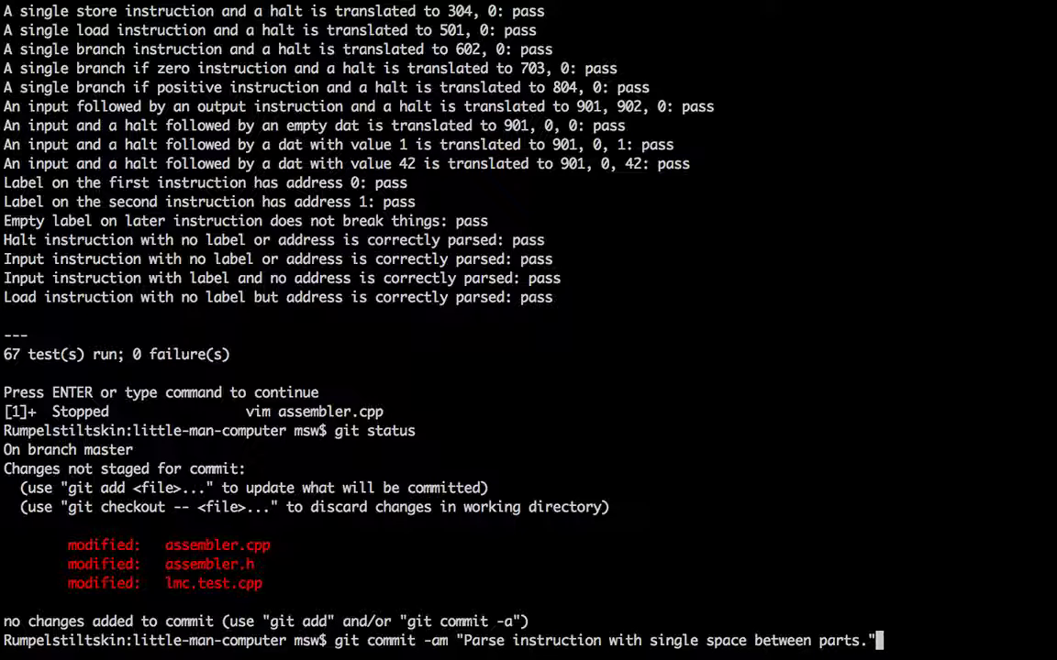
key("Return")
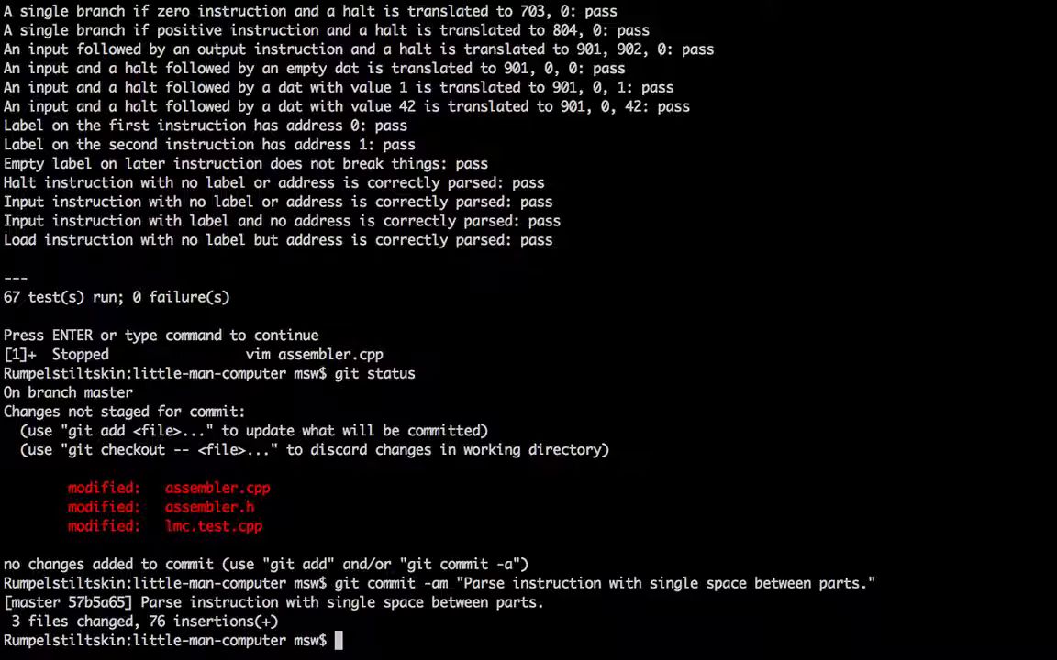